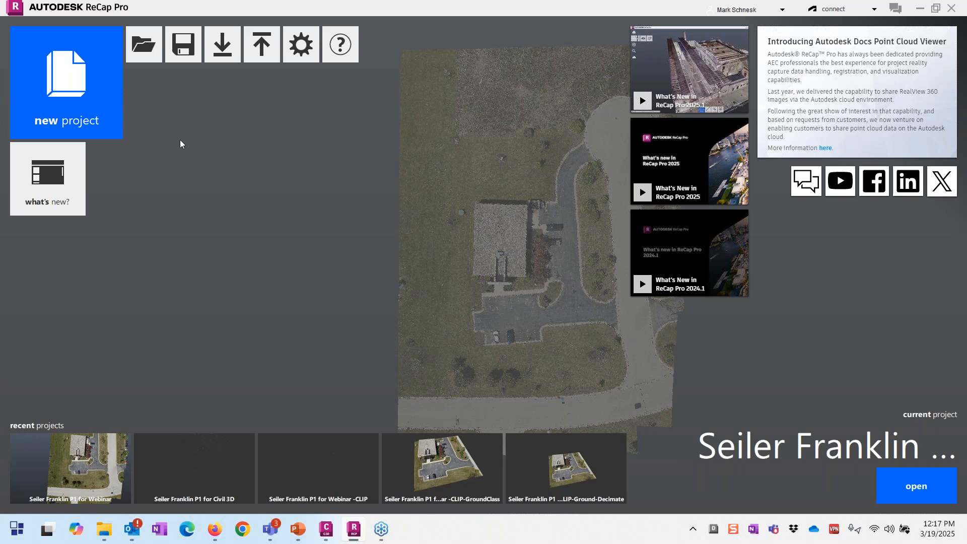
Step: Start a new point-cloud import project named 'Webinar Project' without saving the previous one, choosing its save folder
{"action": "left_click", "coordinate": [86, 114]}
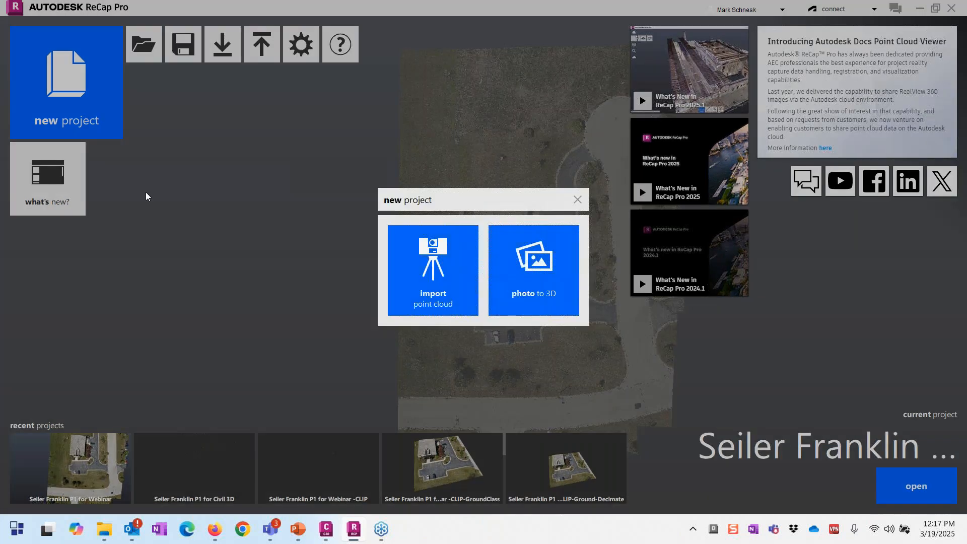
{"action": "left_click", "coordinate": [457, 280]}
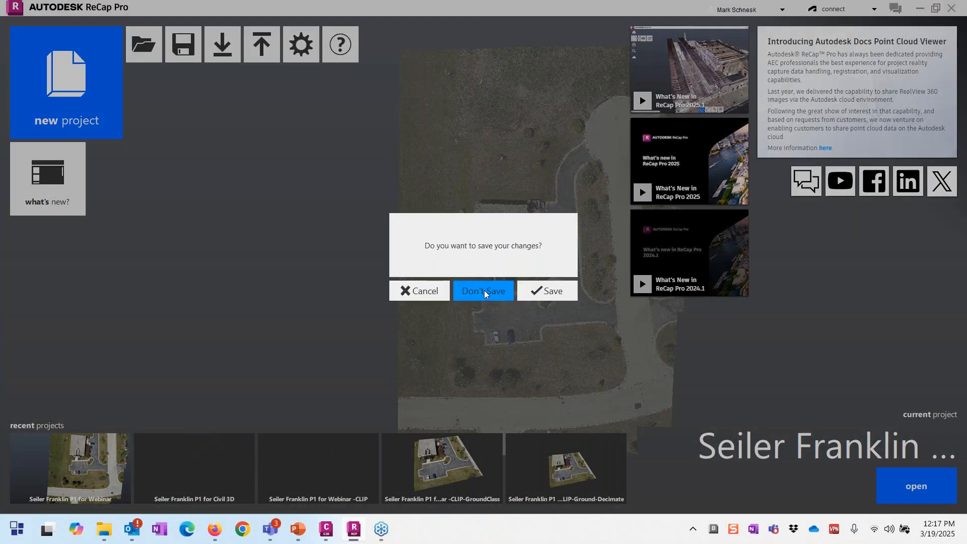
{"action": "left_click", "coordinate": [484, 291]}
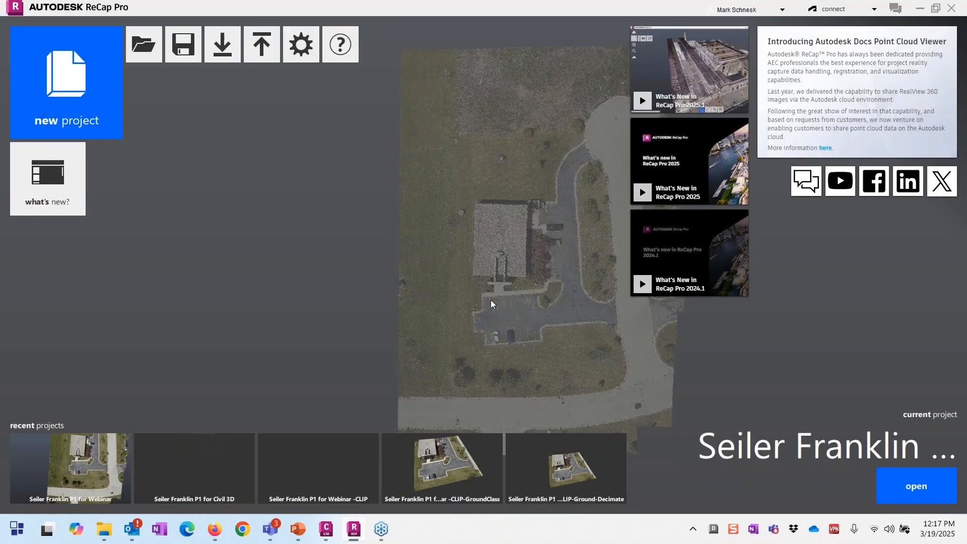
{"action": "type", "text": "W"}
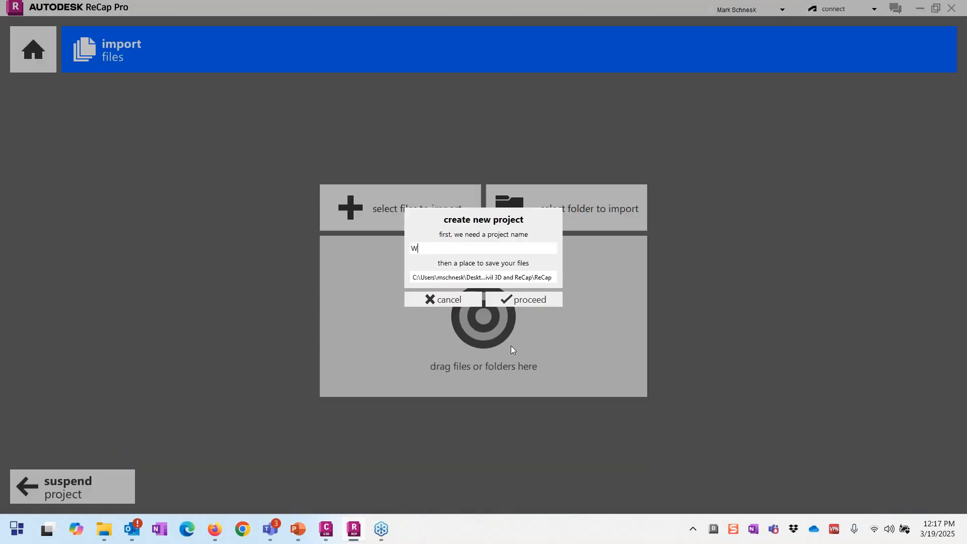
{"action": "type", "text": "ebinar"}
{"action": "type", "text": "Project"}
{"action": "left_click", "coordinate": [495, 278]}
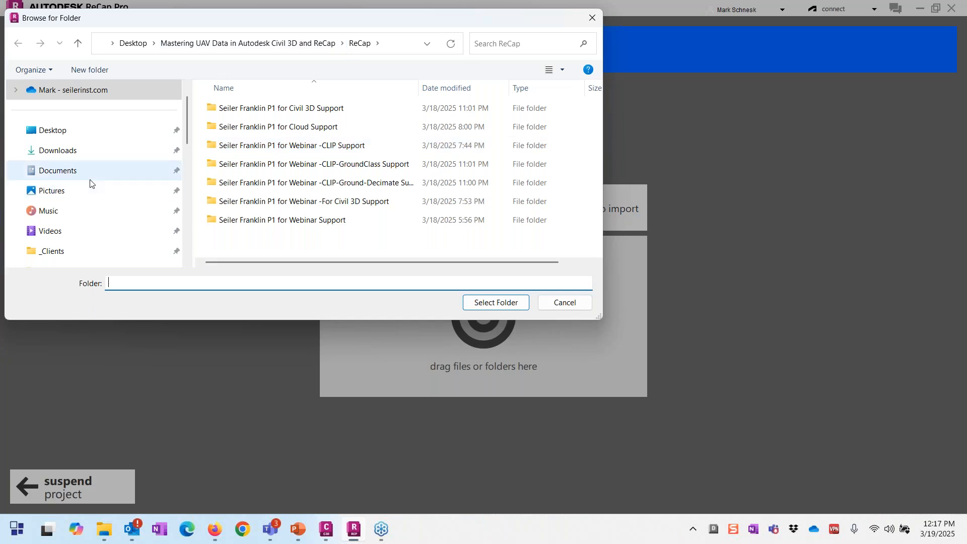
{"action": "scroll", "coordinate": [94, 184], "scroll_direction": "down", "scroll_amount": 2}
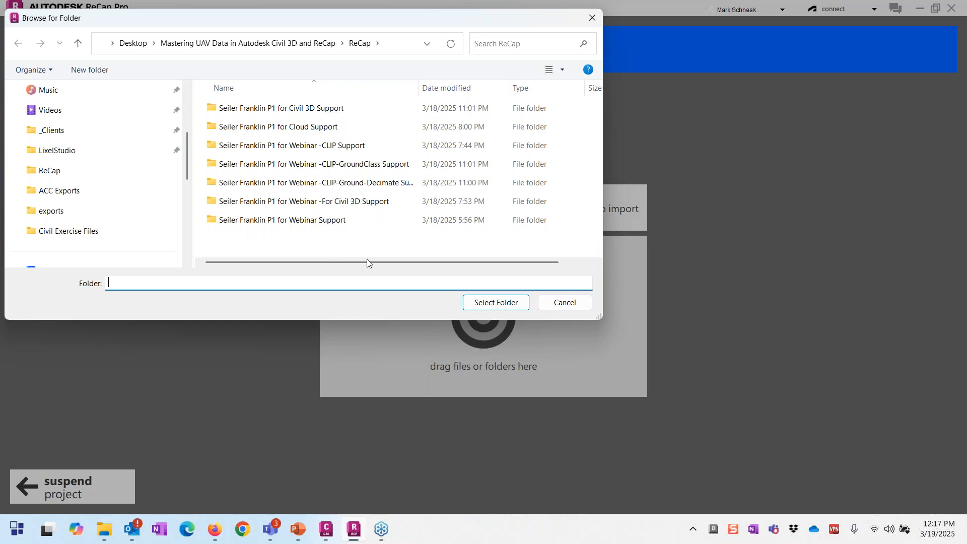
{"action": "left_click", "coordinate": [499, 304]}
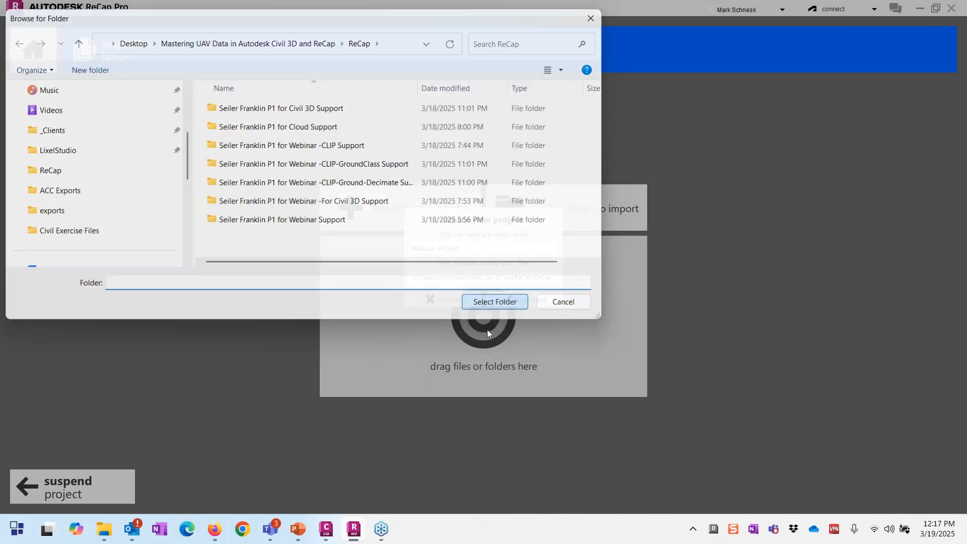
{"action": "left_click", "coordinate": [515, 301]}
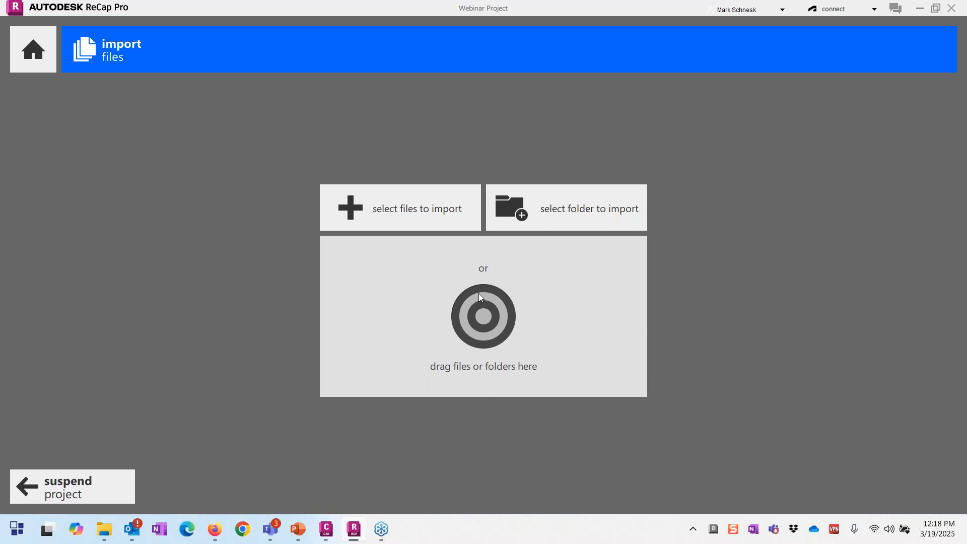
Step: Dock the exports folder beside ReCap and drop dense_point_cloud.las into the import
{"action": "mouse_move", "coordinate": [106, 526]}
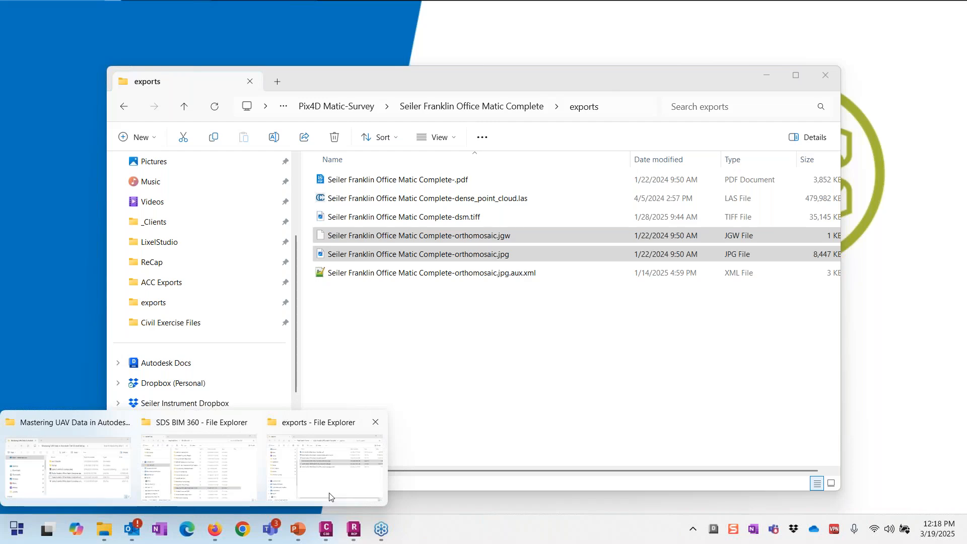
{"action": "left_click", "coordinate": [325, 498]}
{"action": "left_click_drag", "start_coordinate": [520, 84], "coordinate": [960, 78]}
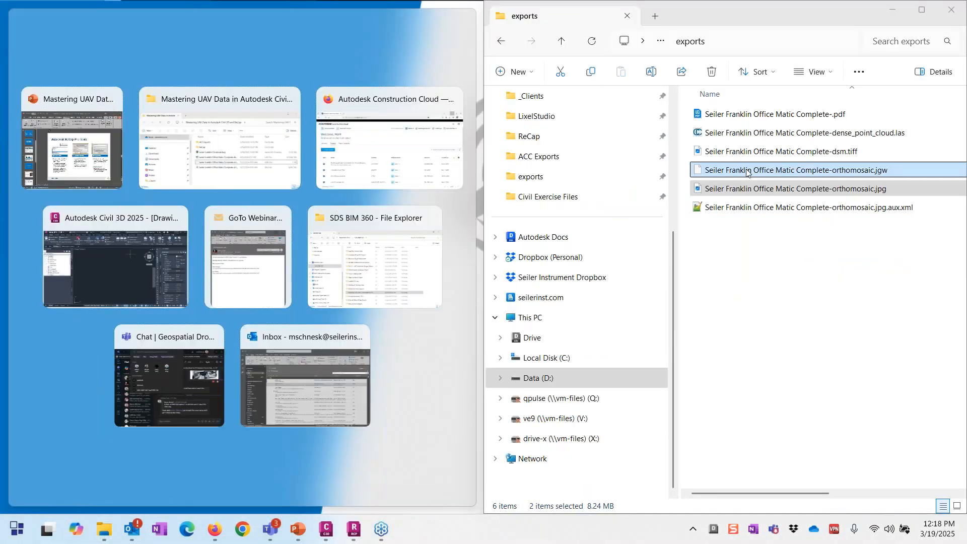
{"action": "left_click", "coordinate": [377, 492]}
{"action": "mouse_move", "coordinate": [125, 527]}
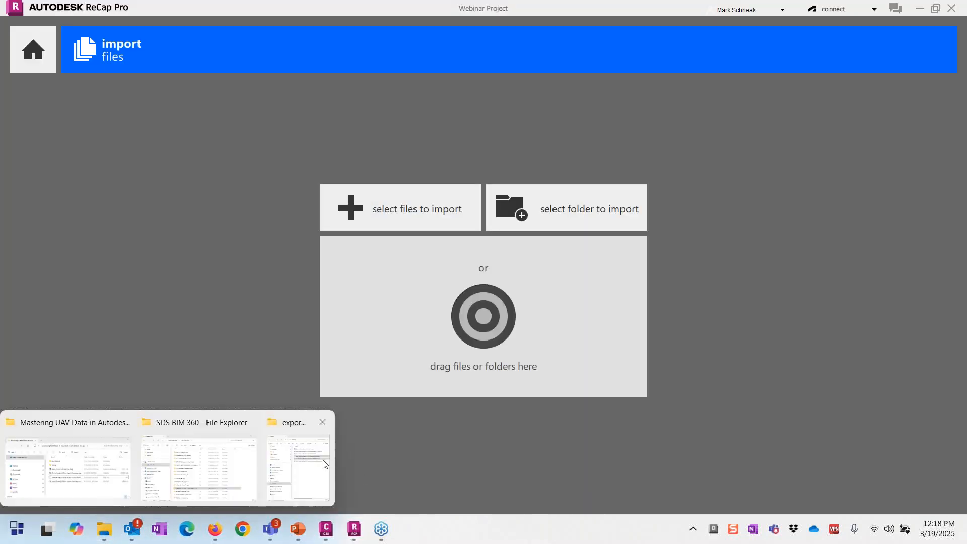
{"action": "left_click", "coordinate": [312, 484]}
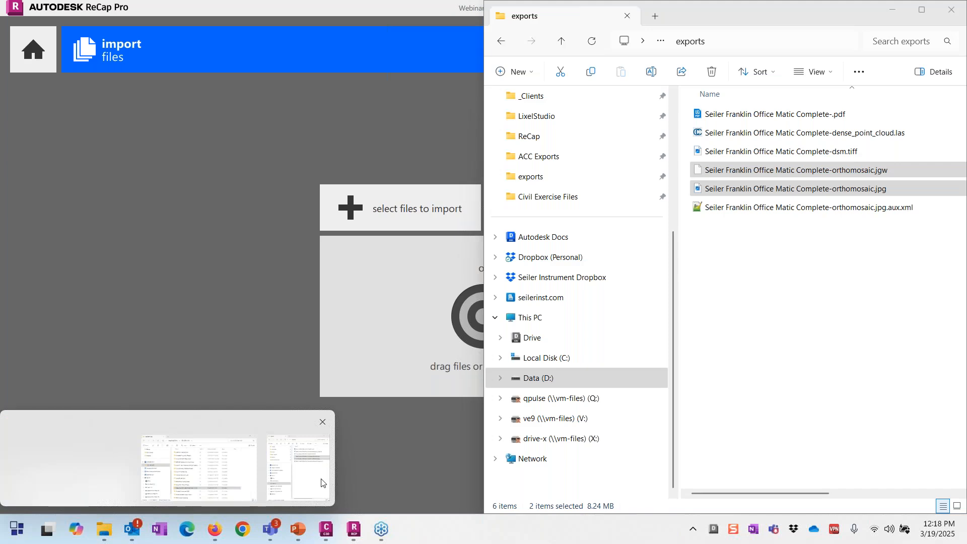
{"action": "left_click_drag", "start_coordinate": [815, 134], "coordinate": [464, 346]}
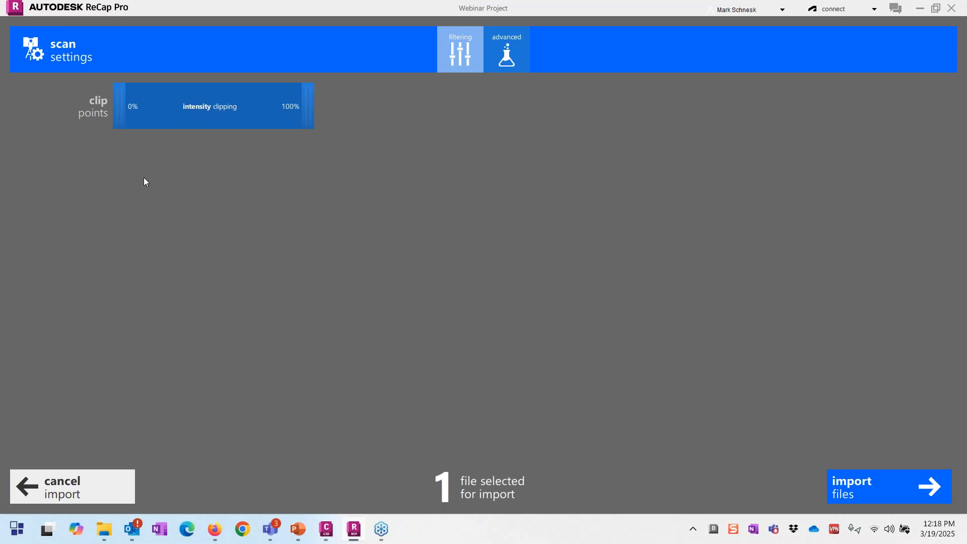
Step: Show the advanced import settings and try coordinate system WI83-SF, then back out of it
{"action": "left_click", "coordinate": [522, 56]}
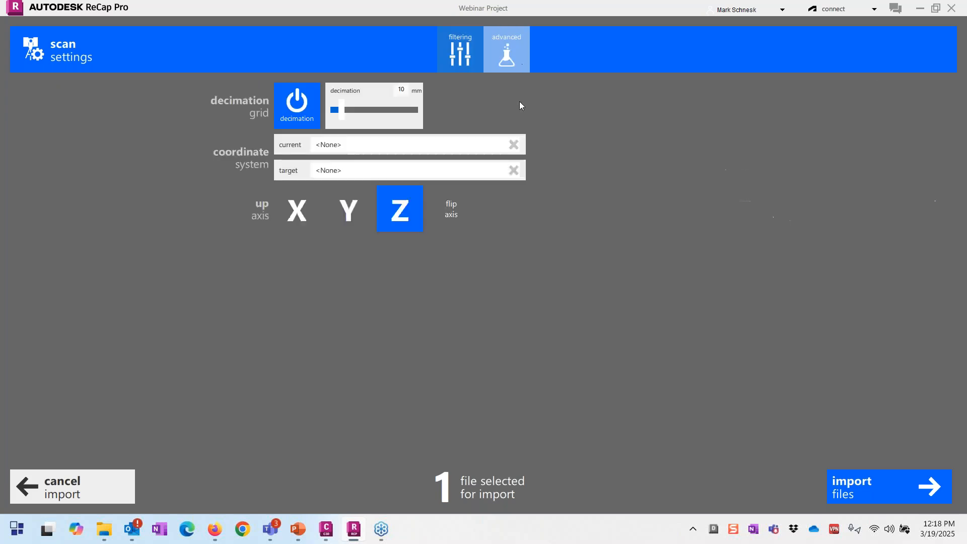
{"action": "left_click", "coordinate": [197, 147]}
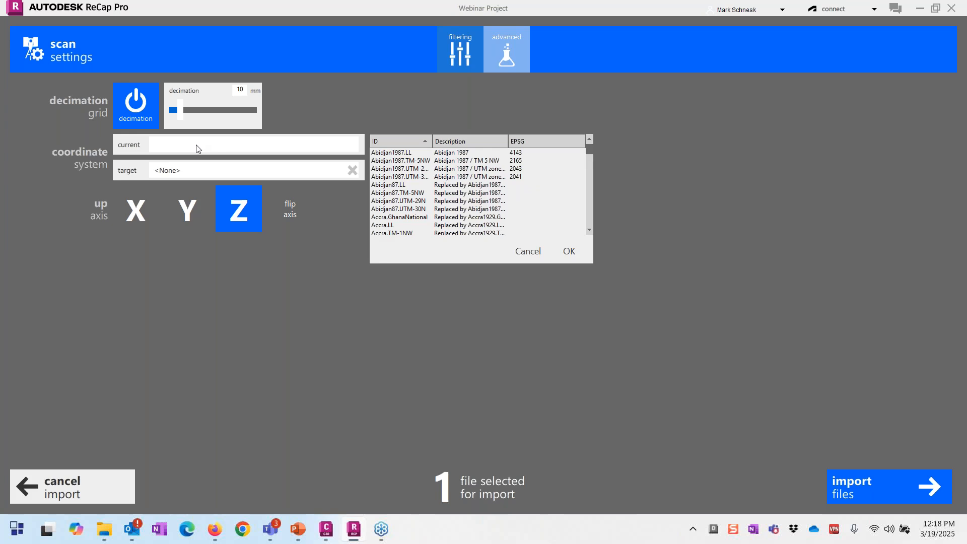
{"action": "type", "text": "wi"}
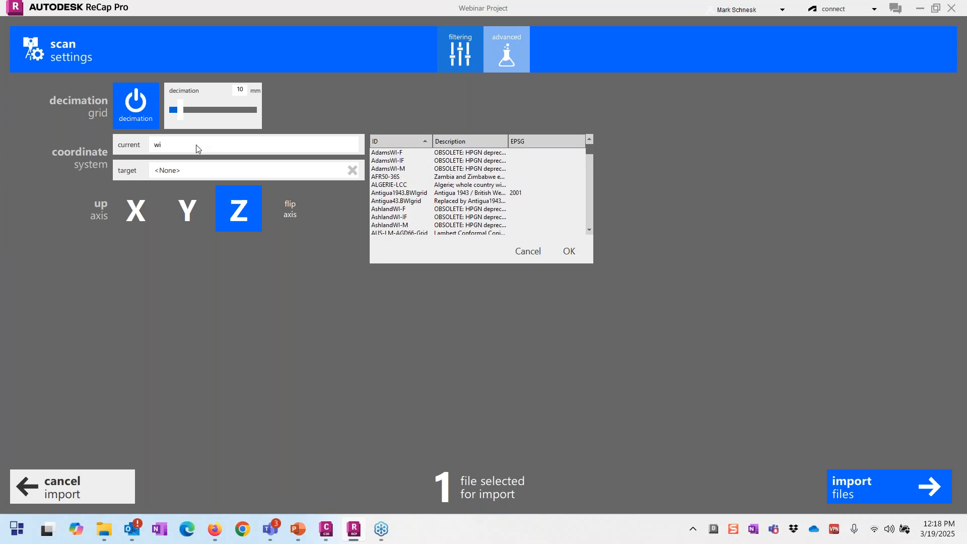
{"action": "type", "text": "83-ef"}
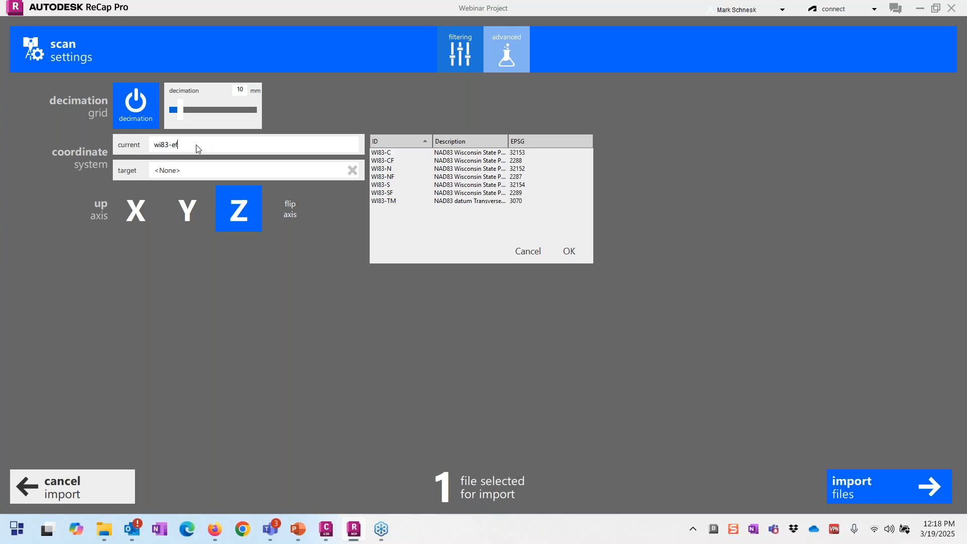
{"action": "key", "text": "BackSpace"}
{"action": "key", "text": "BackSpace"}
{"action": "type", "text": "s"}
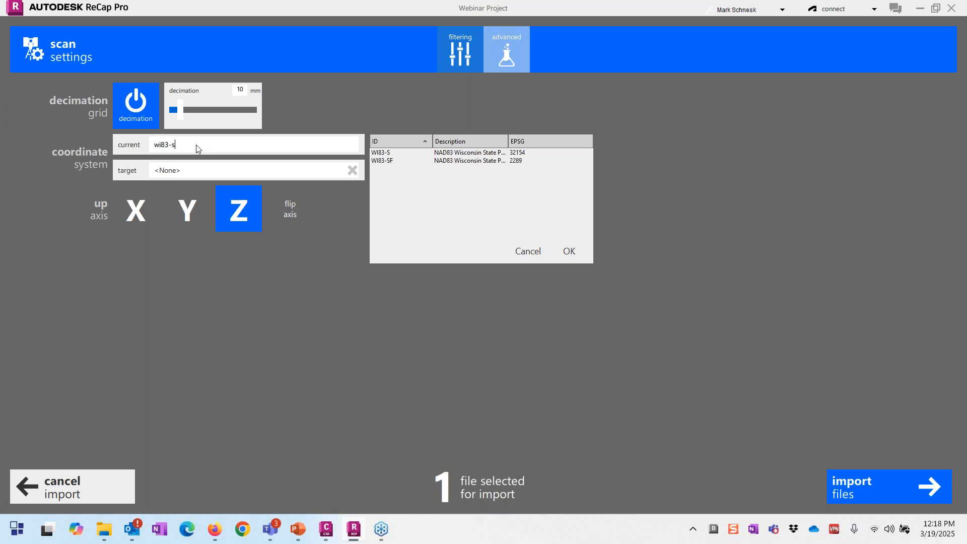
{"action": "type", "text": "f"}
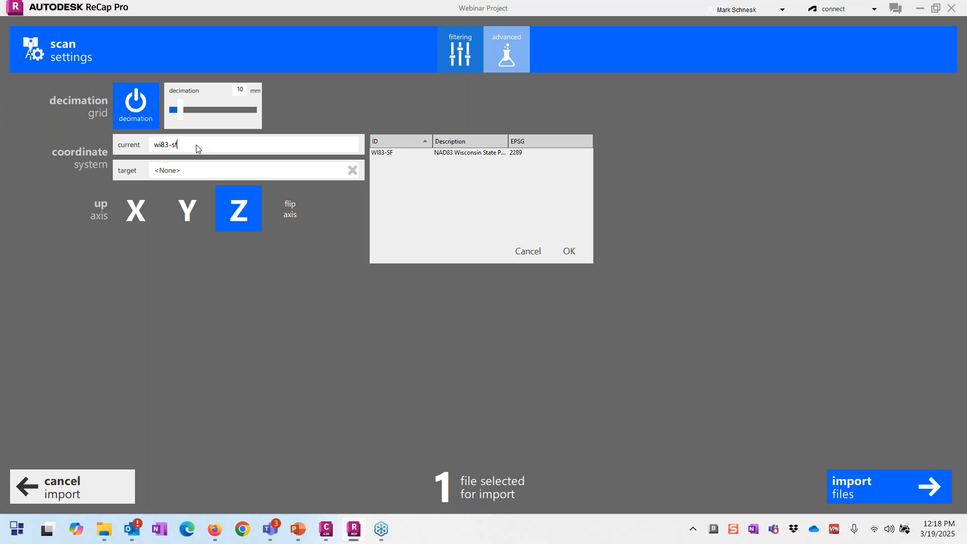
{"action": "left_click", "coordinate": [180, 170]}
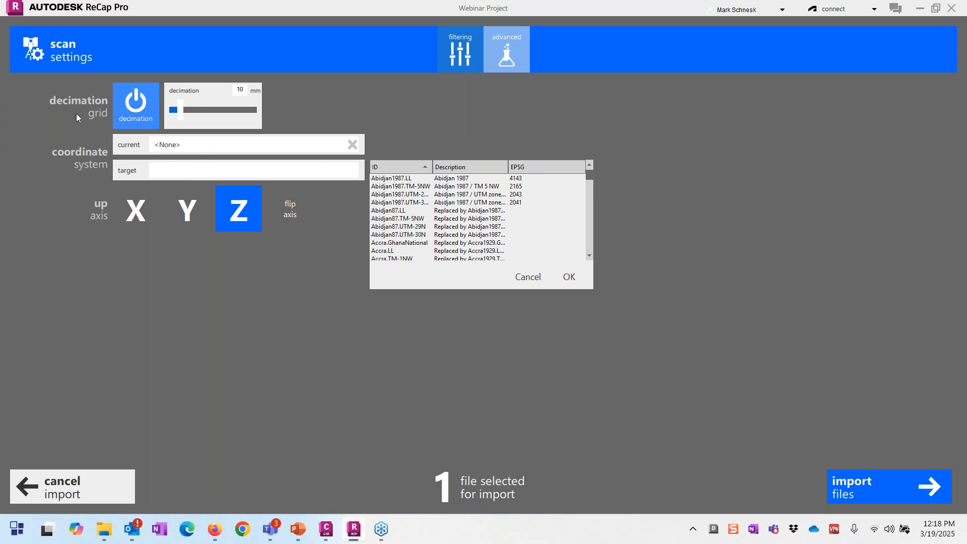
{"action": "left_click", "coordinate": [160, 146]}
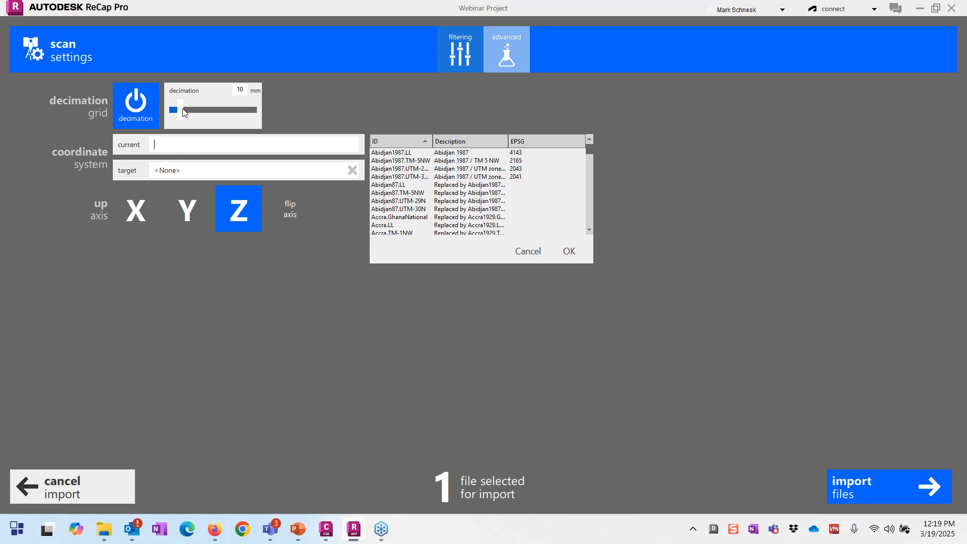
Step: Adjust the decimation slider and return the grid spacing to 10 mm
{"action": "left_click_drag", "start_coordinate": [180, 109], "coordinate": [213, 119]}
{"action": "left_click", "coordinate": [541, 252]}
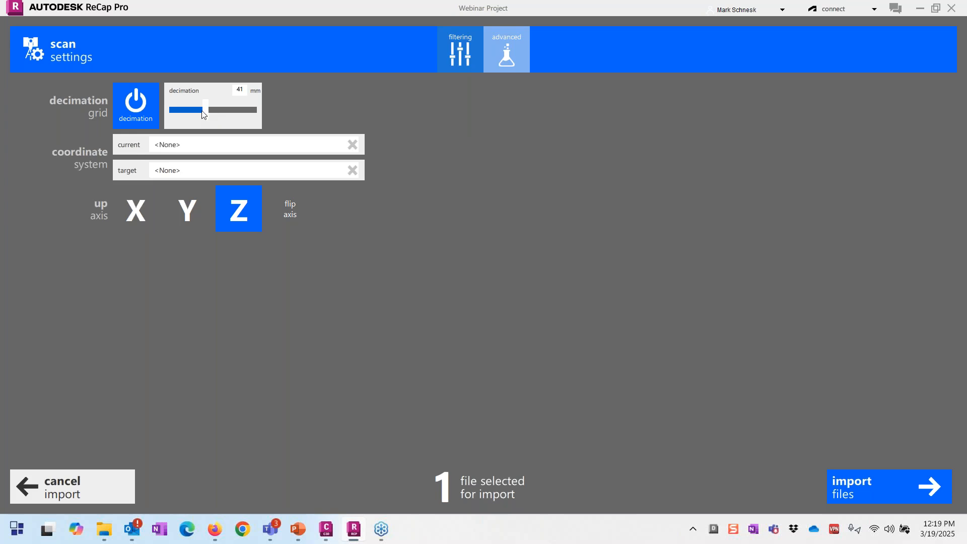
{"action": "left_click_drag", "start_coordinate": [205, 111], "coordinate": [252, 111]}
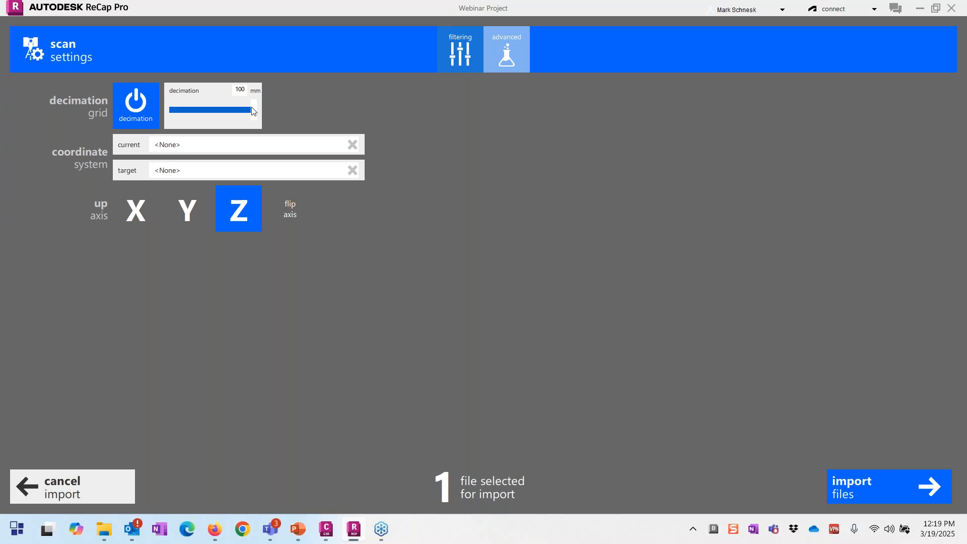
{"action": "left_click_drag", "start_coordinate": [252, 111], "coordinate": [169, 119]}
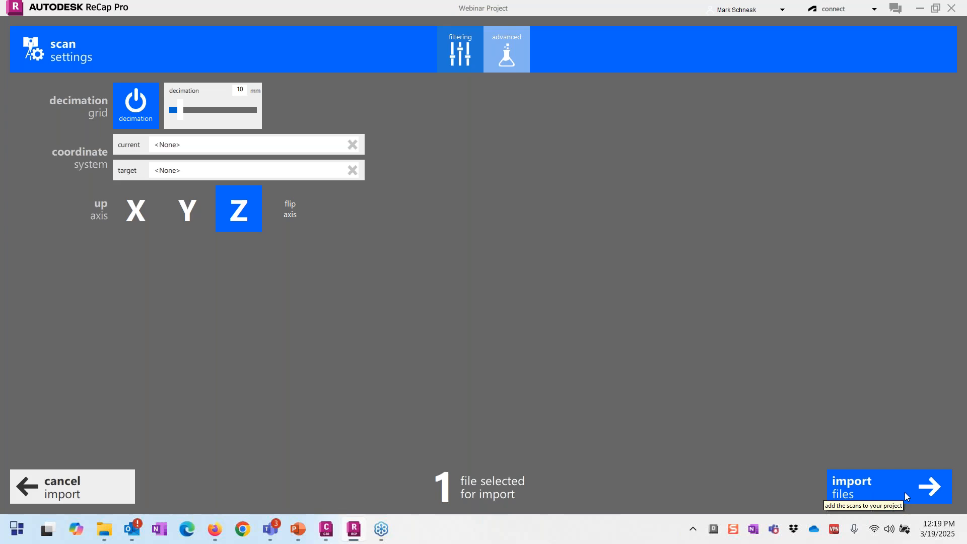
{"action": "left_click", "coordinate": [85, 496]}
{"action": "left_click", "coordinate": [46, 50]}
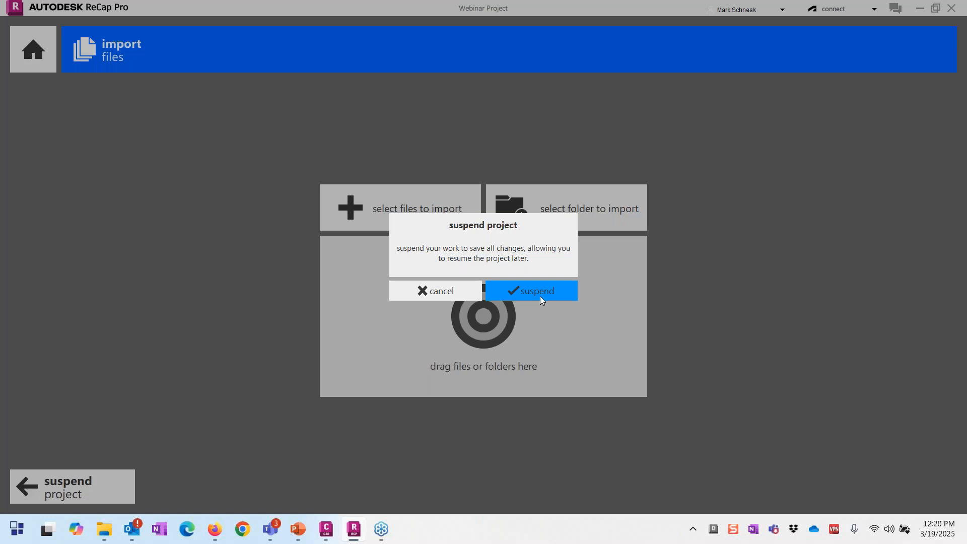
{"action": "left_click", "coordinate": [540, 299]}
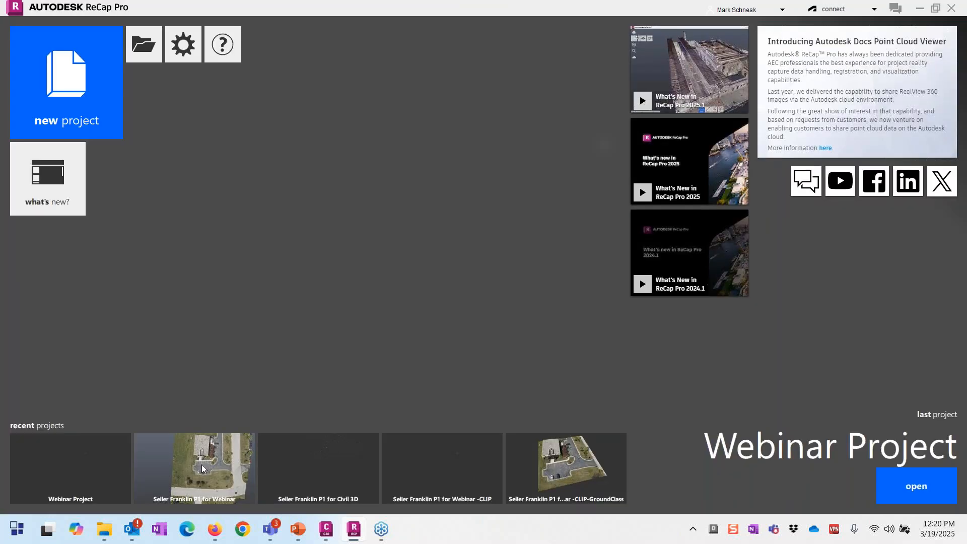
{"action": "left_click", "coordinate": [285, 445]}
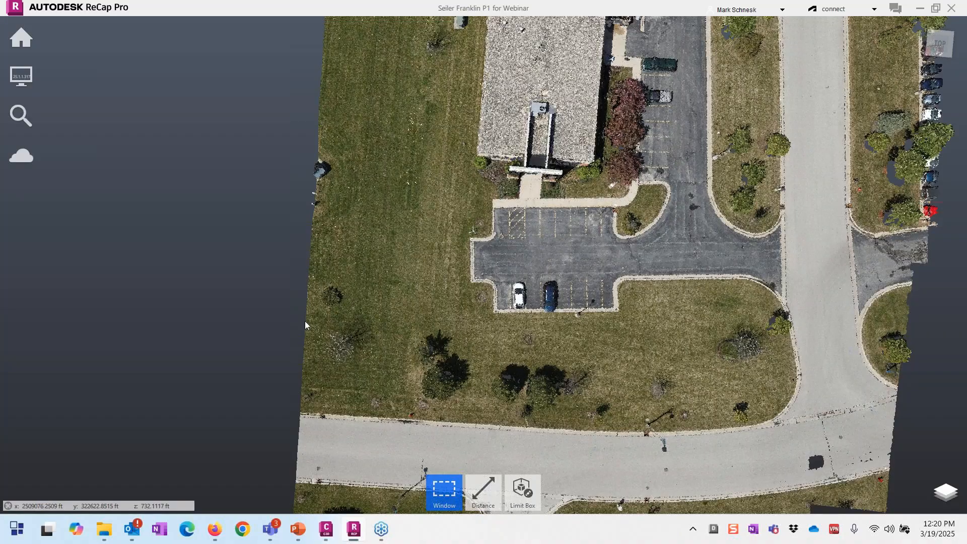
{"action": "scroll", "coordinate": [305, 325], "scroll_direction": "down", "scroll_amount": 4}
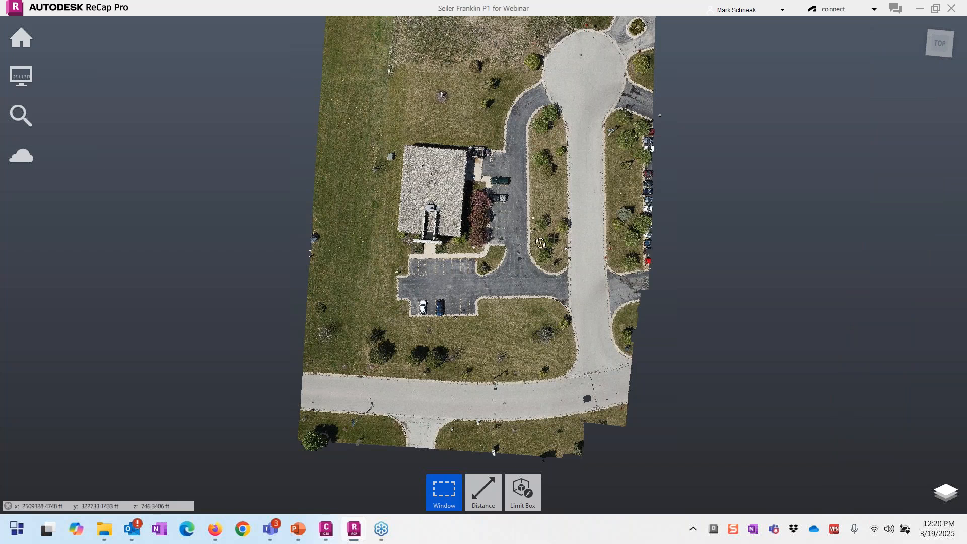
{"action": "left_click_drag", "start_coordinate": [540, 243], "coordinate": [620, 121]}
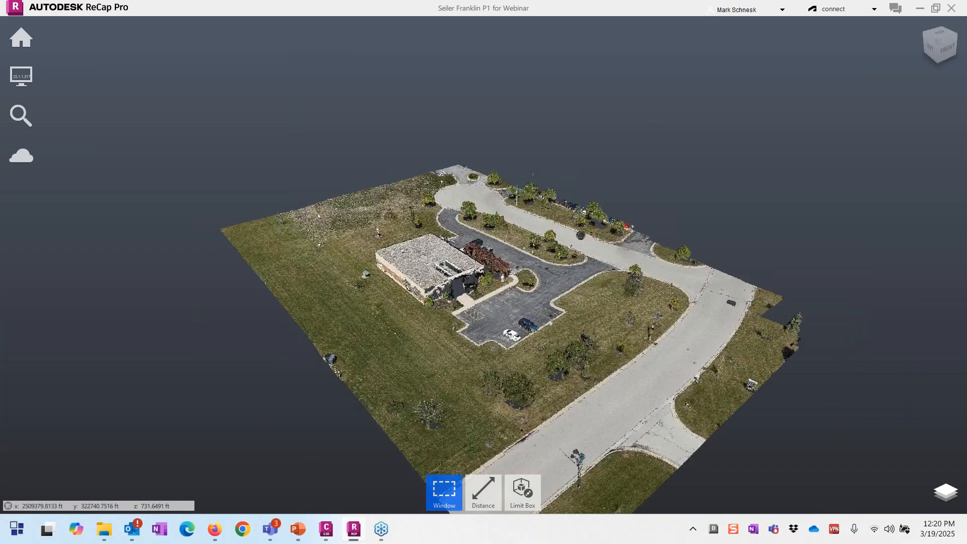
{"action": "left_click_drag", "start_coordinate": [594, 247], "coordinate": [656, 253]}
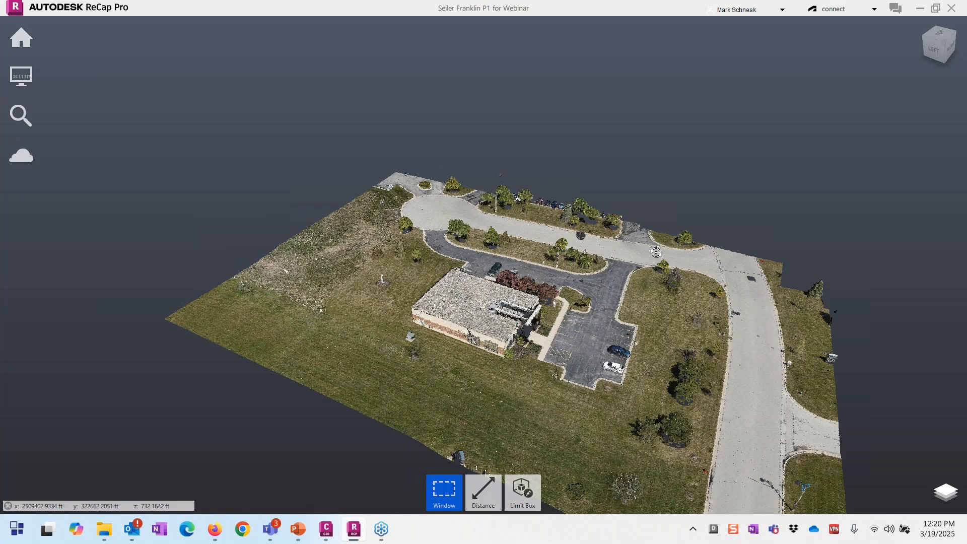
{"action": "right_click_drag", "start_coordinate": [656, 252], "coordinate": [440, 326]}
{"action": "scroll", "coordinate": [440, 327], "scroll_direction": "up", "scroll_amount": 2}
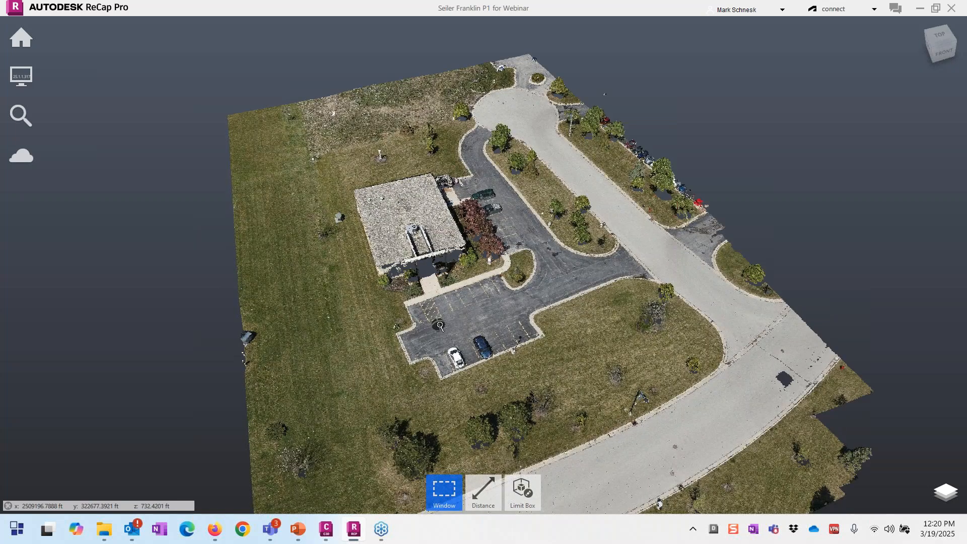
{"action": "scroll", "coordinate": [440, 326], "scroll_direction": "down", "scroll_amount": 1}
{"action": "left_click_drag", "start_coordinate": [453, 345], "coordinate": [512, 273]}
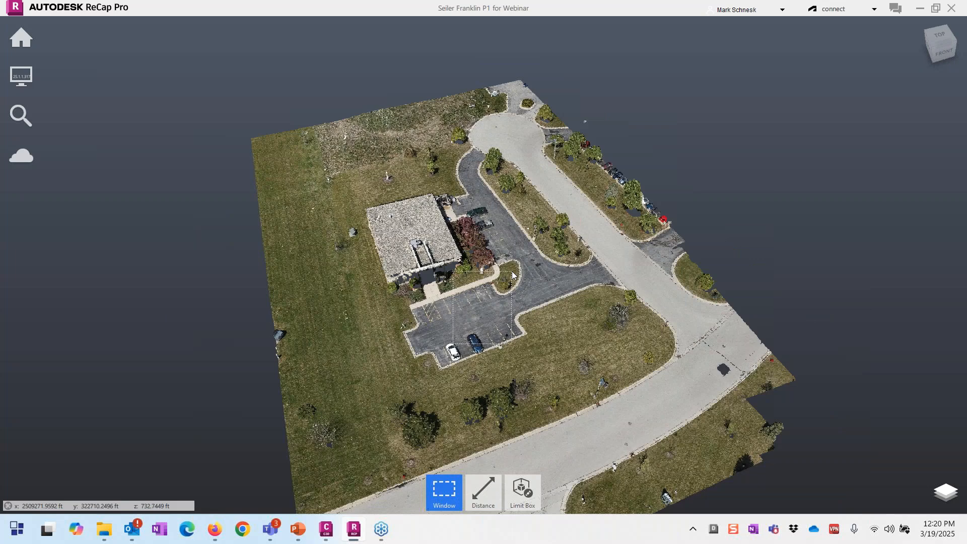
{"action": "middle_click_drag", "start_coordinate": [433, 306], "coordinate": [519, 225]}
{"action": "mouse_move", "coordinate": [31, 42]}
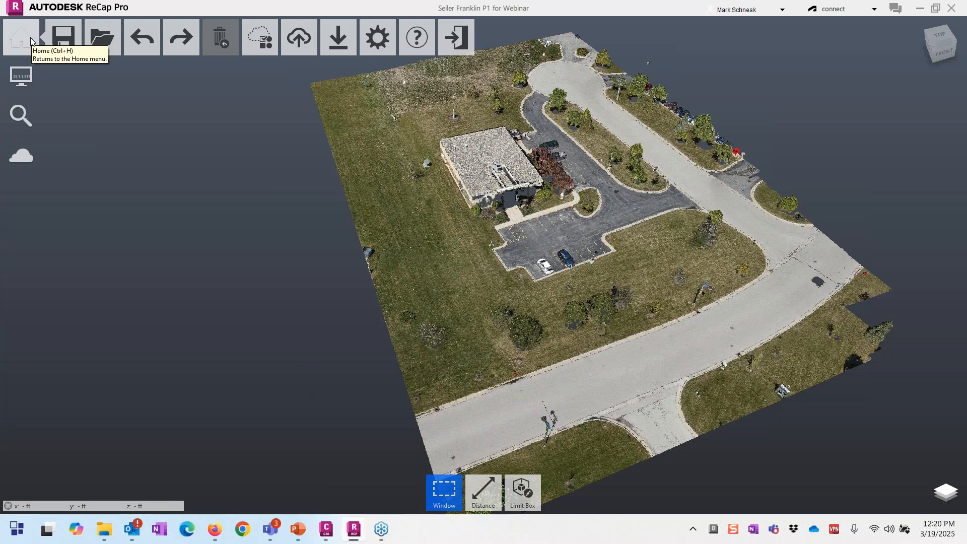
{"action": "mouse_move", "coordinate": [121, 41]}
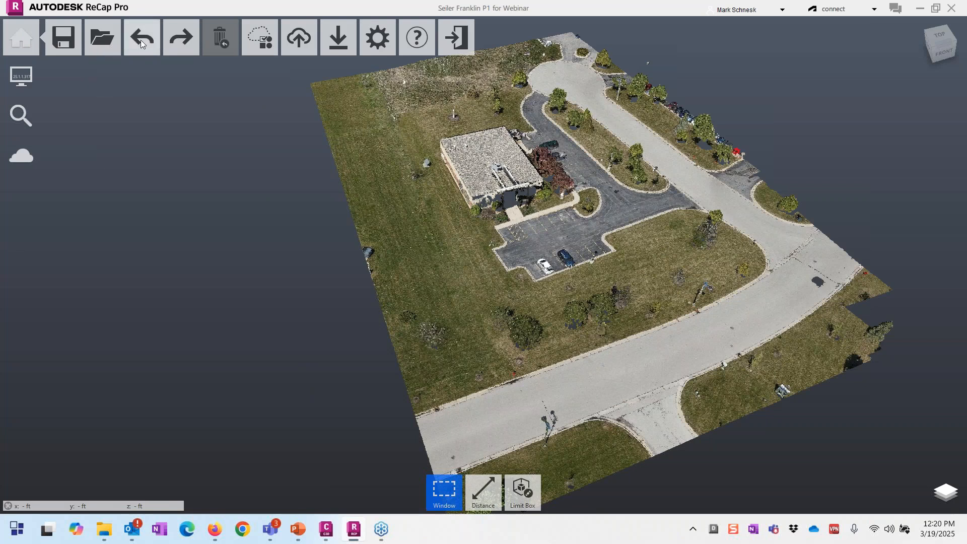
{"action": "mouse_move", "coordinate": [261, 41]}
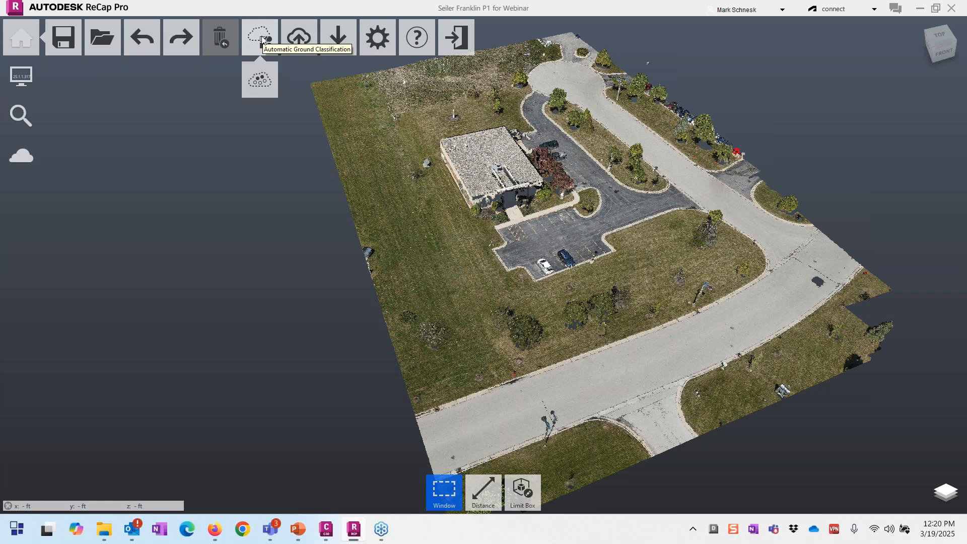
{"action": "mouse_move", "coordinate": [347, 44]}
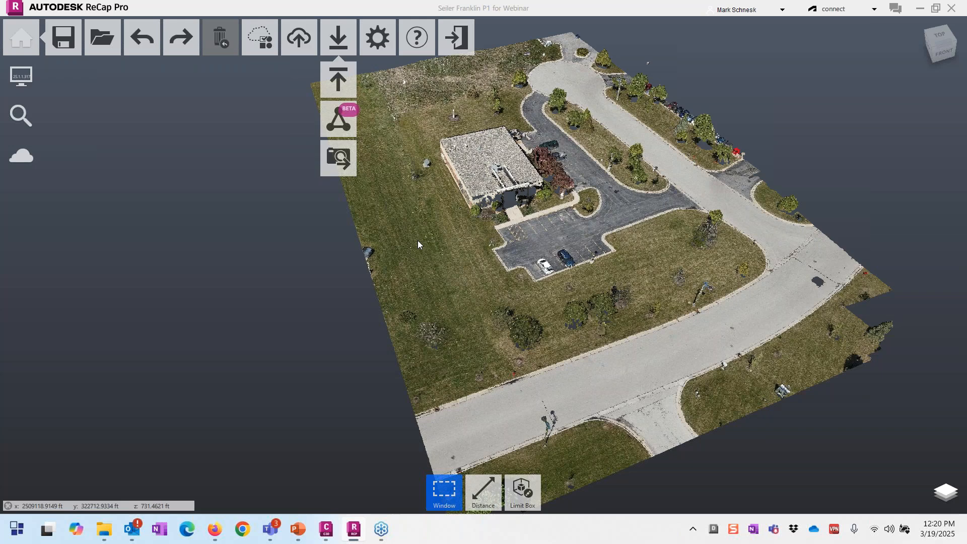
{"action": "scroll", "coordinate": [418, 241], "scroll_direction": "down", "scroll_amount": 2}
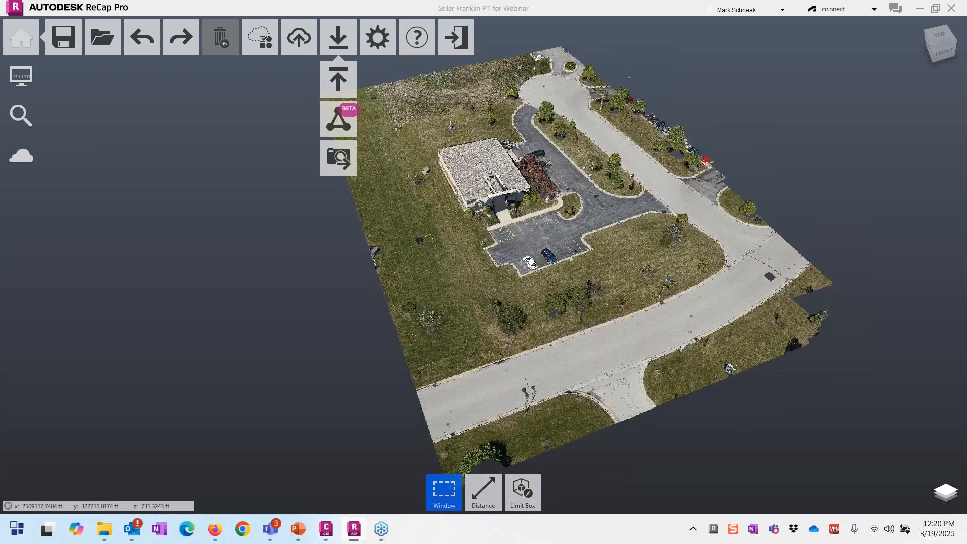
{"action": "left_click_drag", "start_coordinate": [418, 240], "coordinate": [534, 217]}
{"action": "scroll", "coordinate": [534, 217], "scroll_direction": "up", "scroll_amount": 3}
{"action": "mouse_move", "coordinate": [21, 77]}
{"action": "mouse_move", "coordinate": [63, 78]}
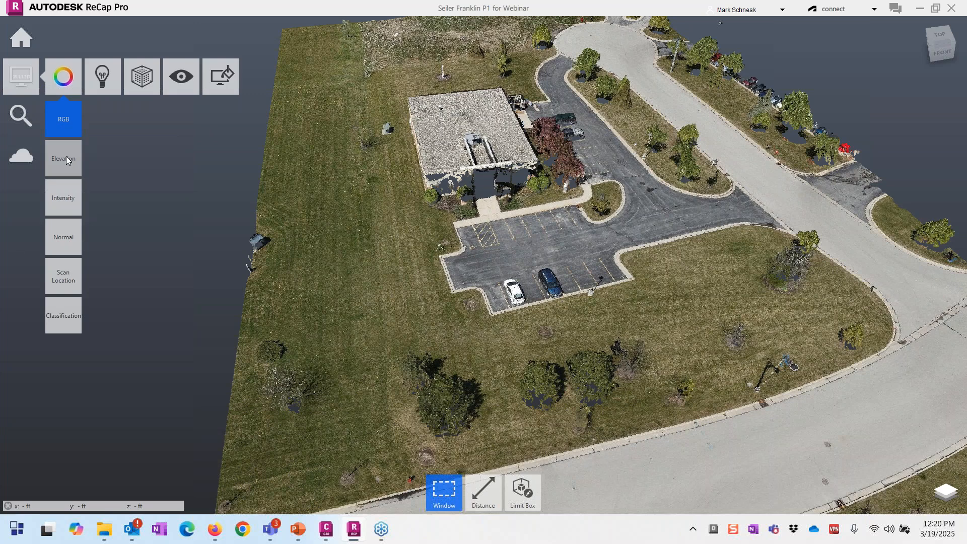
Step: Preview the cloud coloured by Elevation, Intensity, Normal, Scan Location and Classification
{"action": "left_click", "coordinate": [66, 158]}
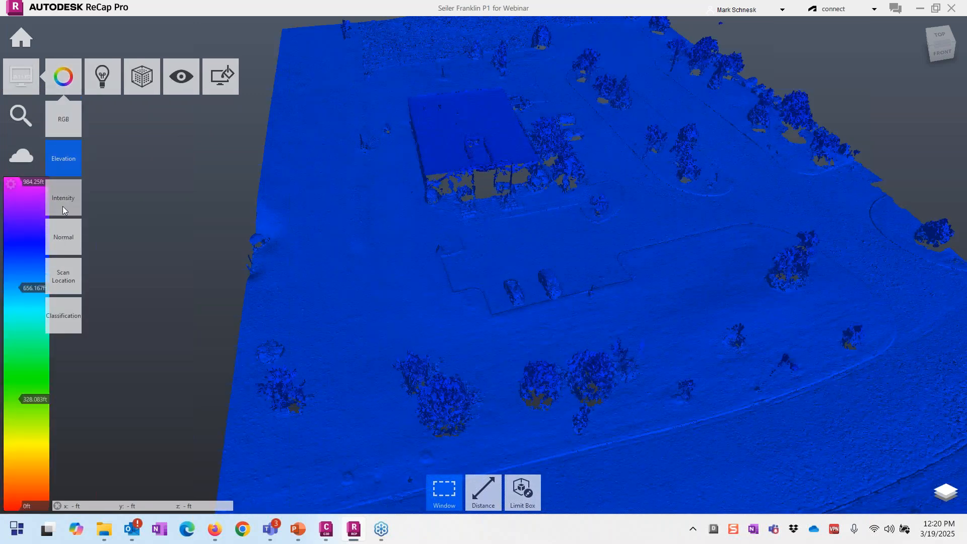
{"action": "left_click", "coordinate": [63, 207]}
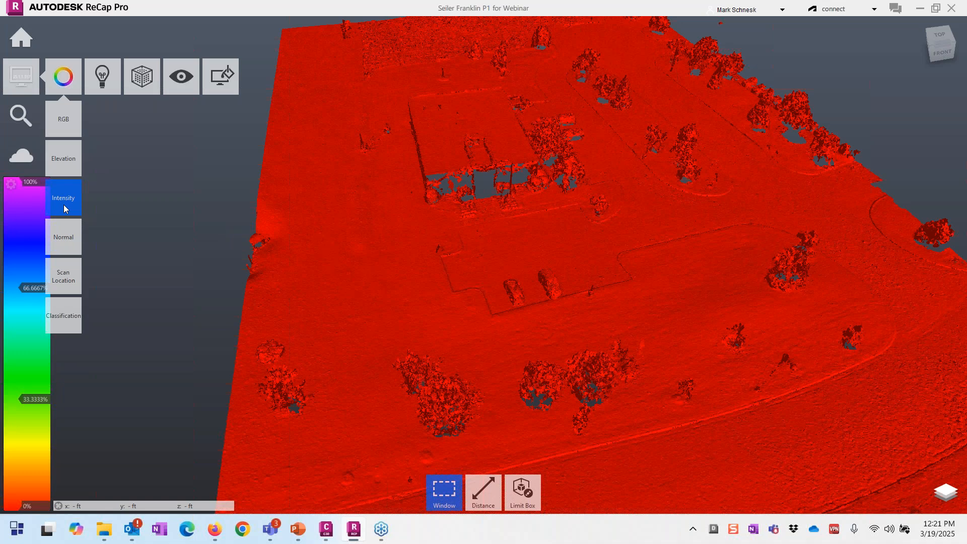
{"action": "left_click", "coordinate": [65, 243]}
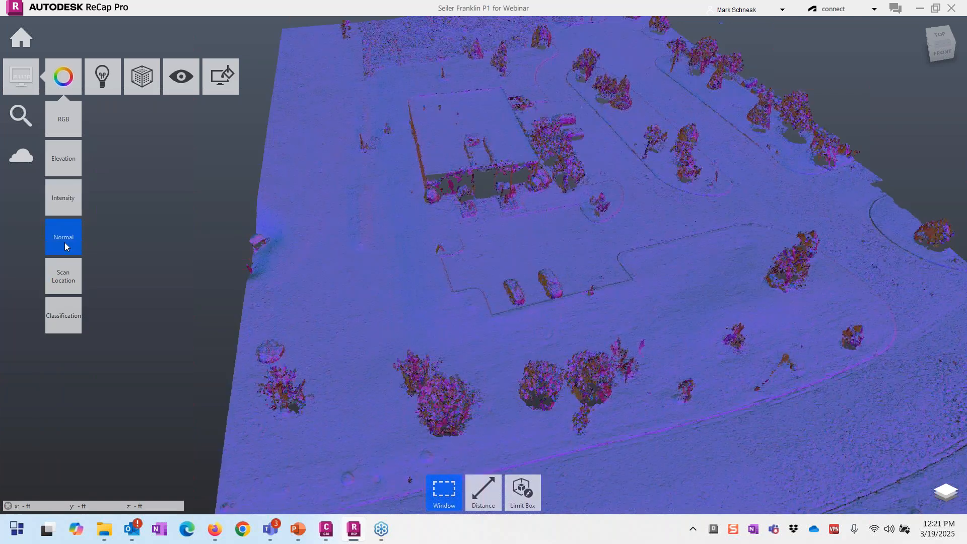
{"action": "left_click", "coordinate": [64, 278]}
{"action": "left_click", "coordinate": [64, 315]}
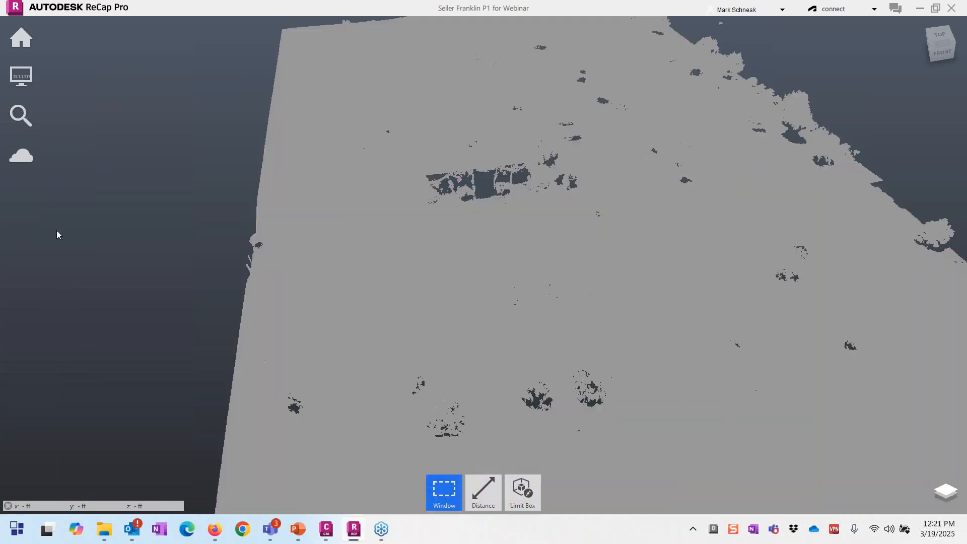
{"action": "left_click_drag", "start_coordinate": [579, 285], "coordinate": [636, 277]}
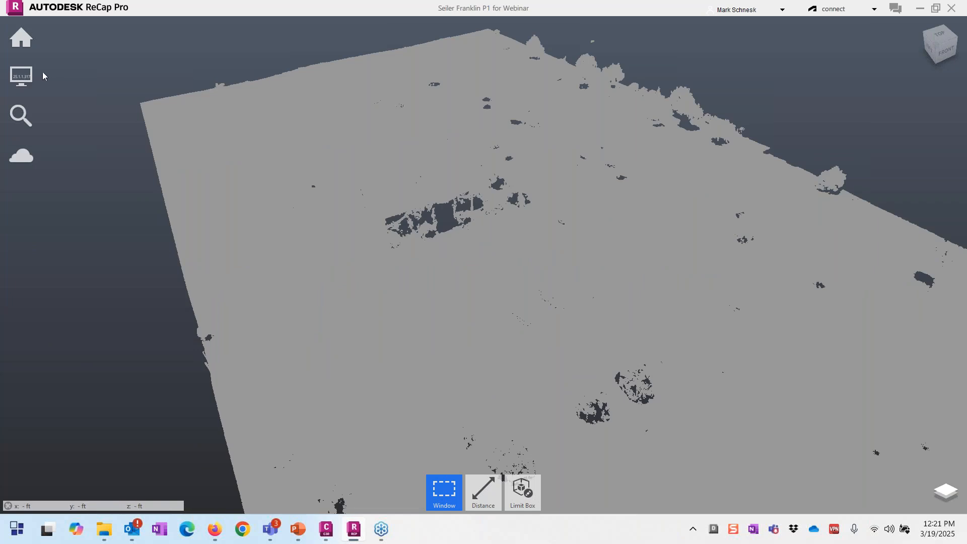
Step: Set point lighting to double-sided and orbit the shaded cloud around the parking lot
{"action": "mouse_move", "coordinate": [24, 76]}
{"action": "mouse_move", "coordinate": [112, 73]}
{"action": "mouse_move", "coordinate": [106, 109]}
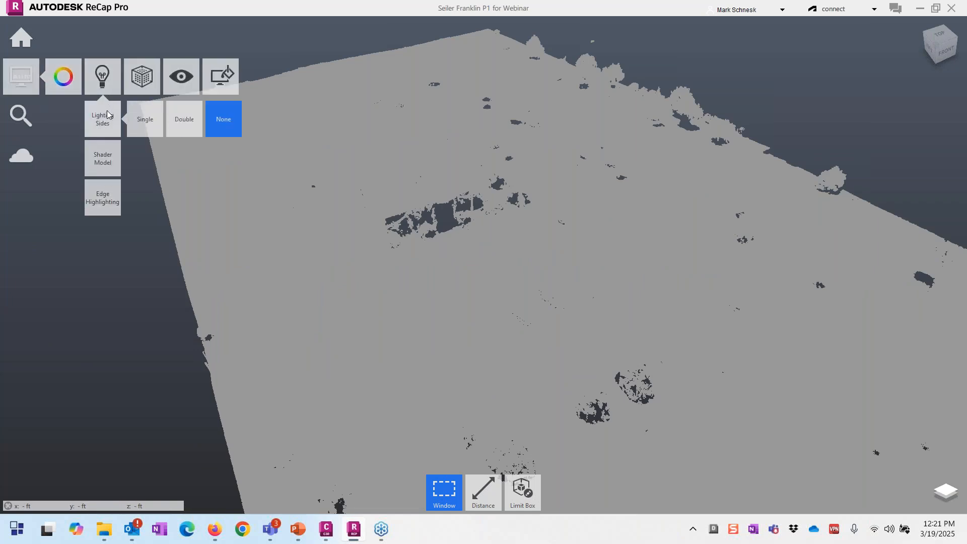
{"action": "left_click", "coordinate": [178, 123]}
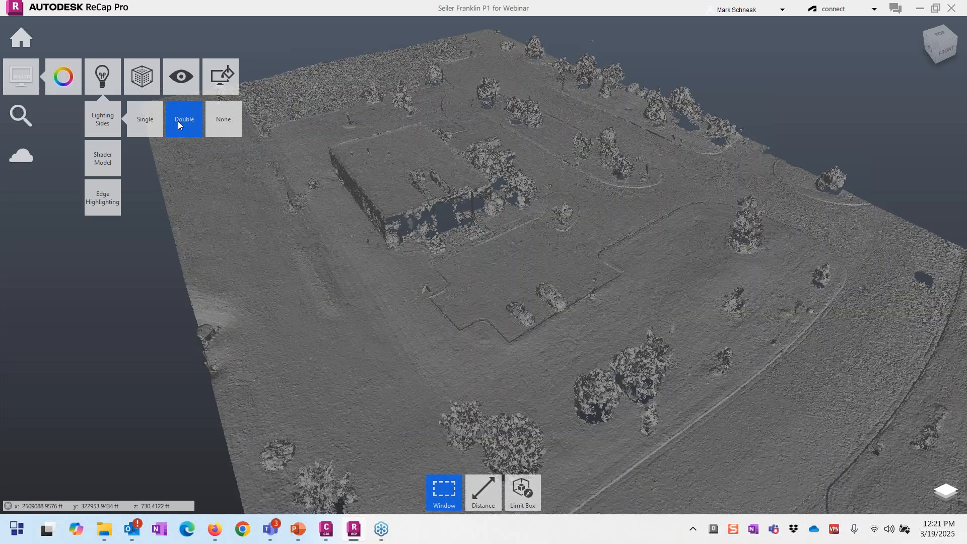
{"action": "middle_click_drag", "start_coordinate": [477, 310], "coordinate": [434, 318], "text": "shift"}
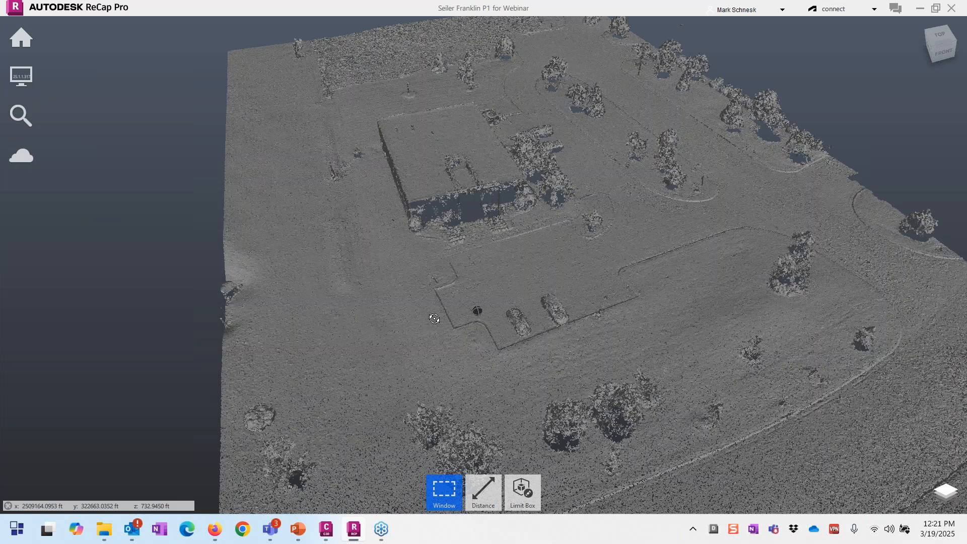
{"action": "scroll", "coordinate": [568, 196], "scroll_direction": "up", "scroll_amount": 3}
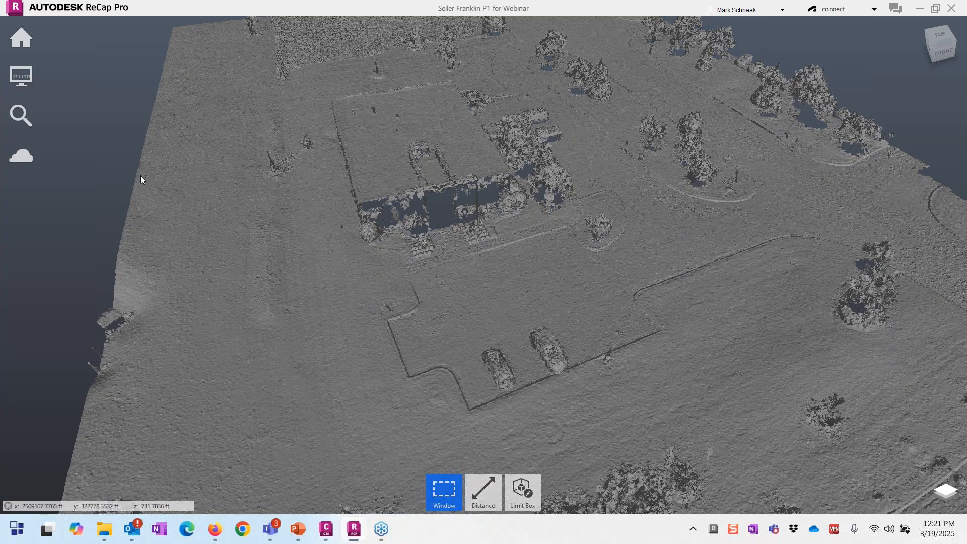
Step: Orbit the view around the parking lot and bring up the measurement tools
{"action": "mouse_move", "coordinate": [21, 38]}
{"action": "mouse_move", "coordinate": [21, 76]}
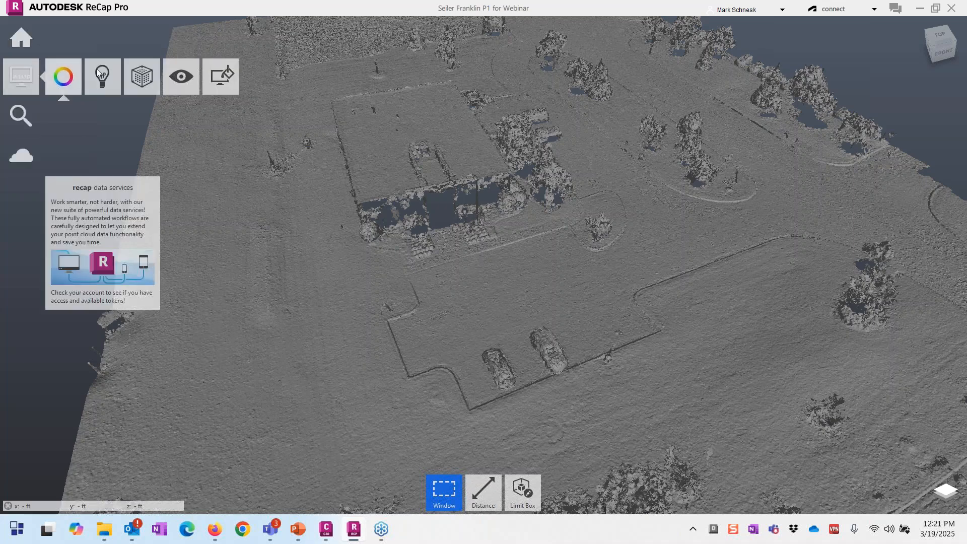
{"action": "mouse_move", "coordinate": [133, 73]}
{"action": "mouse_move", "coordinate": [144, 132]}
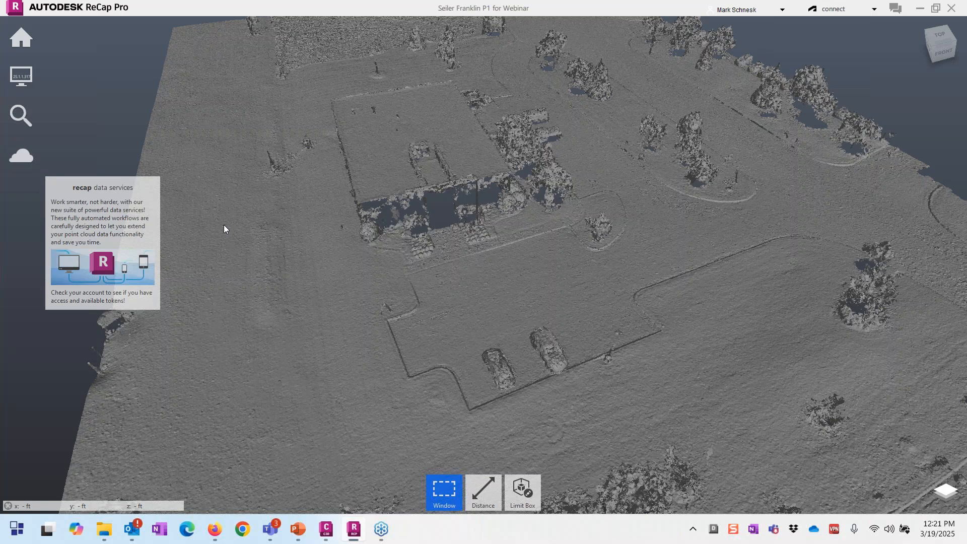
{"action": "right_click_drag", "start_coordinate": [454, 305], "coordinate": [459, 303]}
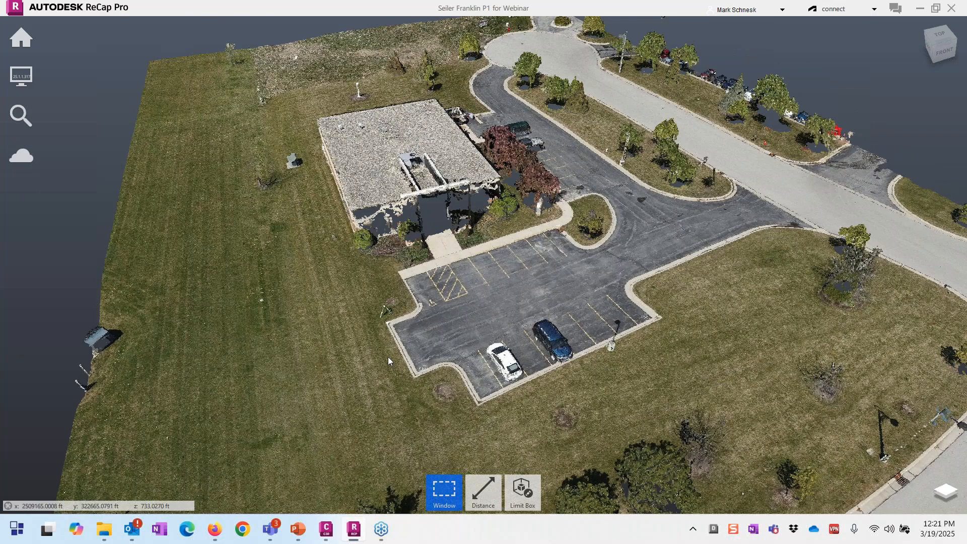
{"action": "mouse_move", "coordinate": [477, 491]}
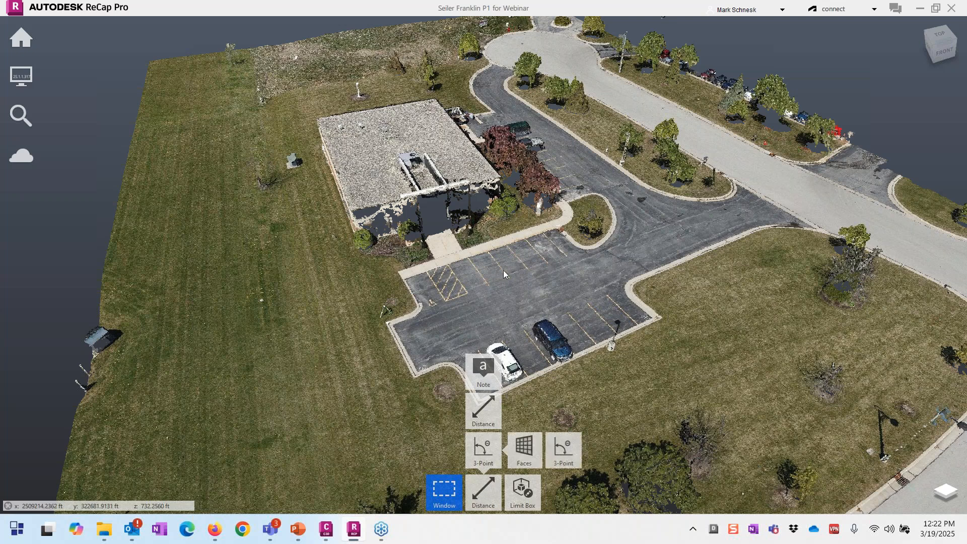
Step: Measure a parking stall width of 8.9238 ft and a stripe length of 17.6971 ft
{"action": "scroll", "coordinate": [503, 270], "scroll_direction": "up", "scroll_amount": 1}
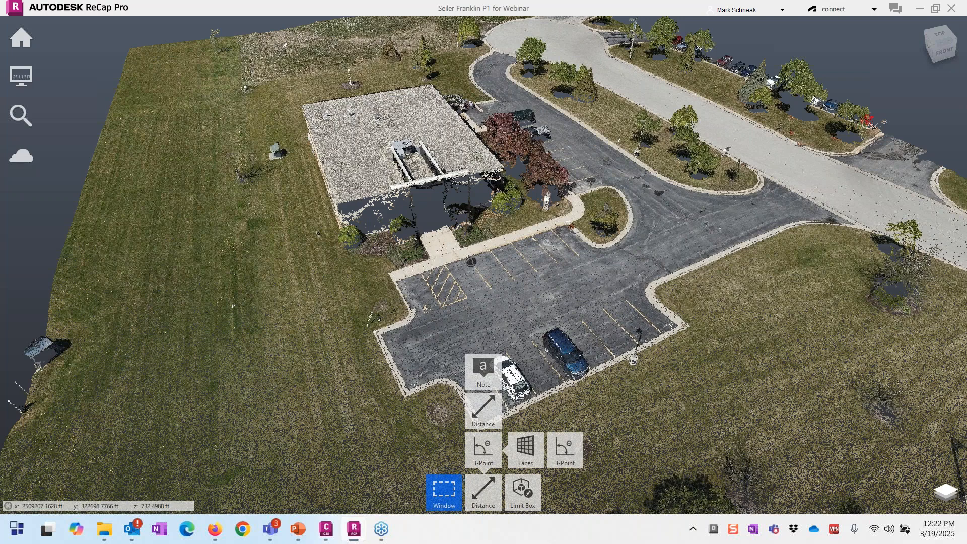
{"action": "scroll", "coordinate": [471, 261], "scroll_direction": "up", "scroll_amount": 4}
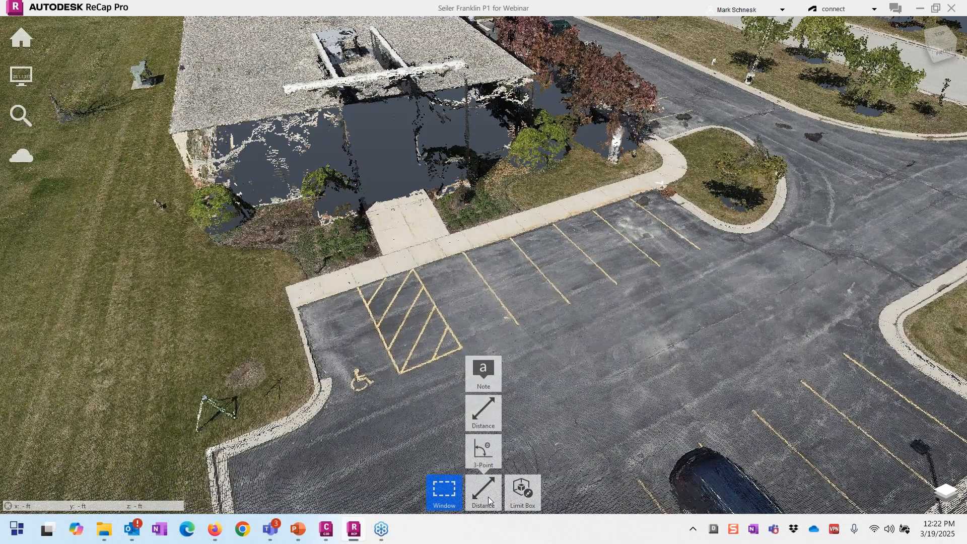
{"action": "left_click", "coordinate": [488, 496]}
{"action": "scroll", "coordinate": [519, 323], "scroll_direction": "up", "scroll_amount": 2}
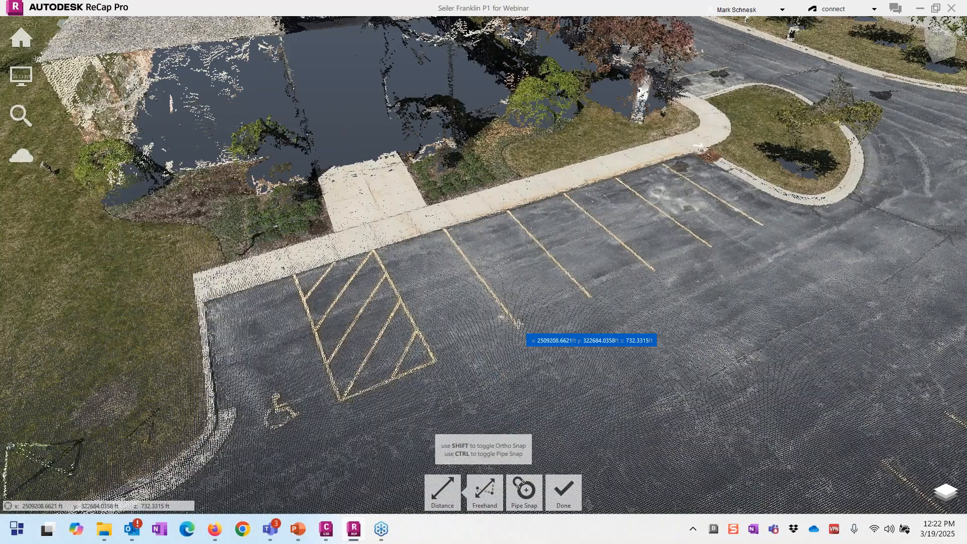
{"action": "left_click", "coordinate": [519, 324]}
{"action": "left_click", "coordinate": [589, 298]}
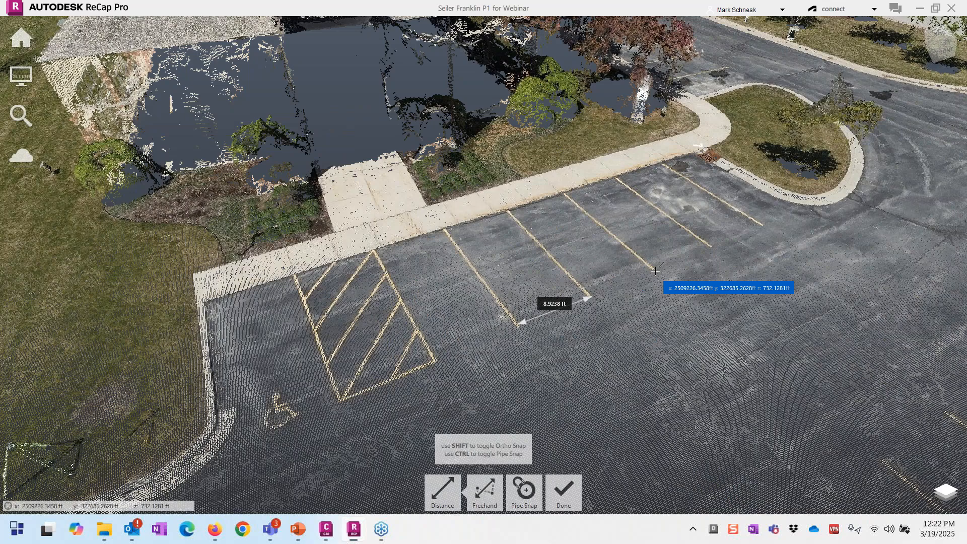
{"action": "left_click", "coordinate": [655, 271]}
{"action": "left_click", "coordinate": [565, 197]}
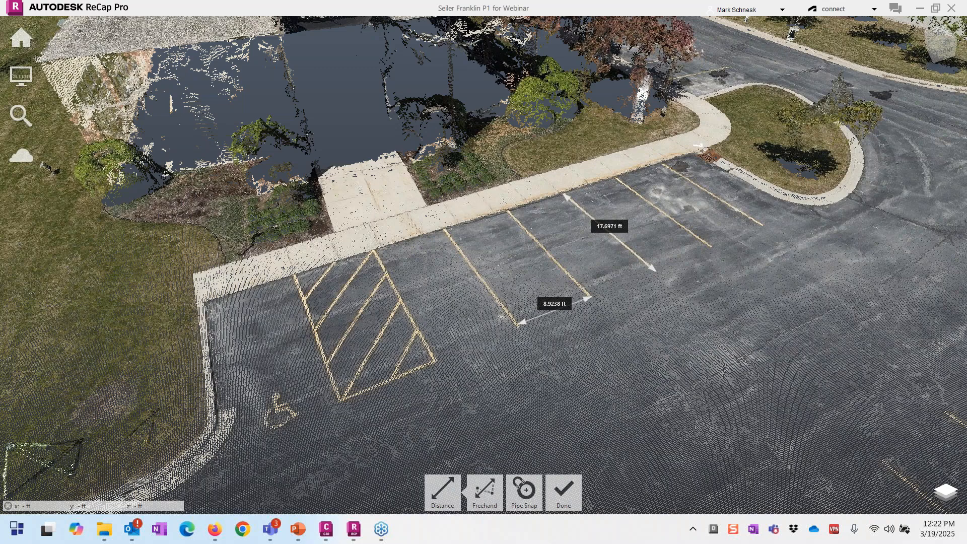
Step: Switch snapping to Ortho and measure the 24.7276 ft vertical height at the entrance
{"action": "scroll", "coordinate": [538, 410], "scroll_direction": "down", "scroll_amount": 2}
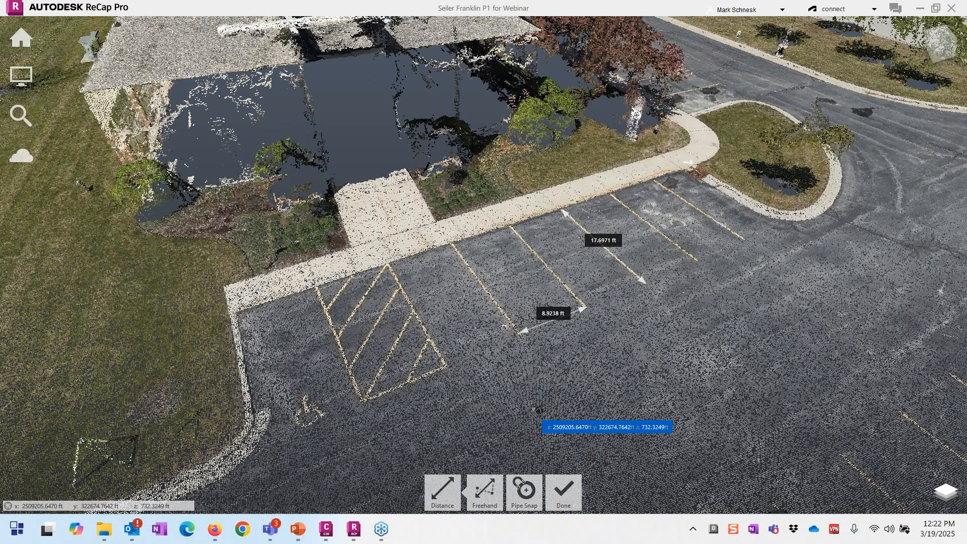
{"action": "scroll", "coordinate": [538, 410], "scroll_direction": "down", "scroll_amount": 1}
{"action": "left_click", "coordinate": [459, 490]}
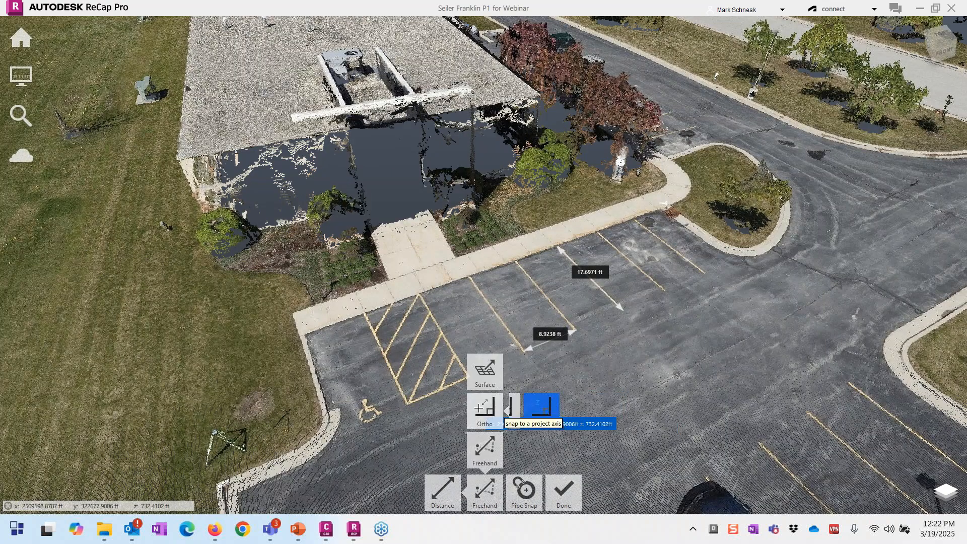
{"action": "left_click", "coordinate": [539, 401]}
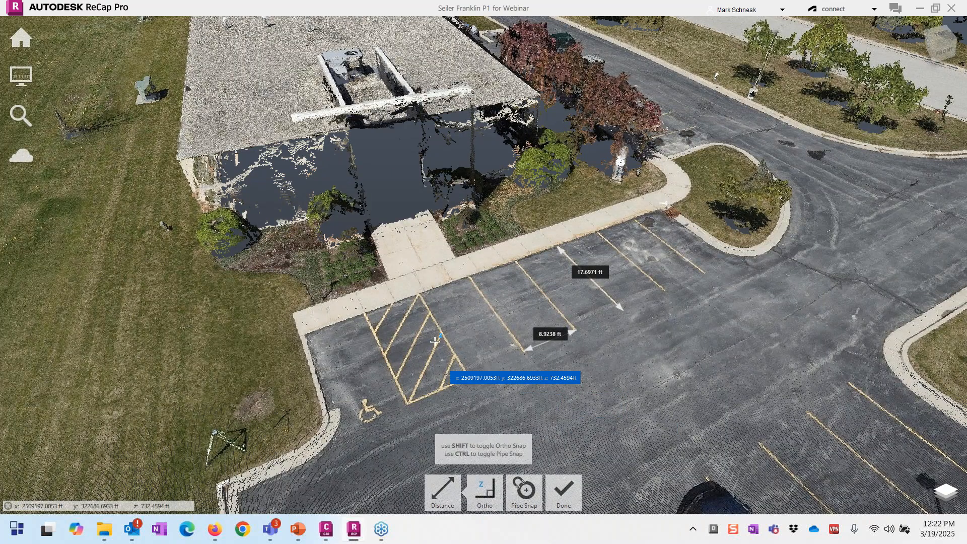
{"action": "left_click", "coordinate": [422, 238]}
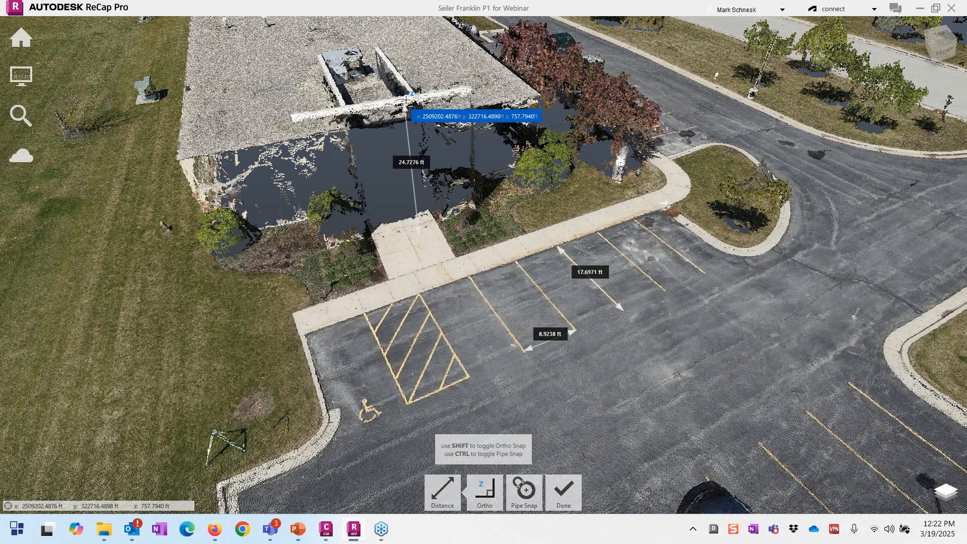
{"action": "left_click_drag", "start_coordinate": [406, 101], "coordinate": [632, 239]}
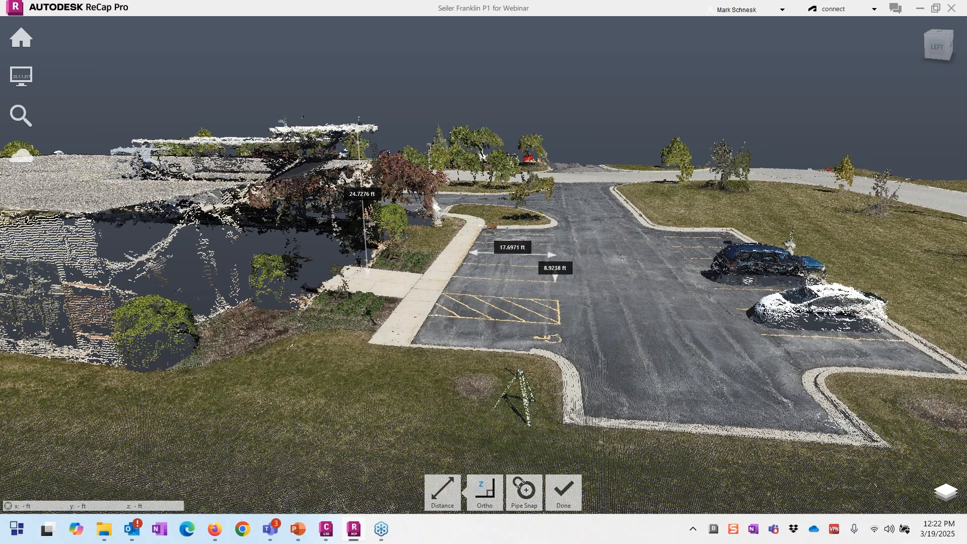
{"action": "left_click", "coordinate": [566, 488]}
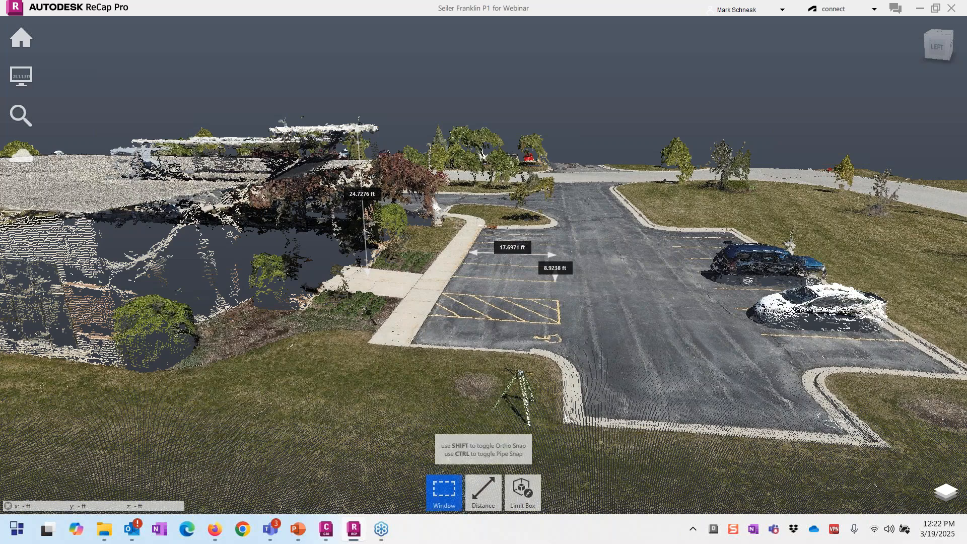
{"action": "mouse_move", "coordinate": [527, 498]}
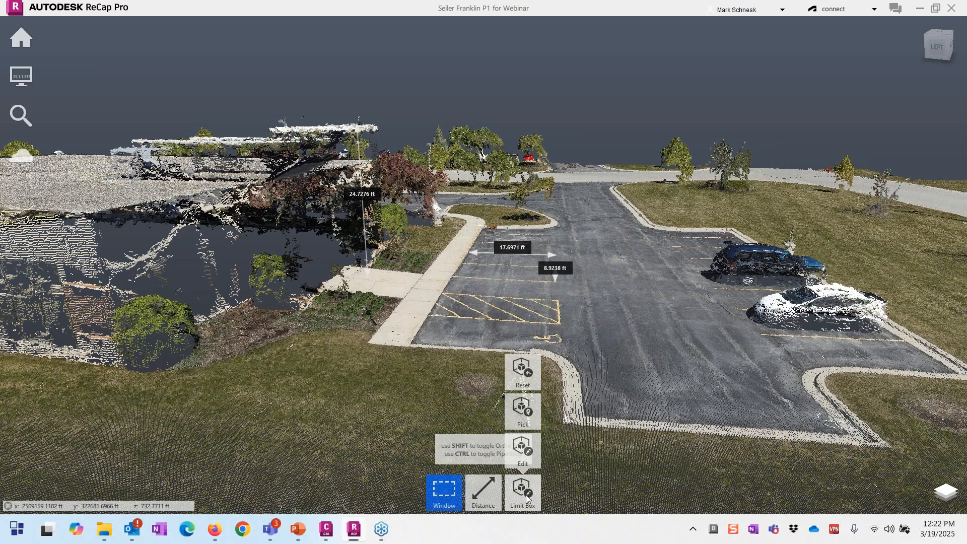
{"action": "scroll", "coordinate": [659, 364], "scroll_direction": "down", "scroll_amount": 1}
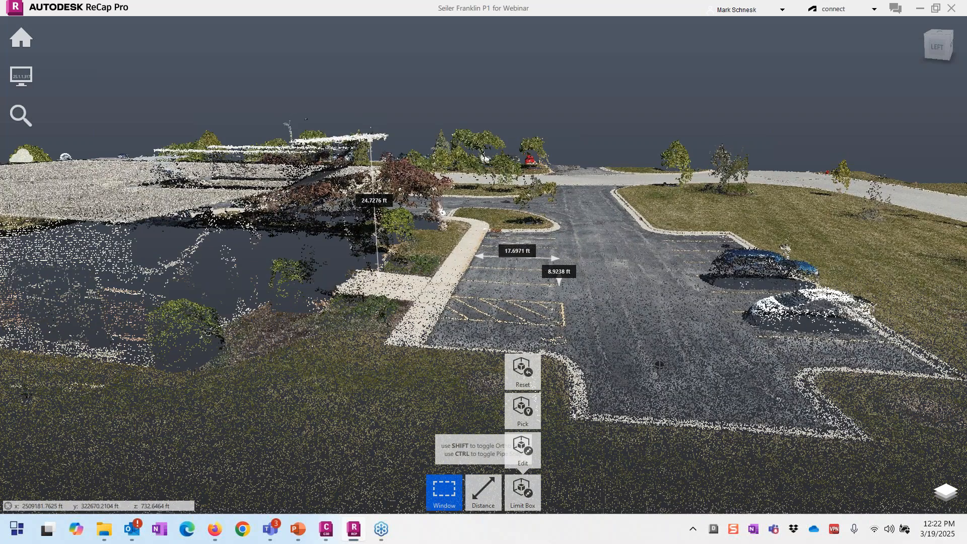
{"action": "right_click_drag", "start_coordinate": [659, 364], "coordinate": [608, 409]}
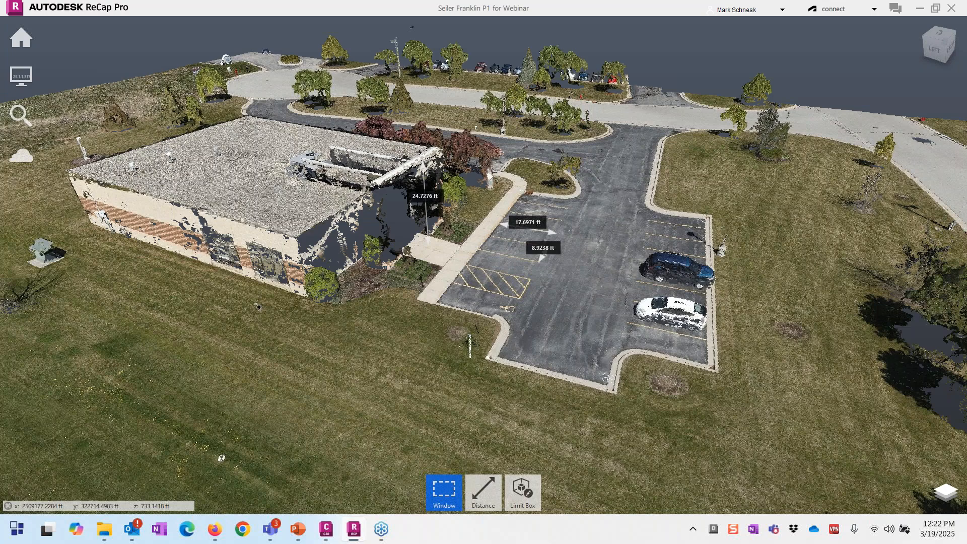
{"action": "right_click_drag", "start_coordinate": [589, 250], "coordinate": [478, 324]}
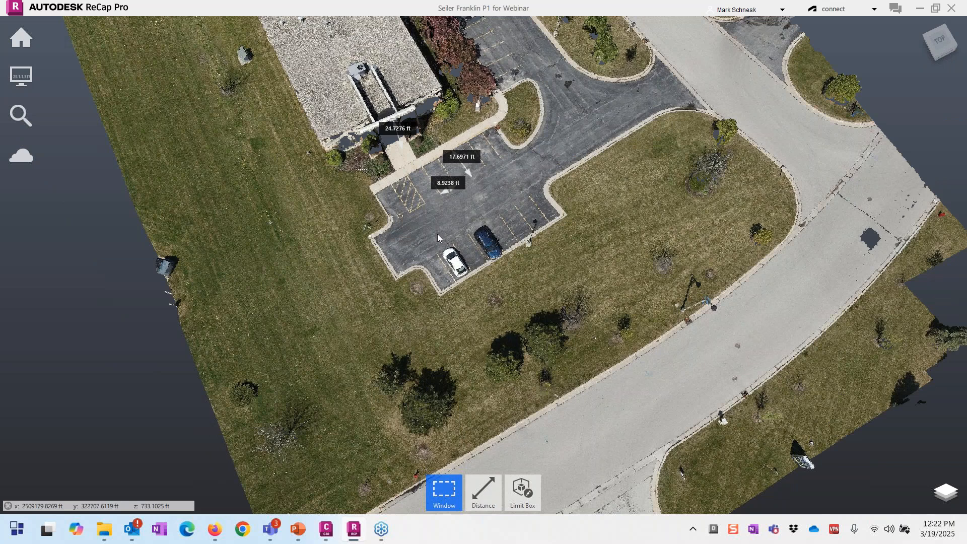
{"action": "left_click_drag", "start_coordinate": [357, 169], "coordinate": [563, 334]}
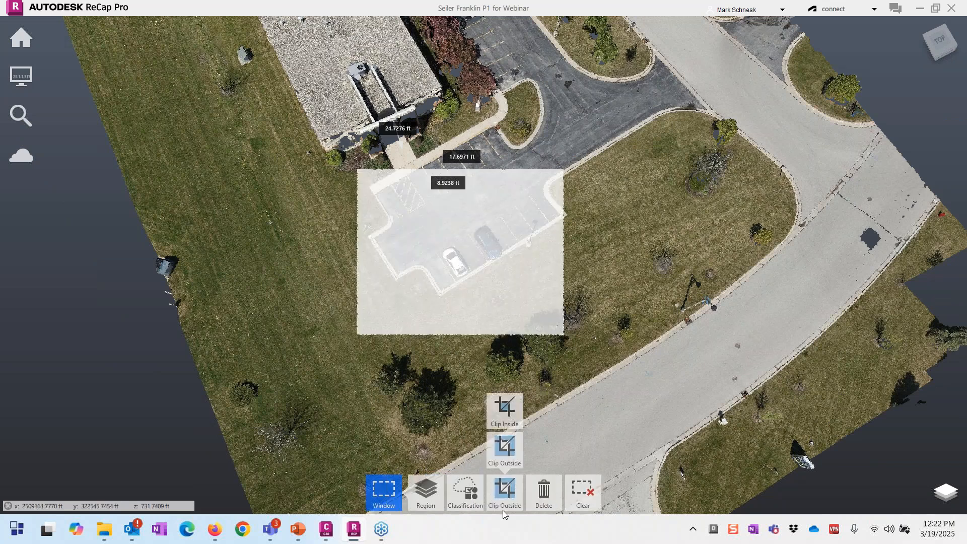
{"action": "left_click", "coordinate": [503, 510]}
{"action": "scroll", "coordinate": [457, 306], "scroll_direction": "up", "scroll_amount": 5}
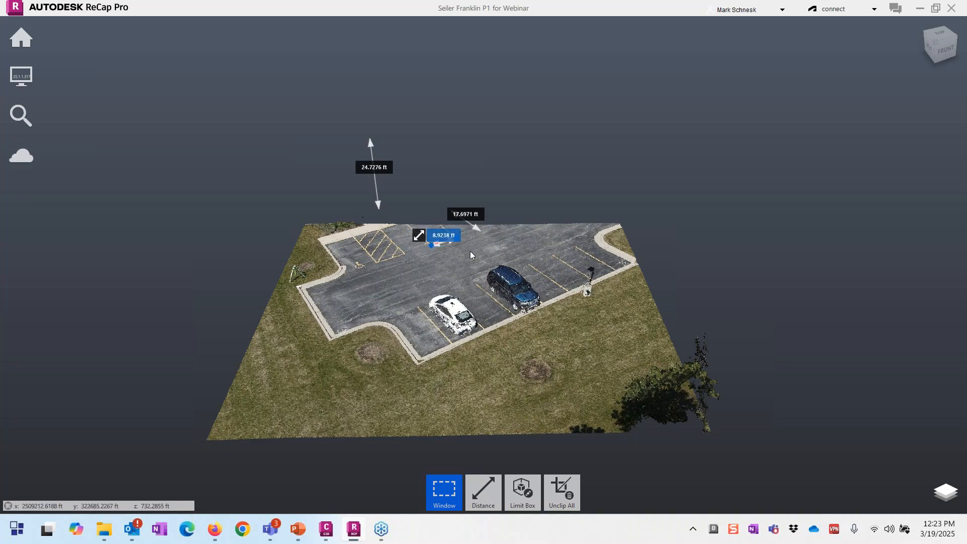
{"action": "mouse_move", "coordinate": [567, 498]}
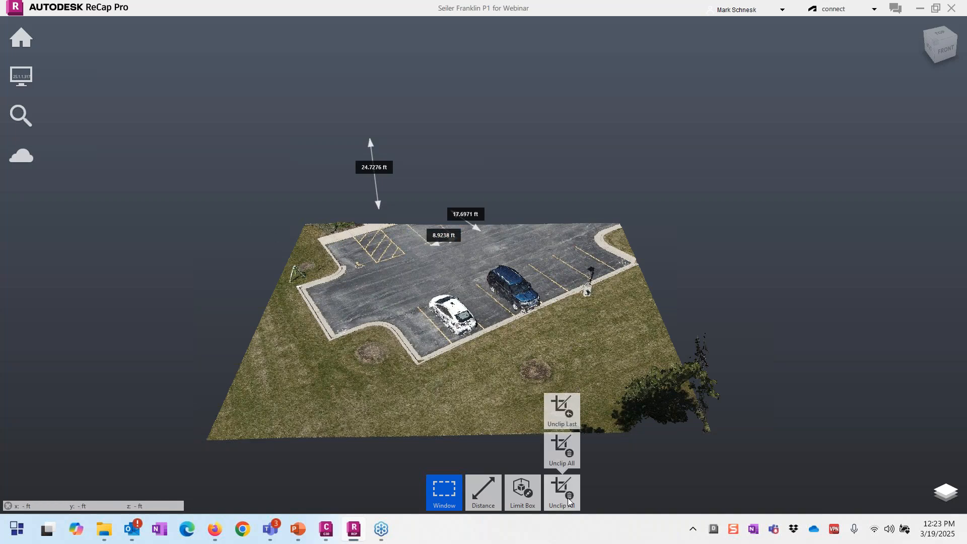
Step: Remove existing clipping, then Clip Outside a top-view window around the building and parking lot
{"action": "left_click", "coordinate": [564, 445]}
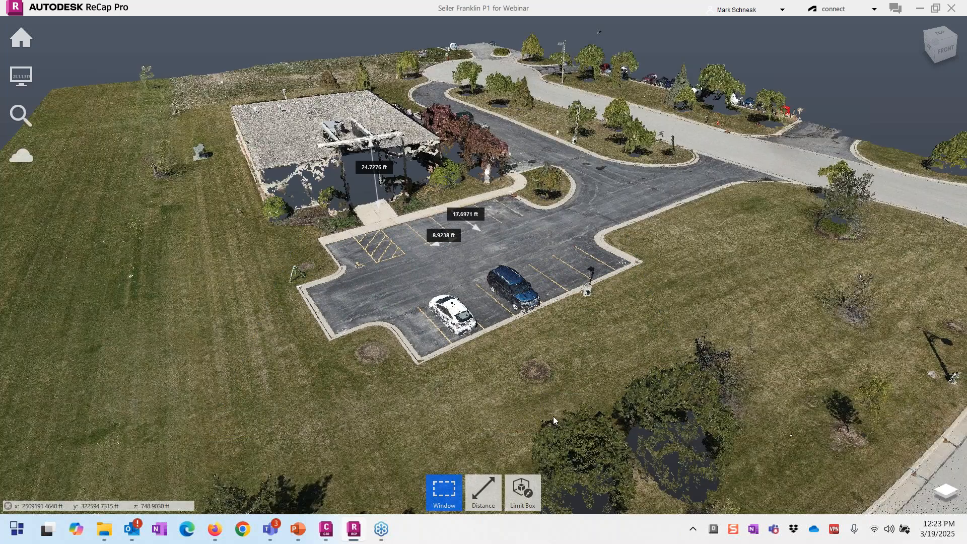
{"action": "left_click_drag", "start_coordinate": [553, 416], "coordinate": [430, 386]}
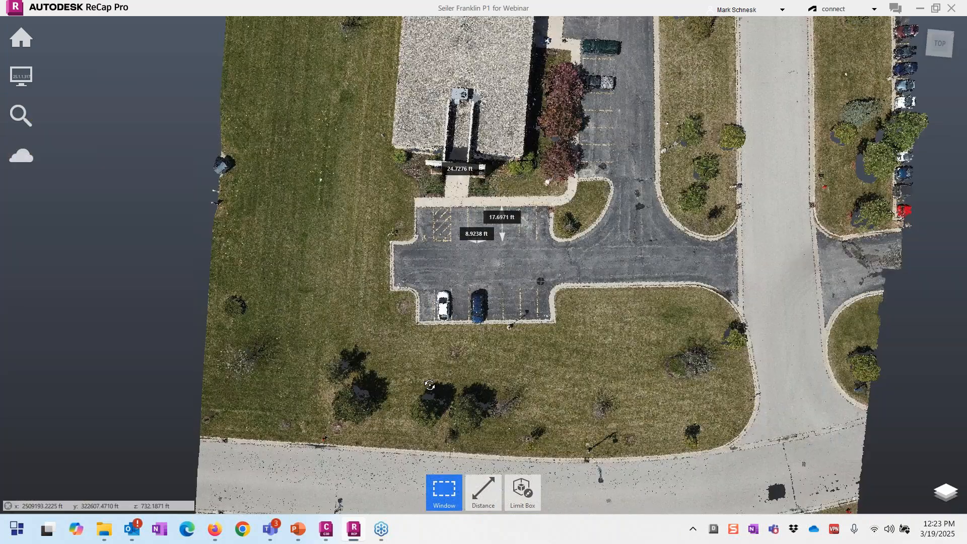
{"action": "scroll", "coordinate": [436, 393], "scroll_direction": "down", "scroll_amount": 2}
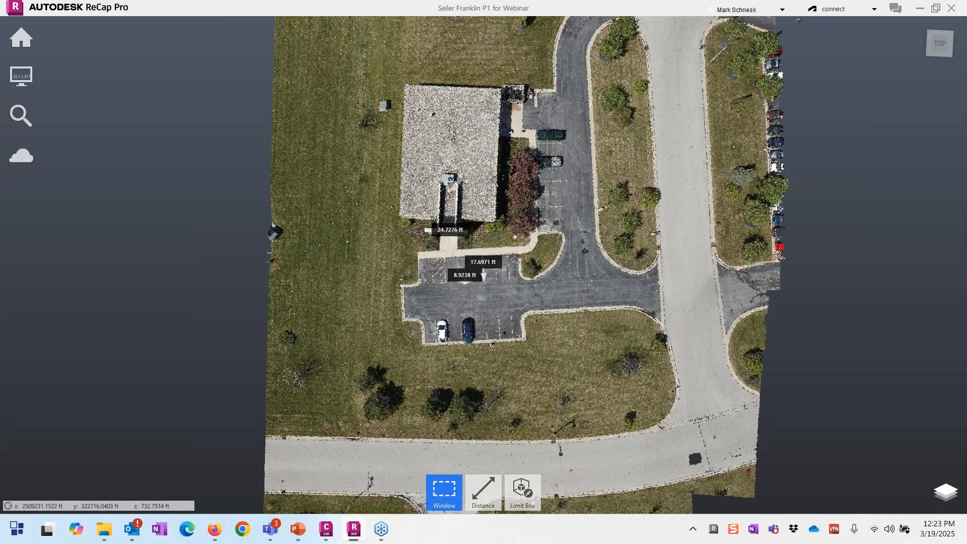
{"action": "scroll", "coordinate": [491, 171], "scroll_direction": "up", "scroll_amount": 1}
{"action": "left_click_drag", "start_coordinate": [438, 111], "coordinate": [681, 377]}
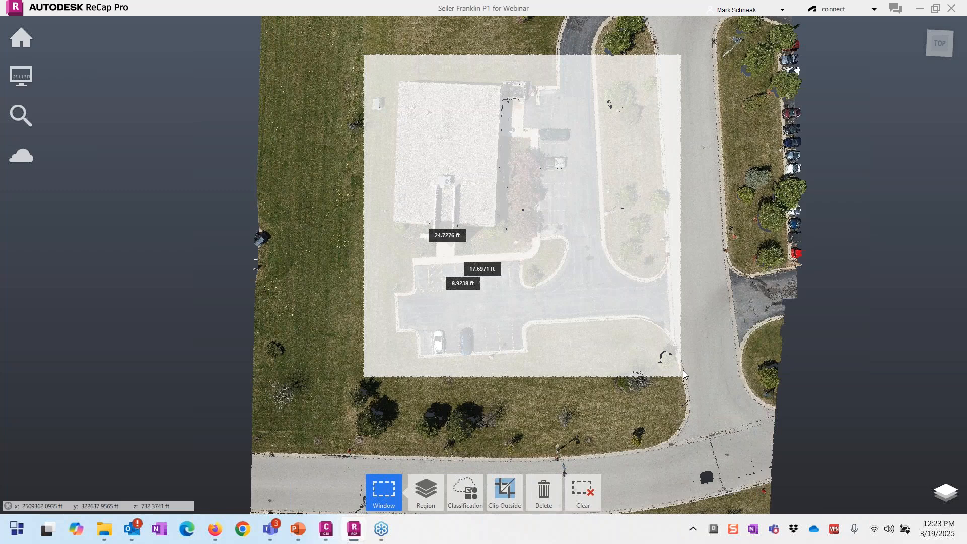
{"action": "left_click", "coordinate": [508, 500]}
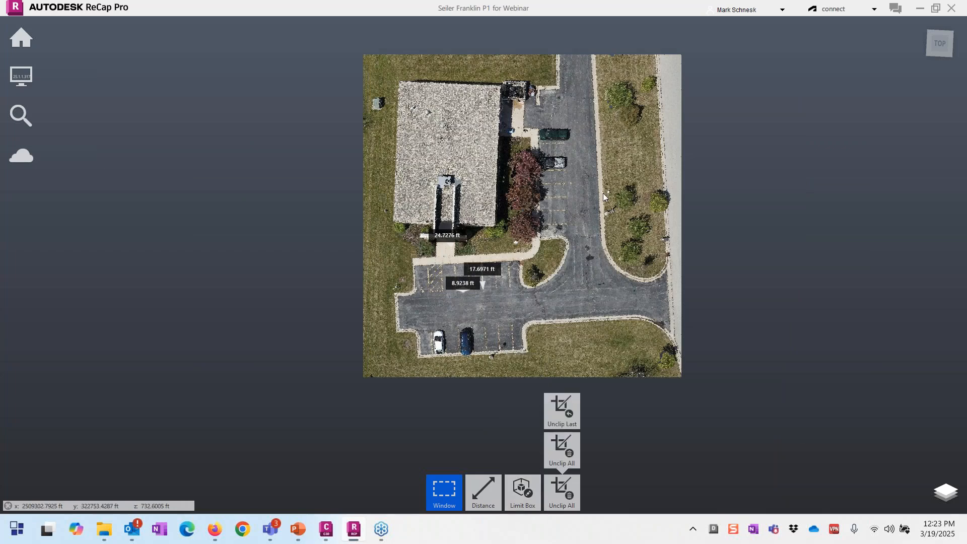
{"action": "scroll", "coordinate": [603, 193], "scroll_direction": "up", "scroll_amount": 2}
{"action": "mouse_move", "coordinate": [21, 38]}
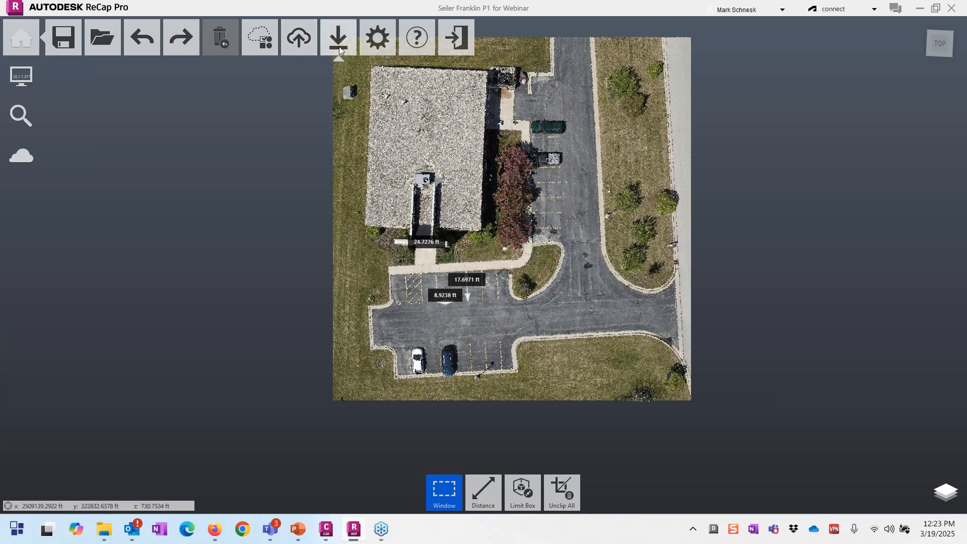
{"action": "mouse_move", "coordinate": [339, 46]}
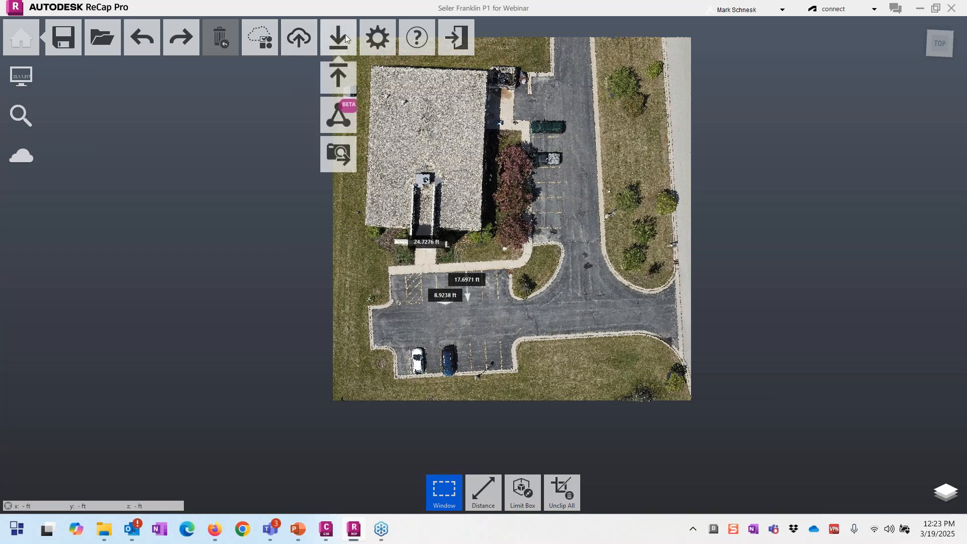
{"action": "left_click", "coordinate": [339, 83]}
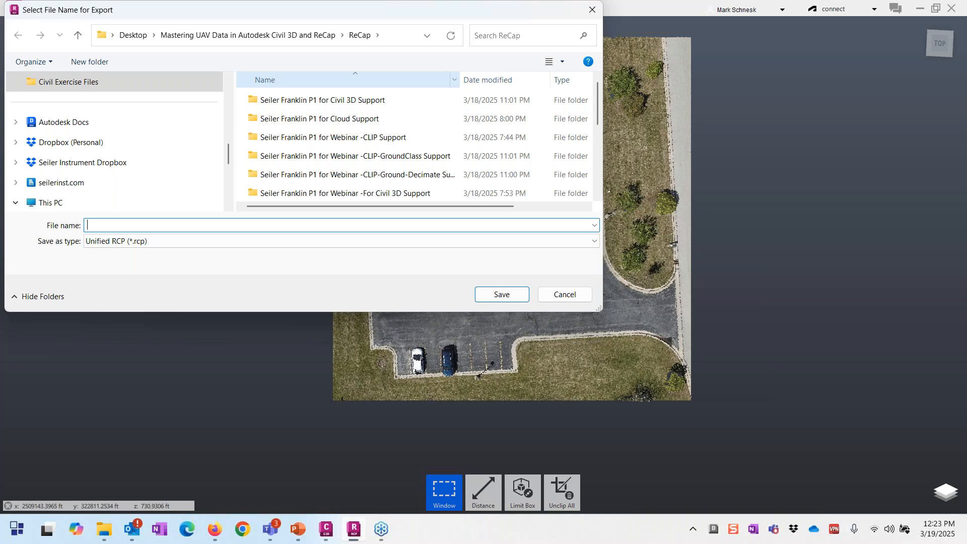
{"action": "left_click", "coordinate": [581, 293]}
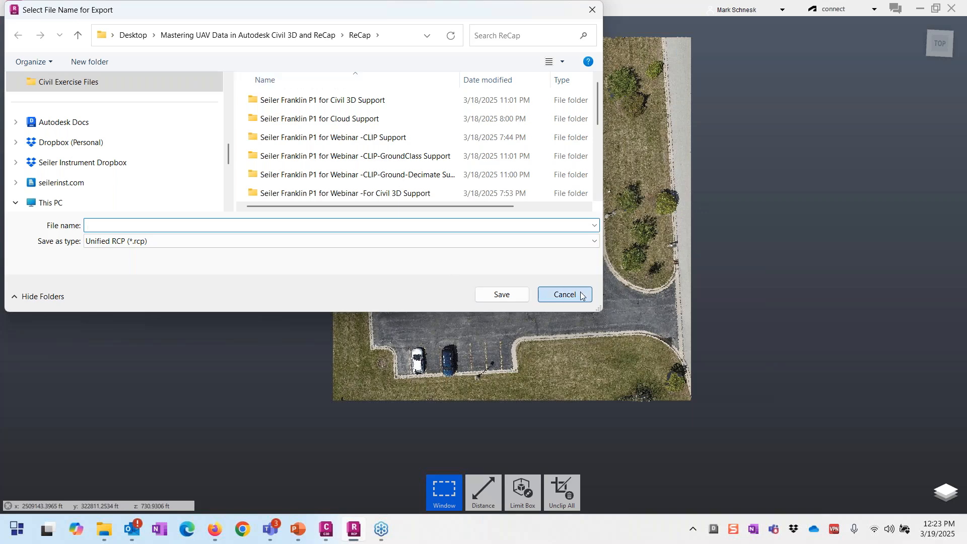
{"action": "left_click", "coordinate": [581, 294]}
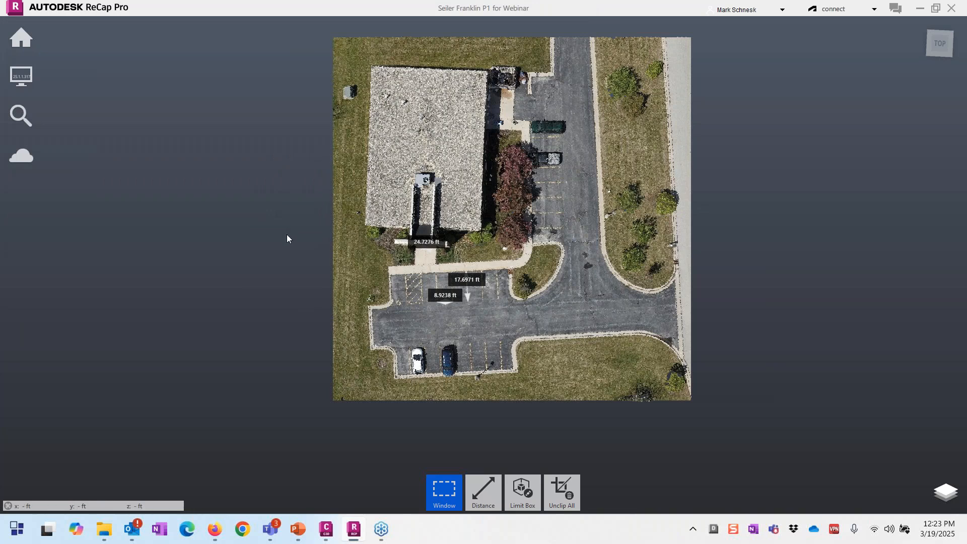
{"action": "mouse_move", "coordinate": [21, 40]}
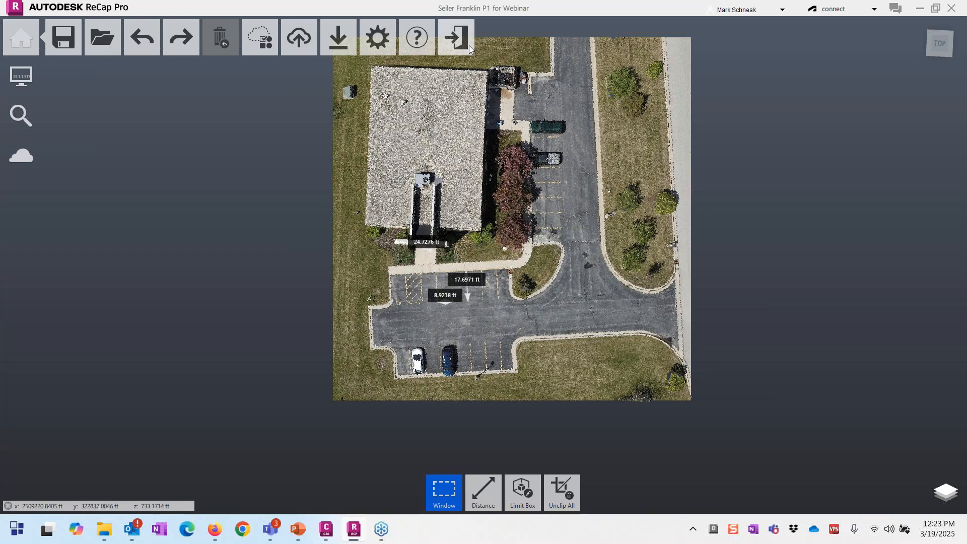
Step: Exit without saving and open Seiler Franklin P1 for Webinar -CLIP.rcp, viewing the site from above
{"action": "left_click", "coordinate": [468, 44]}
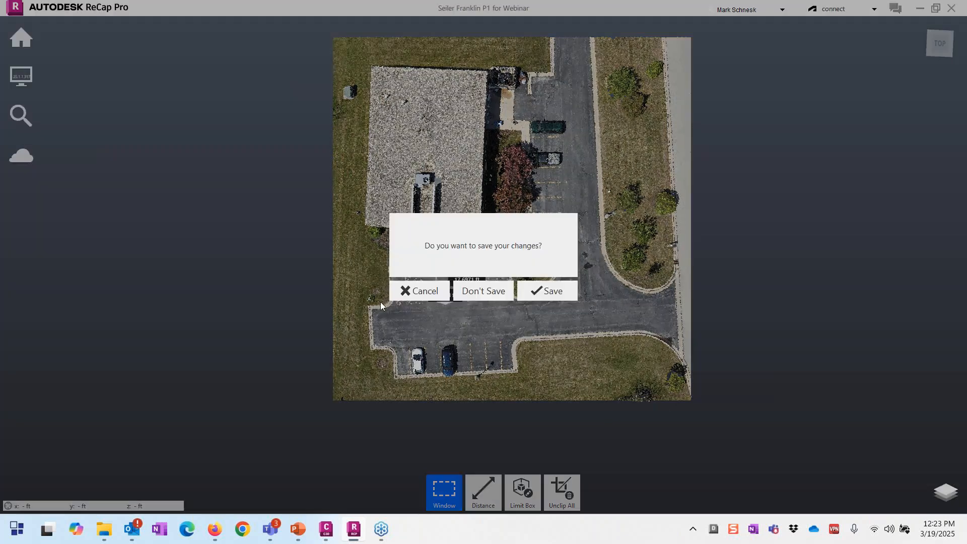
{"action": "left_click", "coordinate": [416, 295]}
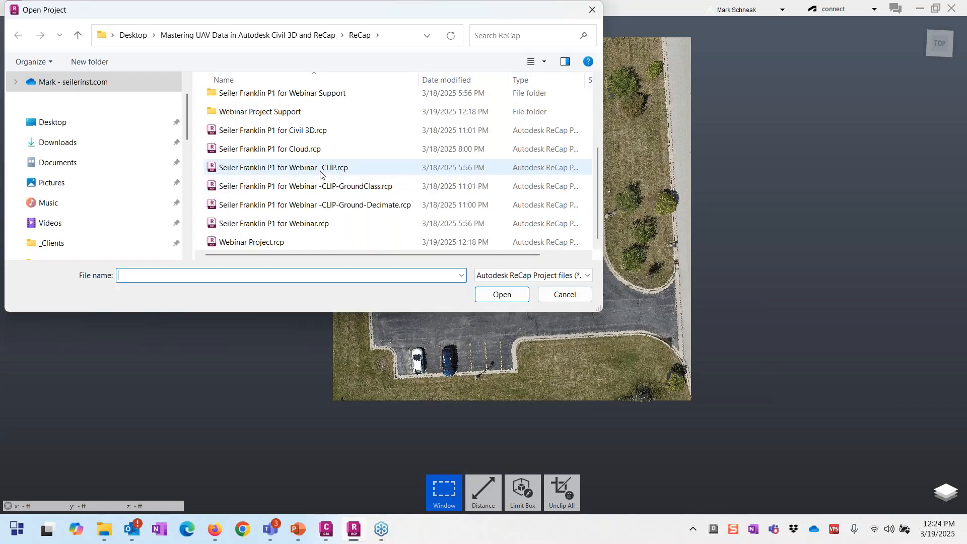
{"action": "double_click", "coordinate": [321, 171]}
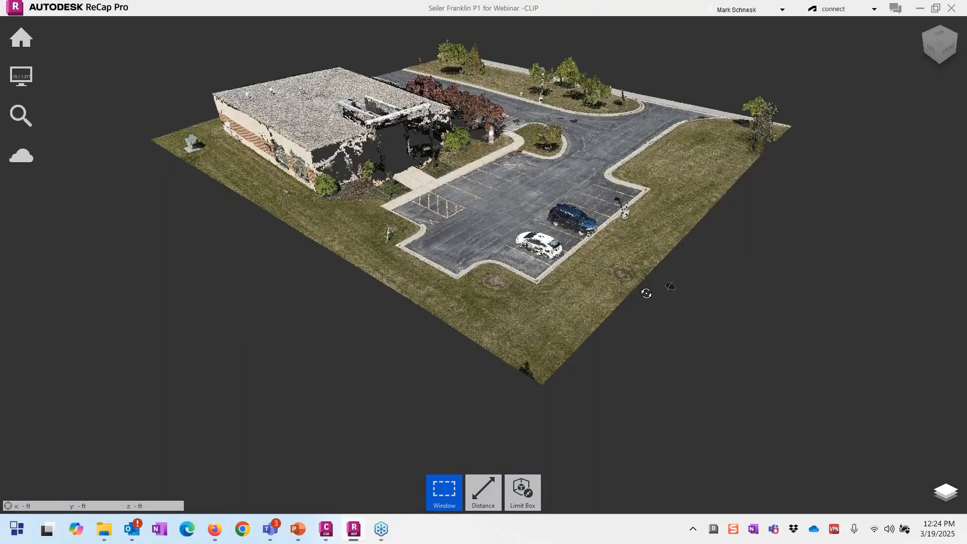
{"action": "left_click_drag", "start_coordinate": [646, 293], "coordinate": [599, 350]}
{"action": "scroll", "coordinate": [568, 176], "scroll_direction": "down", "scroll_amount": 2}
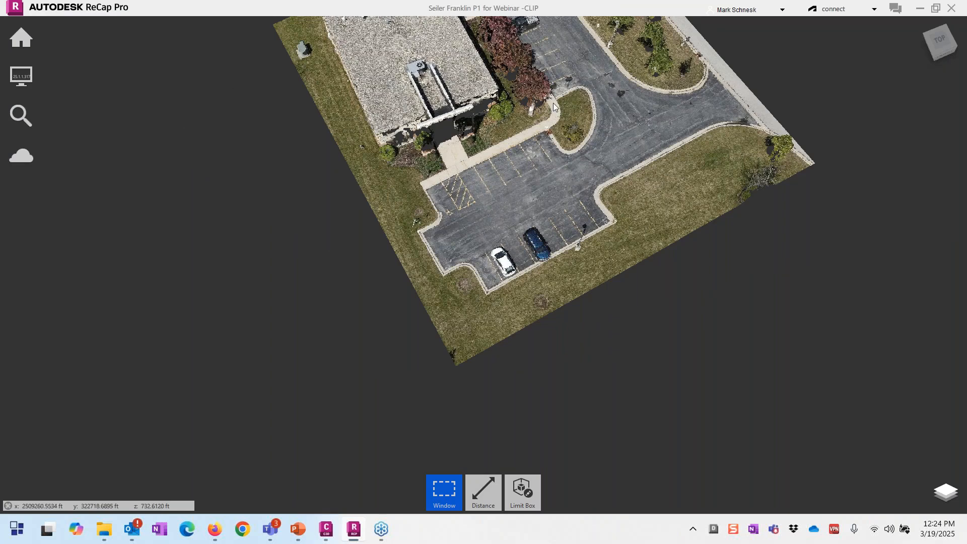
{"action": "mouse_move", "coordinate": [554, 106]}
{"action": "left_mouse_down"}
{"action": "mouse_move", "coordinate": [555, 77]}
{"action": "mouse_move", "coordinate": [594, 125]}
{"action": "left_mouse_up"}
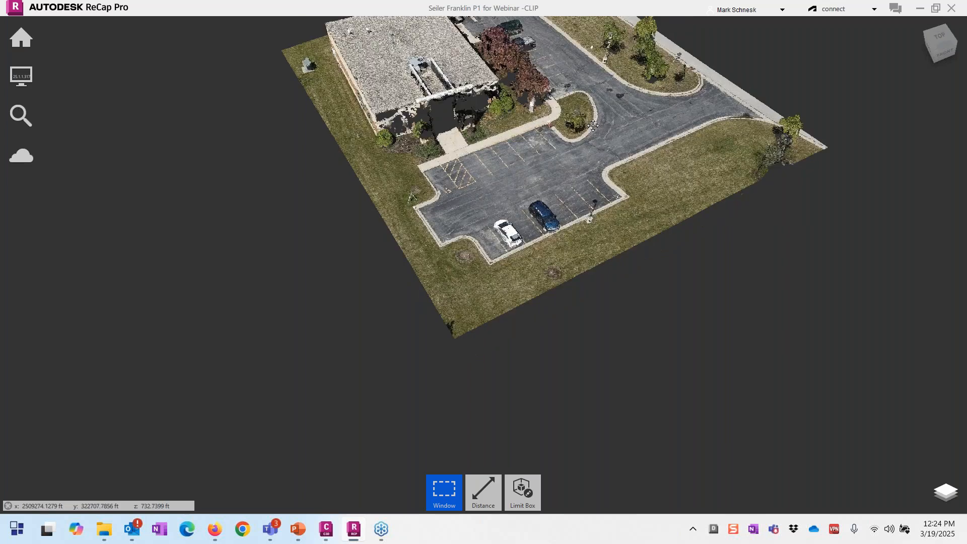
{"action": "middle_click_drag", "start_coordinate": [594, 125], "coordinate": [599, 207]}
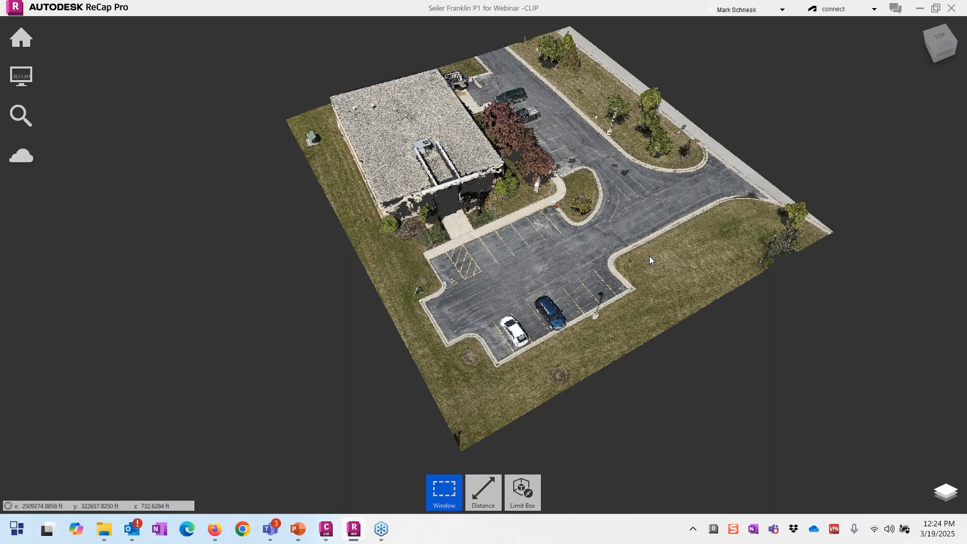
{"action": "scroll", "coordinate": [649, 255], "scroll_direction": "up", "scroll_amount": 1}
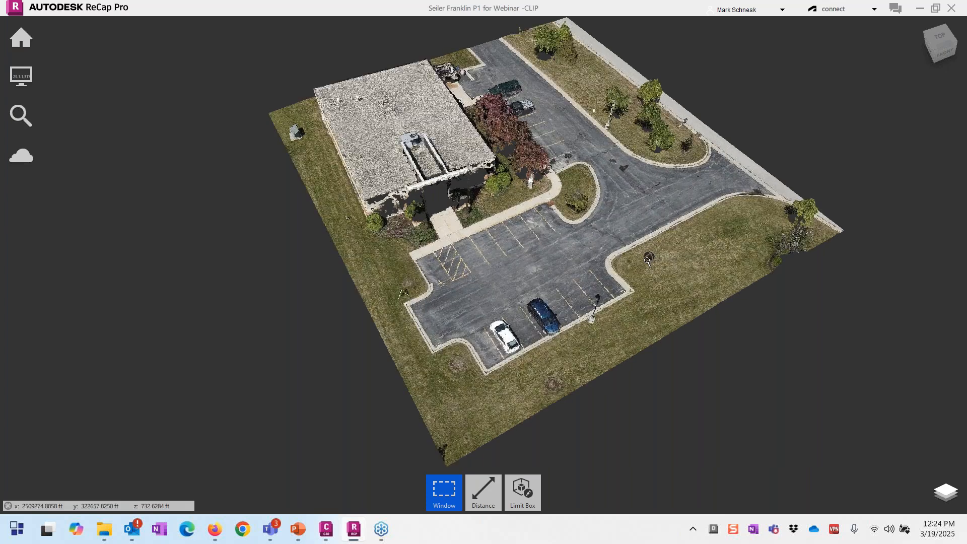
{"action": "scroll", "coordinate": [648, 261], "scroll_direction": "up", "scroll_amount": 2}
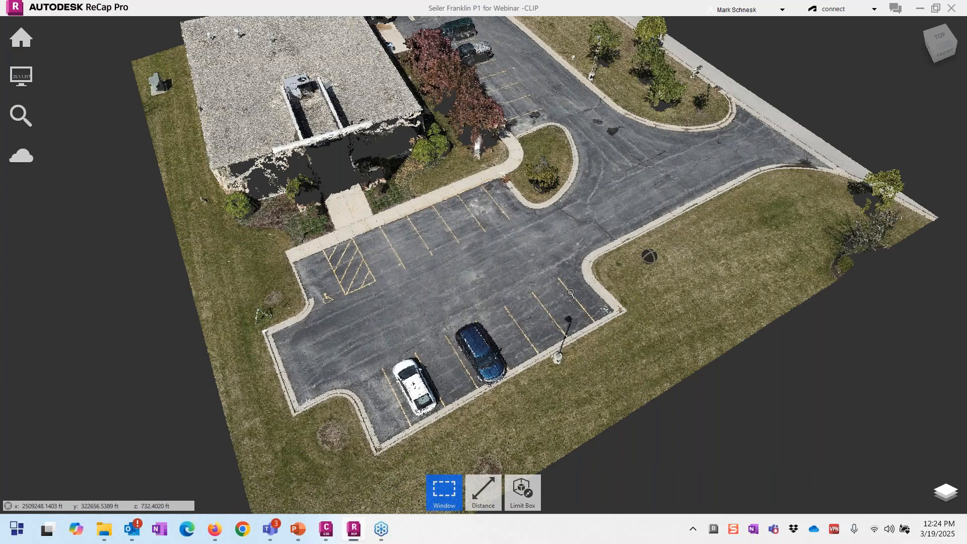
{"action": "scroll", "coordinate": [571, 292], "scroll_direction": "up", "scroll_amount": 3}
{"action": "middle_click_drag", "start_coordinate": [571, 292], "coordinate": [650, 256], "text": "shift"}
{"action": "scroll", "coordinate": [486, 328], "scroll_direction": "up", "scroll_amount": 3}
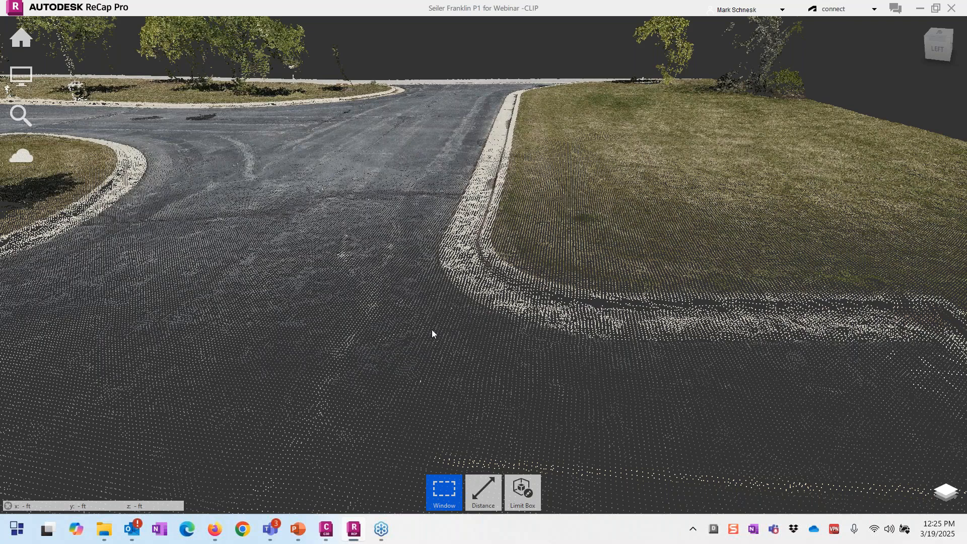
{"action": "scroll", "coordinate": [433, 333], "scroll_direction": "up", "scroll_amount": 1}
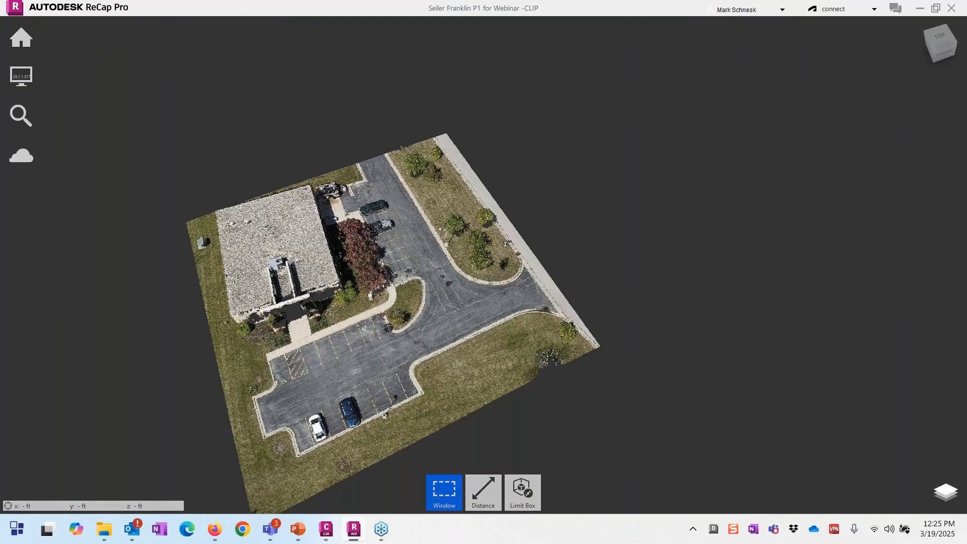
{"action": "scroll", "coordinate": [334, 374], "scroll_direction": "up", "scroll_amount": 2}
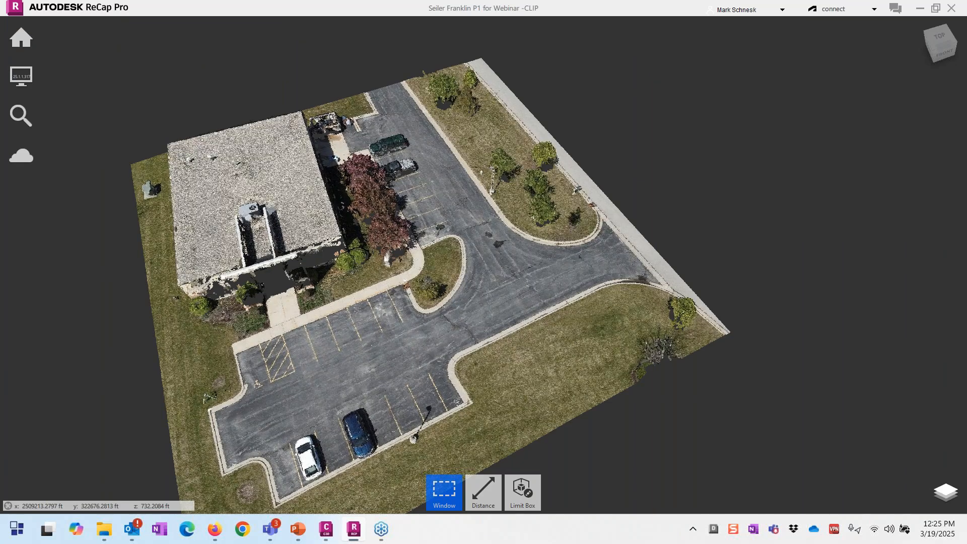
Step: Open Automatic Ground Classification, pick Custom details, inspect the window size, then cancel
{"action": "mouse_move", "coordinate": [21, 38]}
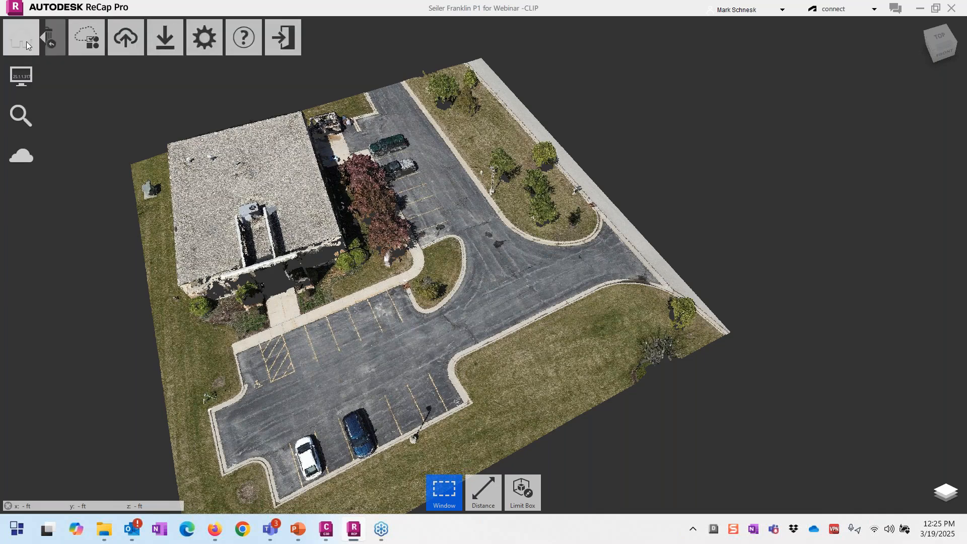
{"action": "mouse_move", "coordinate": [253, 36]}
{"action": "left_click", "coordinate": [260, 76]}
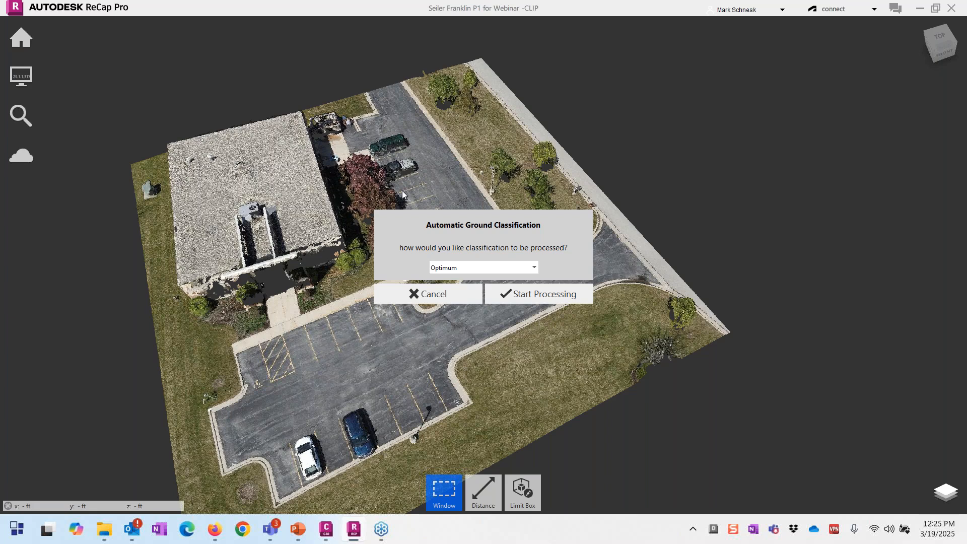
{"action": "left_click", "coordinate": [524, 268]}
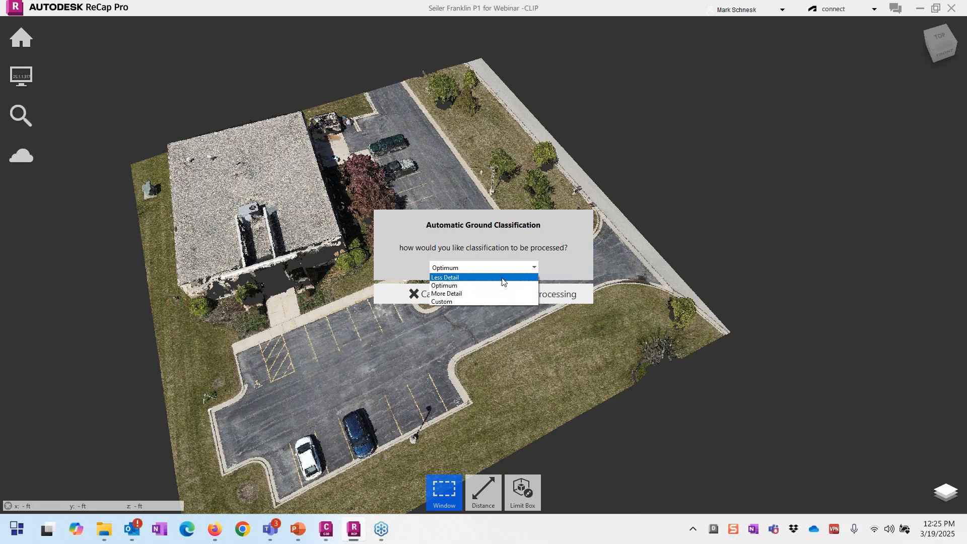
{"action": "left_click", "coordinate": [478, 302]}
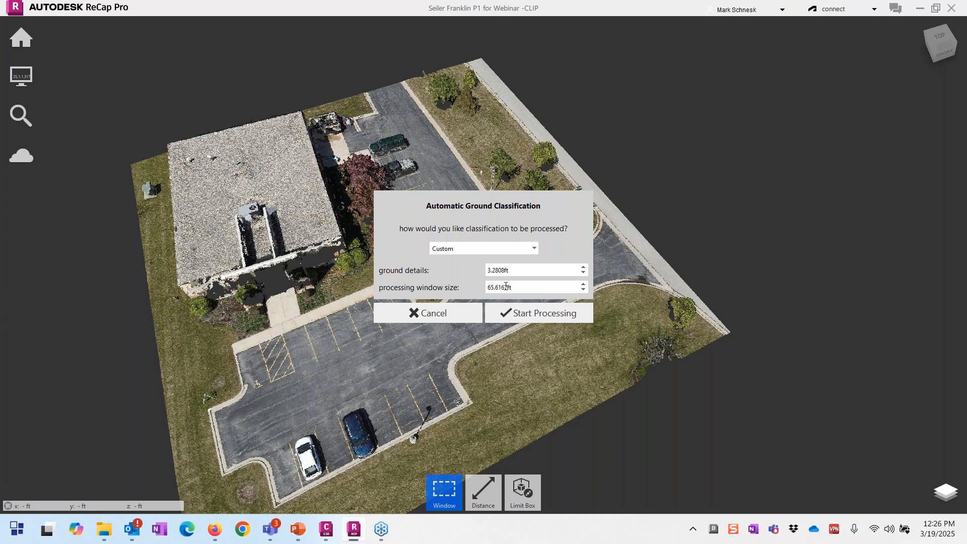
{"action": "left_click_drag", "start_coordinate": [524, 287], "coordinate": [485, 288]}
{"action": "left_click", "coordinate": [446, 322]}
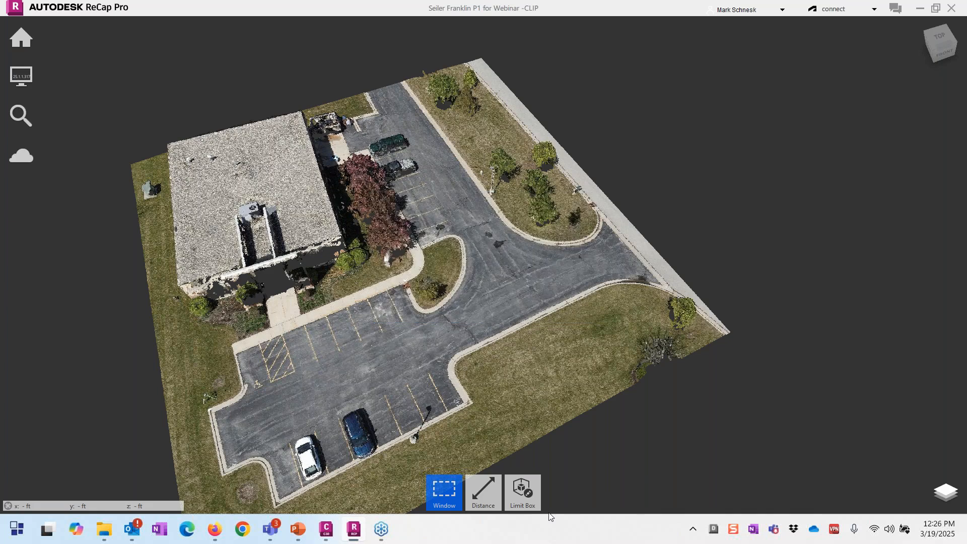
Step: Measure from the building across the site and along the roof edge to 108.9072 ft
{"action": "left_click", "coordinate": [485, 496]}
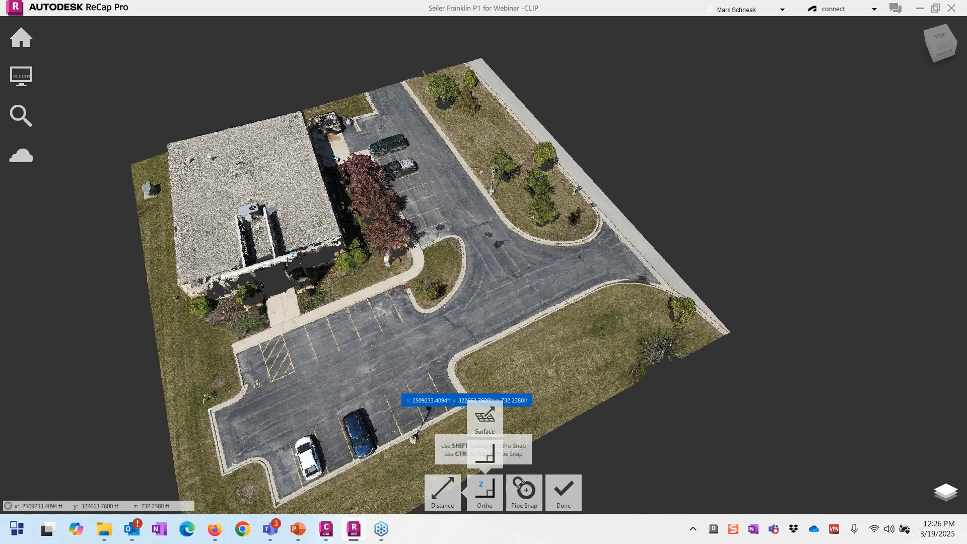
{"action": "left_click", "coordinate": [178, 150]}
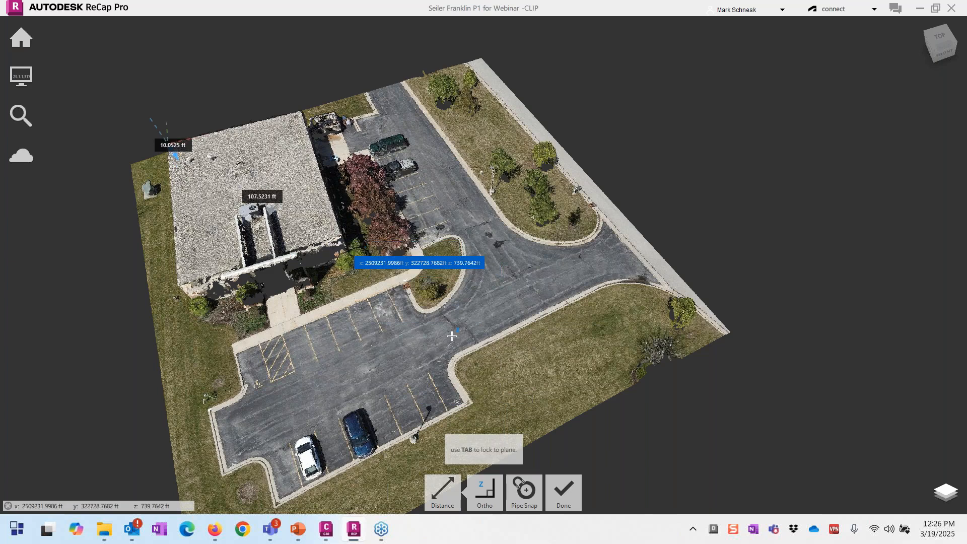
{"action": "left_click", "coordinate": [524, 439]}
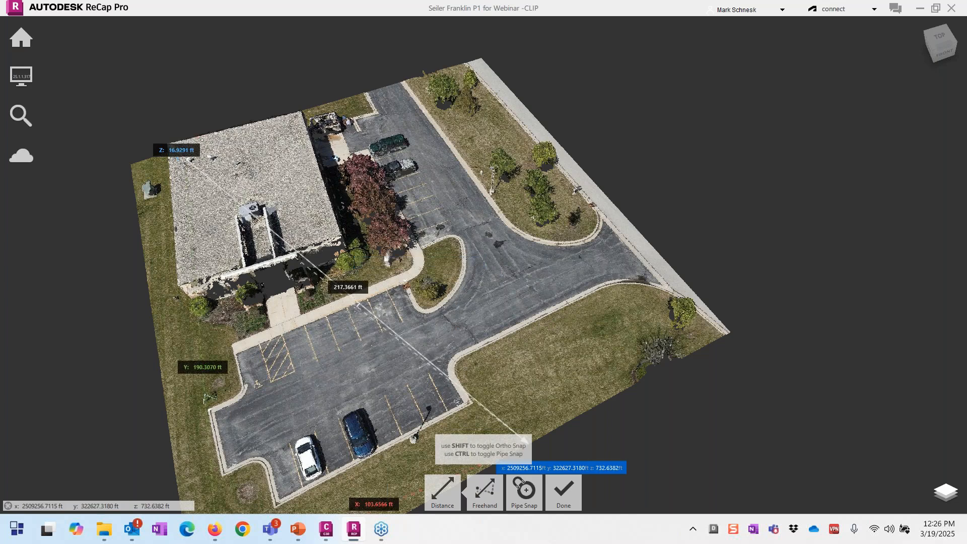
{"action": "left_click", "coordinate": [342, 241]}
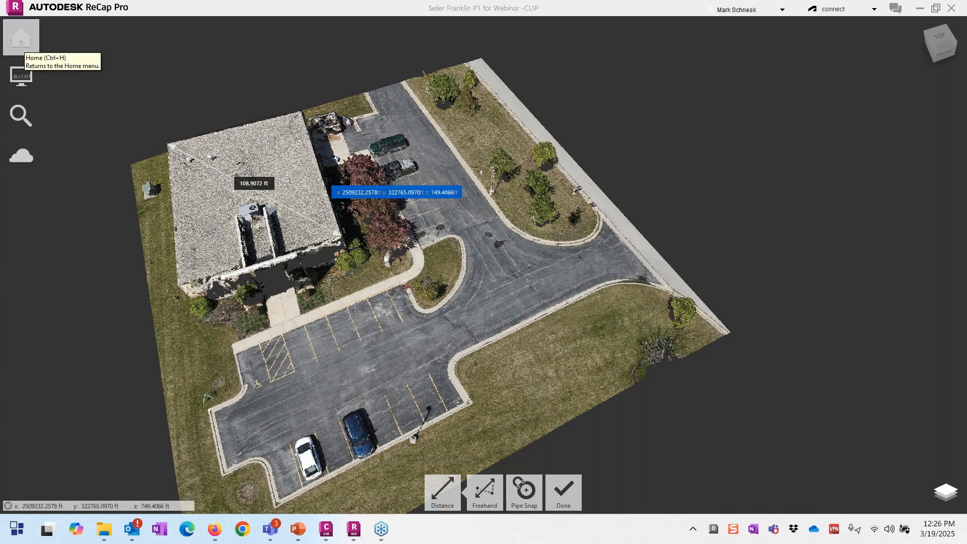
{"action": "left_click", "coordinate": [566, 492]}
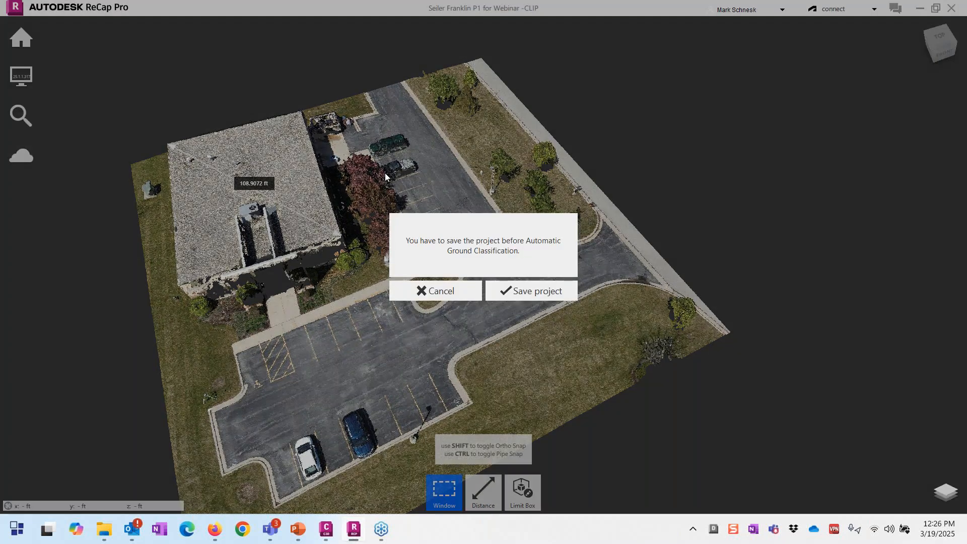
Step: Save the project and start ground classification with a 110 ft processing window
{"action": "left_click", "coordinate": [511, 295]}
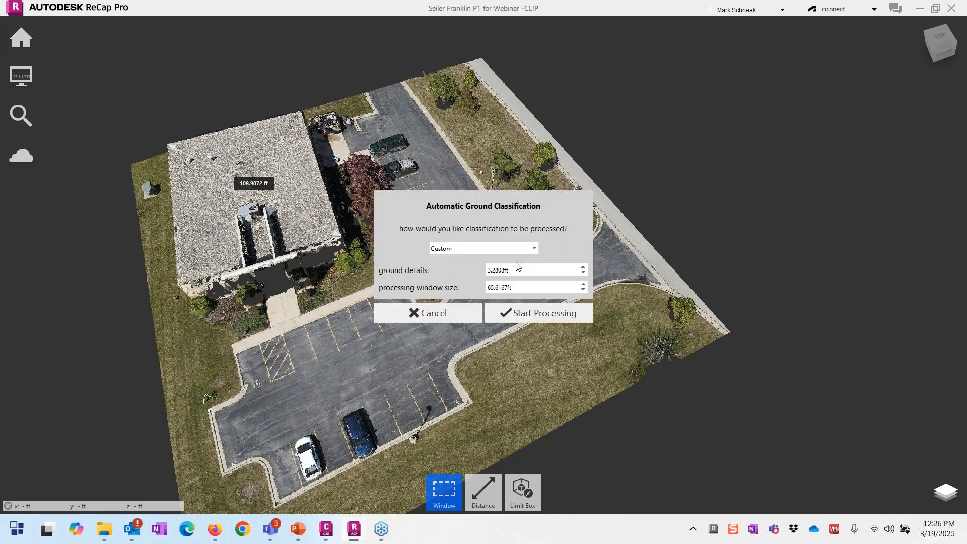
{"action": "left_click_drag", "start_coordinate": [514, 287], "coordinate": [473, 288]}
{"action": "type", "text": "110.0000ft"}
{"action": "left_click", "coordinate": [523, 269]}
{"action": "left_click_drag", "start_coordinate": [515, 271], "coordinate": [466, 267]}
{"action": "left_click_drag", "start_coordinate": [513, 270], "coordinate": [480, 272]}
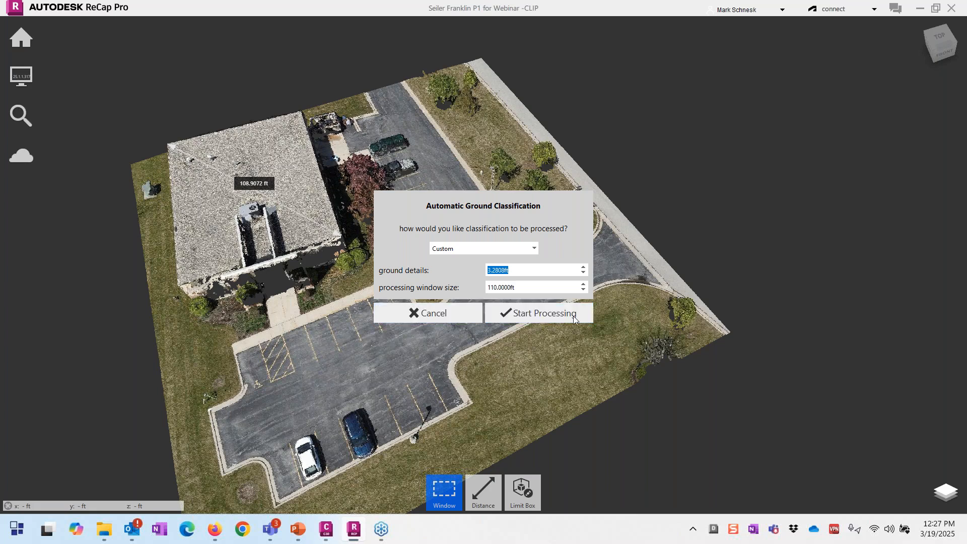
{"action": "left_click", "coordinate": [412, 314]}
Step: Open the -CLIP-GroundClass.rcp project
{"action": "mouse_move", "coordinate": [23, 53]}
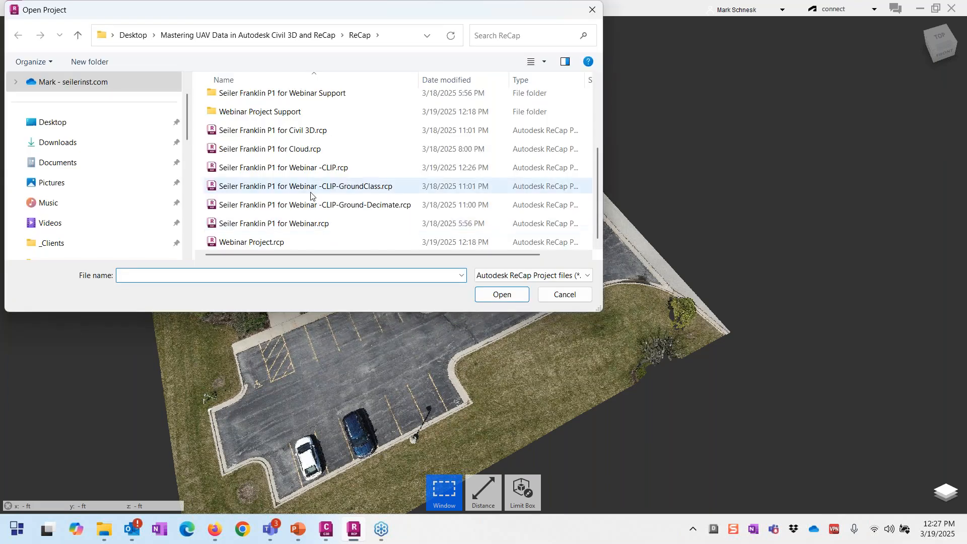
{"action": "left_click", "coordinate": [311, 187]}
{"action": "double_click", "coordinate": [311, 196]}
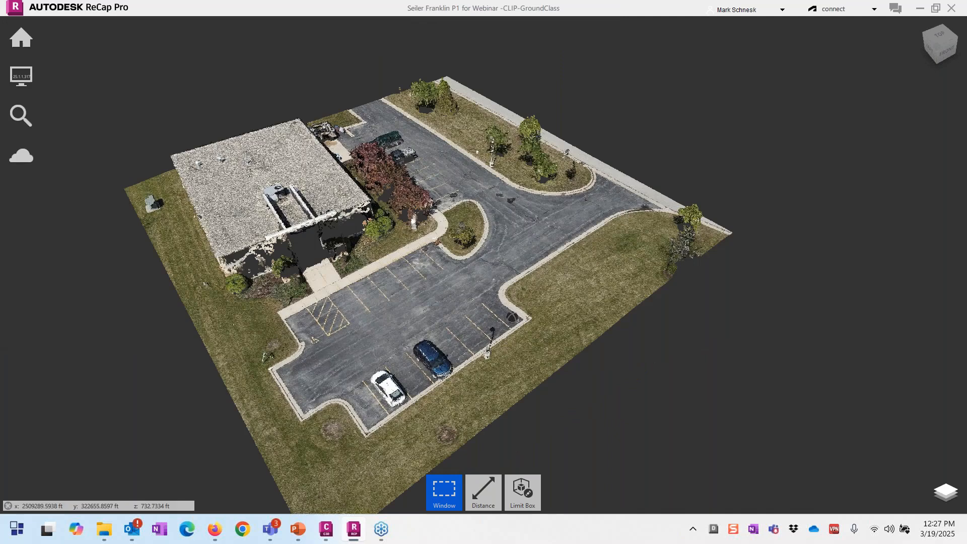
Step: Colour the points by Classification and shade them with Double-sided lighting
{"action": "left_click", "coordinate": [21, 76]}
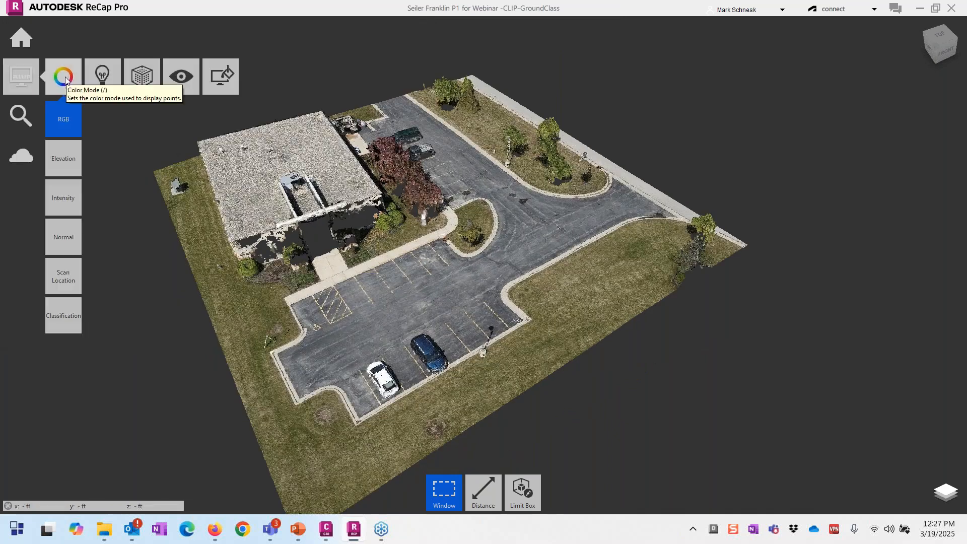
{"action": "left_click", "coordinate": [62, 310]}
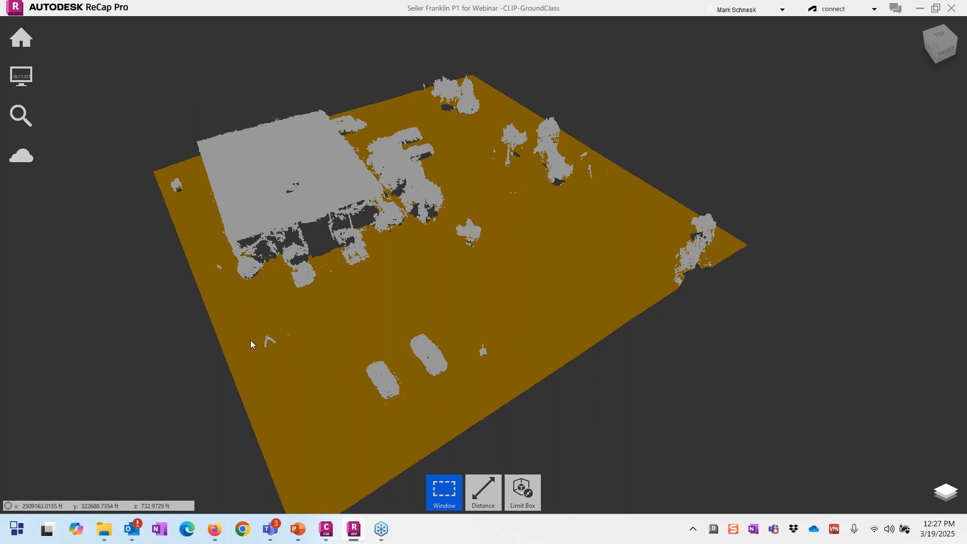
{"action": "mouse_move", "coordinate": [16, 80]}
{"action": "mouse_move", "coordinate": [82, 80]}
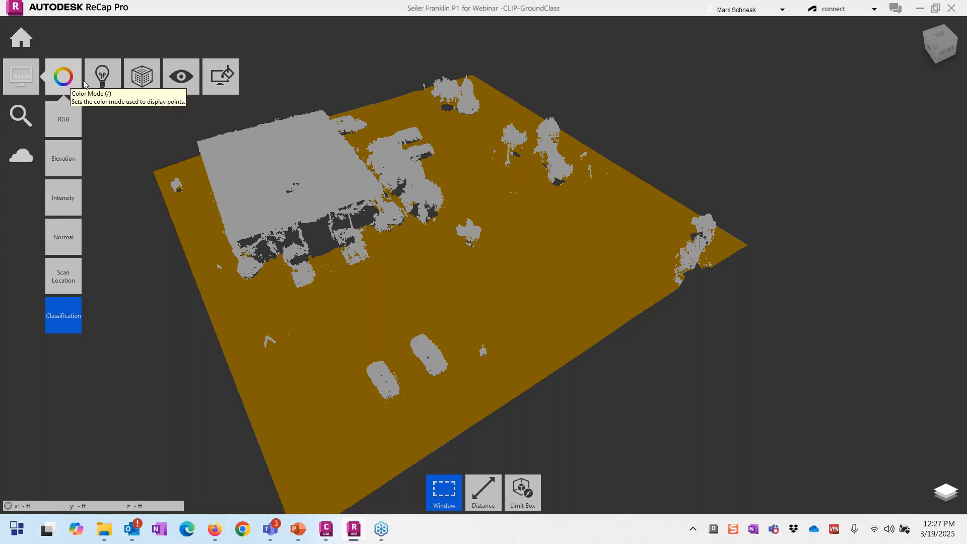
{"action": "mouse_move", "coordinate": [103, 119]}
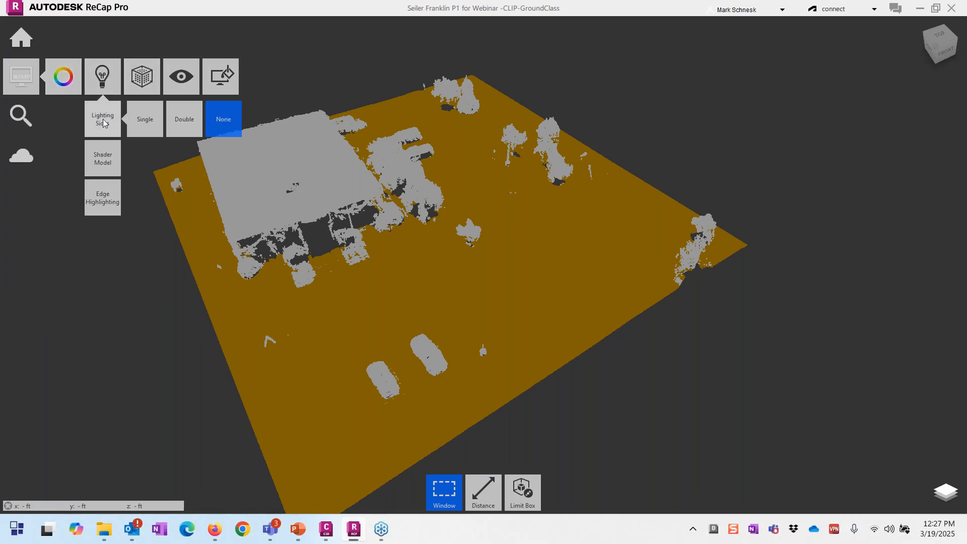
{"action": "left_click", "coordinate": [181, 119]}
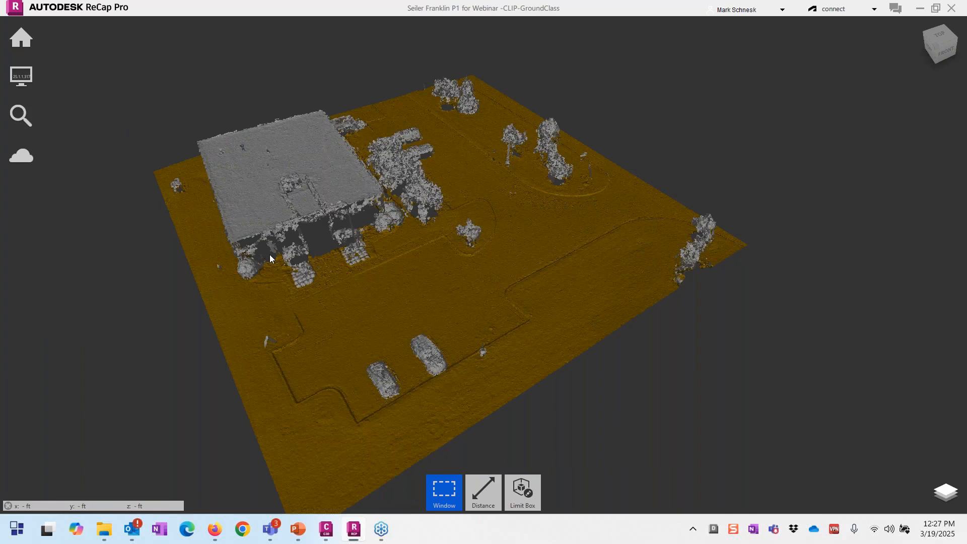
Step: Zoom and orbit in to a flatter view of the ground surface relief
{"action": "scroll", "coordinate": [272, 256], "scroll_direction": "up", "scroll_amount": 2}
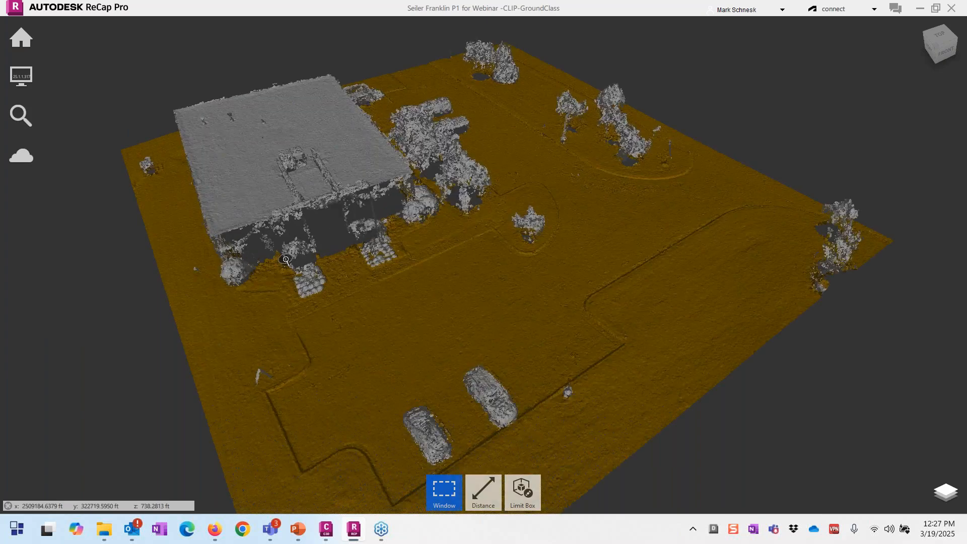
{"action": "scroll", "coordinate": [286, 261], "scroll_direction": "up", "scroll_amount": 1}
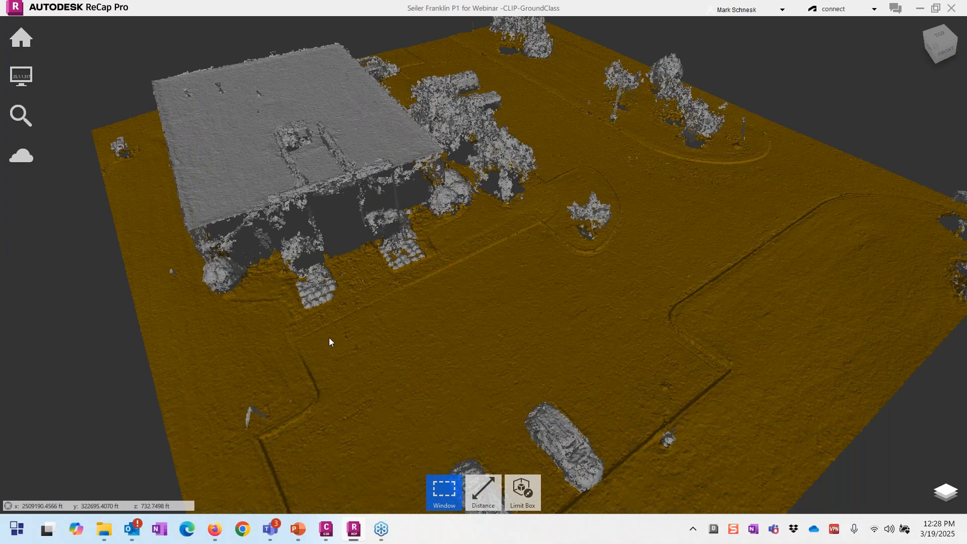
{"action": "scroll", "coordinate": [329, 339], "scroll_direction": "down", "scroll_amount": 1}
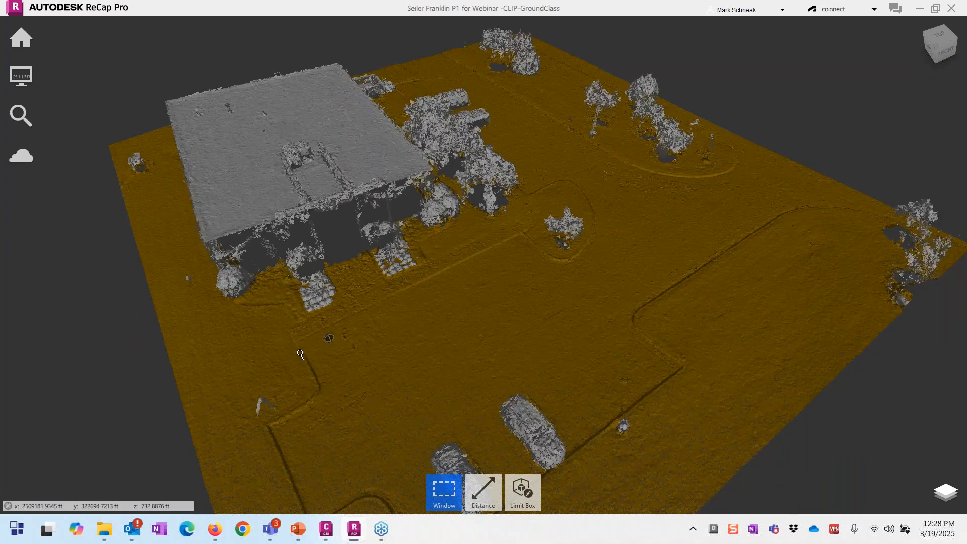
{"action": "scroll", "coordinate": [300, 354], "scroll_direction": "down", "scroll_amount": 1}
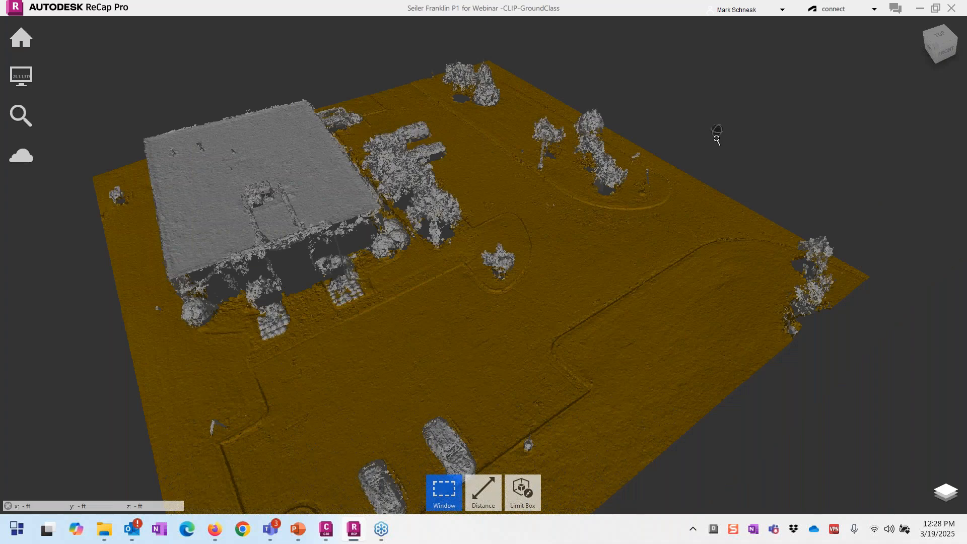
{"action": "scroll", "coordinate": [717, 140], "scroll_direction": "up", "scroll_amount": 2}
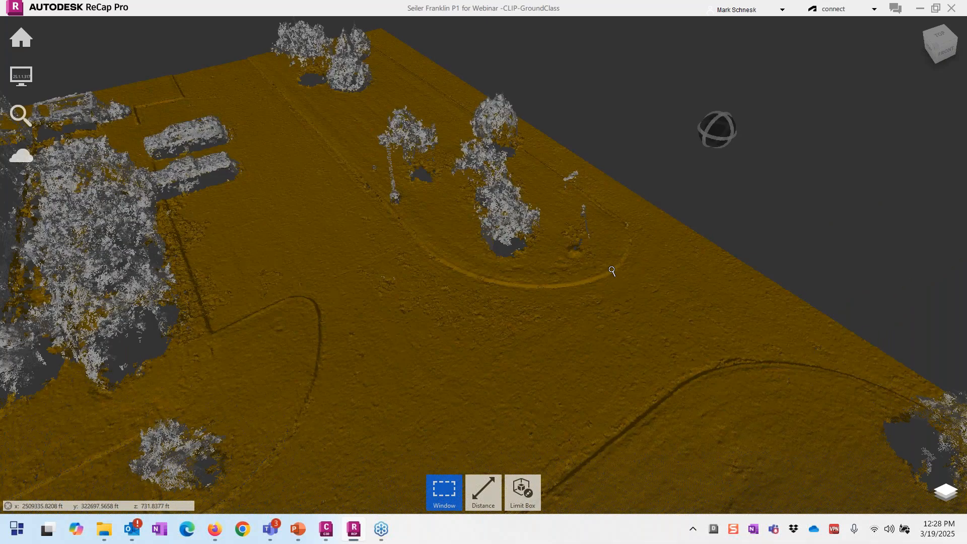
{"action": "scroll", "coordinate": [612, 271], "scroll_direction": "up", "scroll_amount": 2}
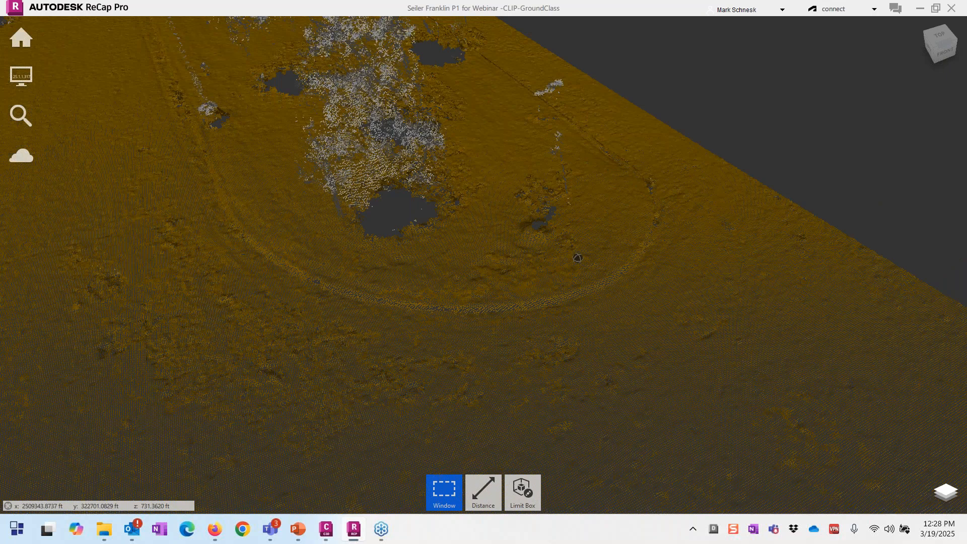
{"action": "left_click_drag", "start_coordinate": [578, 258], "coordinate": [556, 248]}
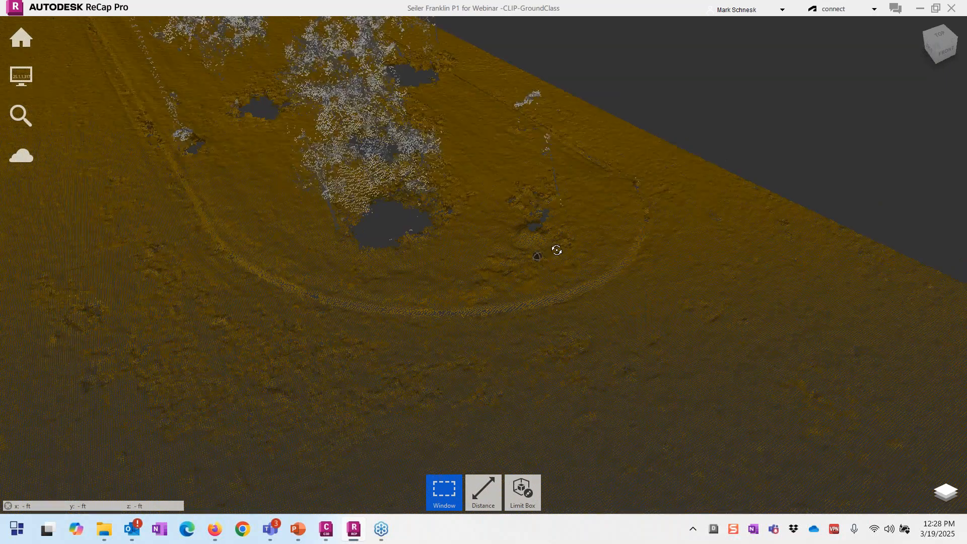
Step: Window-select a small patch of ground points and close class assignment without applying 2 Ground
{"action": "left_click", "coordinate": [530, 238]}
{"action": "left_click", "coordinate": [539, 248]}
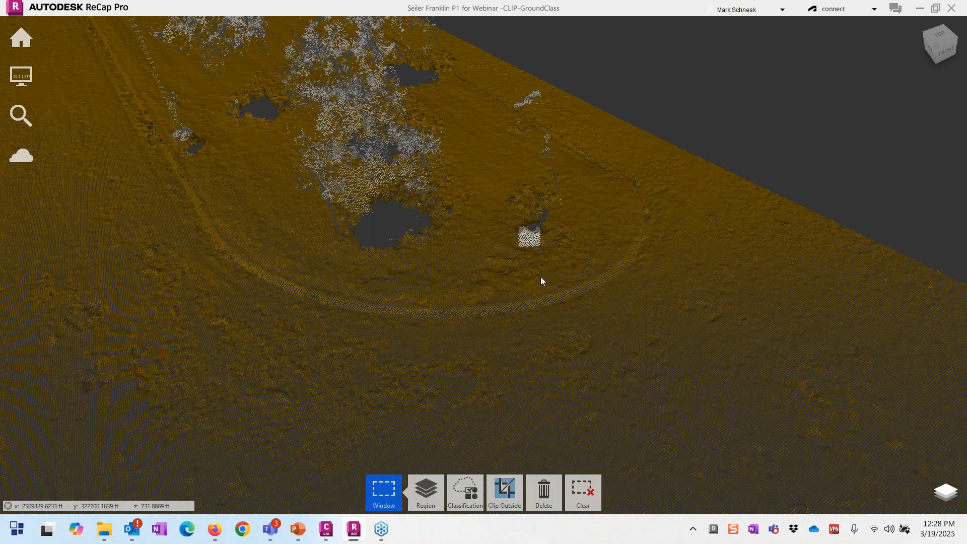
{"action": "mouse_move", "coordinate": [467, 497]}
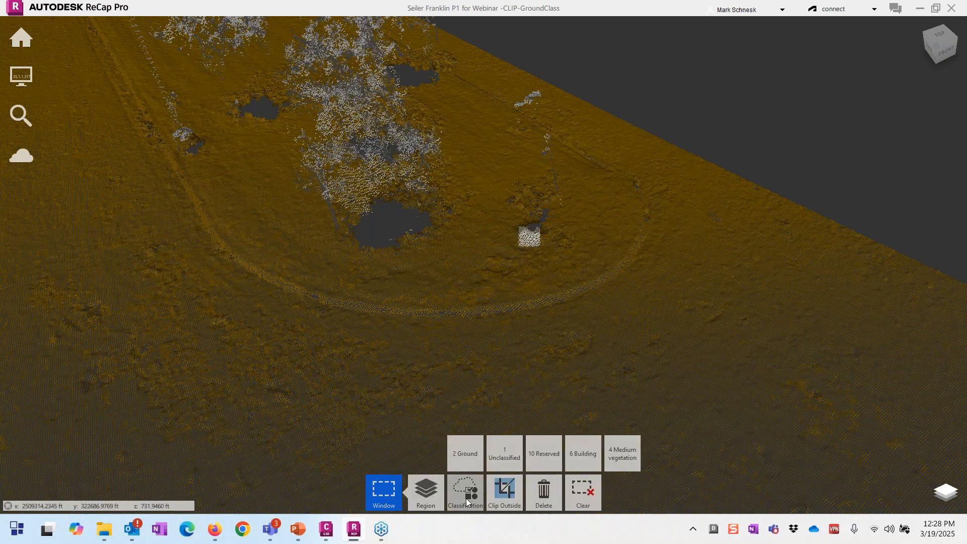
{"action": "left_click", "coordinate": [466, 497]}
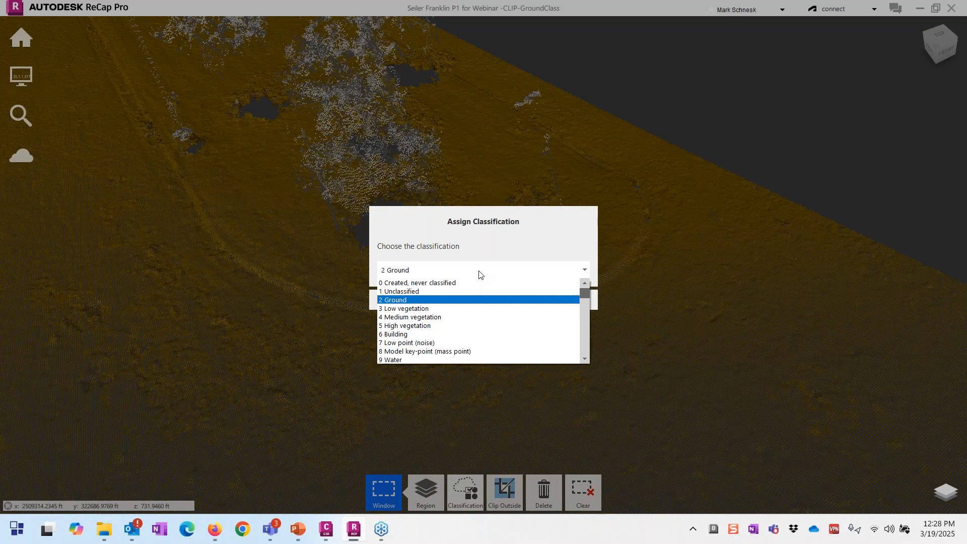
{"action": "left_click", "coordinate": [479, 274]}
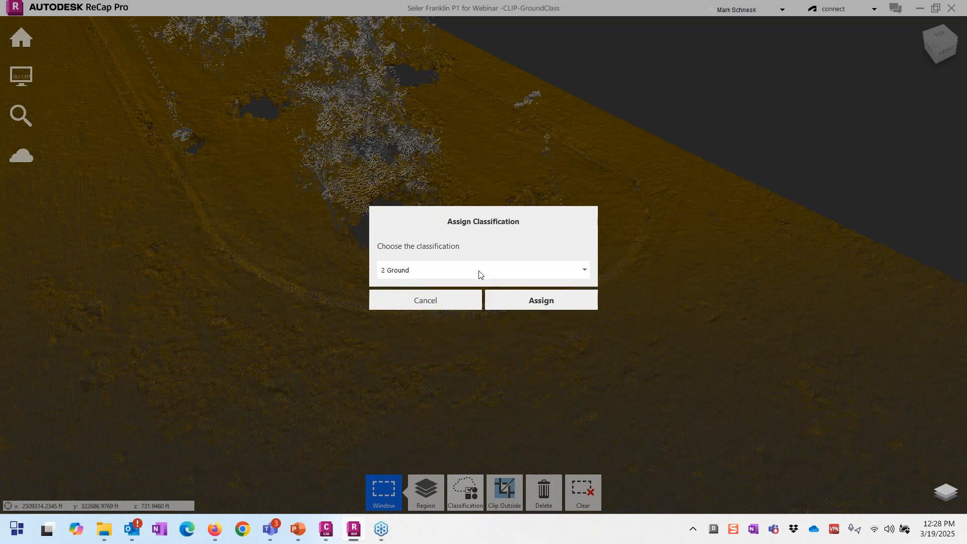
{"action": "left_click", "coordinate": [437, 307]}
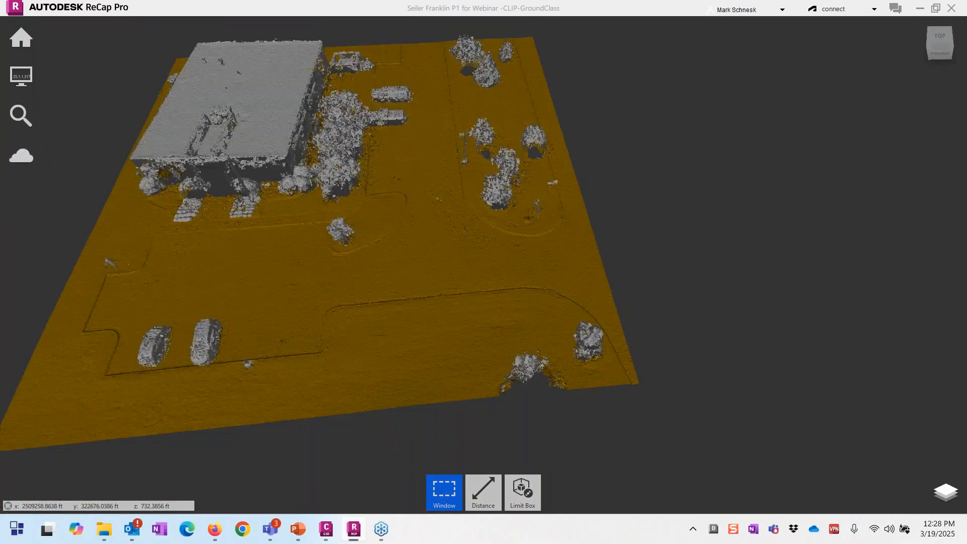
Step: Window-select the points around the lone small tree and view it from the side
{"action": "scroll", "coordinate": [350, 246], "scroll_direction": "up", "scroll_amount": 5}
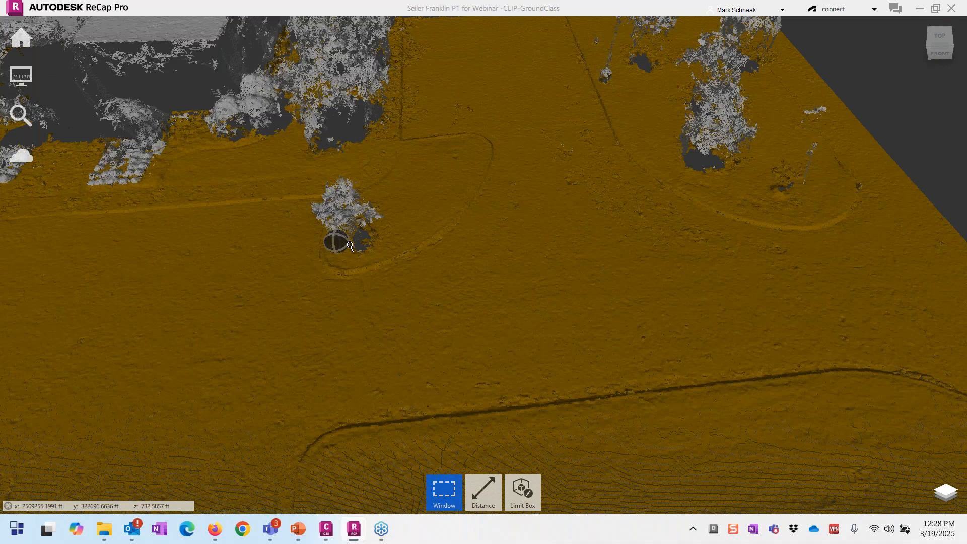
{"action": "mouse_move", "coordinate": [350, 246]}
{"action": "right_mouse_down"}
{"action": "mouse_move", "coordinate": [221, 261]}
{"action": "mouse_move", "coordinate": [298, 238]}
{"action": "right_mouse_up"}
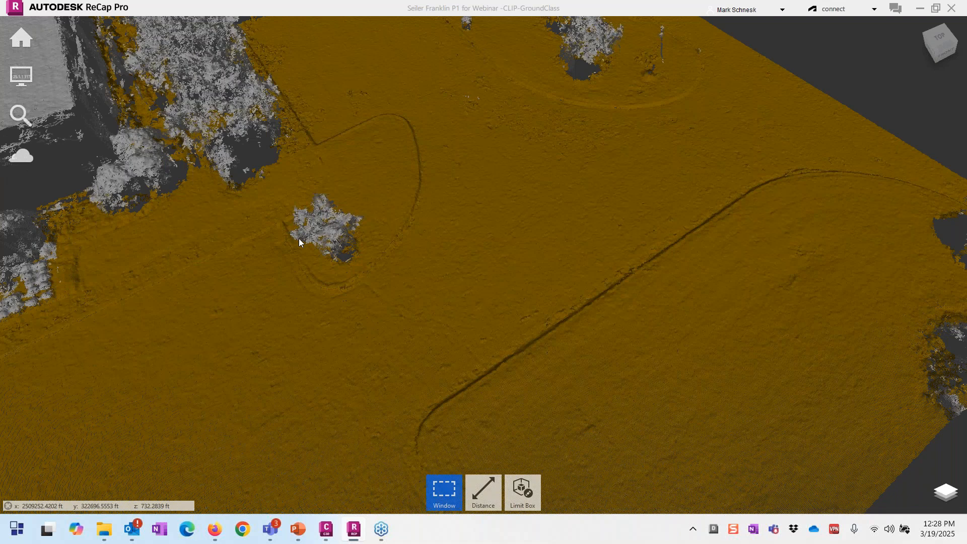
{"action": "scroll", "coordinate": [302, 236], "scroll_direction": "up", "scroll_amount": 2}
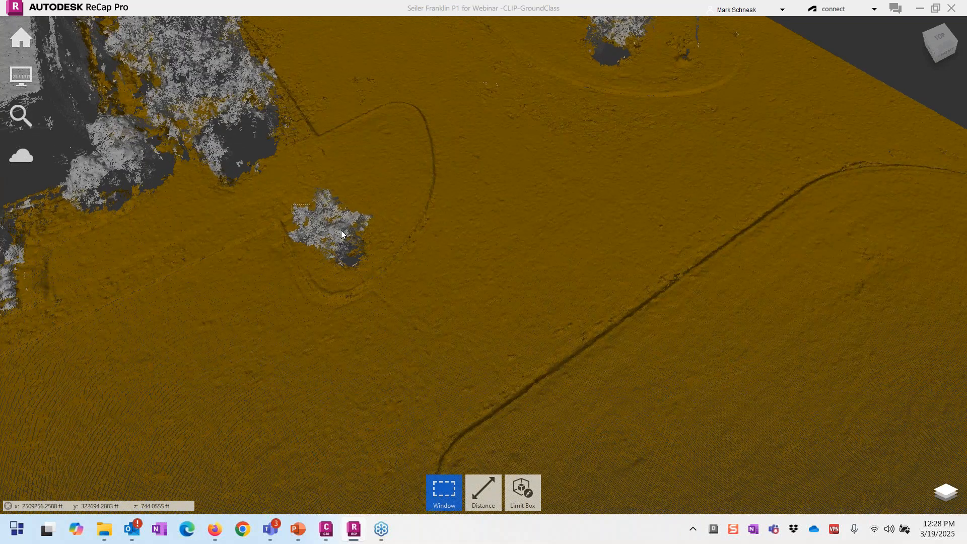
{"action": "left_click_drag", "start_coordinate": [341, 232], "coordinate": [365, 255]}
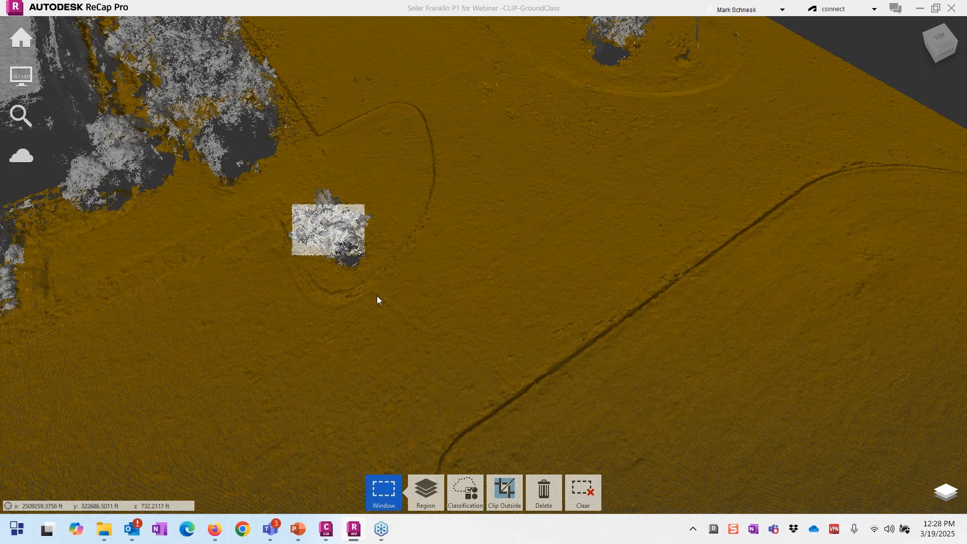
{"action": "mouse_move", "coordinate": [377, 295]}
{"action": "left_mouse_down"}
{"action": "mouse_move", "coordinate": [391, 283]}
{"action": "mouse_move", "coordinate": [392, 327]}
{"action": "left_mouse_up"}
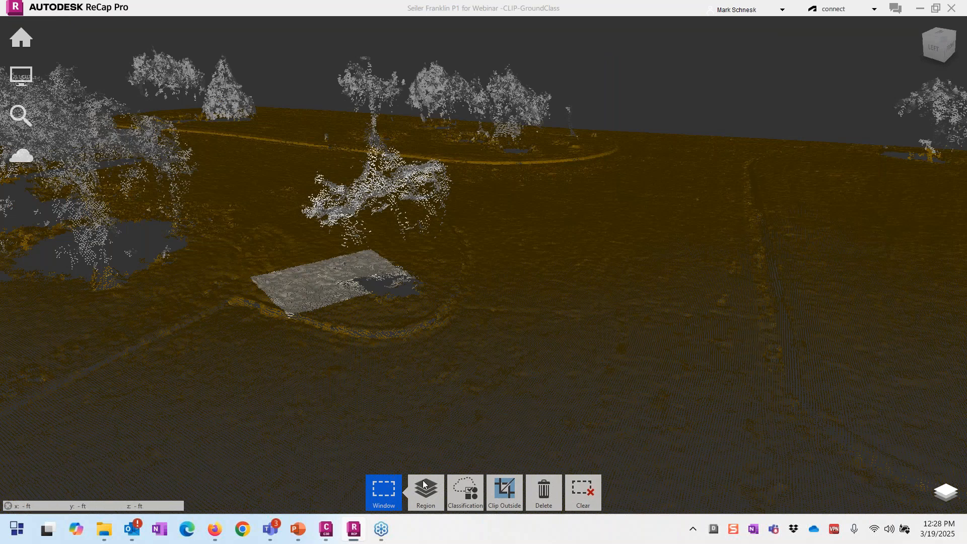
Step: Clear the current point selection and orbit to a higher overhead view
{"action": "mouse_move", "coordinate": [424, 481]}
{"action": "mouse_move", "coordinate": [465, 488]}
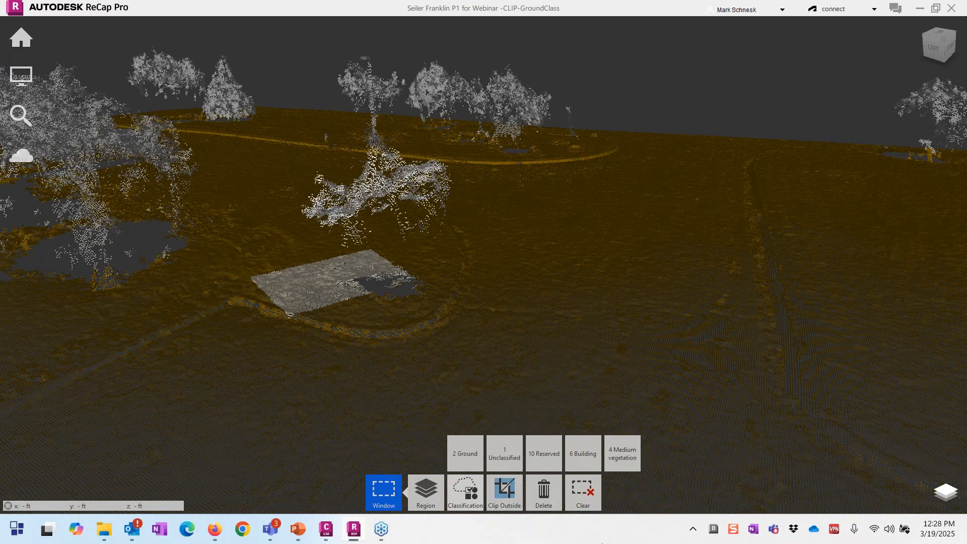
{"action": "left_click", "coordinate": [529, 499]}
{"action": "mouse_move", "coordinate": [527, 500]}
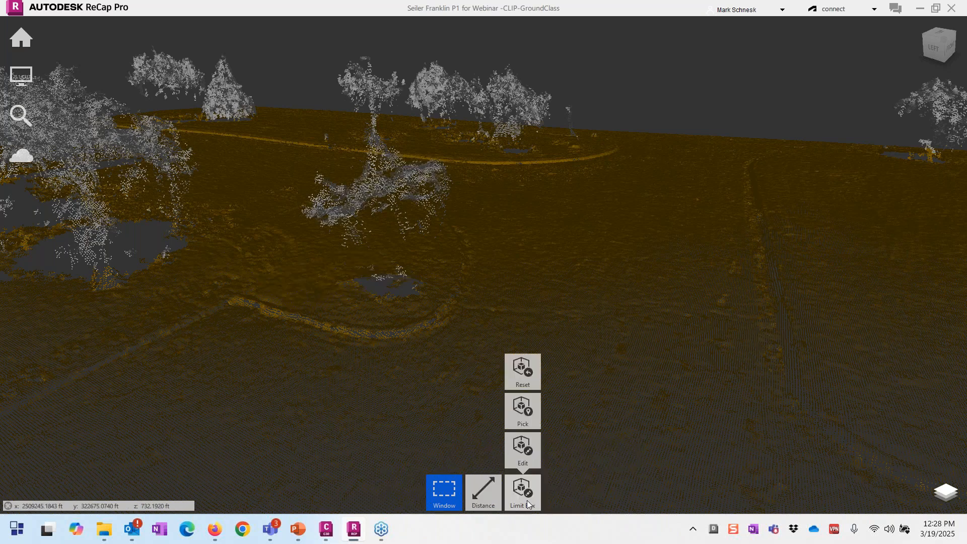
{"action": "scroll", "coordinate": [321, 404], "scroll_direction": "down", "scroll_amount": 1}
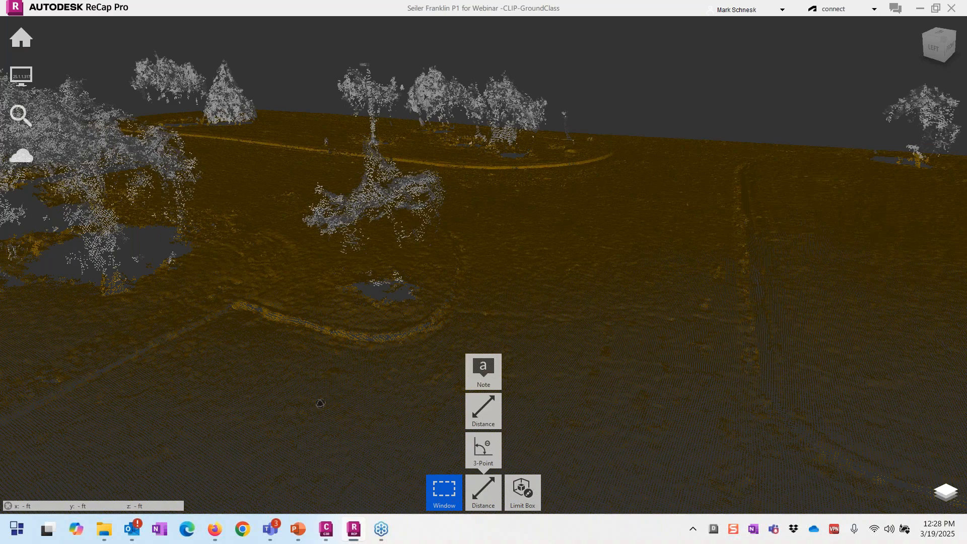
{"action": "left_click_drag", "start_coordinate": [321, 404], "coordinate": [383, 418]}
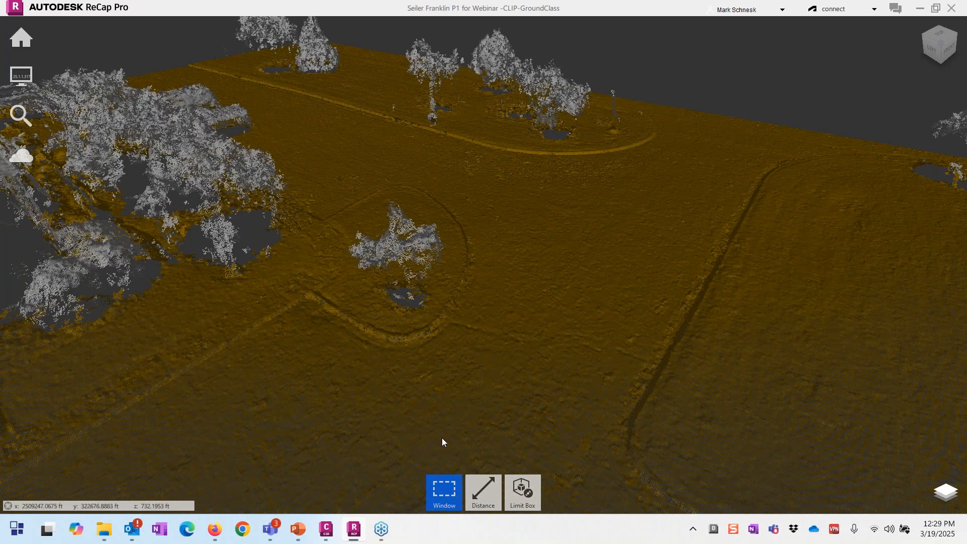
Step: Create a limit box by picking the small tree, viewing it from below
{"action": "mouse_move", "coordinate": [523, 491]}
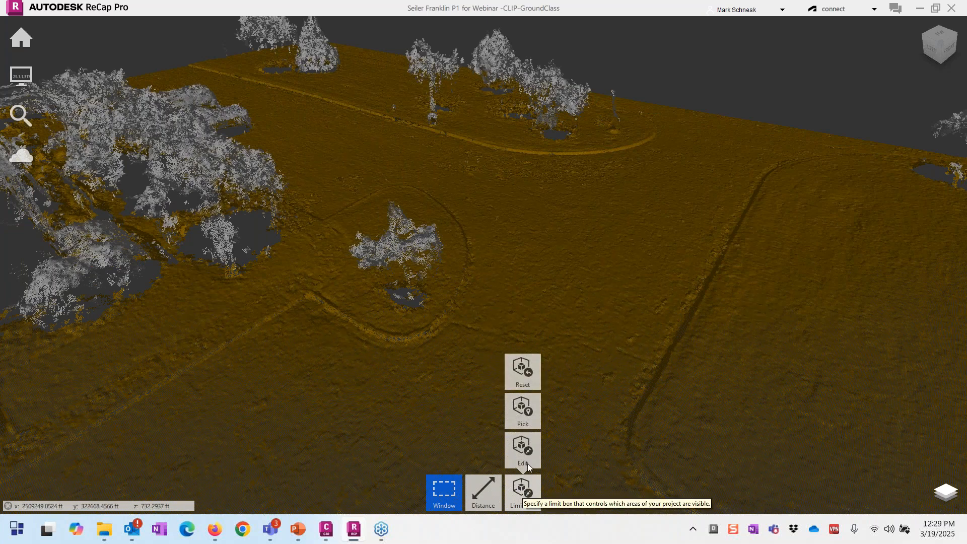
{"action": "left_click", "coordinate": [528, 416]}
{"action": "left_click", "coordinate": [518, 395]}
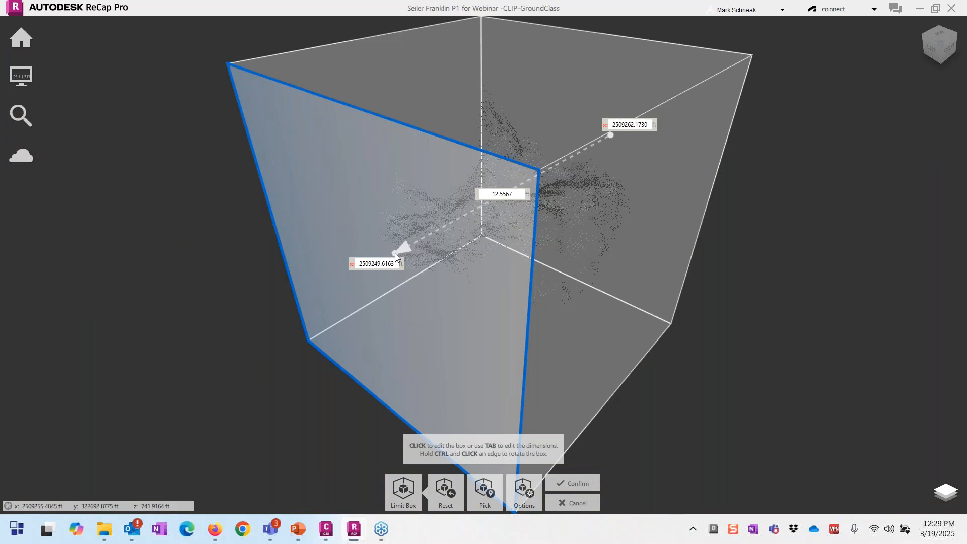
{"action": "scroll", "coordinate": [359, 237], "scroll_direction": "down", "scroll_amount": 4}
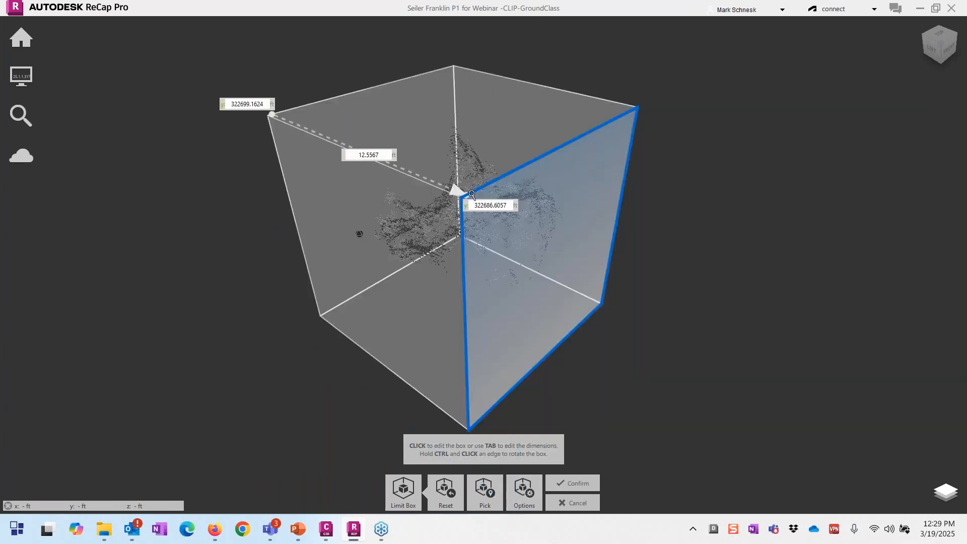
{"action": "left_click_drag", "start_coordinate": [658, 302], "coordinate": [718, 218]}
Step: Drag the box faces downward and outward to enclose the tree and its ground
{"action": "left_click_drag", "start_coordinate": [440, 326], "coordinate": [436, 386]}
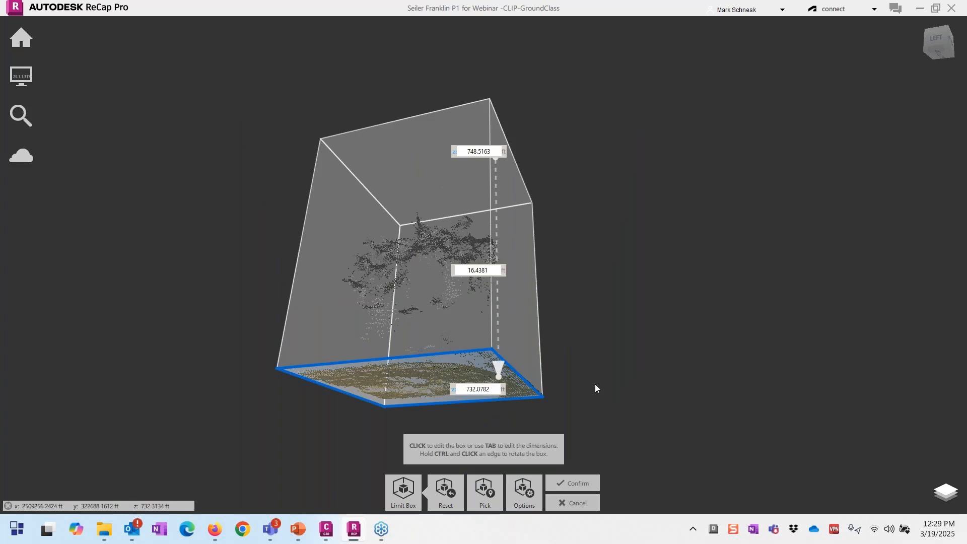
{"action": "left_click_drag", "start_coordinate": [595, 383], "coordinate": [577, 419]}
{"action": "left_click_drag", "start_coordinate": [513, 338], "coordinate": [560, 340]}
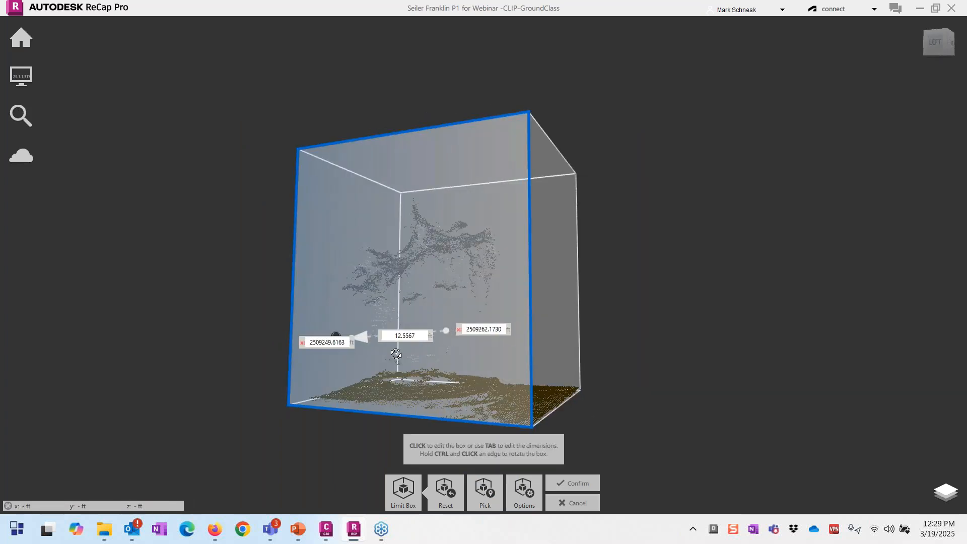
{"action": "left_click_drag", "start_coordinate": [270, 338], "coordinate": [624, 383]}
{"action": "left_click_drag", "start_coordinate": [315, 325], "coordinate": [284, 346]}
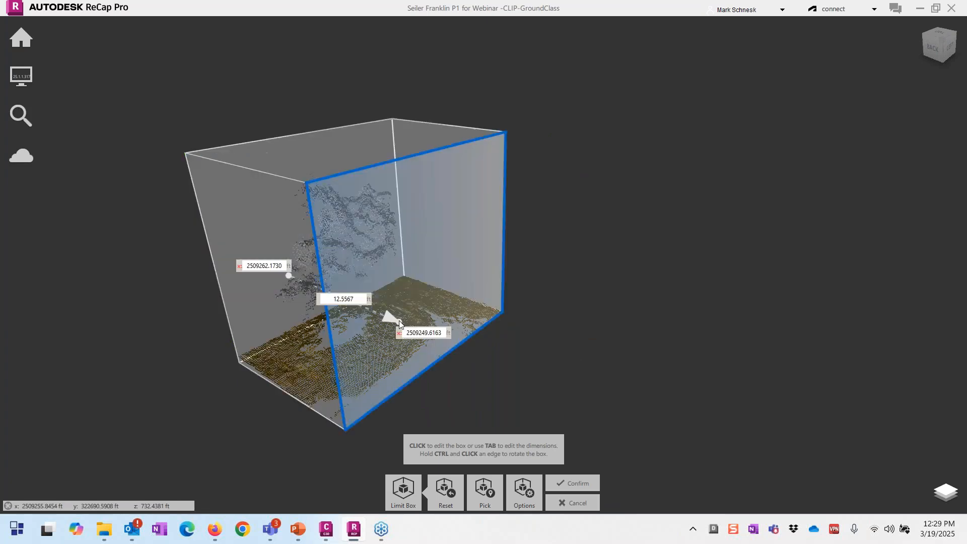
{"action": "left_click_drag", "start_coordinate": [403, 324], "coordinate": [435, 335]}
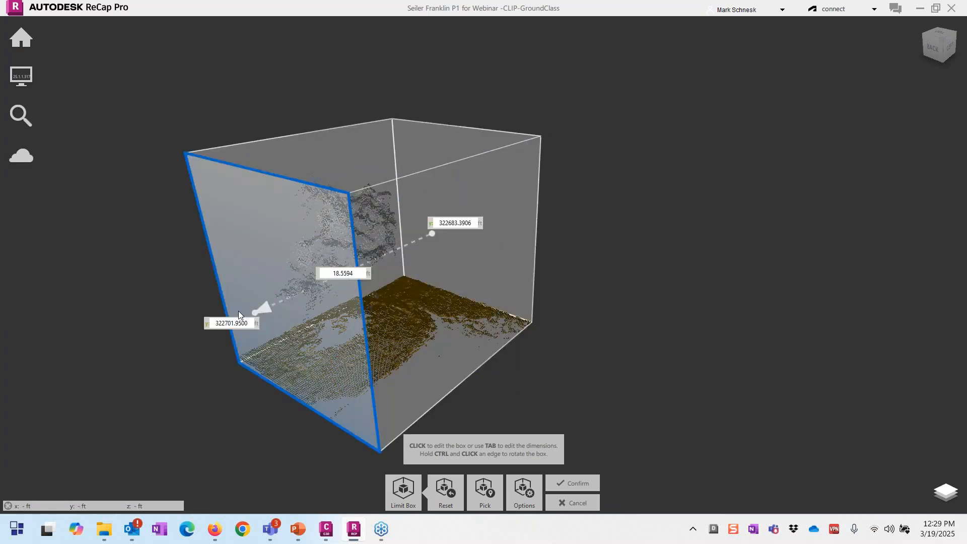
{"action": "left_click_drag", "start_coordinate": [238, 313], "coordinate": [73, 356]}
{"action": "left_click_drag", "start_coordinate": [423, 323], "coordinate": [217, 395]}
{"action": "left_click", "coordinate": [202, 385]}
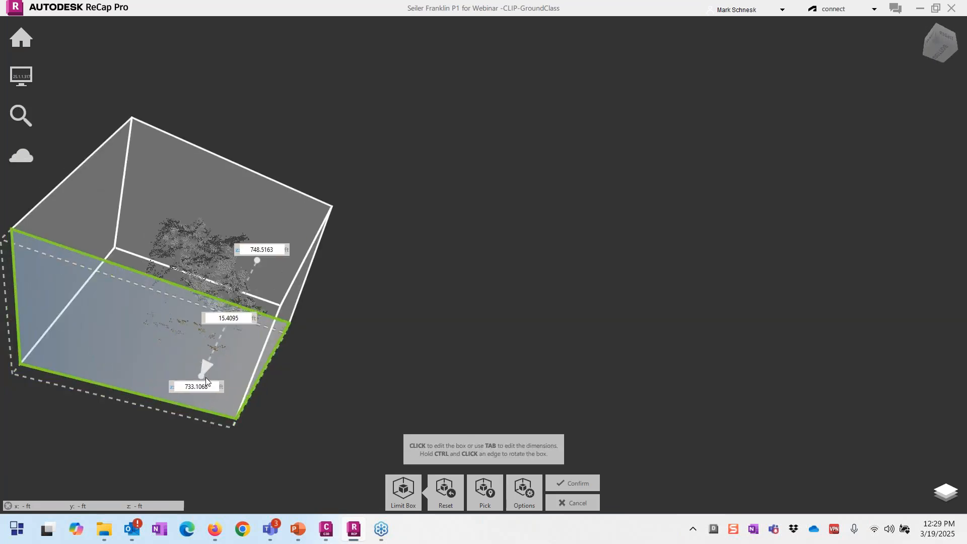
{"action": "left_click_drag", "start_coordinate": [331, 346], "coordinate": [352, 385]}
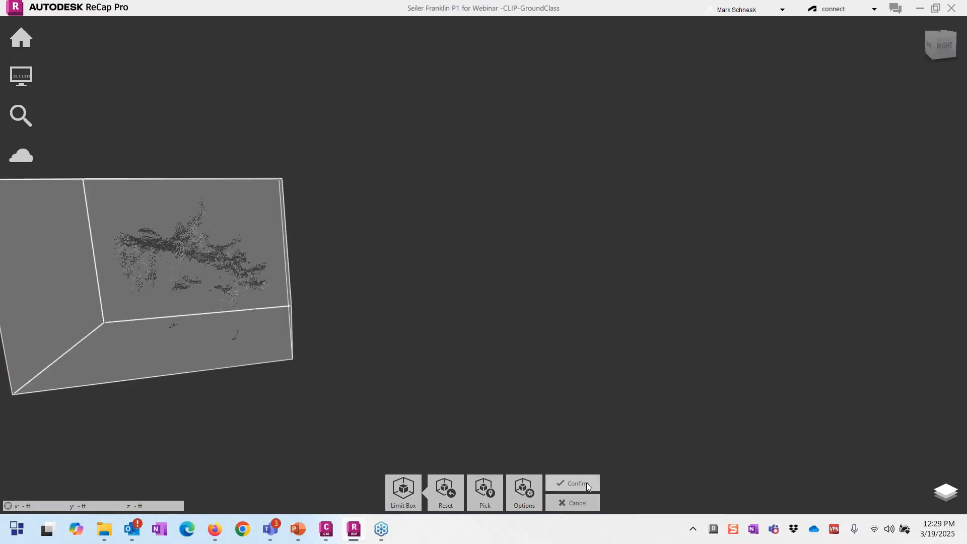
Step: Confirm the limit box and orbit the isolated tree to a corner view
{"action": "left_click", "coordinate": [579, 483]}
{"action": "scroll", "coordinate": [140, 320], "scroll_direction": "up", "scroll_amount": 5}
{"action": "left_click_drag", "start_coordinate": [174, 331], "coordinate": [237, 403]}
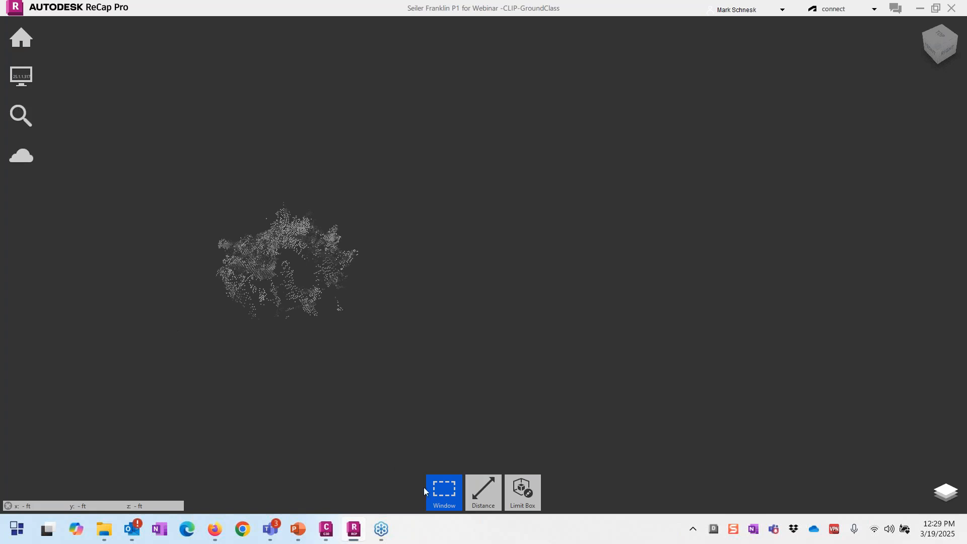
Step: Window-select all tree points, assign them 4 Medium vegetation, then clear the selection
{"action": "left_click_drag", "start_coordinate": [152, 177], "coordinate": [405, 388]}
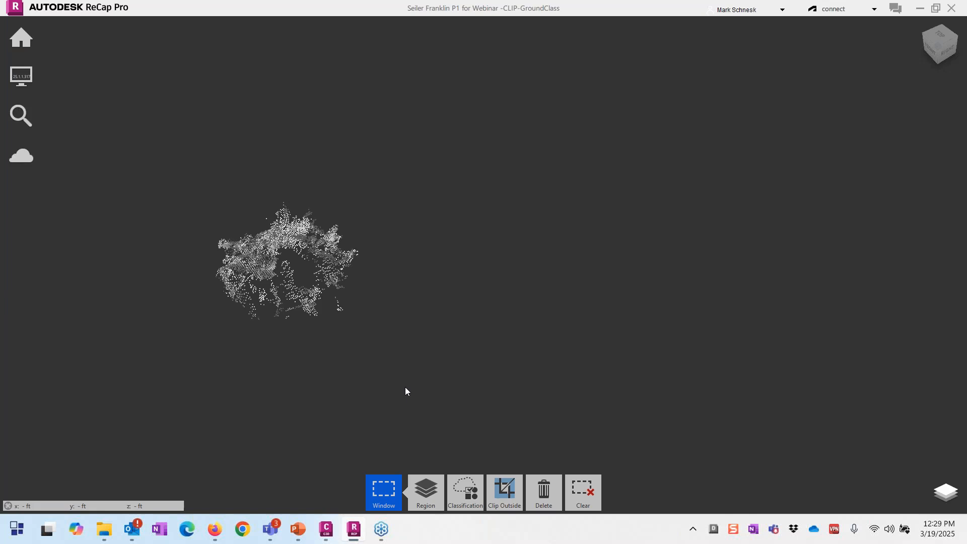
{"action": "left_click", "coordinate": [466, 501]}
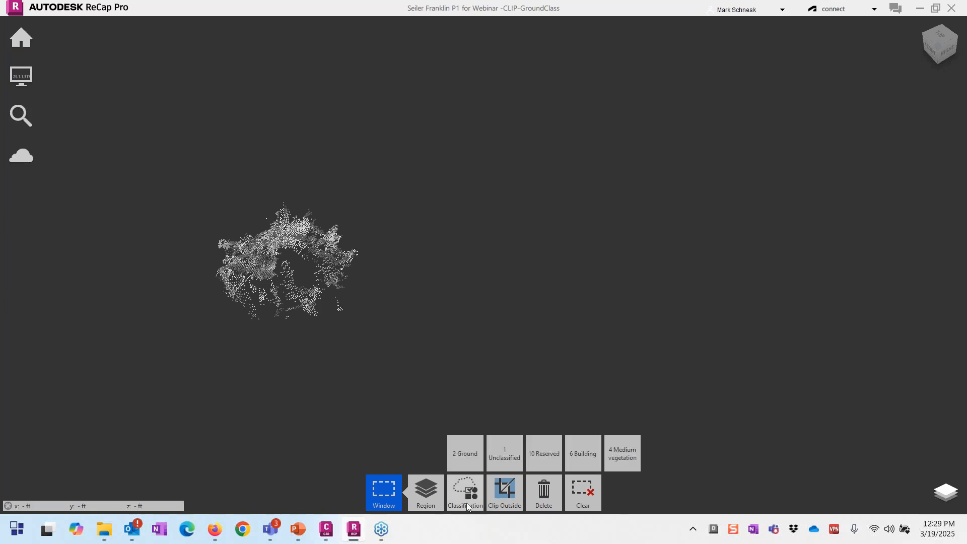
{"action": "left_click", "coordinate": [467, 502]}
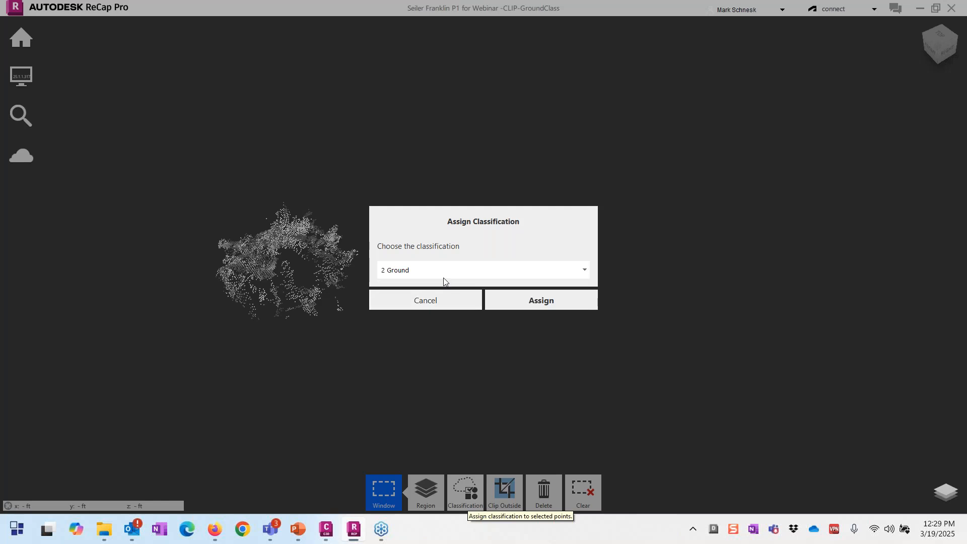
{"action": "left_click", "coordinate": [443, 277]}
{"action": "left_click", "coordinate": [428, 317]}
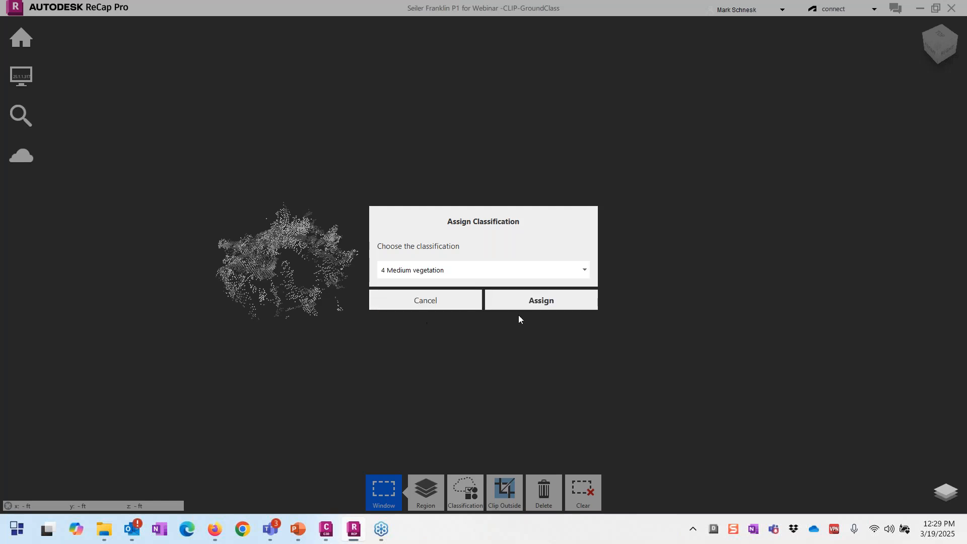
{"action": "left_click", "coordinate": [534, 303]}
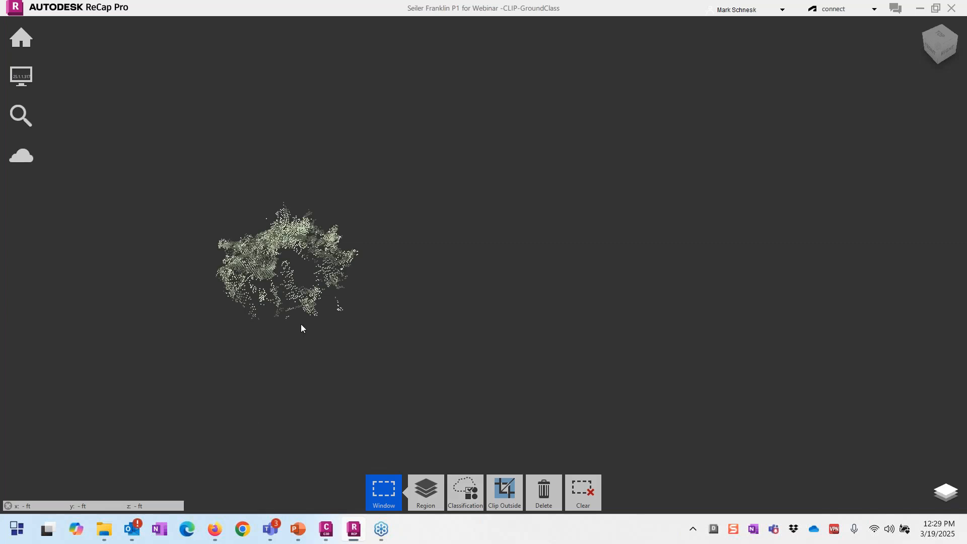
{"action": "left_click", "coordinate": [593, 496]}
{"action": "mouse_move", "coordinate": [531, 498]}
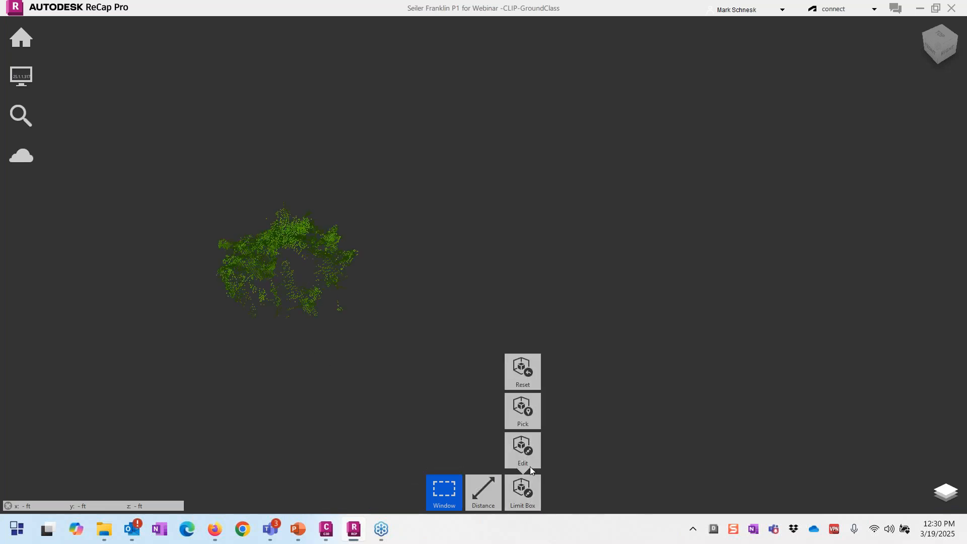
Step: Reset the limit box, reposition the view over the green tree, and open the Project Navigator
{"action": "left_click", "coordinate": [524, 386]}
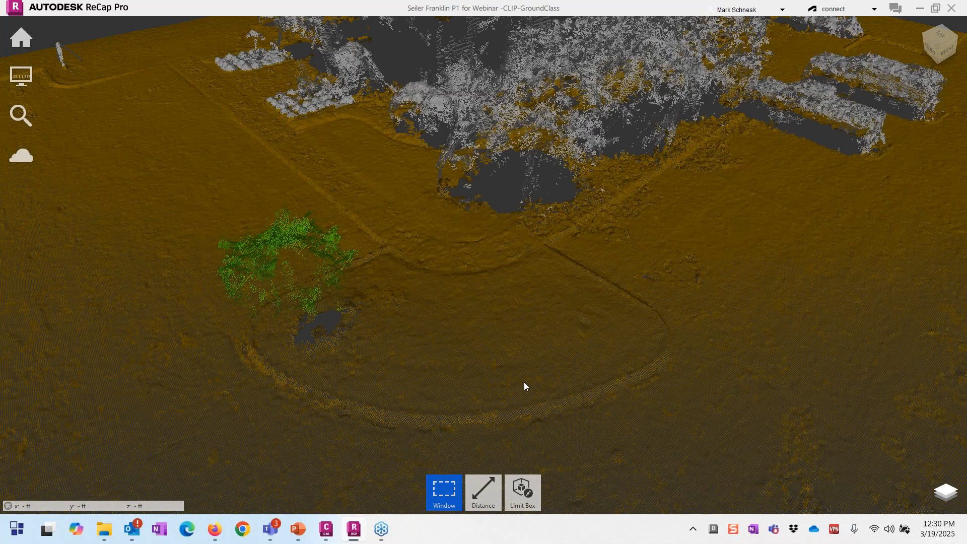
{"action": "left_click_drag", "start_coordinate": [524, 386], "coordinate": [261, 387]}
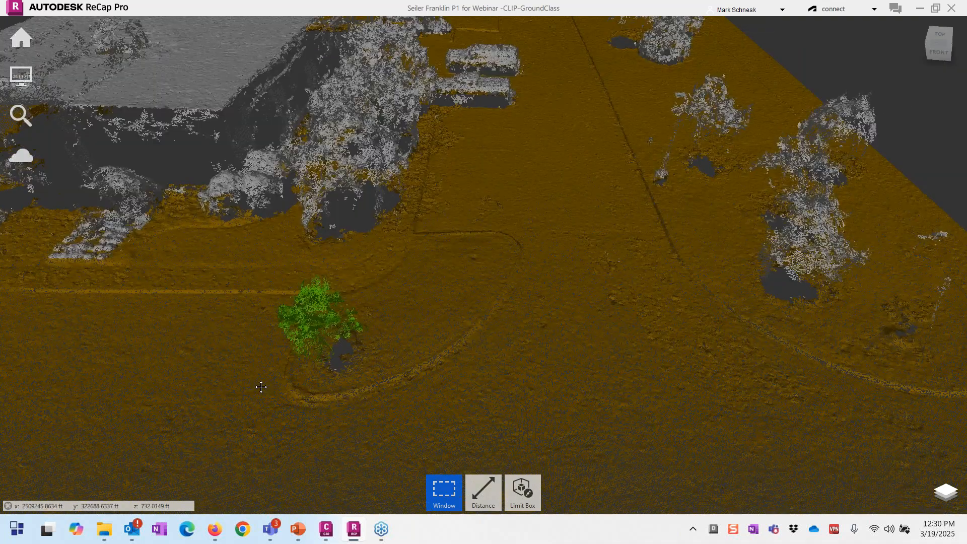
{"action": "middle_click_drag", "start_coordinate": [261, 386], "coordinate": [473, 359]}
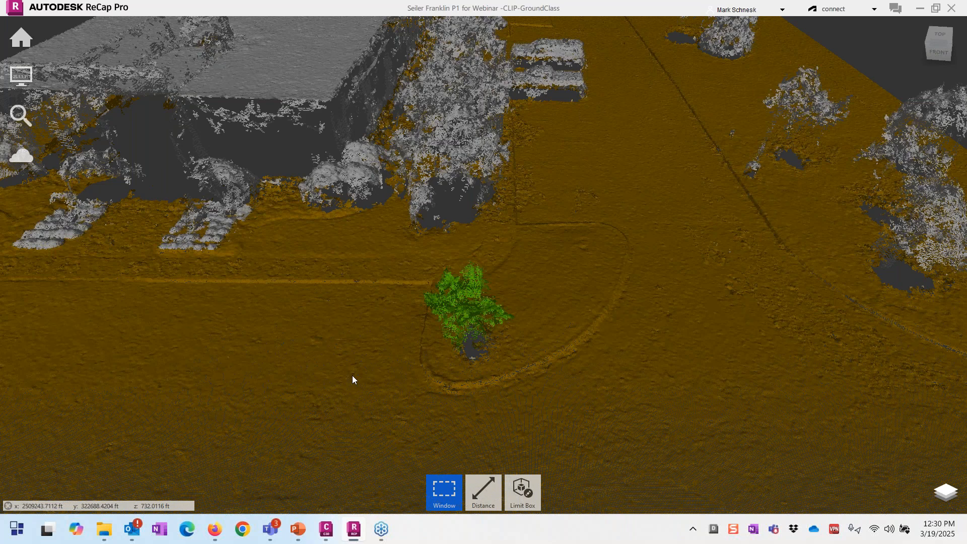
{"action": "scroll", "coordinate": [352, 379], "scroll_direction": "down", "scroll_amount": 2}
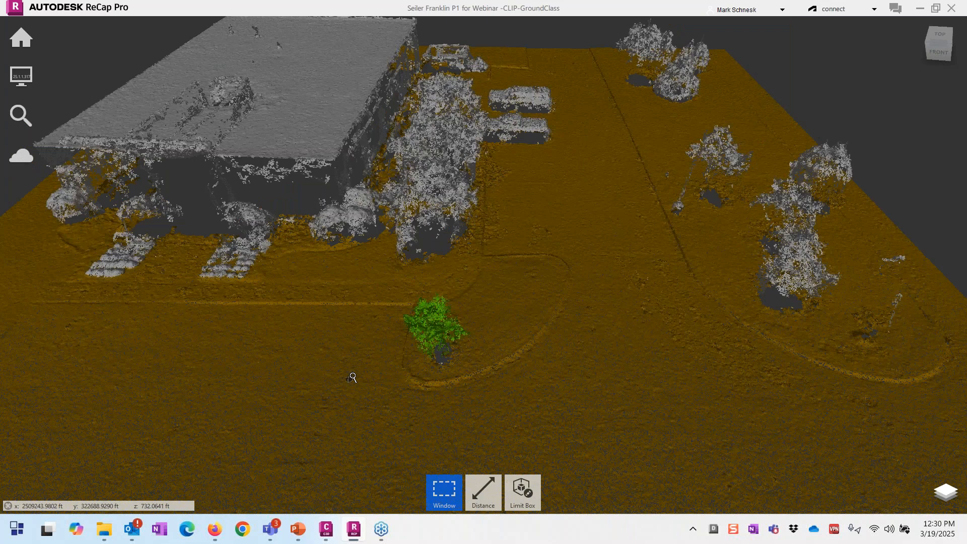
{"action": "middle_click_drag", "start_coordinate": [353, 377], "coordinate": [432, 379], "text": "shift"}
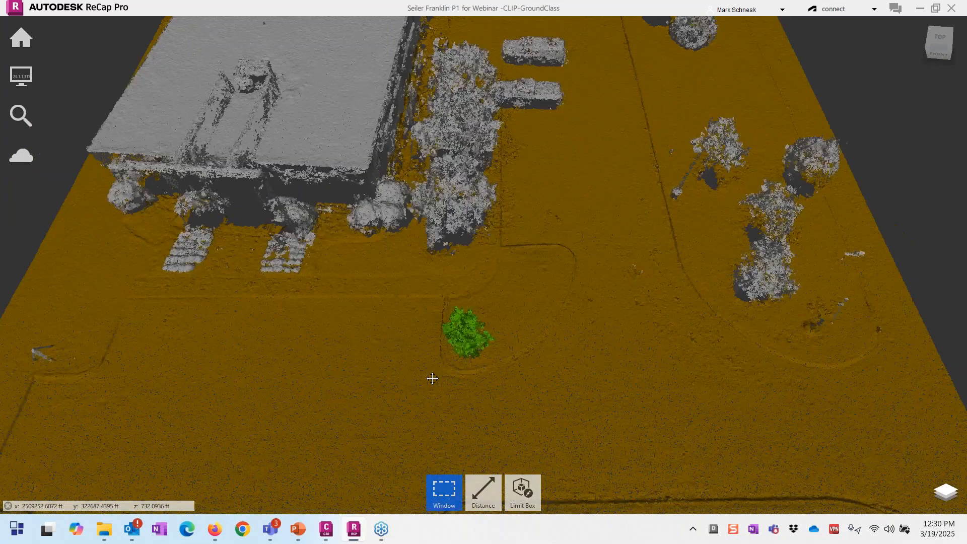
{"action": "left_click", "coordinate": [946, 492]}
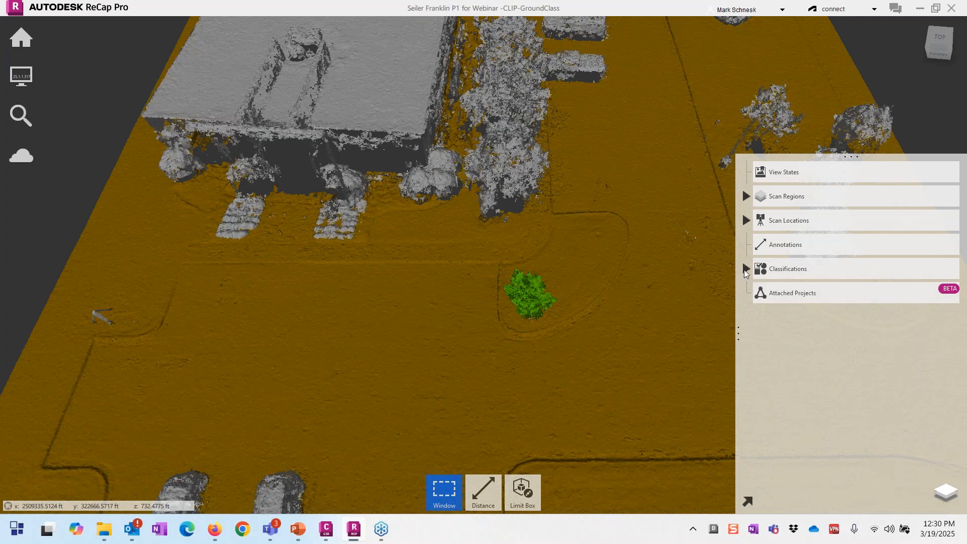
Step: Turn off 1 Unclassified and 4 Medium vegetation, close the panel, and zoom out
{"action": "left_click", "coordinate": [745, 270]}
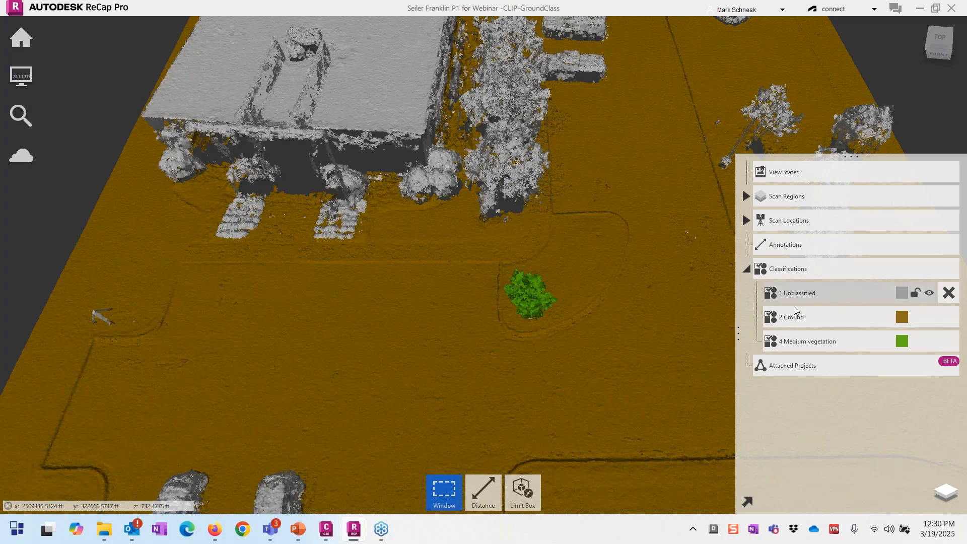
{"action": "left_click", "coordinate": [929, 294]}
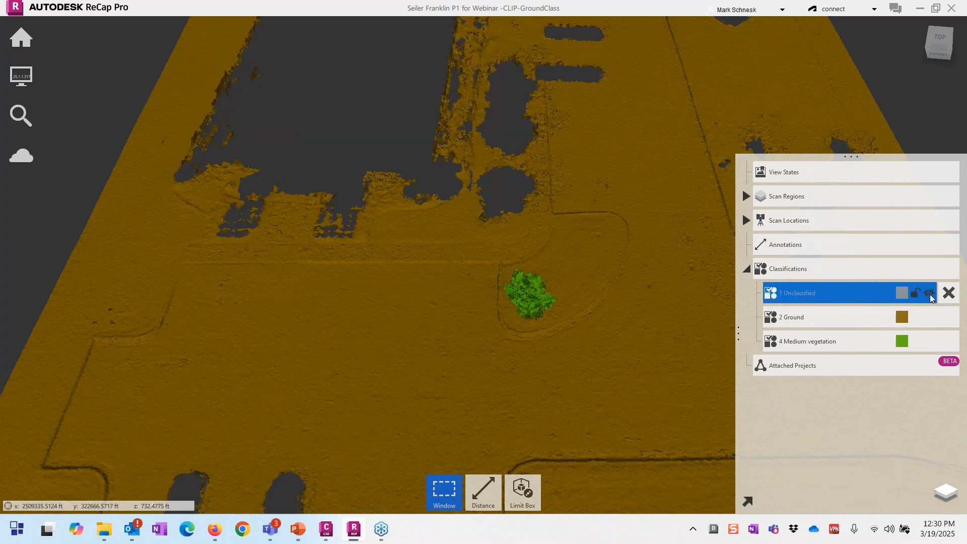
{"action": "left_click", "coordinate": [929, 341]}
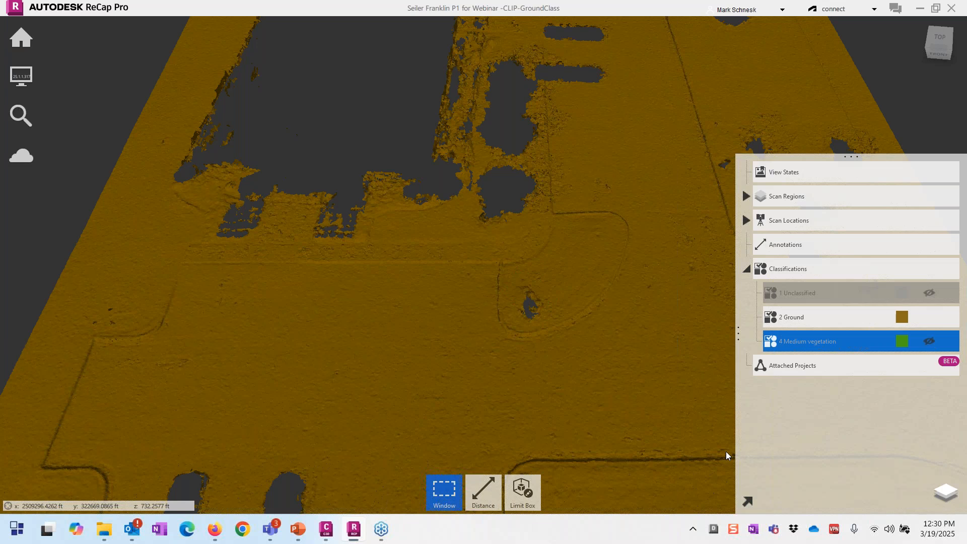
{"action": "left_click", "coordinate": [944, 499]}
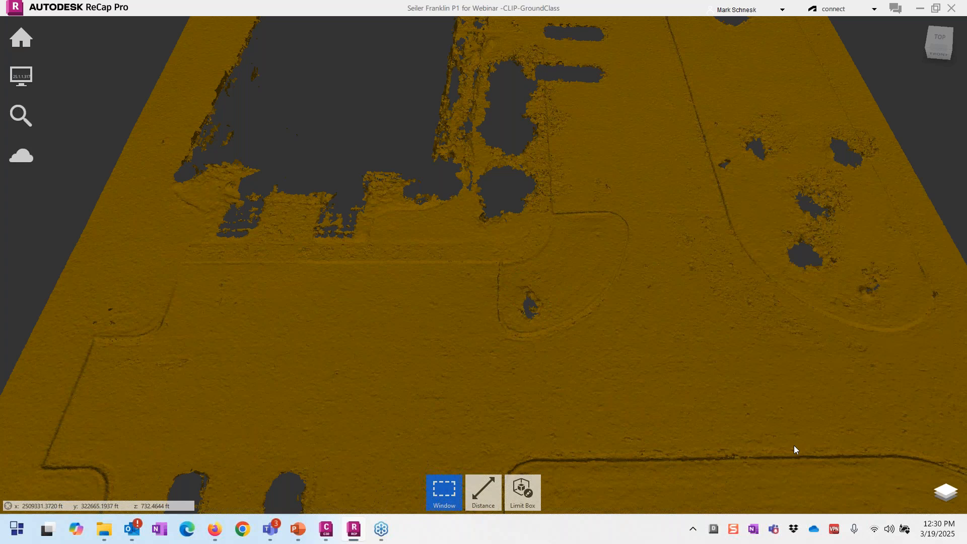
{"action": "scroll", "coordinate": [532, 316], "scroll_direction": "down", "scroll_amount": 3}
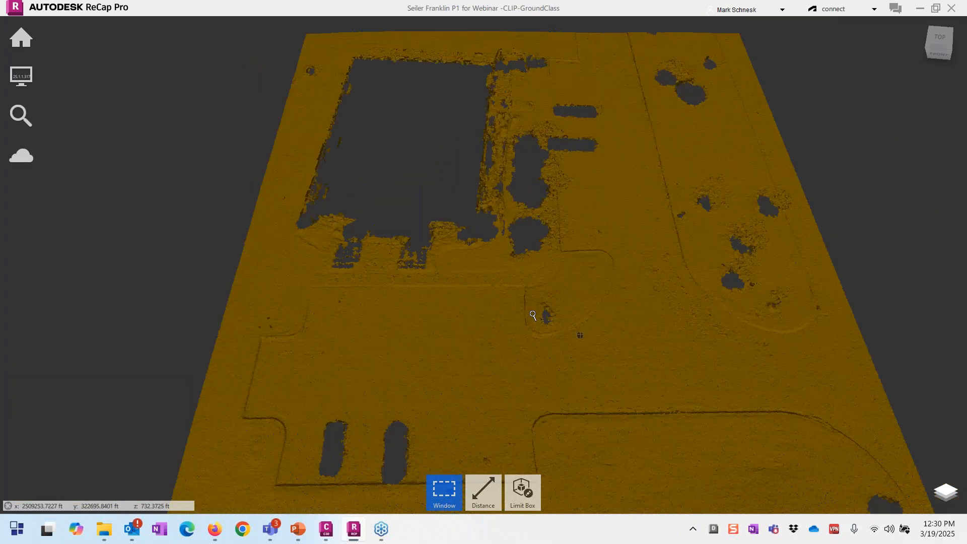
{"action": "scroll", "coordinate": [532, 315], "scroll_direction": "down", "scroll_amount": 3}
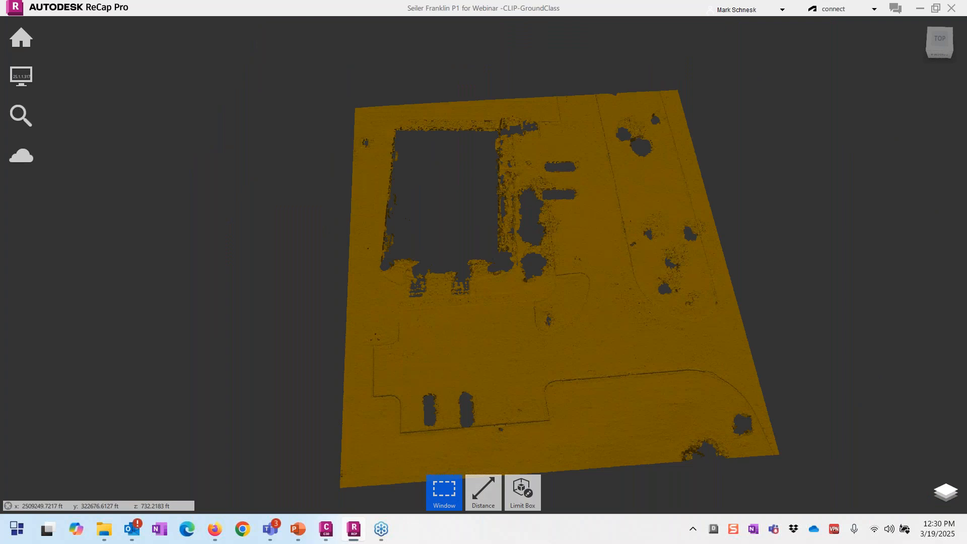
{"action": "mouse_move", "coordinate": [29, 40]}
{"action": "mouse_move", "coordinate": [328, 45]}
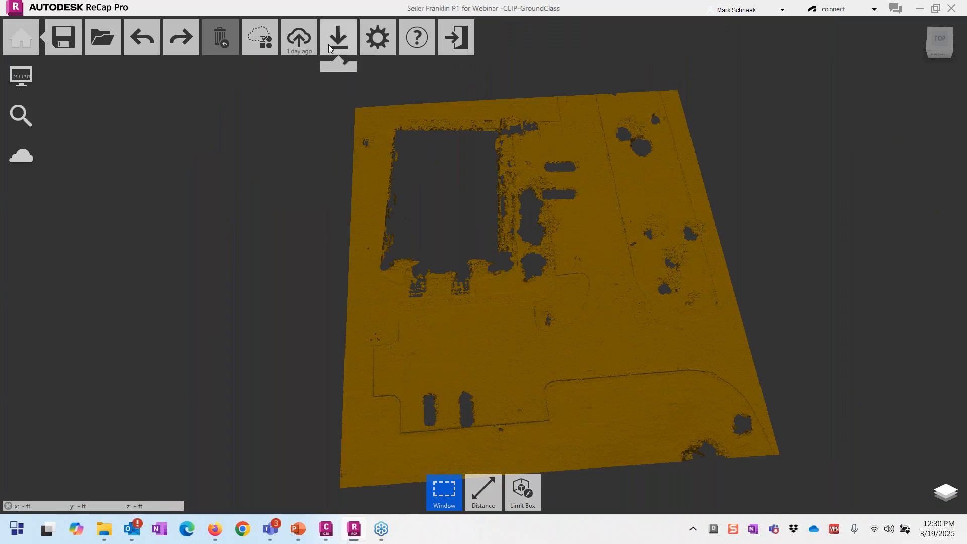
{"action": "left_click", "coordinate": [331, 80]}
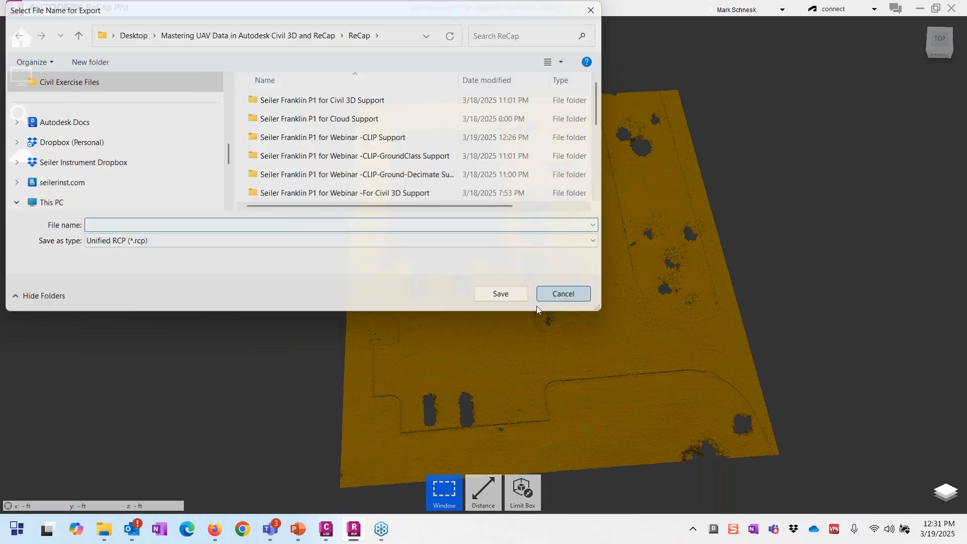
{"action": "left_click", "coordinate": [557, 296]}
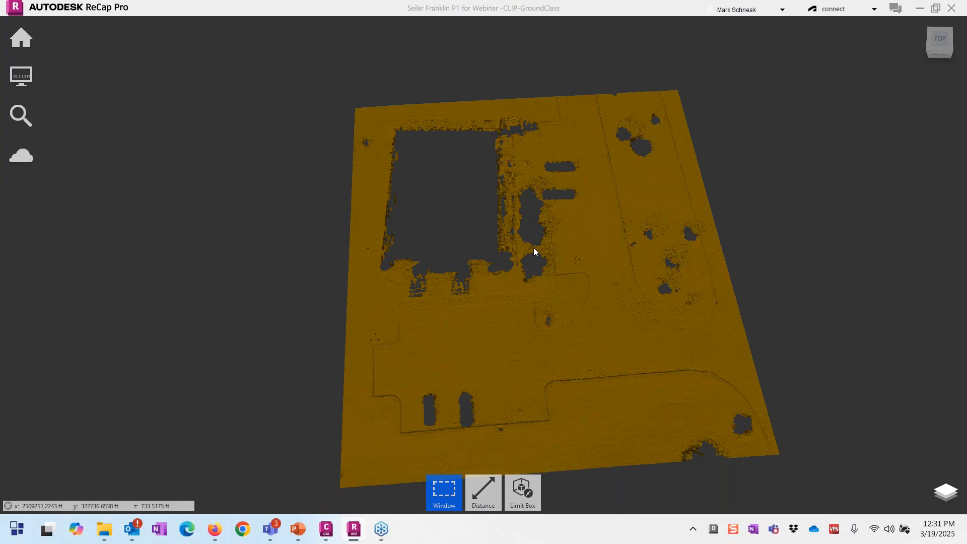
Step: Decimate the Ground points By approximate number of points to about 1500 key-points
{"action": "mouse_move", "coordinate": [21, 38]}
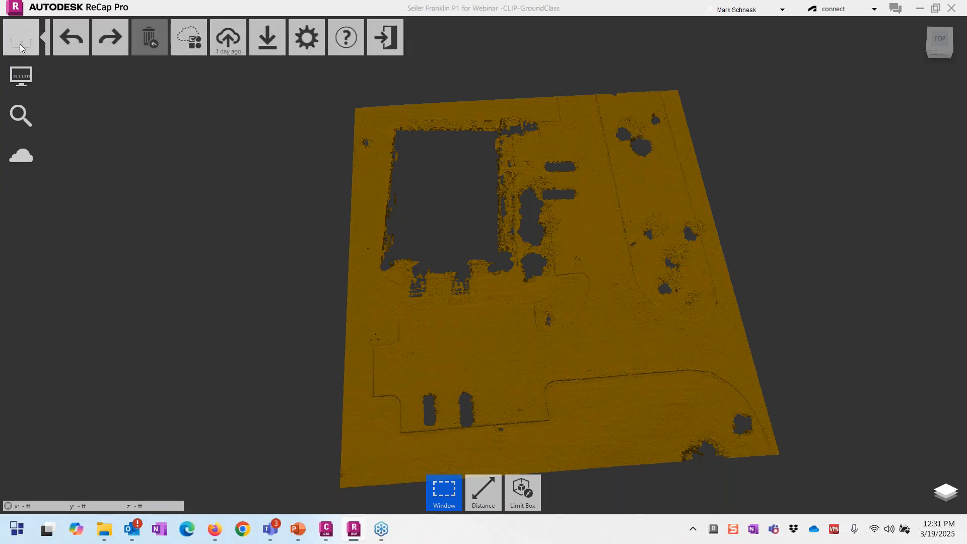
{"action": "mouse_move", "coordinate": [251, 45]}
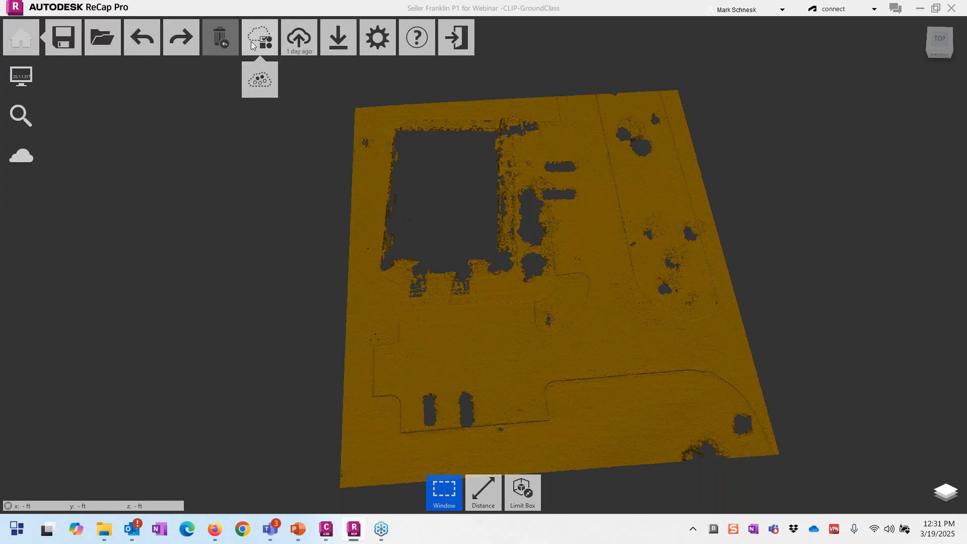
{"action": "left_click", "coordinate": [259, 81]}
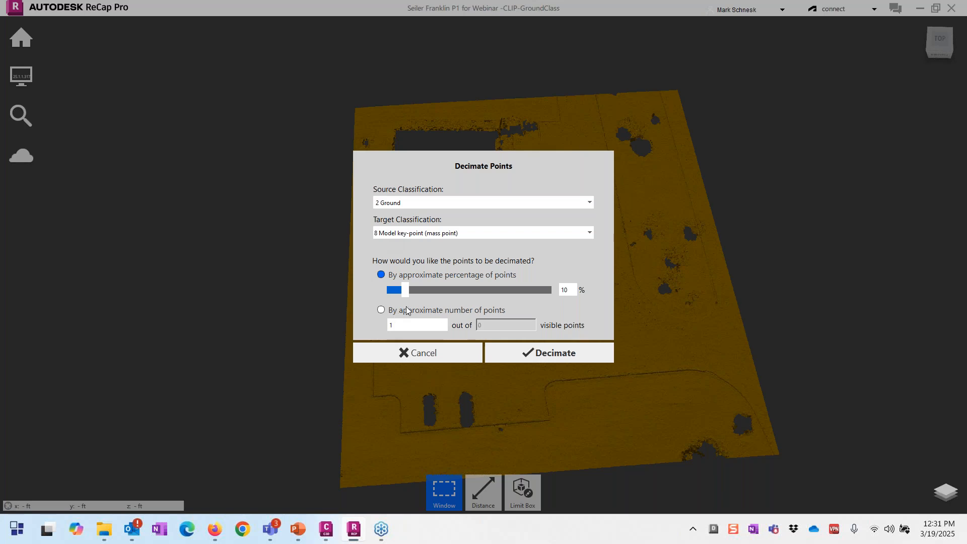
{"action": "left_click_drag", "start_coordinate": [407, 292], "coordinate": [392, 305]}
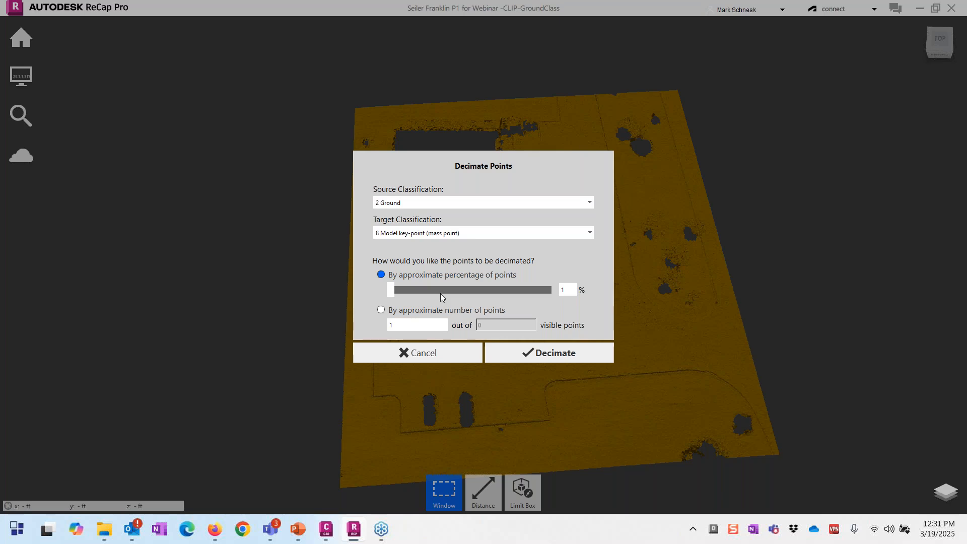
{"action": "left_click", "coordinate": [377, 314]}
{"action": "left_click", "coordinate": [410, 329]}
{"action": "type", "text": "500"}
{"action": "left_click", "coordinate": [525, 352]}
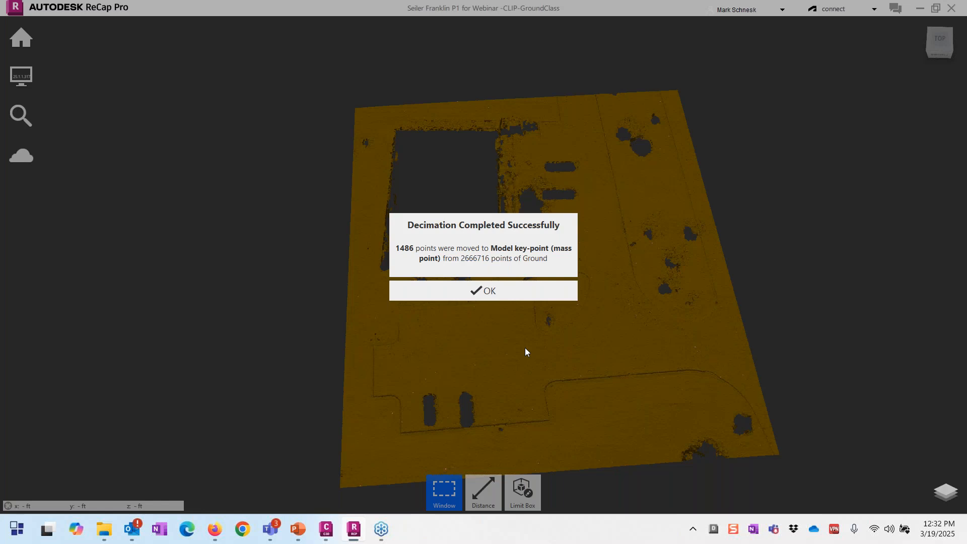
Step: Dismiss the decimation results and hide 2 Ground, leaving only model key-points
{"action": "left_click", "coordinate": [477, 294]}
{"action": "mouse_move", "coordinate": [902, 485]}
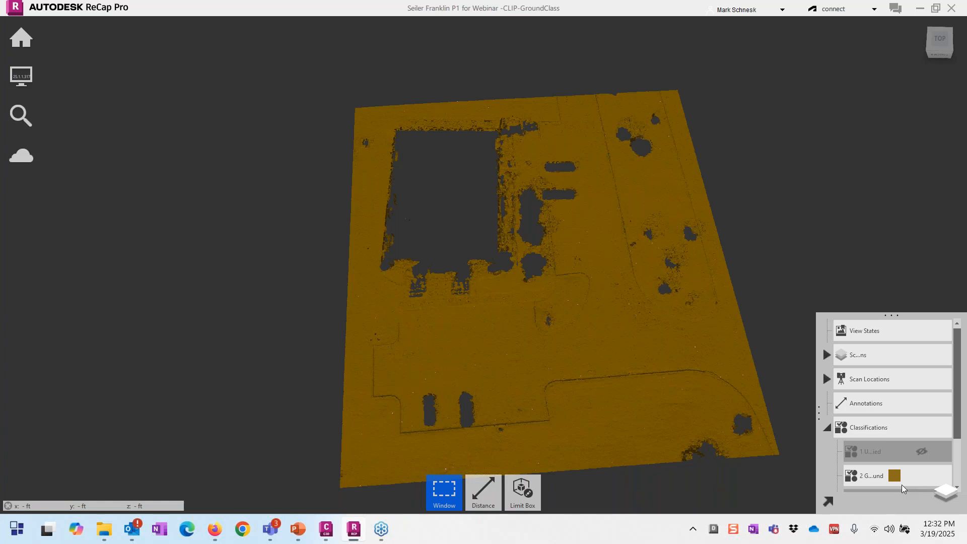
{"action": "scroll", "coordinate": [927, 476], "scroll_direction": "down", "scroll_amount": 3}
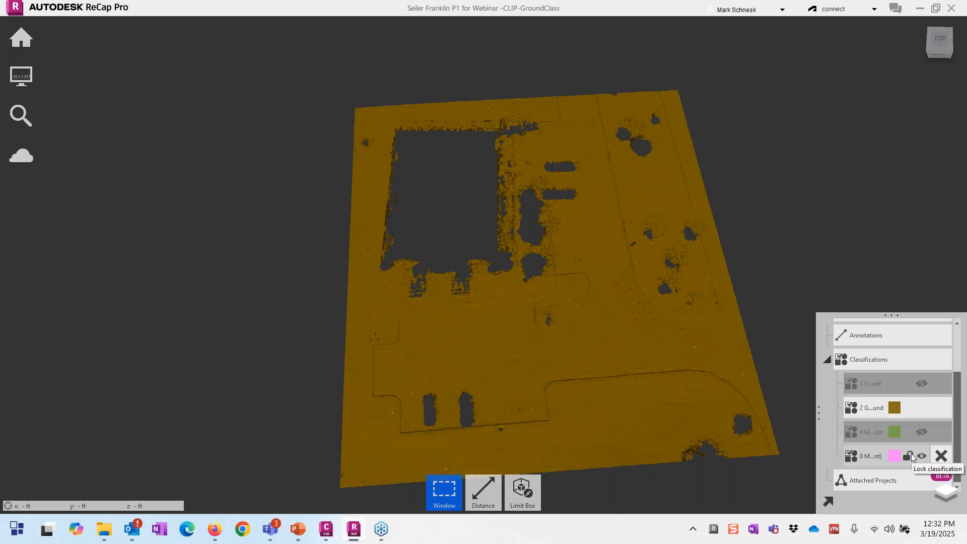
{"action": "left_click", "coordinate": [921, 408]}
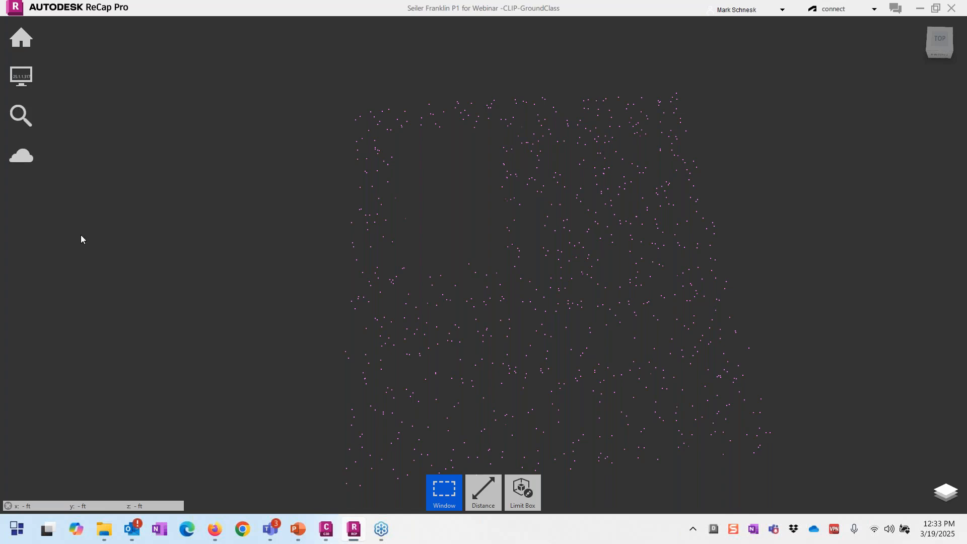
Step: Increase the Point Display size from 2 to 8
{"action": "mouse_move", "coordinate": [21, 76]}
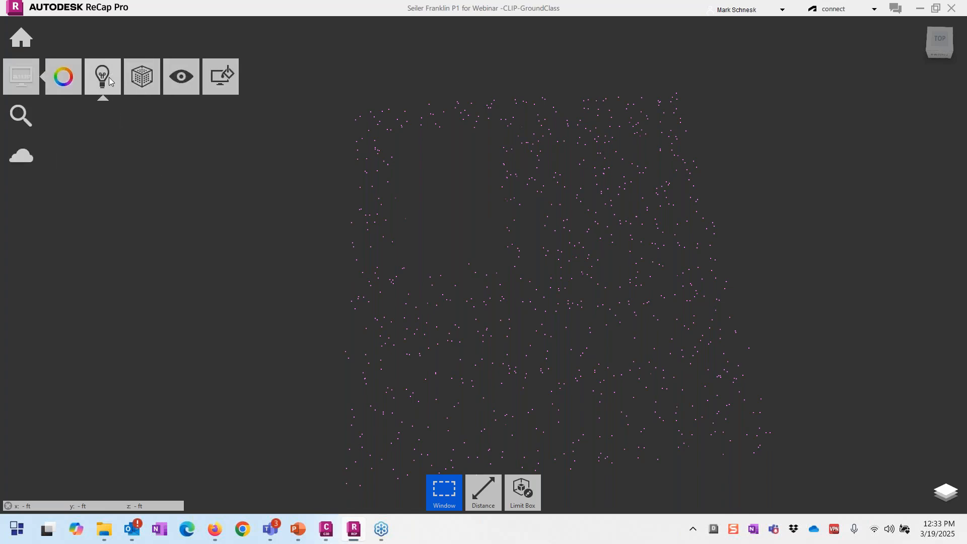
{"action": "mouse_move", "coordinate": [142, 76]}
{"action": "mouse_move", "coordinate": [142, 119]}
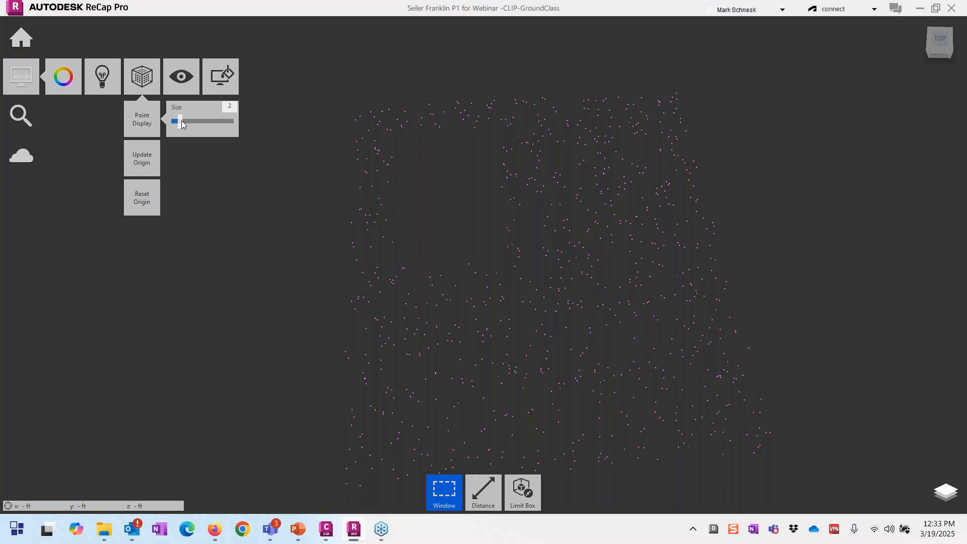
{"action": "left_click_drag", "start_coordinate": [181, 121], "coordinate": [217, 121]}
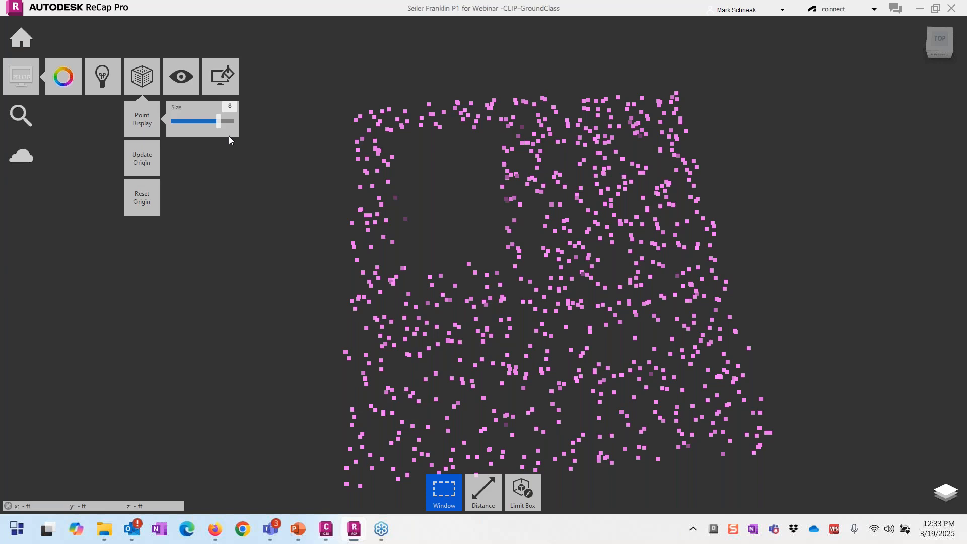
{"action": "mouse_move", "coordinate": [25, 36]}
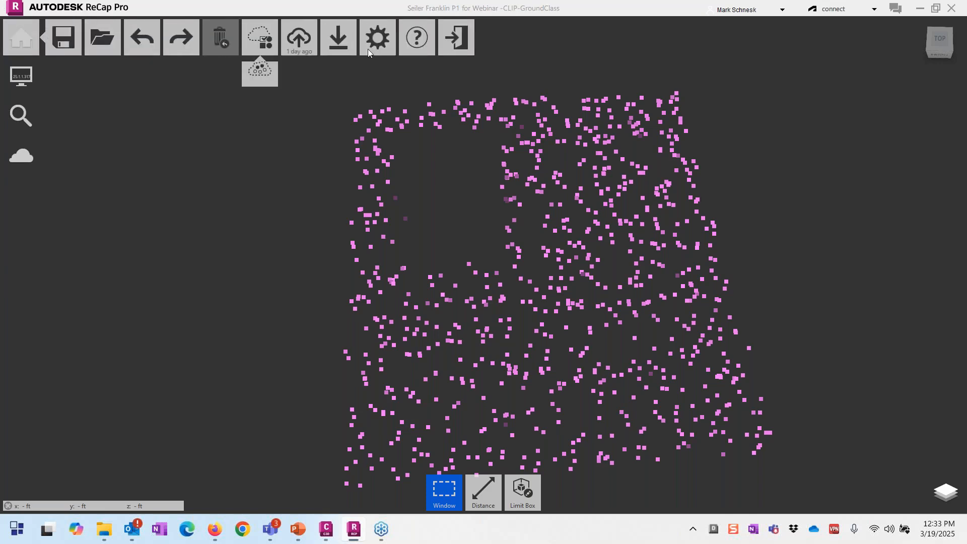
{"action": "mouse_move", "coordinate": [339, 41]}
{"action": "left_click", "coordinate": [339, 78]}
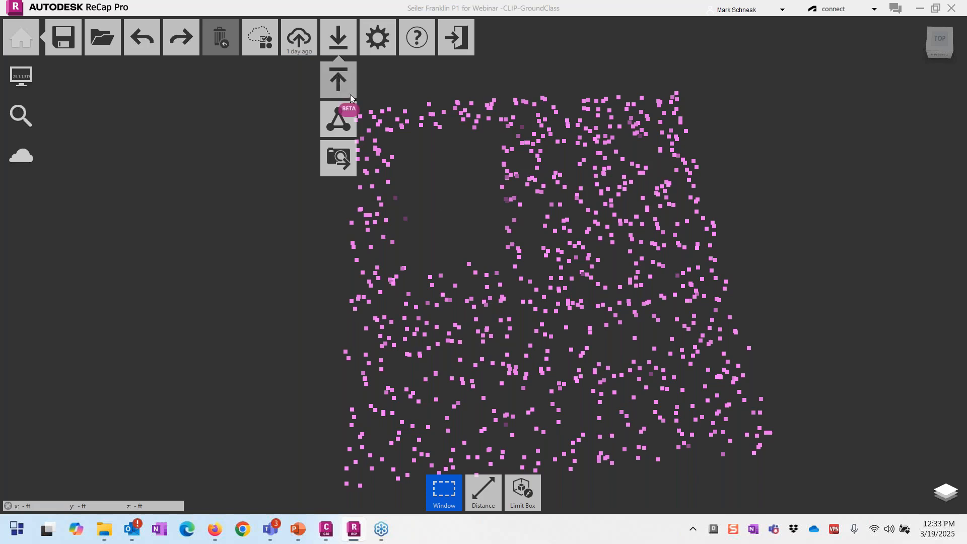
{"action": "scroll", "coordinate": [374, 166], "scroll_direction": "down", "scroll_amount": 3}
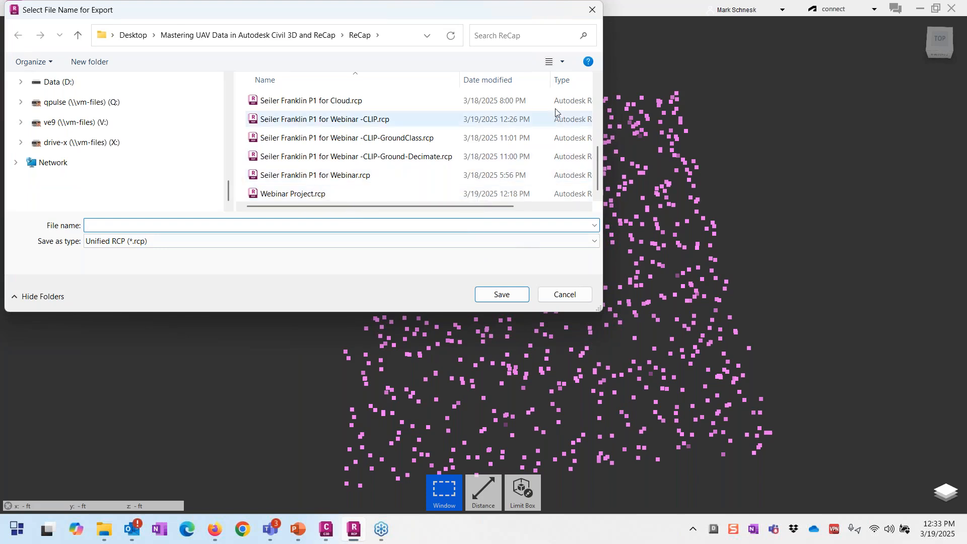
{"action": "left_click", "coordinate": [556, 298]}
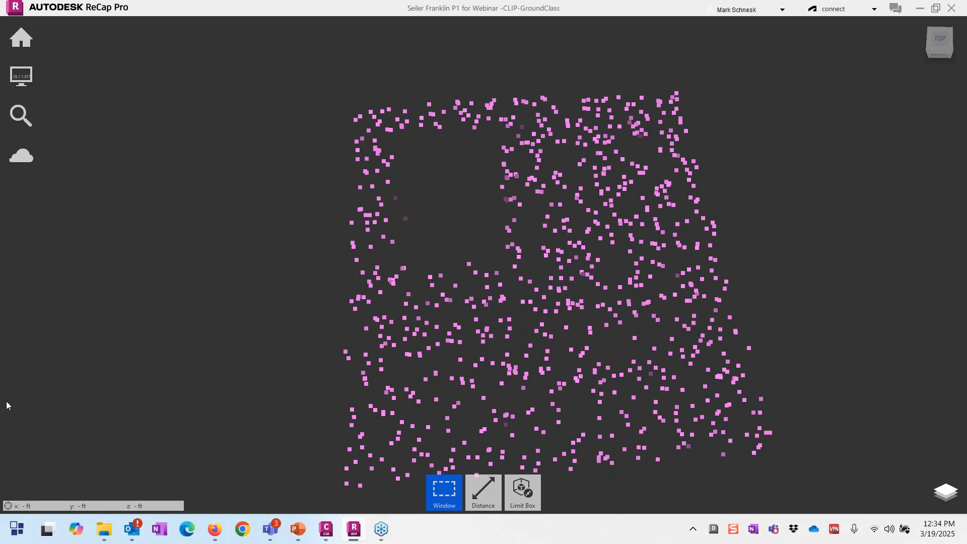
Step: Return to the PowerPoint slideshow and advance to slide 11, 'Autodesk Construction Cloud and Autodesk Docs'
{"action": "key", "text": "alt+Tab"}
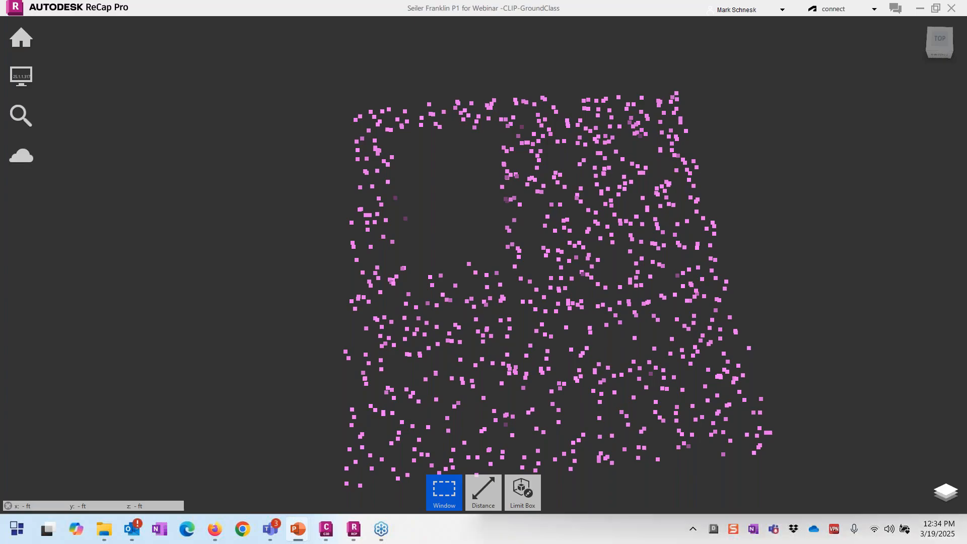
{"action": "key", "text": "Right"}
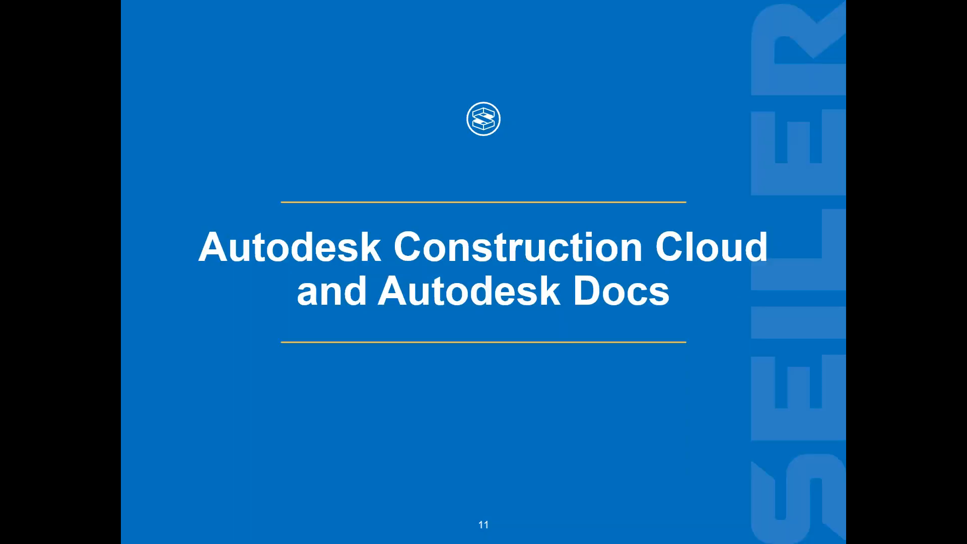
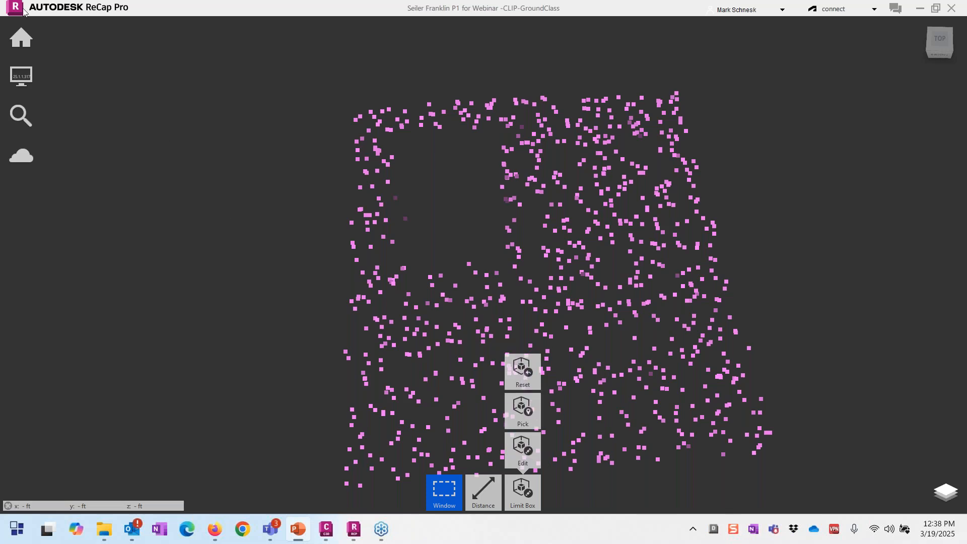
Step: Turn on the green, brown ground and unclassified classification layers
{"action": "mouse_move", "coordinate": [12, 35]}
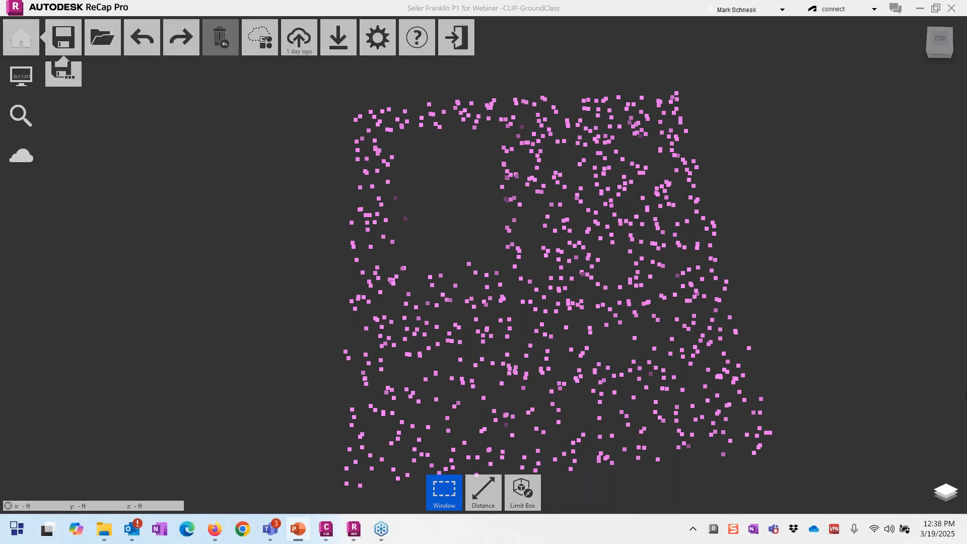
{"action": "left_click", "coordinate": [942, 490]}
{"action": "left_click", "coordinate": [922, 431]}
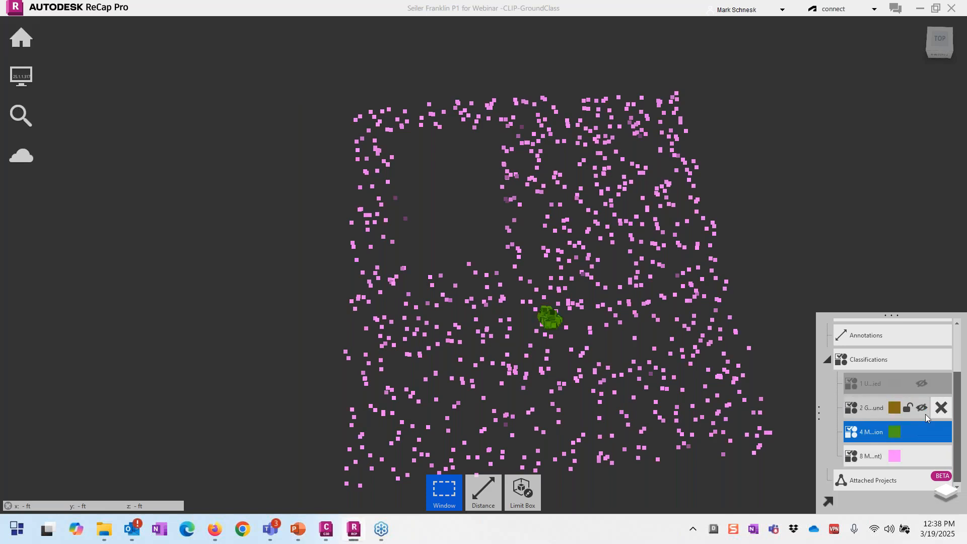
{"action": "left_click", "coordinate": [922, 406]}
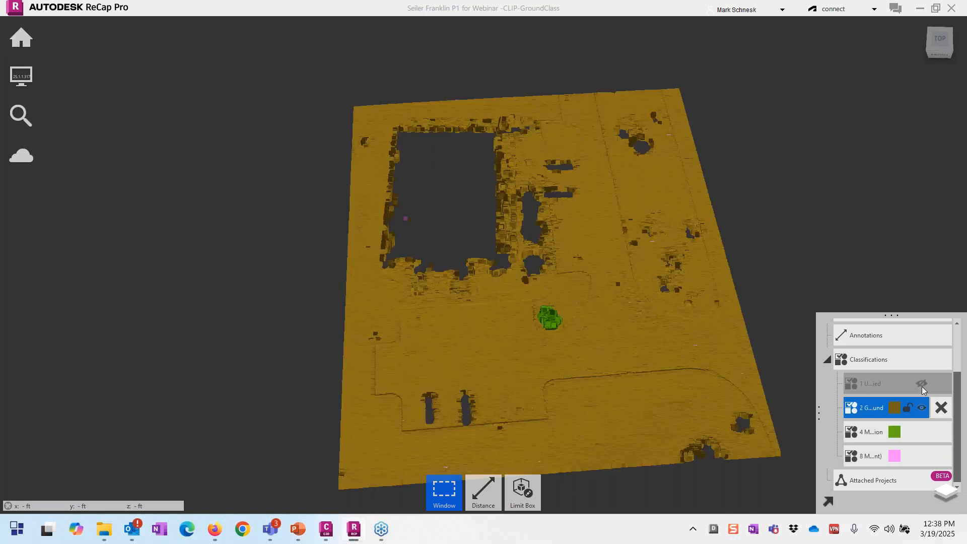
{"action": "left_click", "coordinate": [922, 385]}
Step: Colour the point cloud by RGB and reduce Point Display Size from 8 to 3
{"action": "mouse_move", "coordinate": [21, 77]}
{"action": "mouse_move", "coordinate": [63, 77]}
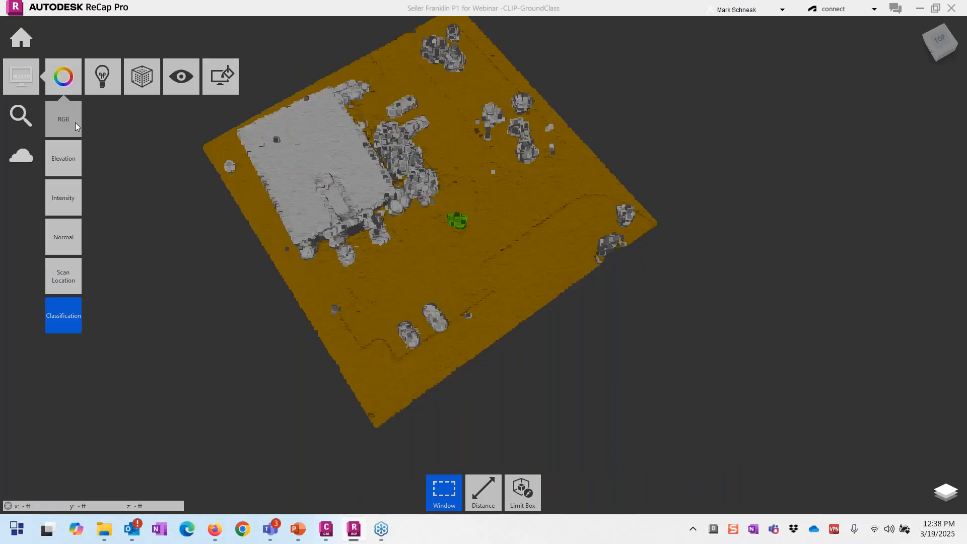
{"action": "left_click", "coordinate": [77, 125]}
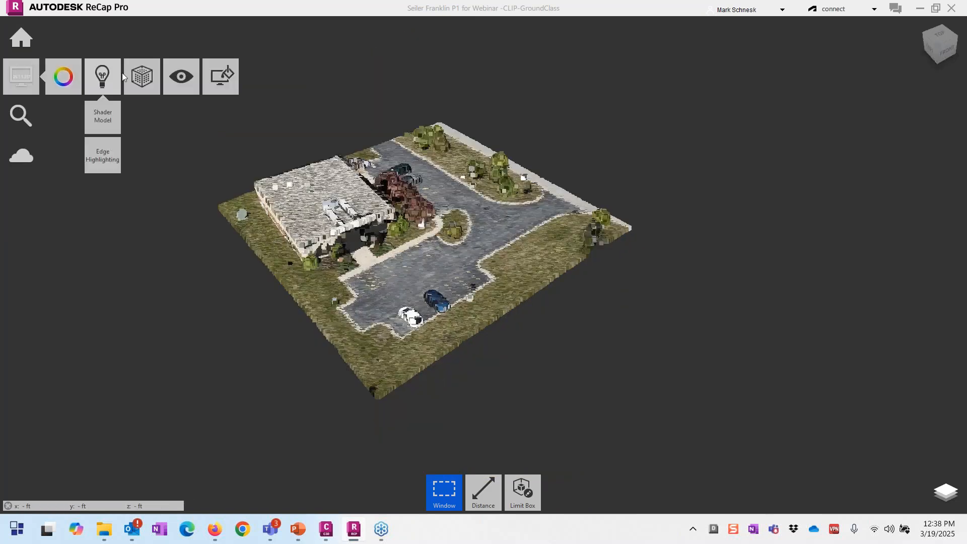
{"action": "mouse_move", "coordinate": [142, 79]}
{"action": "mouse_move", "coordinate": [152, 118]}
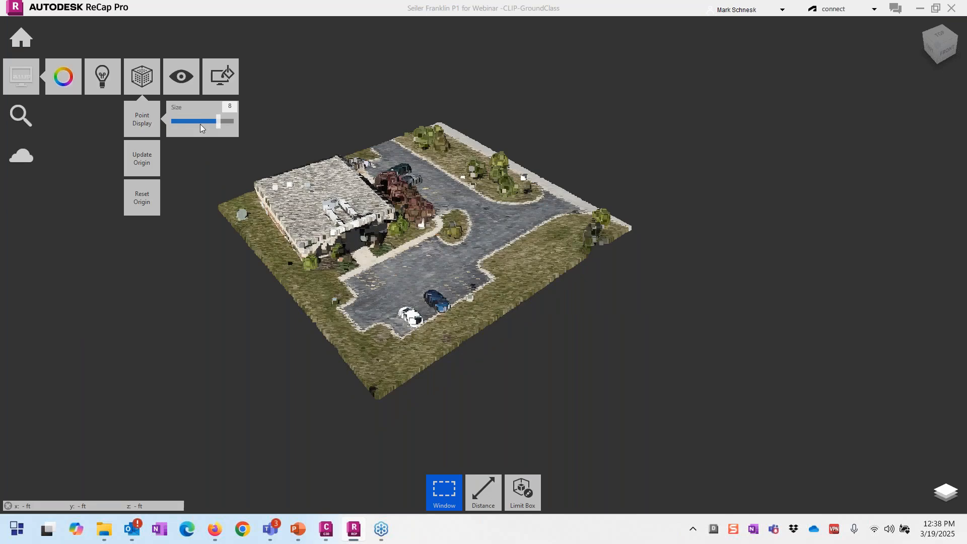
{"action": "left_click_drag", "start_coordinate": [201, 124], "coordinate": [186, 126]}
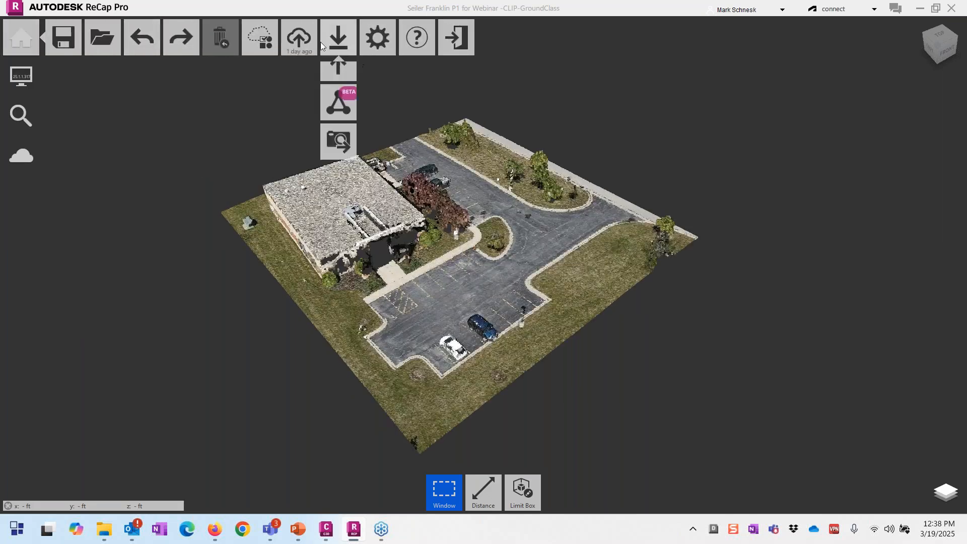
{"action": "mouse_move", "coordinate": [302, 45]}
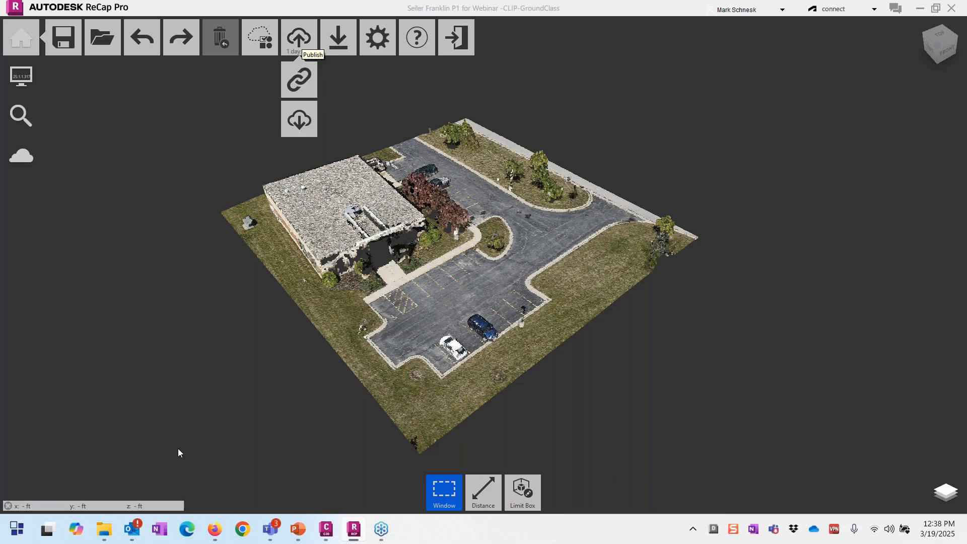
Step: In Firefox, open the Mastering UAV data project from the Construction Cloud projects list
{"action": "left_click", "coordinate": [216, 530]}
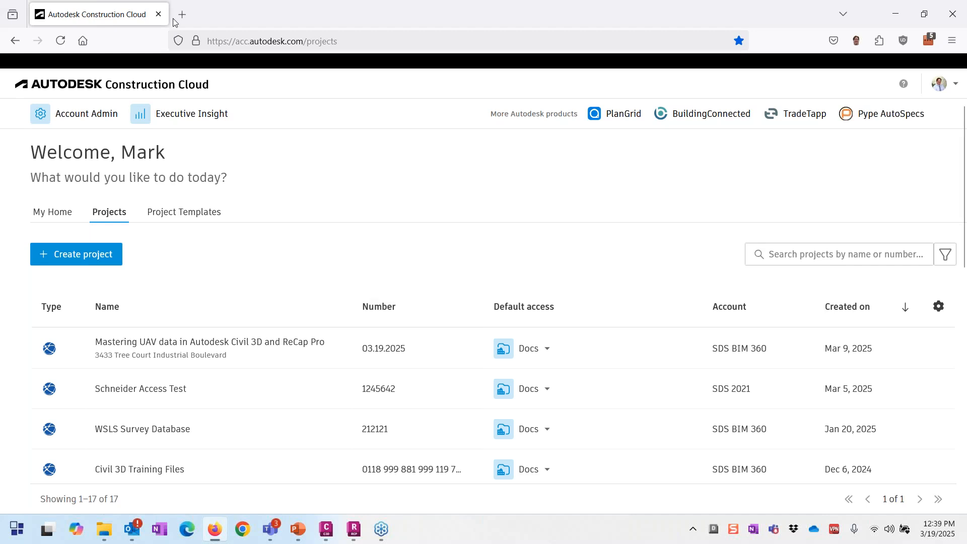
{"action": "scroll", "coordinate": [231, 309], "scroll_direction": "down", "scroll_amount": 7}
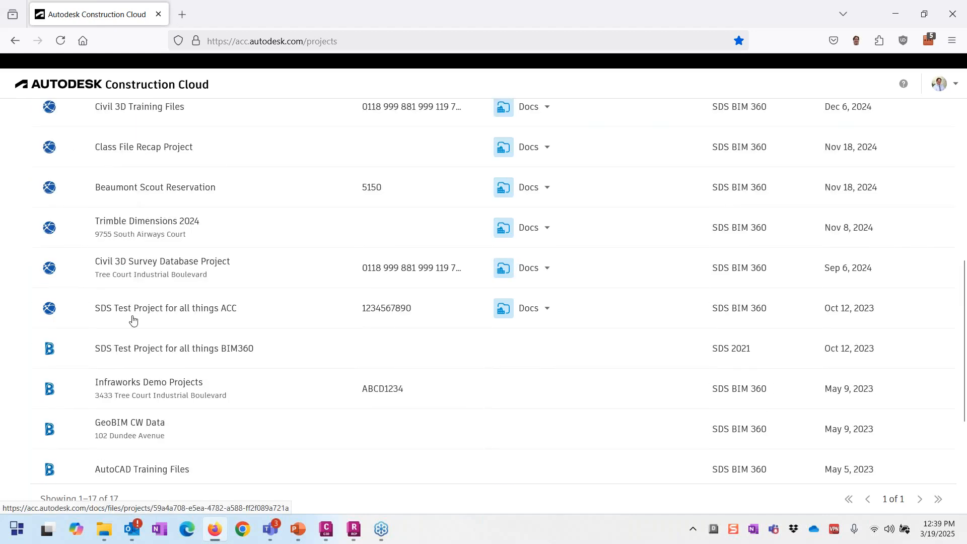
{"action": "scroll", "coordinate": [190, 319], "scroll_direction": "up", "scroll_amount": 4}
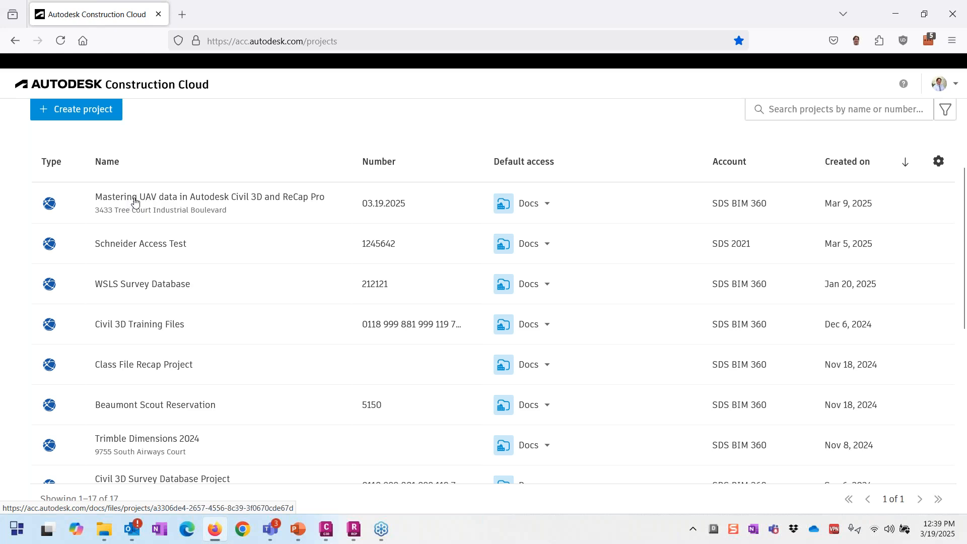
{"action": "left_click", "coordinate": [134, 201]}
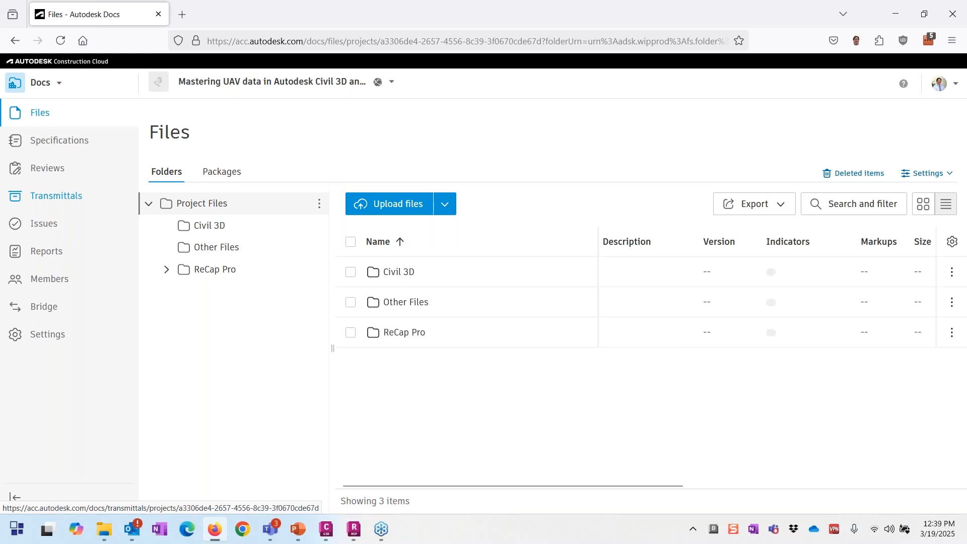
{"action": "left_click", "coordinate": [61, 82]}
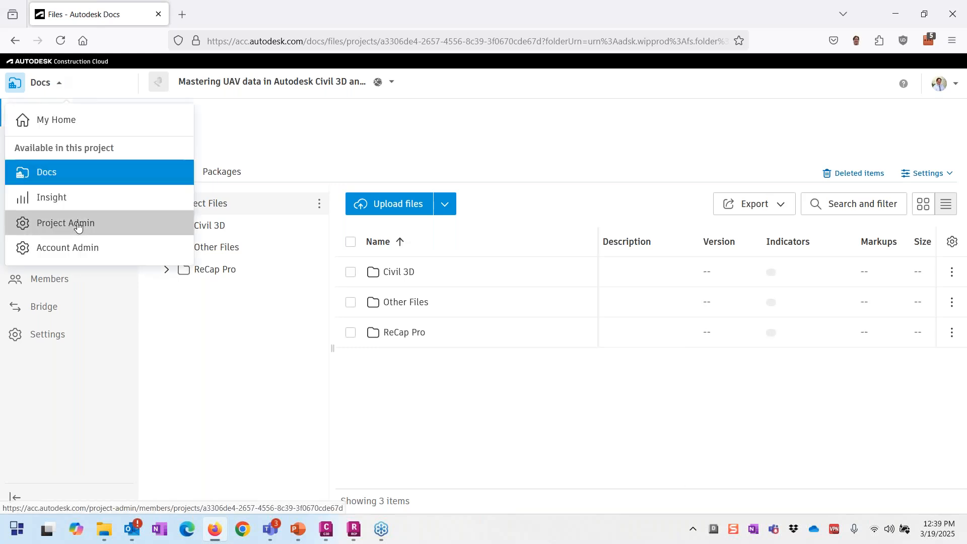
{"action": "left_click", "coordinate": [76, 222]}
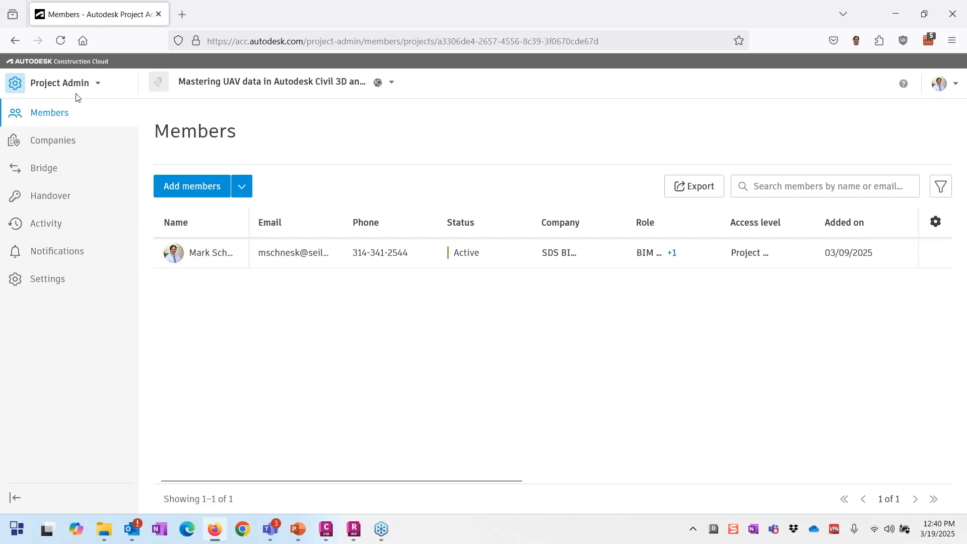
{"action": "left_click", "coordinate": [88, 90]}
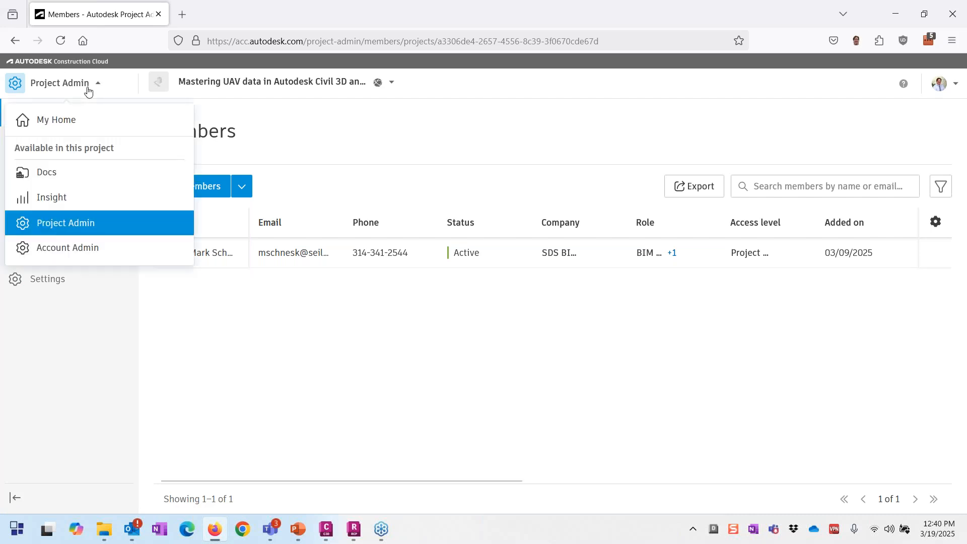
{"action": "left_click", "coordinate": [67, 174]}
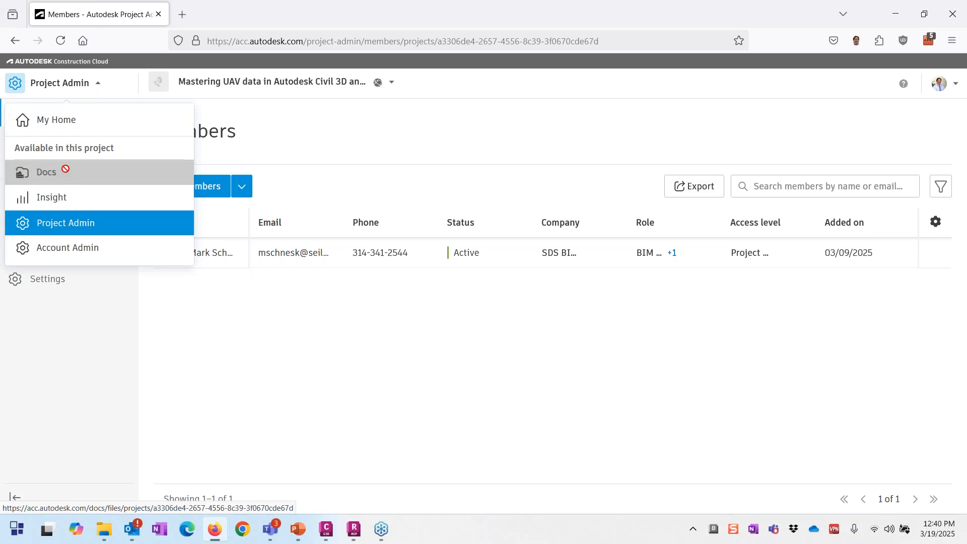
{"action": "left_click", "coordinate": [64, 176]}
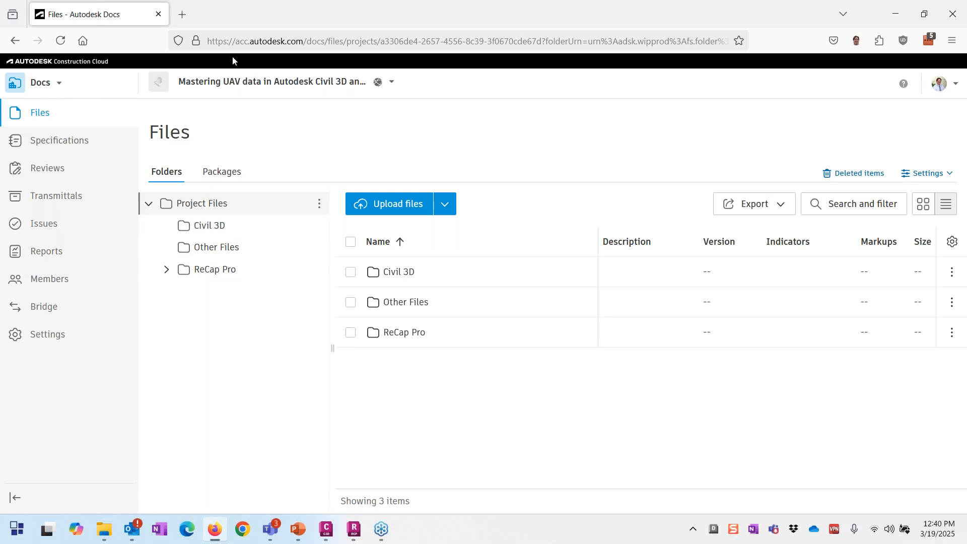
Step: Add a subfolder named 'Documents' under Project Files
{"action": "left_click", "coordinate": [320, 207]}
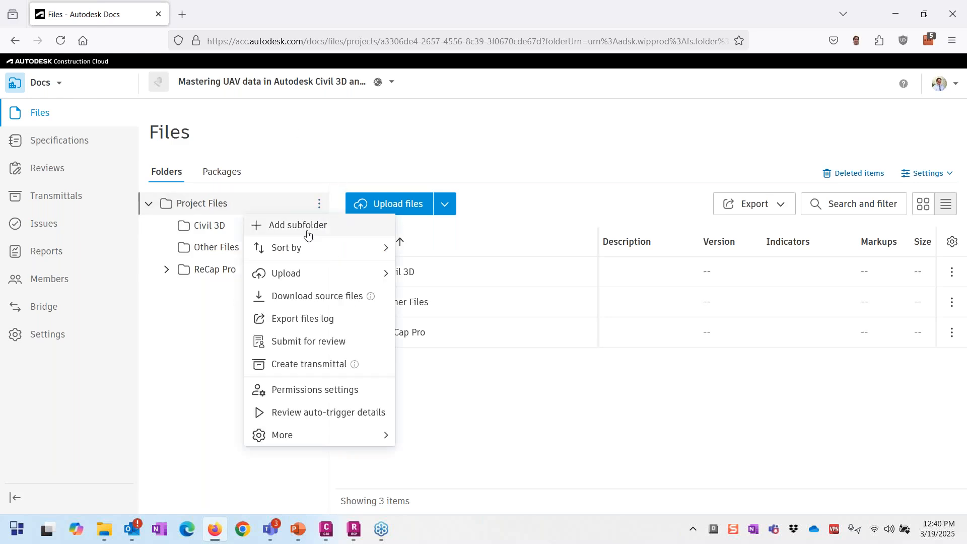
{"action": "left_click", "coordinate": [307, 234]}
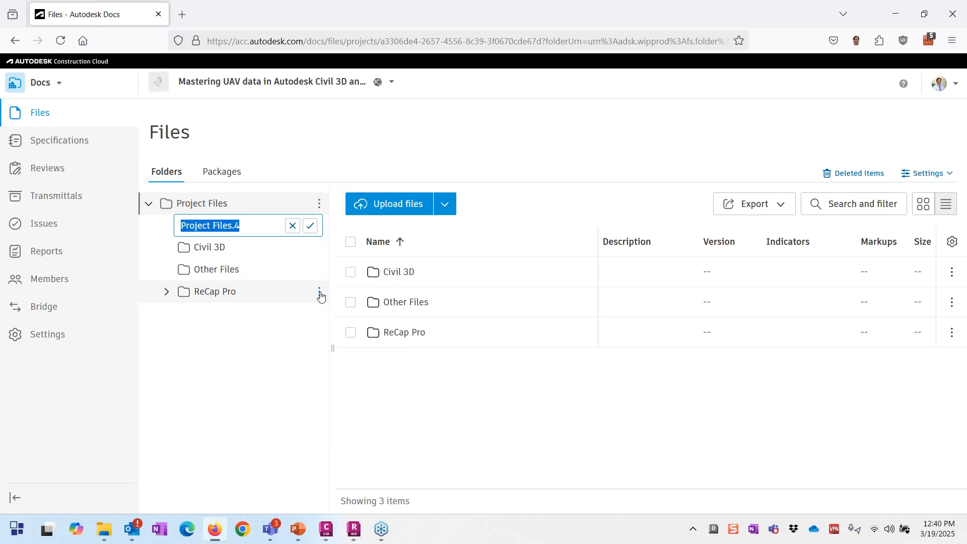
{"action": "type", "text": "Documents"}
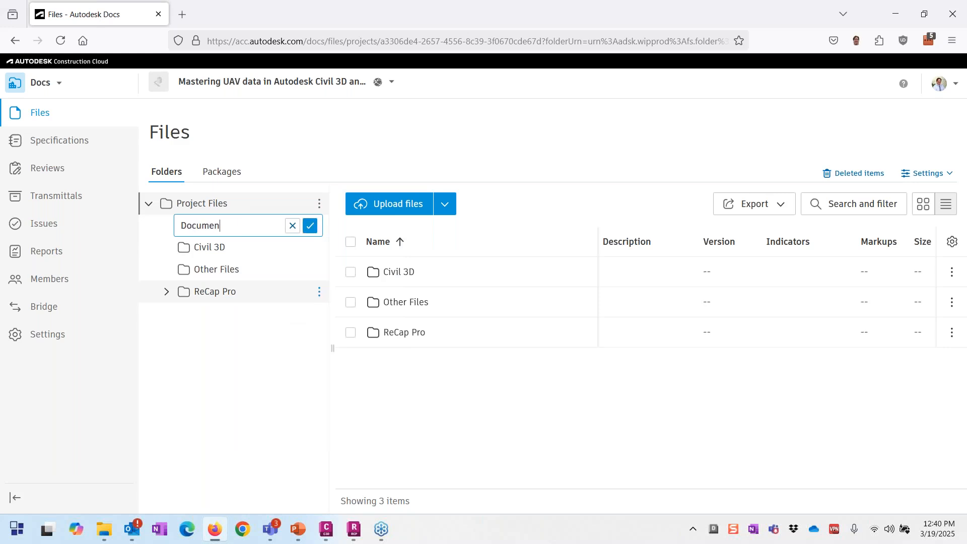
{"action": "key", "text": "Return"}
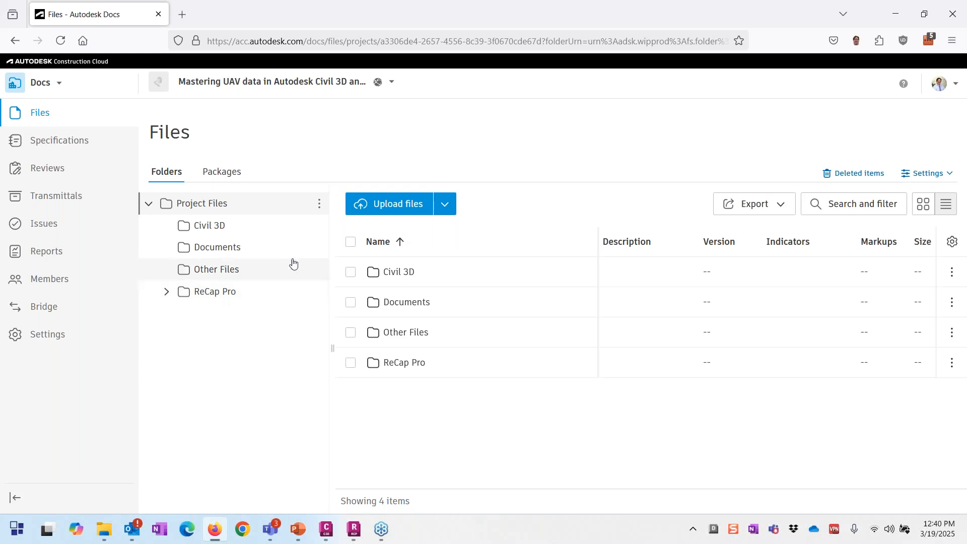
Step: Open the Documents folder's permissions, start adding a user, then cancel
{"action": "left_click", "coordinate": [321, 250]}
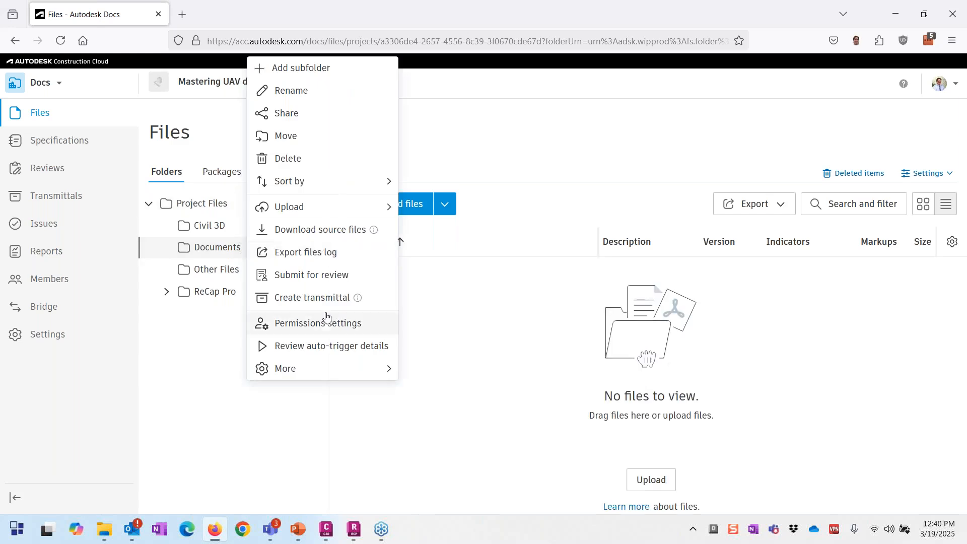
{"action": "left_click", "coordinate": [321, 325]}
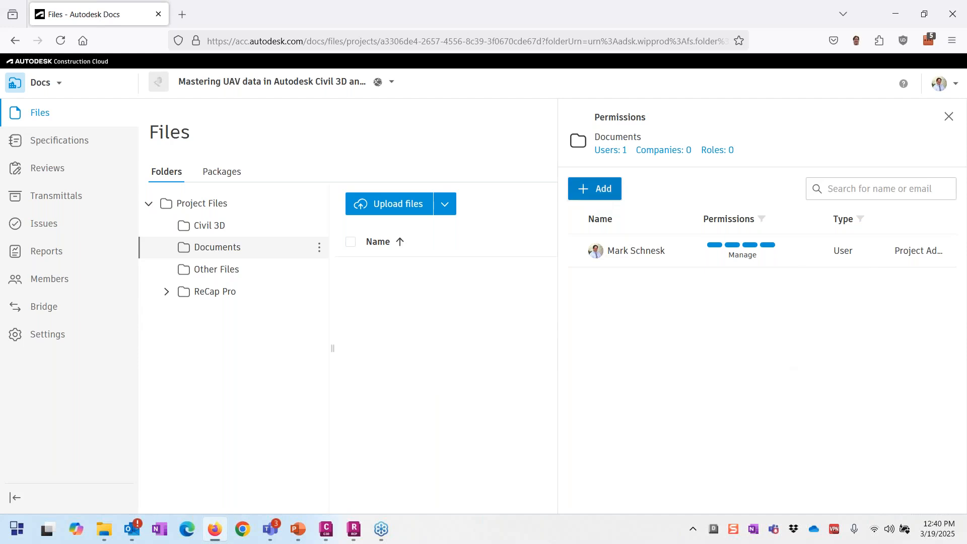
{"action": "left_click", "coordinate": [595, 189]}
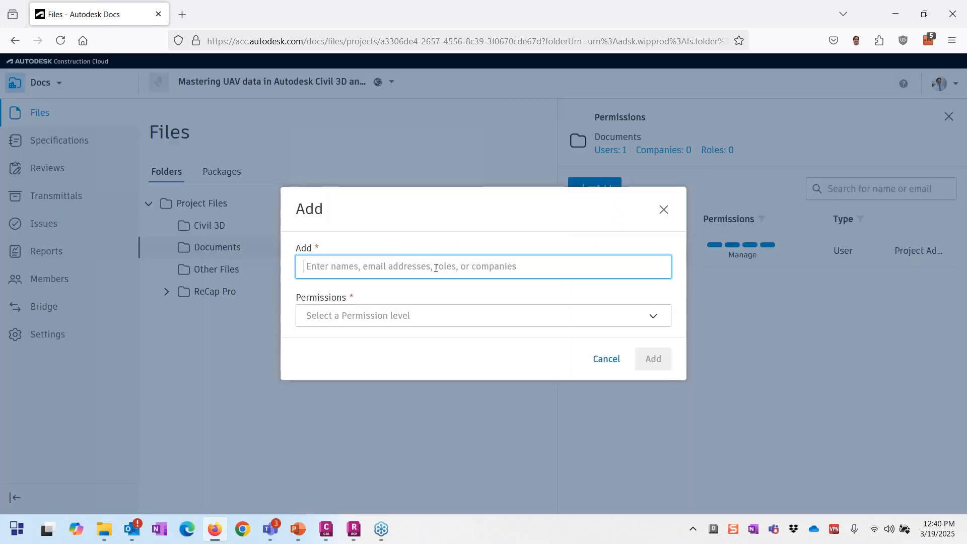
{"action": "type", "text": "aca"}
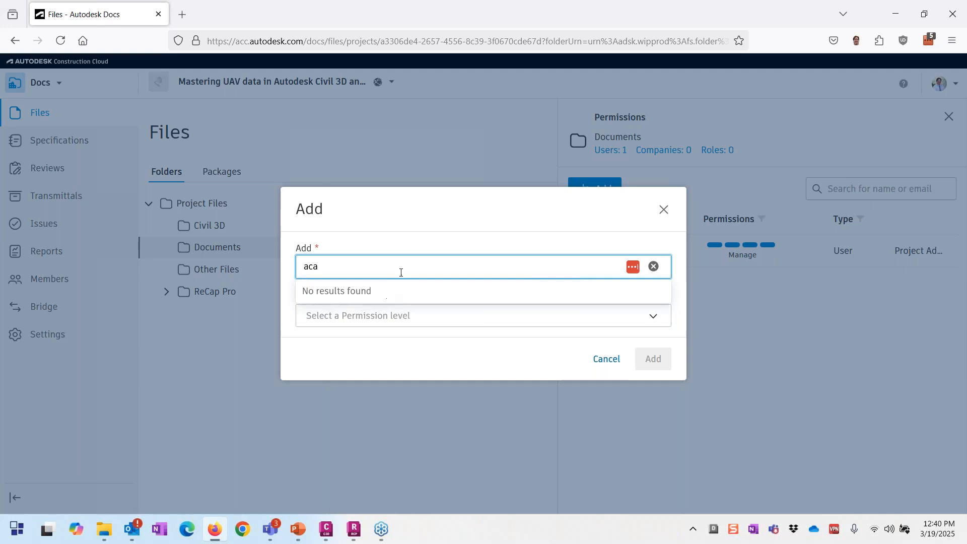
{"action": "left_click", "coordinate": [606, 359]}
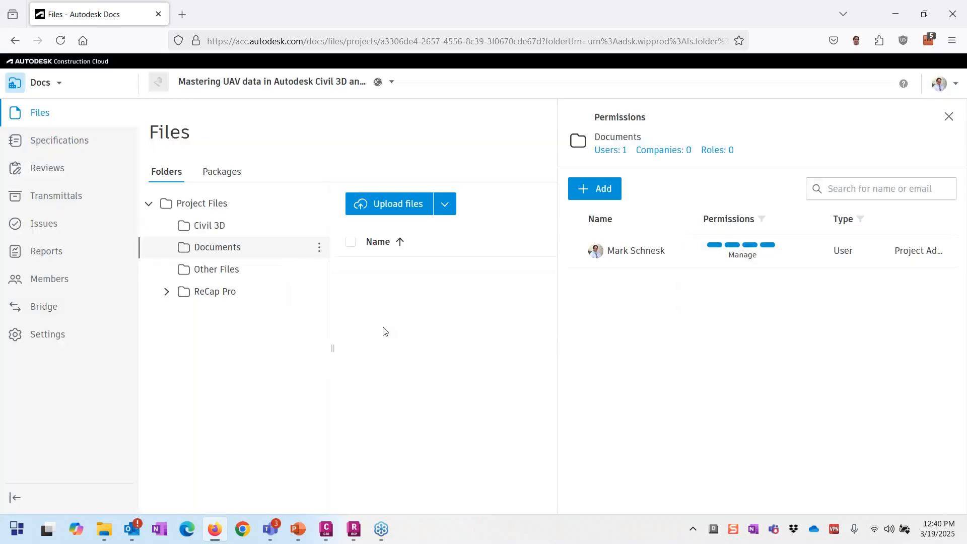
{"action": "left_click", "coordinate": [55, 82]}
Step: From Project Admin, invite the training account's e-mail as a Designer project member
{"action": "left_click", "coordinate": [69, 229]}
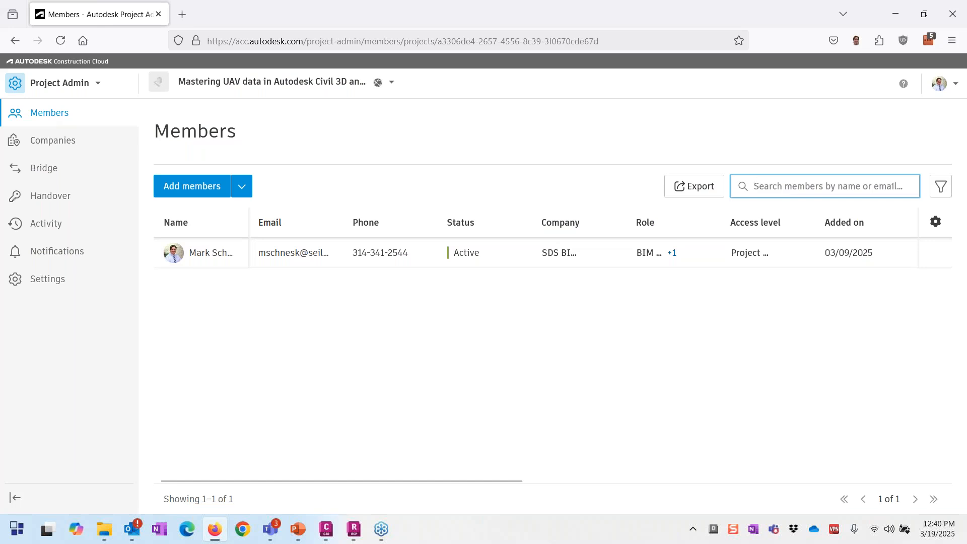
{"action": "left_click", "coordinate": [192, 186]}
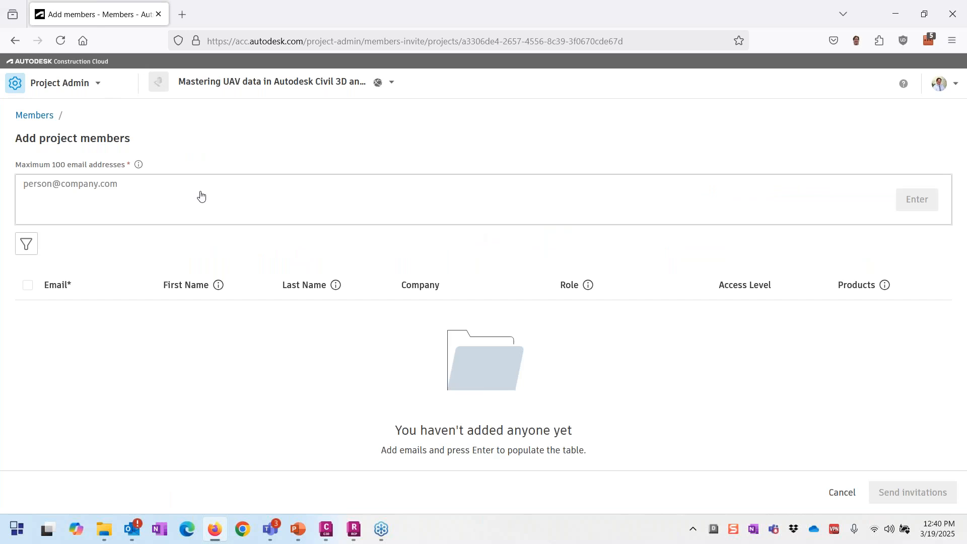
{"action": "left_click", "coordinate": [162, 184]}
{"action": "type", "text": "acad"}
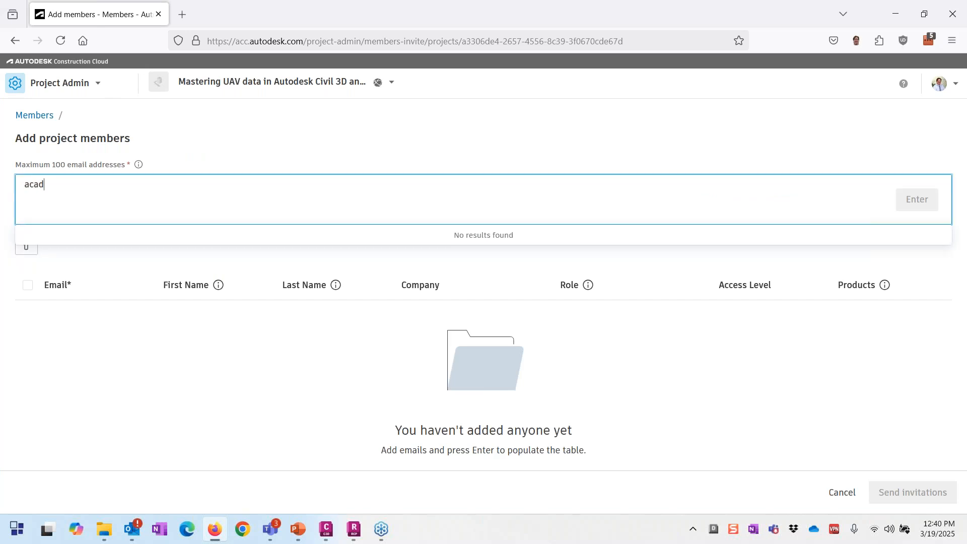
{"action": "type", "text": "train"}
{"action": "key", "text": "BackSpace"}
{"action": "key", "text": "BackSpace"}
{"action": "key", "text": "BackSpace"}
{"action": "key", "text": "BackSpace"}
{"action": "key", "text": "BackSpace"}
{"action": "key", "text": "BackSpace"}
{"action": "key", "text": "BackSpace"}
{"action": "key", "text": "BackSpace"}
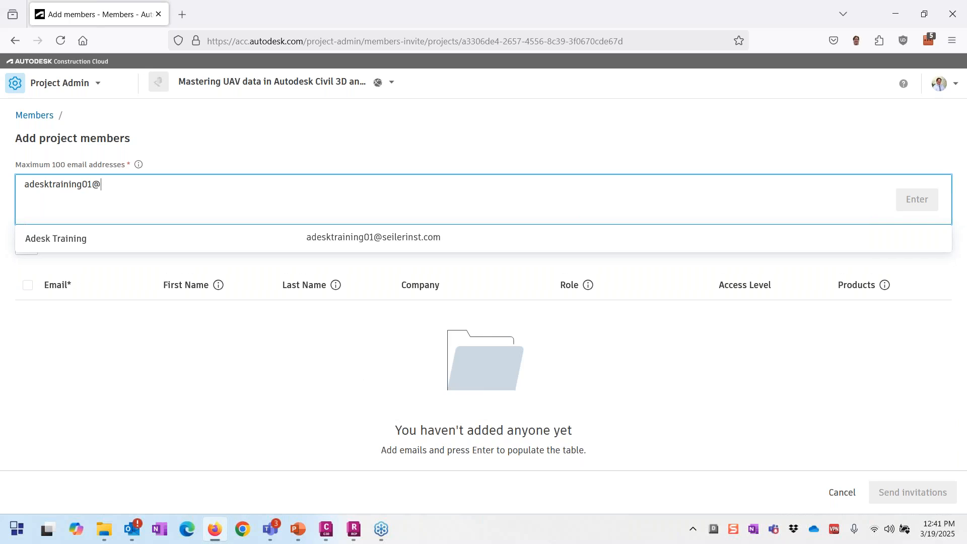
{"action": "left_click", "coordinate": [337, 252]}
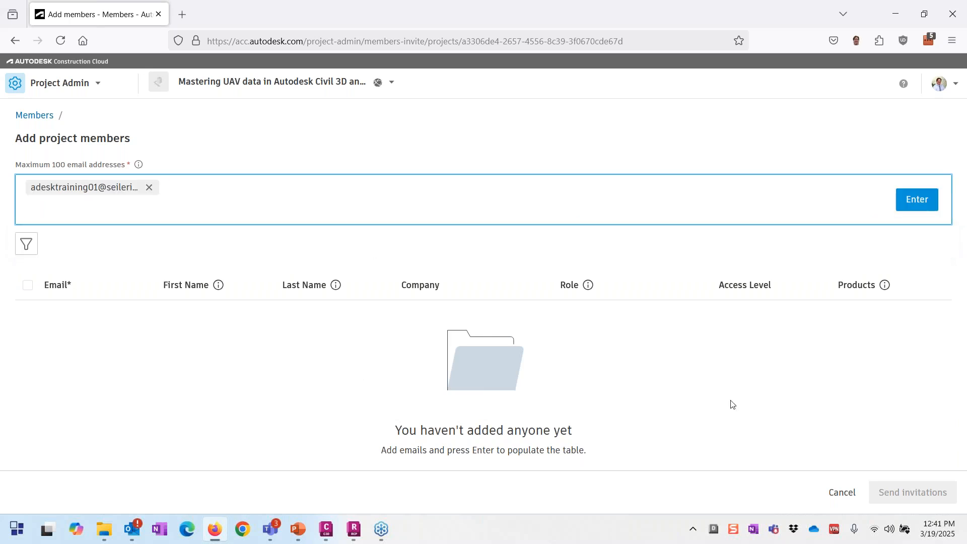
{"action": "left_click", "coordinate": [922, 201]}
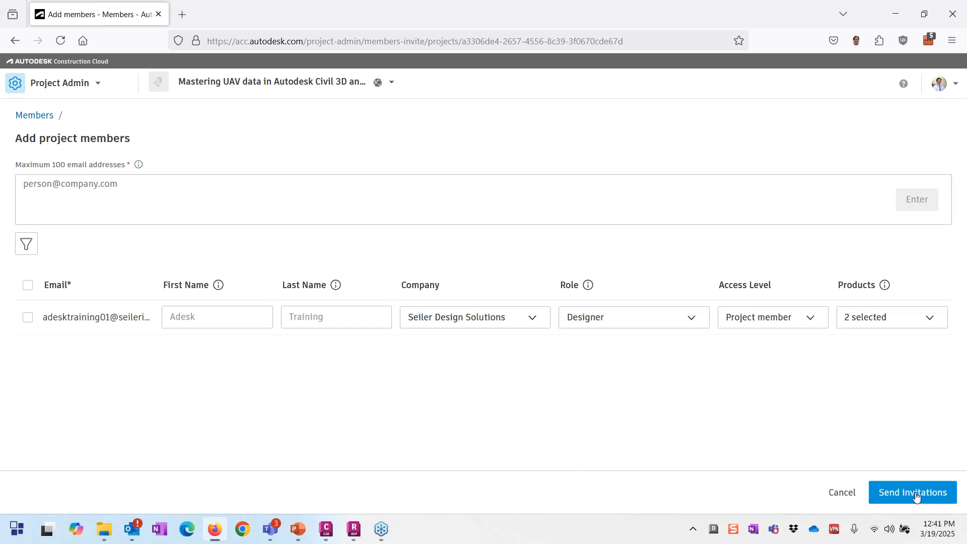
{"action": "left_click", "coordinate": [916, 496]}
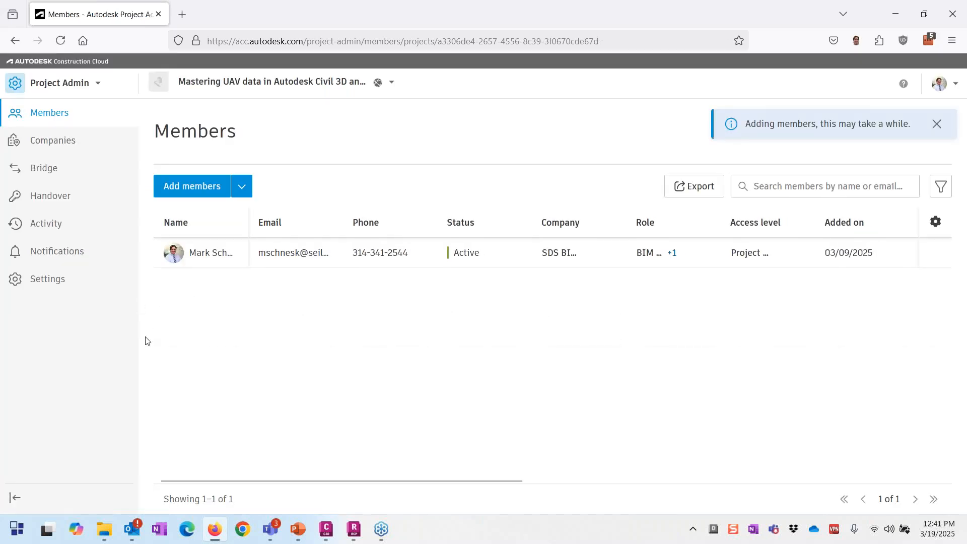
{"action": "left_click", "coordinate": [81, 91]}
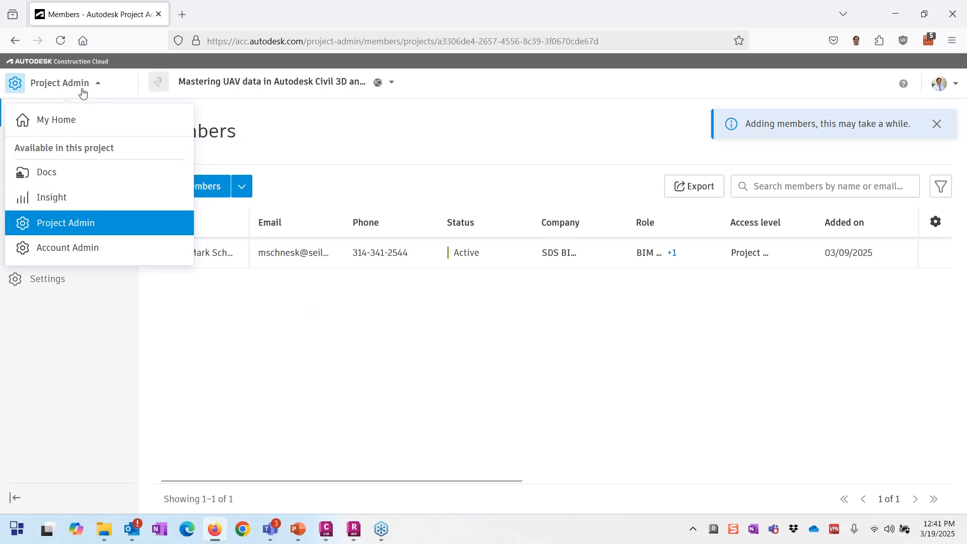
Step: Give the training account View and Download files permission on the Documents folder
{"action": "left_click", "coordinate": [70, 181]}
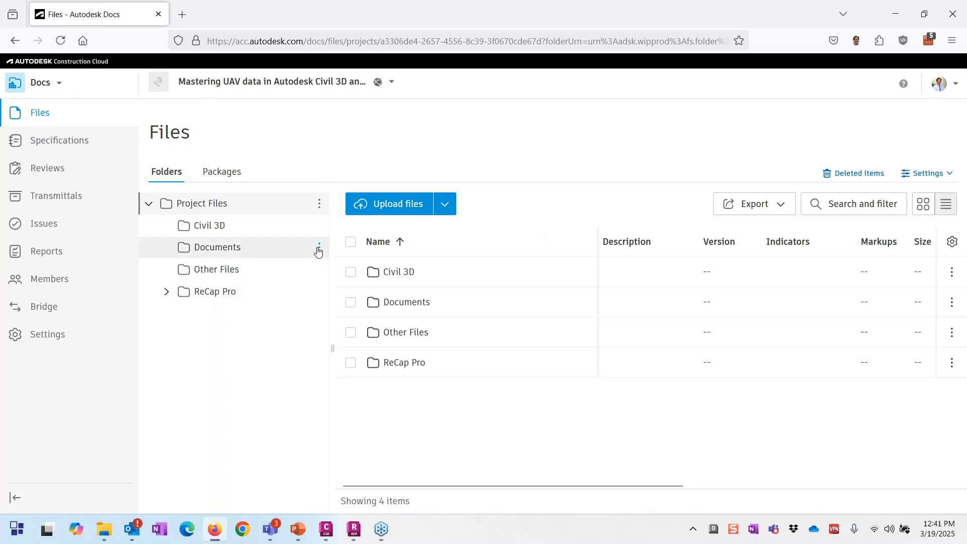
{"action": "left_click", "coordinate": [319, 248]}
{"action": "left_click", "coordinate": [324, 322]}
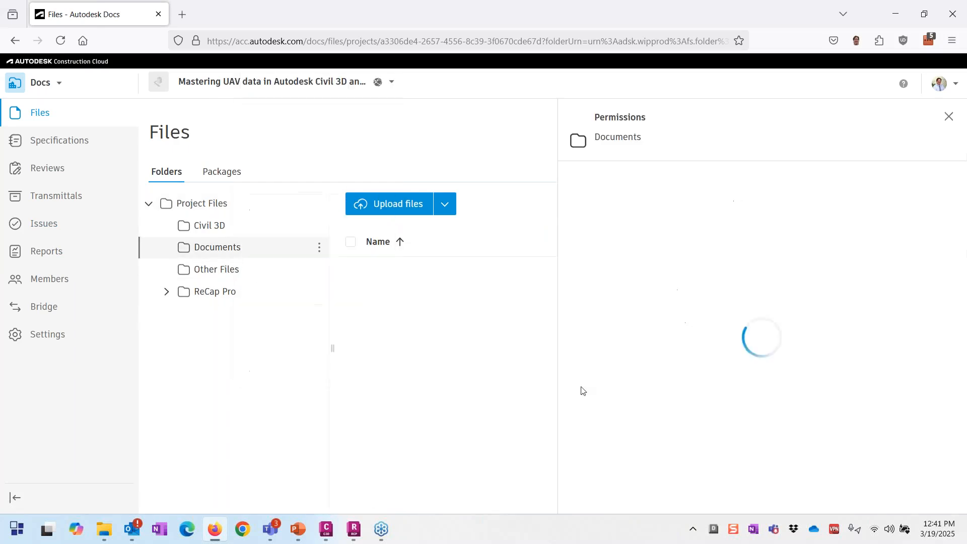
{"action": "left_click", "coordinate": [595, 189]}
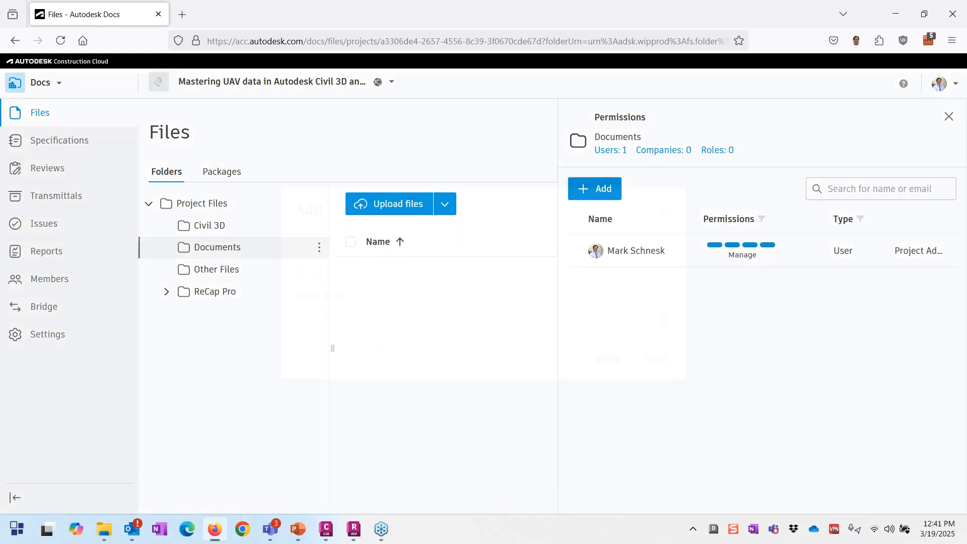
{"action": "type", "text": "ades"}
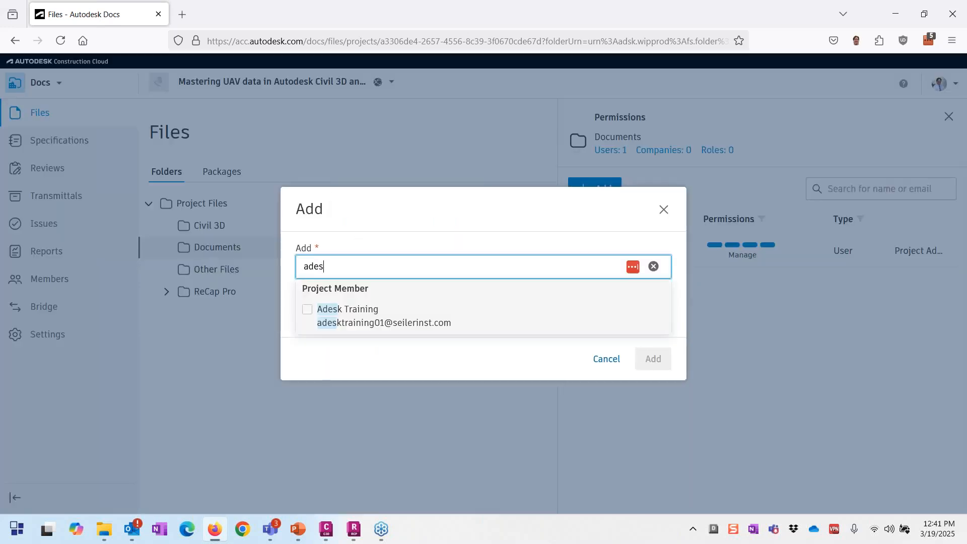
{"action": "left_click", "coordinate": [308, 310]}
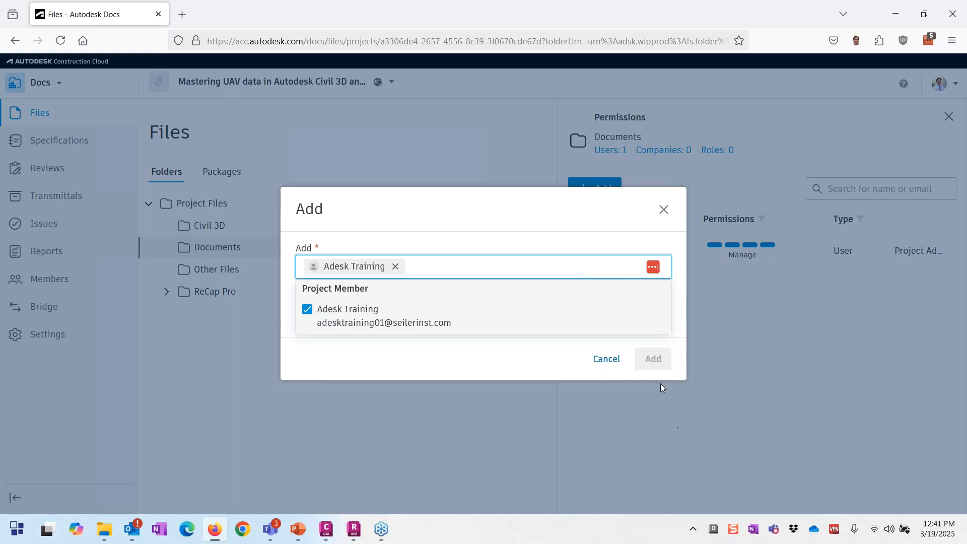
{"action": "left_click", "coordinate": [549, 353]}
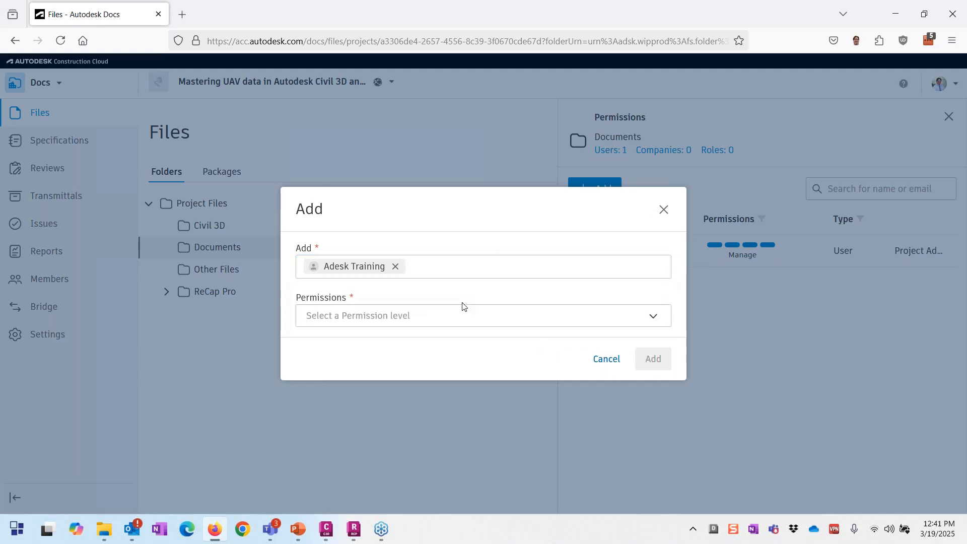
{"action": "left_click", "coordinate": [405, 315]}
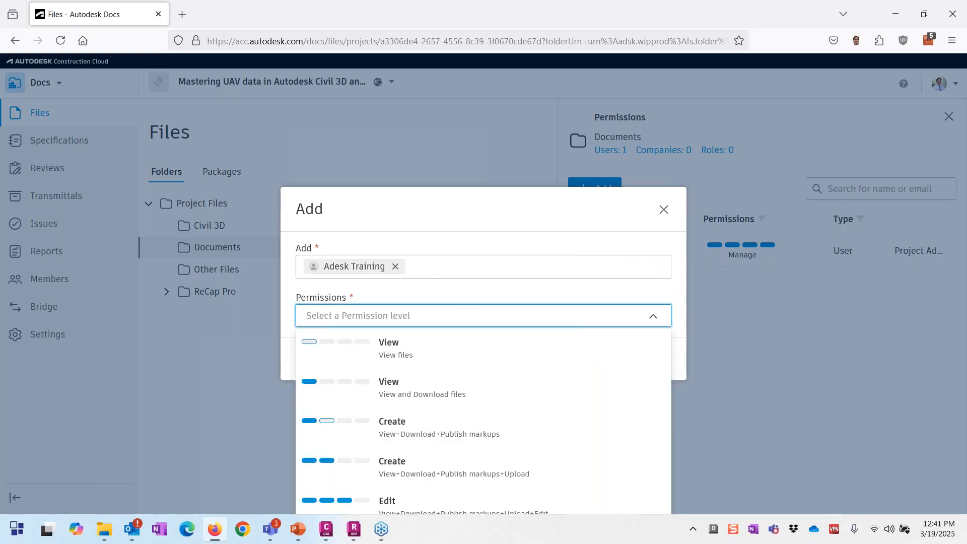
{"action": "left_click", "coordinate": [325, 391]}
{"action": "left_click", "coordinate": [650, 359]}
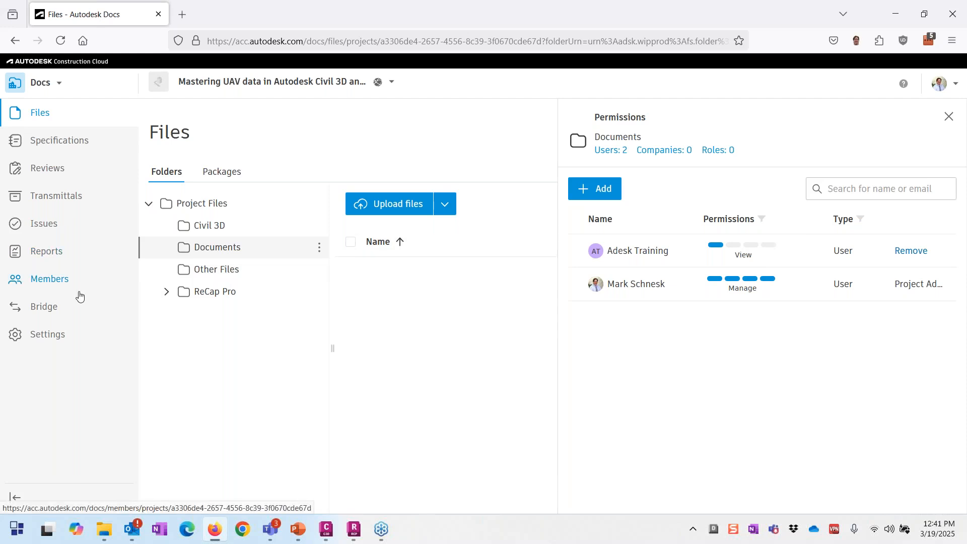
Step: Give the training account Edit permission on the Project Files folder
{"action": "left_click", "coordinate": [319, 203]}
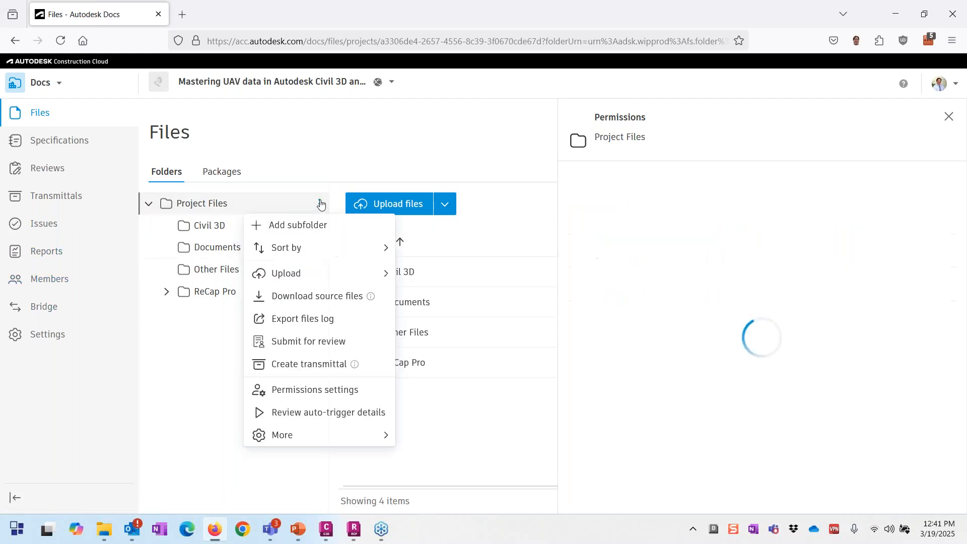
{"action": "left_click", "coordinate": [317, 390]}
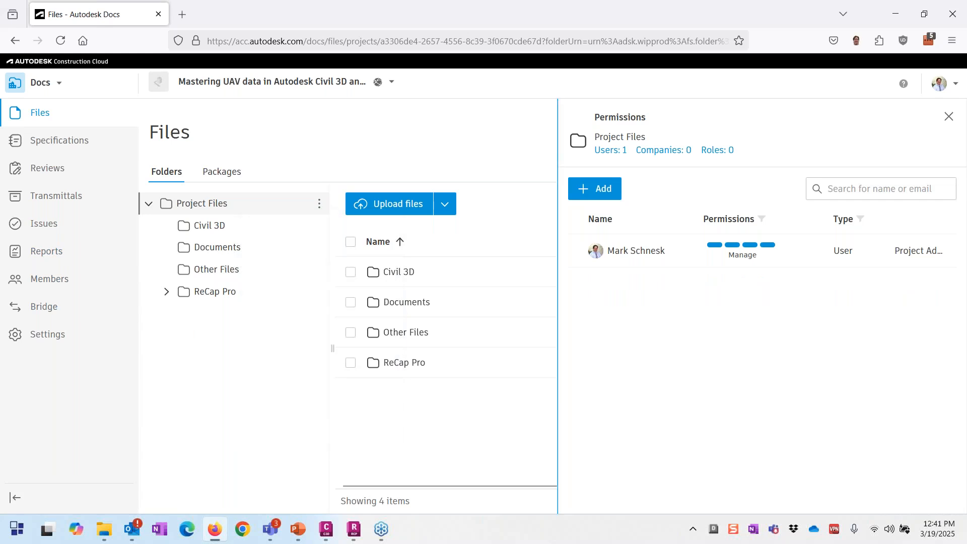
{"action": "left_click", "coordinate": [595, 189]}
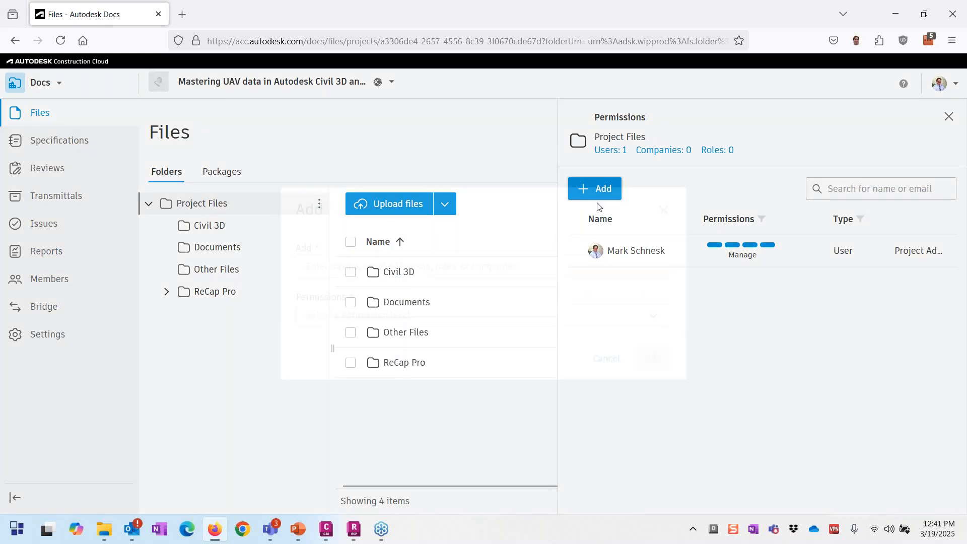
{"action": "type", "text": "ade"}
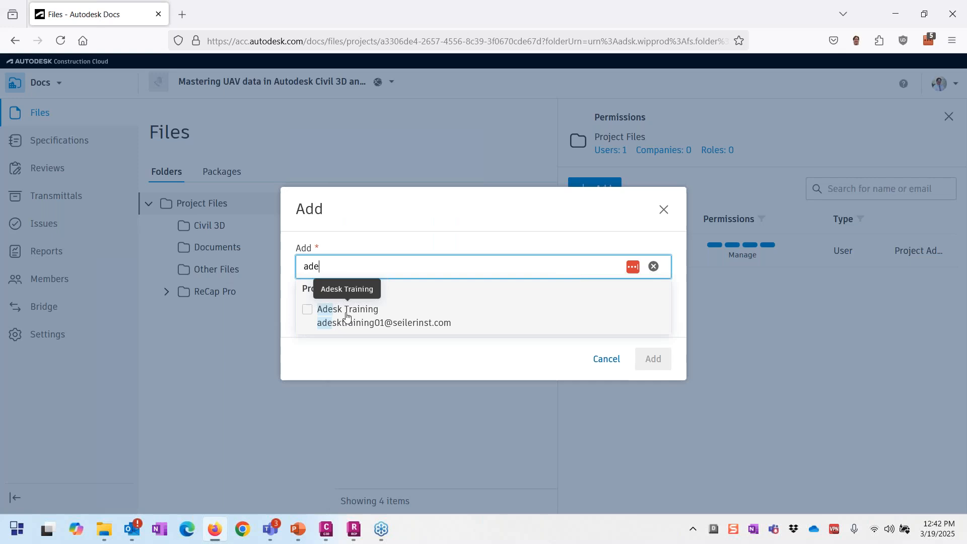
{"action": "left_click", "coordinate": [309, 311]}
{"action": "left_click", "coordinate": [559, 361]}
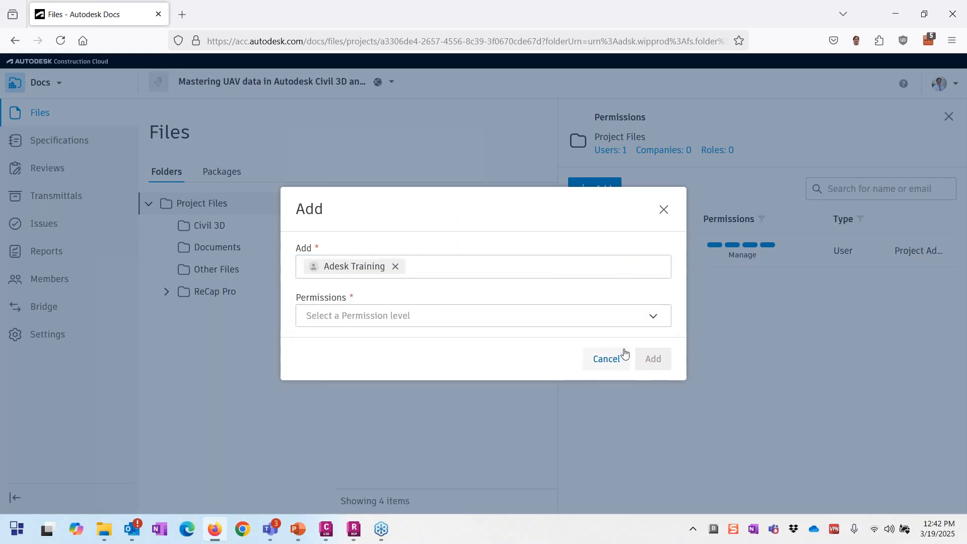
{"action": "left_click", "coordinate": [408, 316]}
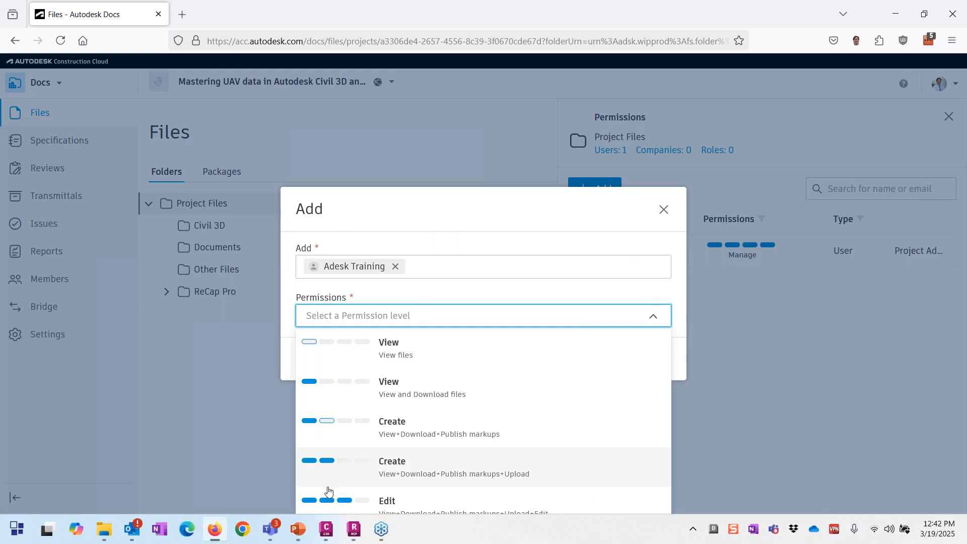
{"action": "left_click", "coordinate": [384, 500]}
{"action": "left_click", "coordinate": [652, 358]}
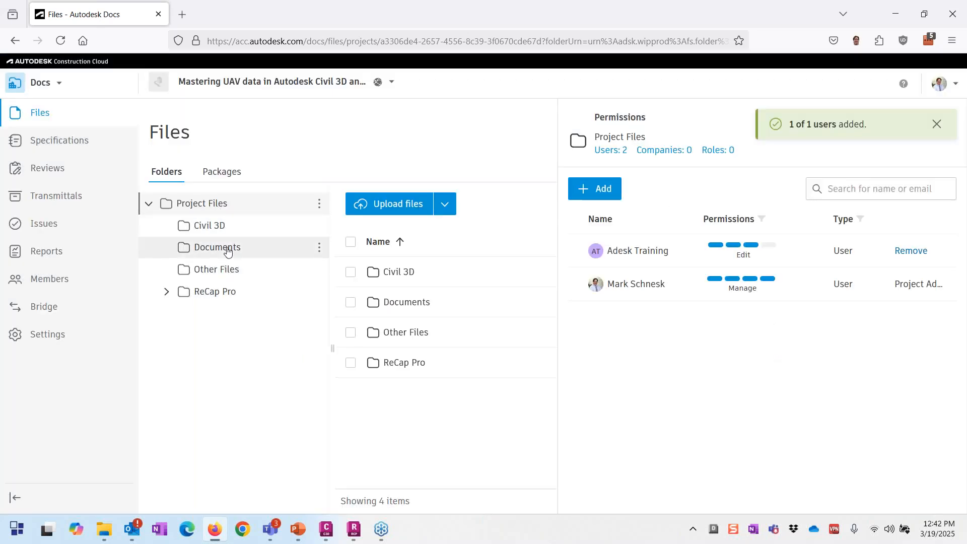
Step: Check the inherited permissions on the Documents, Other Files and Civil 3D folders
{"action": "left_click", "coordinate": [227, 248]}
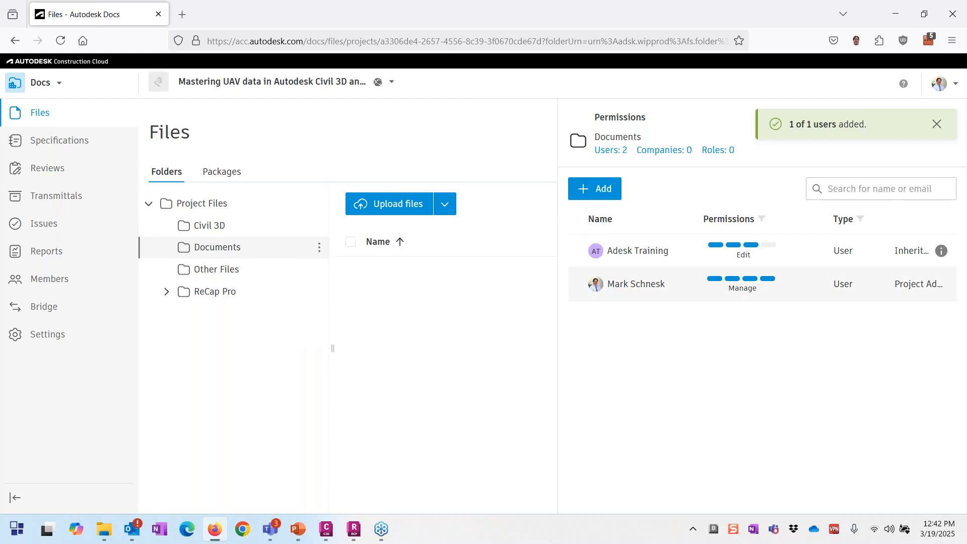
{"action": "left_click", "coordinate": [220, 272]}
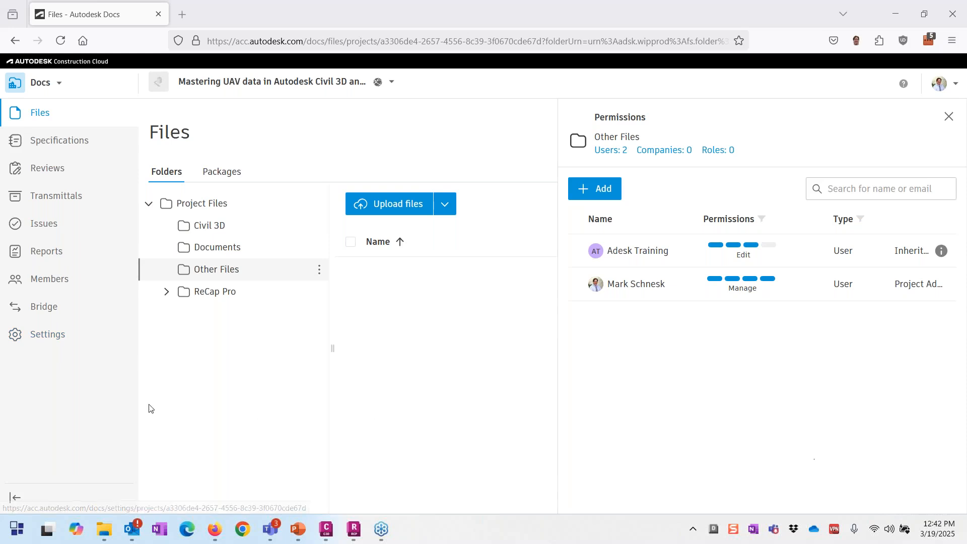
{"action": "left_click", "coordinate": [201, 231]}
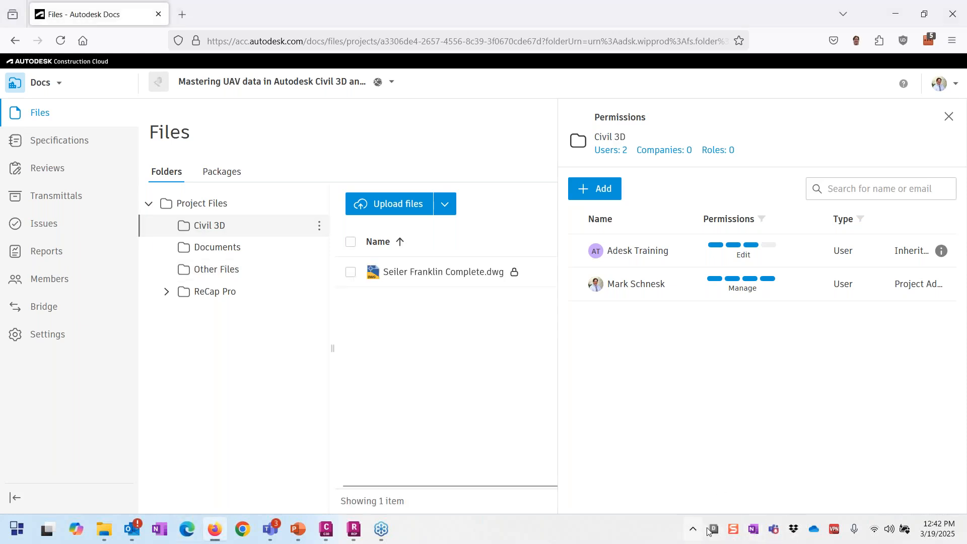
{"action": "left_click", "coordinate": [714, 532]}
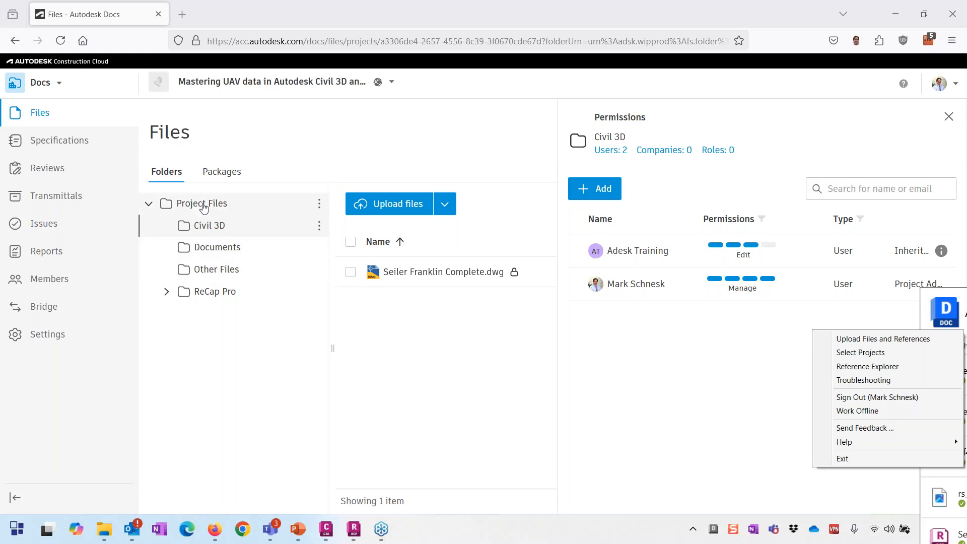
Step: In File Explorer, open the synced Autodesk Docs > SDS BIM 360 > Mastering UAV data > Project Files folder
{"action": "left_click", "coordinate": [106, 530]}
{"action": "left_click", "coordinate": [489, 433]}
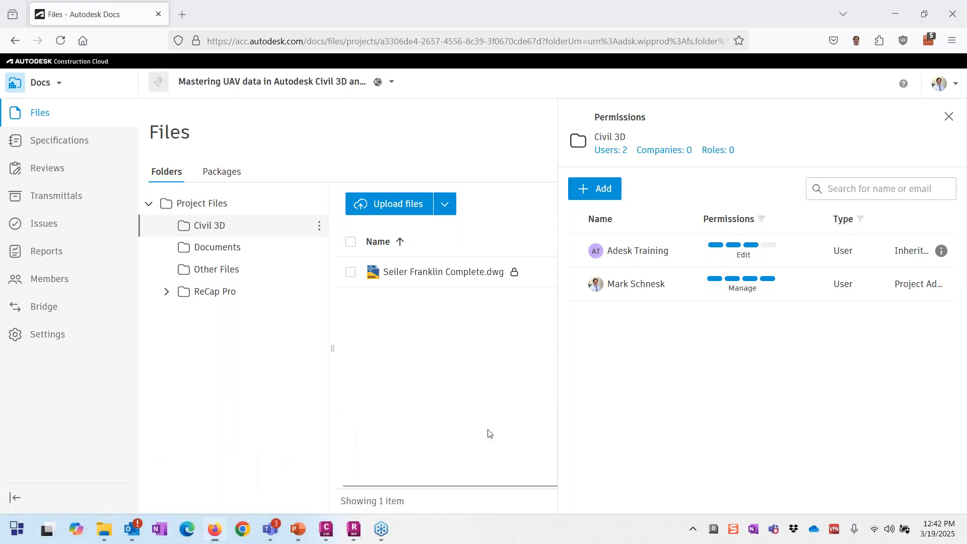
{"action": "key", "text": "super+e"}
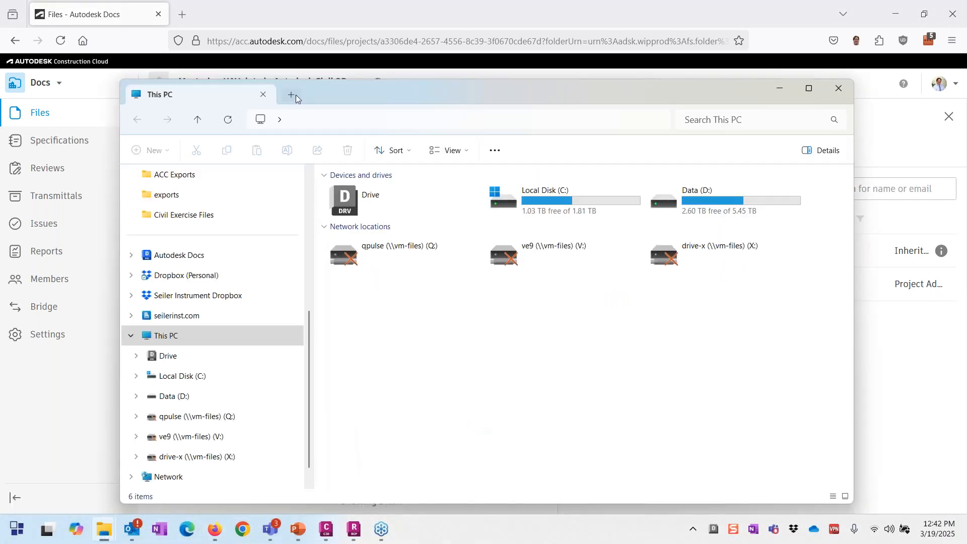
{"action": "left_click_drag", "start_coordinate": [312, 95], "coordinate": [323, 89]}
{"action": "left_click", "coordinate": [190, 249]}
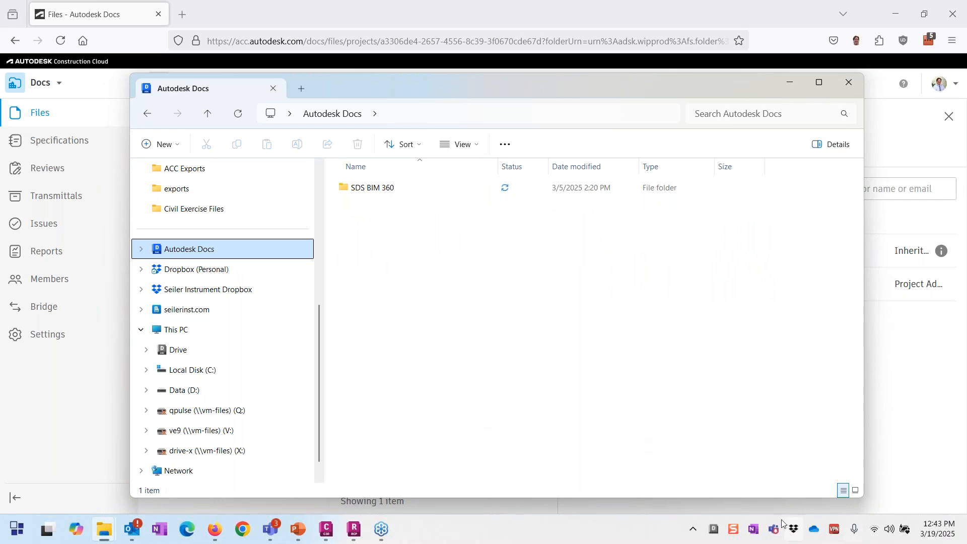
{"action": "double_click", "coordinate": [388, 188]}
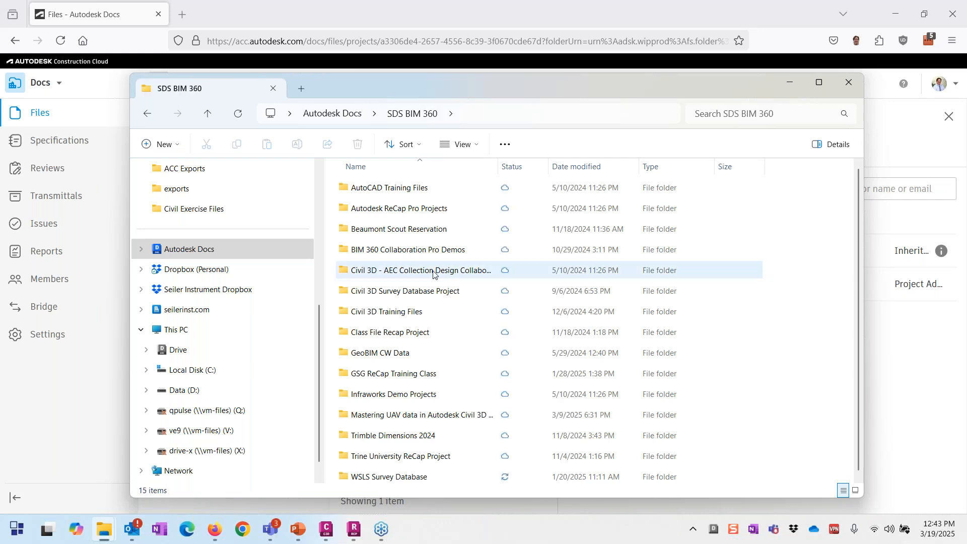
{"action": "double_click", "coordinate": [434, 413]}
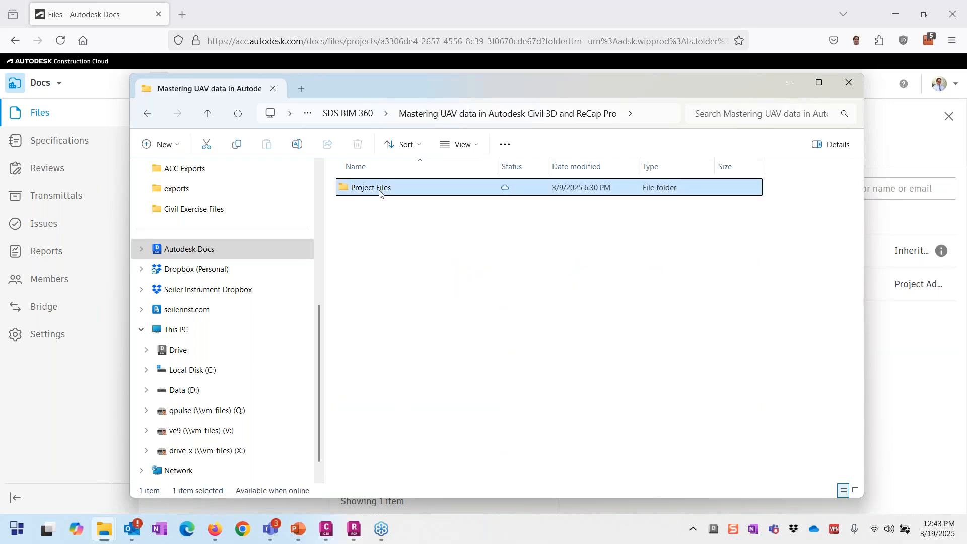
{"action": "double_click", "coordinate": [381, 192]}
Step: Compare the Docs folder tree with the synced Explorer folders, then minimize Explorer
{"action": "left_click_drag", "start_coordinate": [417, 89], "coordinate": [665, 95]}
{"action": "mouse_move", "coordinate": [224, 204]}
{"action": "left_mouse_down"}
{"action": "mouse_move", "coordinate": [147, 297]}
{"action": "mouse_move", "coordinate": [235, 167]}
{"action": "left_mouse_up"}
{"action": "mouse_move", "coordinate": [627, 168]}
{"action": "left_mouse_down"}
{"action": "mouse_move", "coordinate": [587, 190]}
{"action": "mouse_move", "coordinate": [635, 164]}
{"action": "mouse_move", "coordinate": [623, 171]}
{"action": "left_mouse_up"}
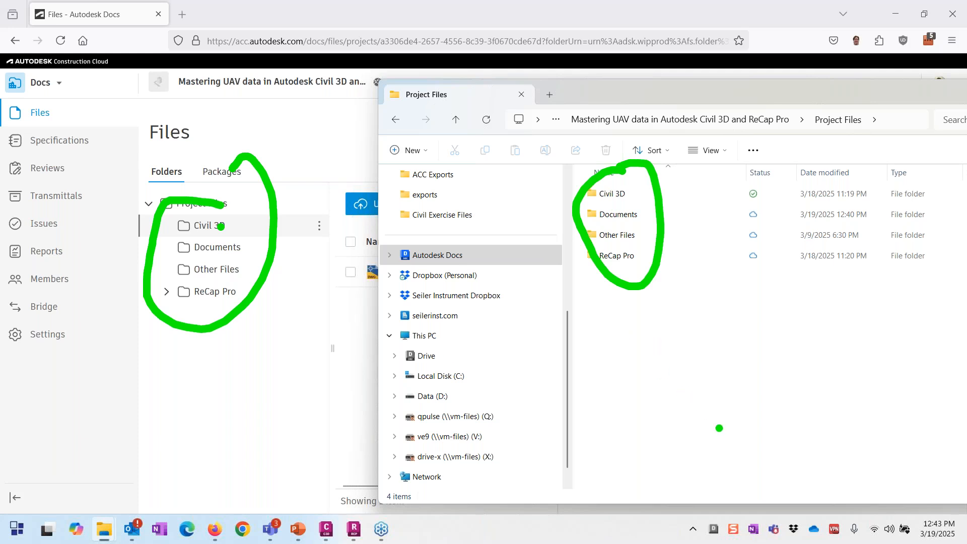
{"action": "mouse_move", "coordinate": [720, 428]}
{"action": "left_mouse_down"}
{"action": "mouse_move", "coordinate": [636, 259]}
{"action": "mouse_move", "coordinate": [634, 277]}
{"action": "mouse_move", "coordinate": [574, 341]}
{"action": "mouse_move", "coordinate": [400, 346]}
{"action": "mouse_move", "coordinate": [277, 285]}
{"action": "left_mouse_up"}
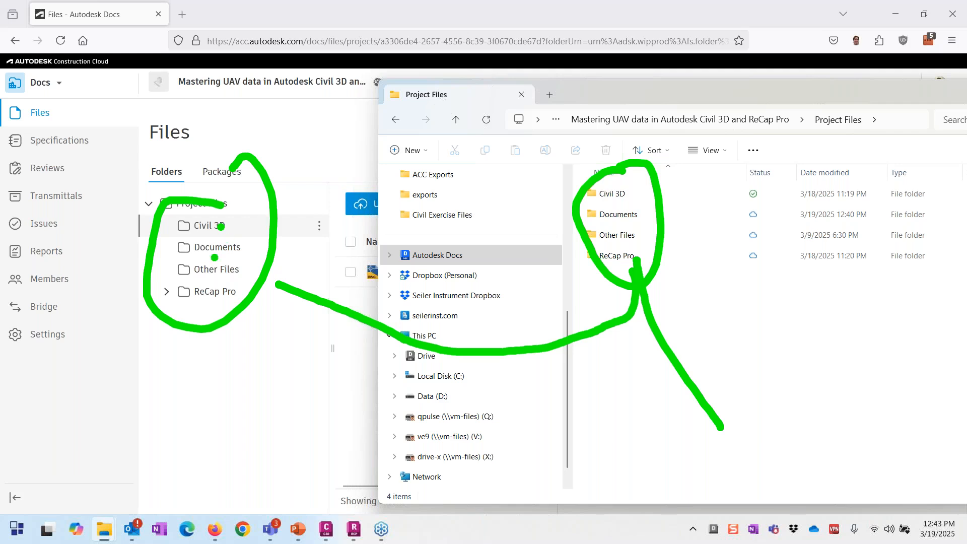
{"action": "mouse_move", "coordinate": [212, 250]}
{"action": "left_mouse_down"}
{"action": "mouse_move", "coordinate": [232, 313]}
{"action": "mouse_move", "coordinate": [644, 398]}
{"action": "mouse_move", "coordinate": [618, 428]}
{"action": "left_mouse_up"}
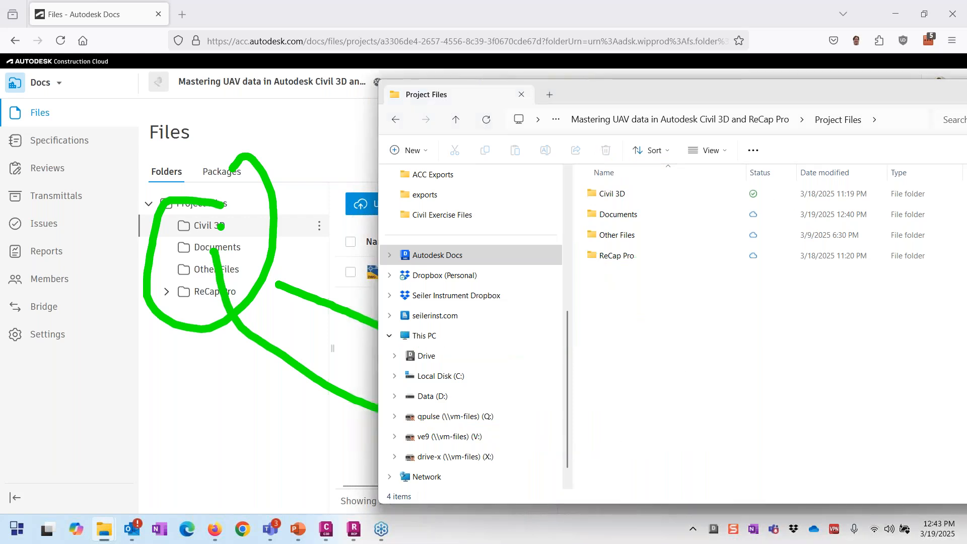
{"action": "key", "text": "Escape"}
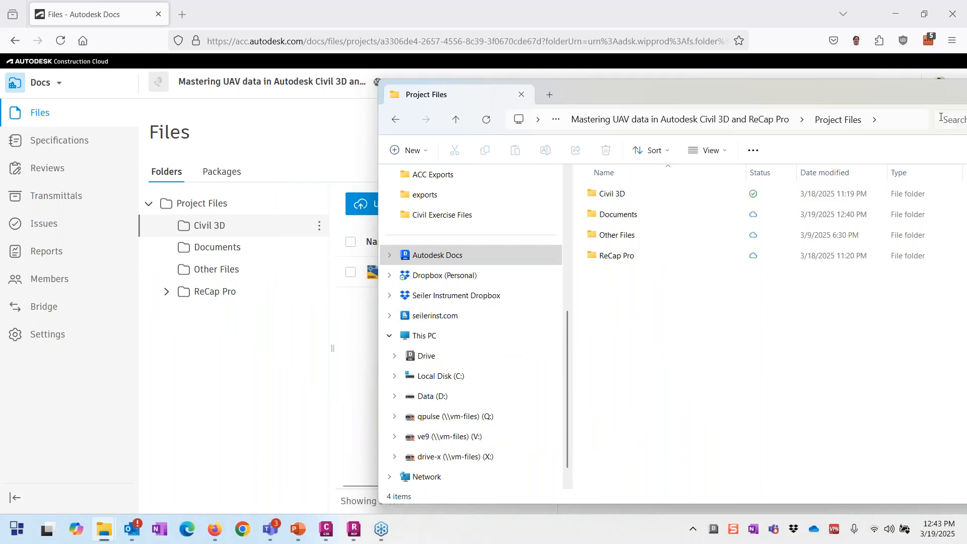
{"action": "left_click_drag", "start_coordinate": [836, 100], "coordinate": [659, 147]}
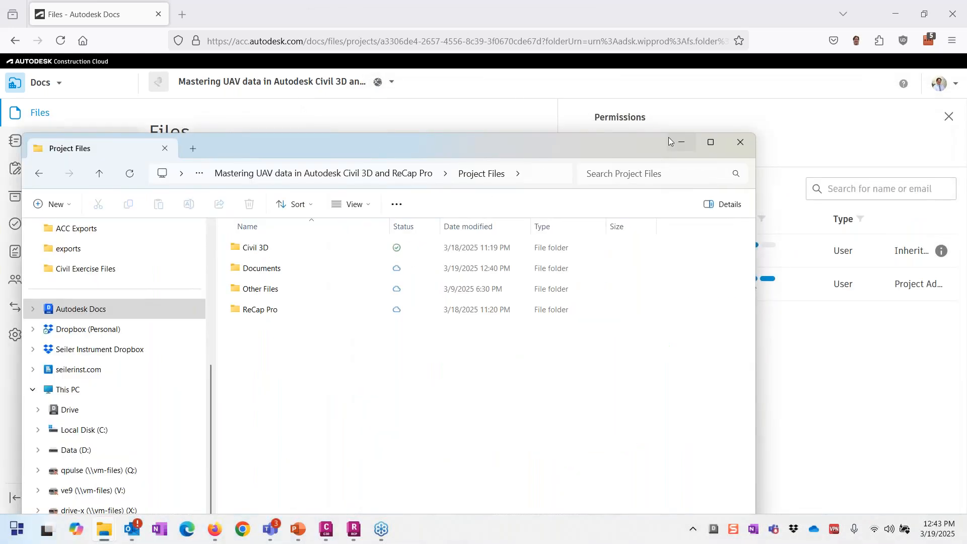
{"action": "left_click", "coordinate": [670, 140]}
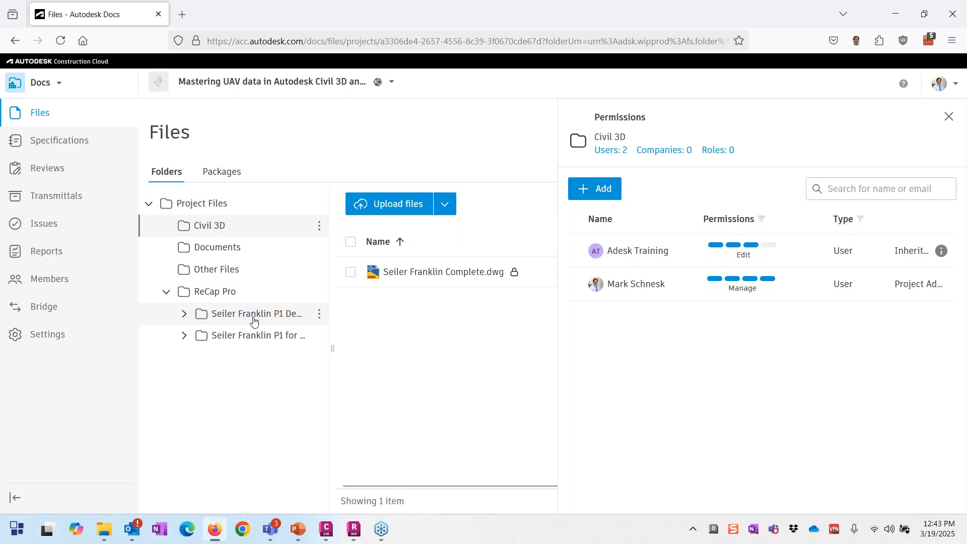
Step: After the ground-classified file errors, open Seiler Franklin P1 for Cloud.rcp in the viewer instead
{"action": "left_click", "coordinate": [253, 317]}
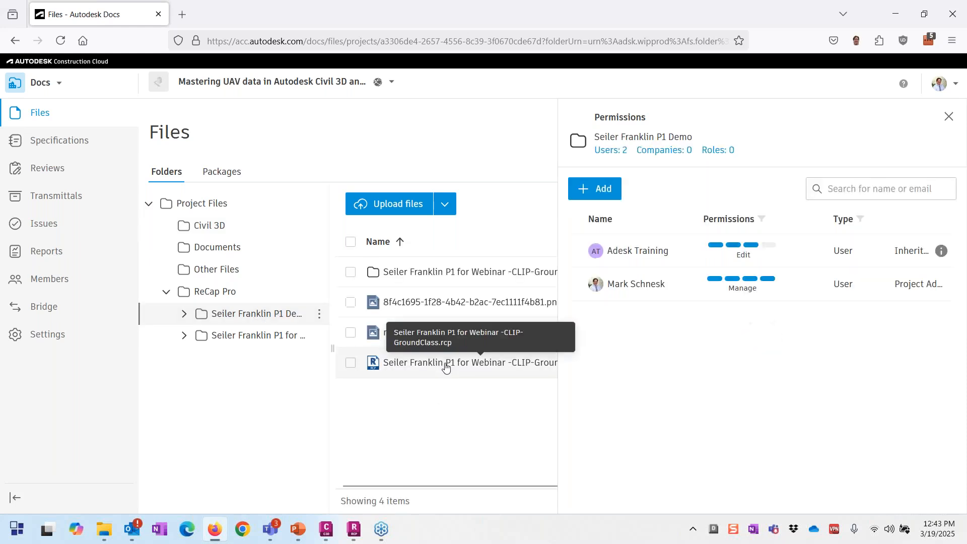
{"action": "left_click", "coordinate": [446, 363]}
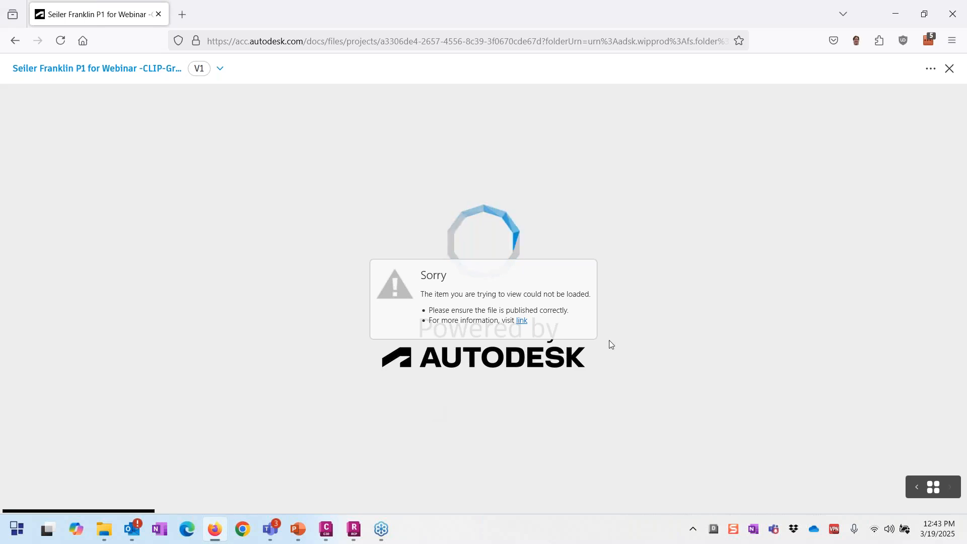
{"action": "left_click", "coordinate": [14, 40]}
{"action": "left_click", "coordinate": [171, 336]}
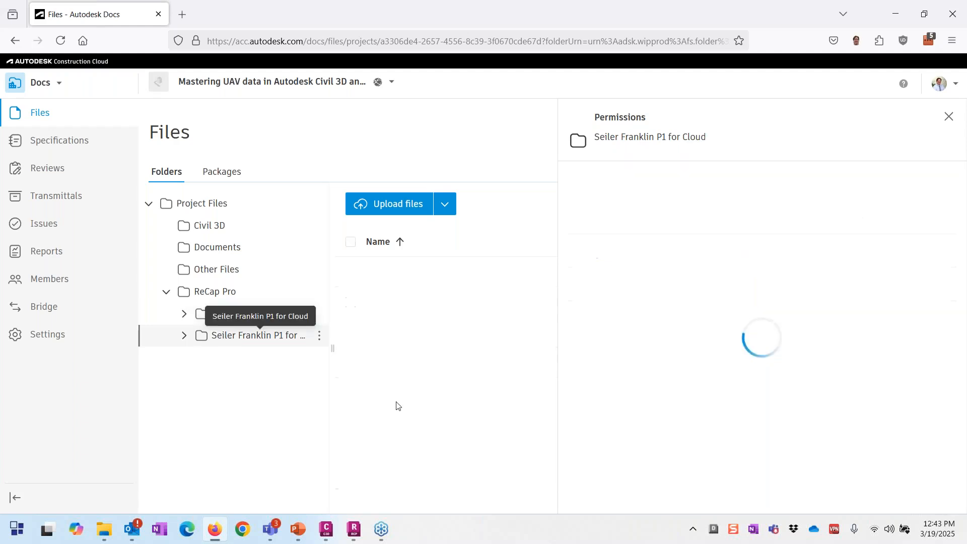
{"action": "left_click", "coordinate": [412, 363]}
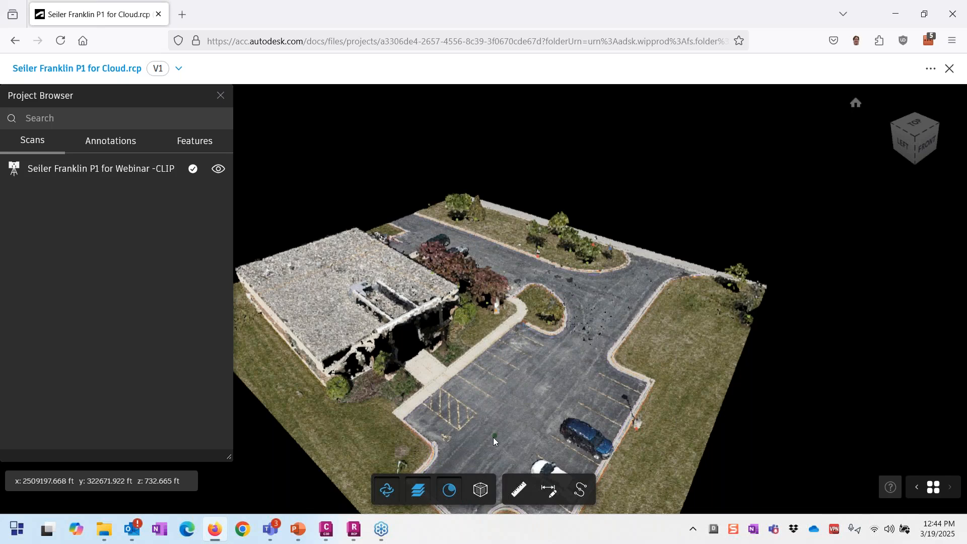
Step: Preview Intensity, Elevation, Shading and Normal colouring, return to RGB, and enable lower-strength Eye Dome Lighting
{"action": "left_click_drag", "start_coordinate": [494, 437], "coordinate": [582, 277]}
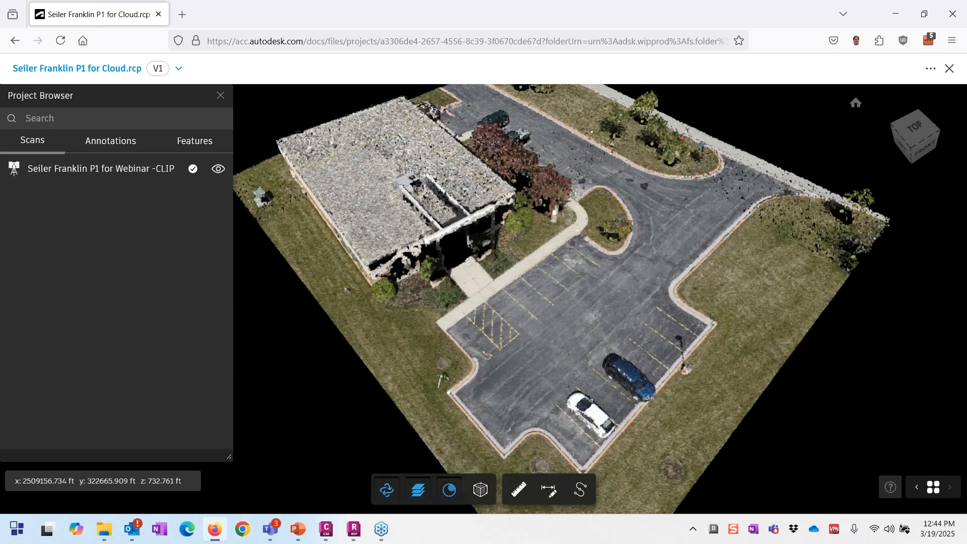
{"action": "left_click", "coordinate": [481, 489]}
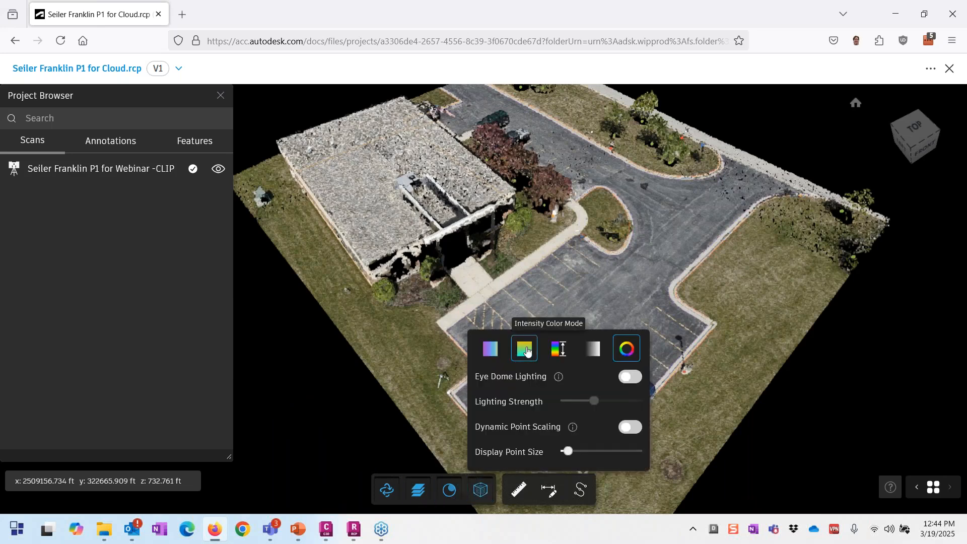
{"action": "left_click", "coordinate": [527, 351]}
{"action": "left_click", "coordinate": [560, 352]}
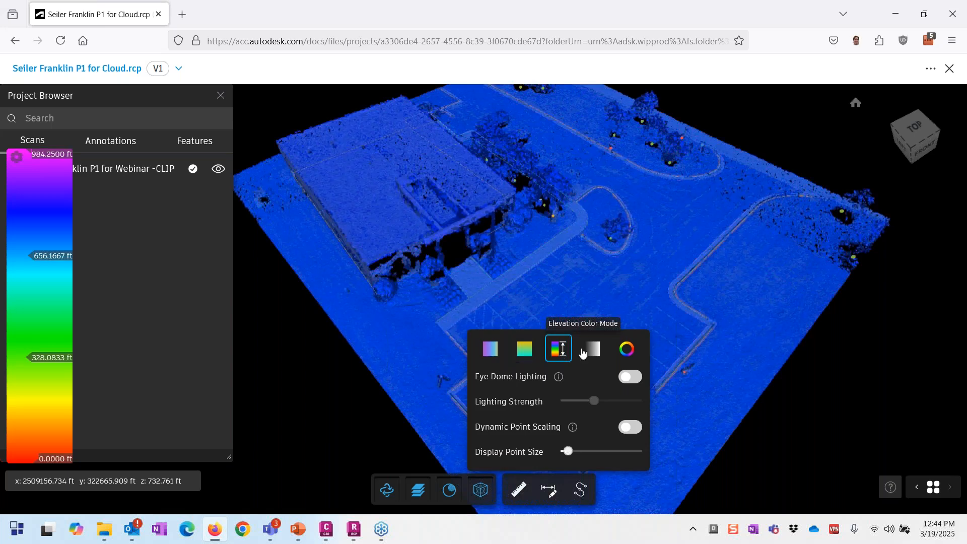
{"action": "left_click", "coordinate": [591, 352]}
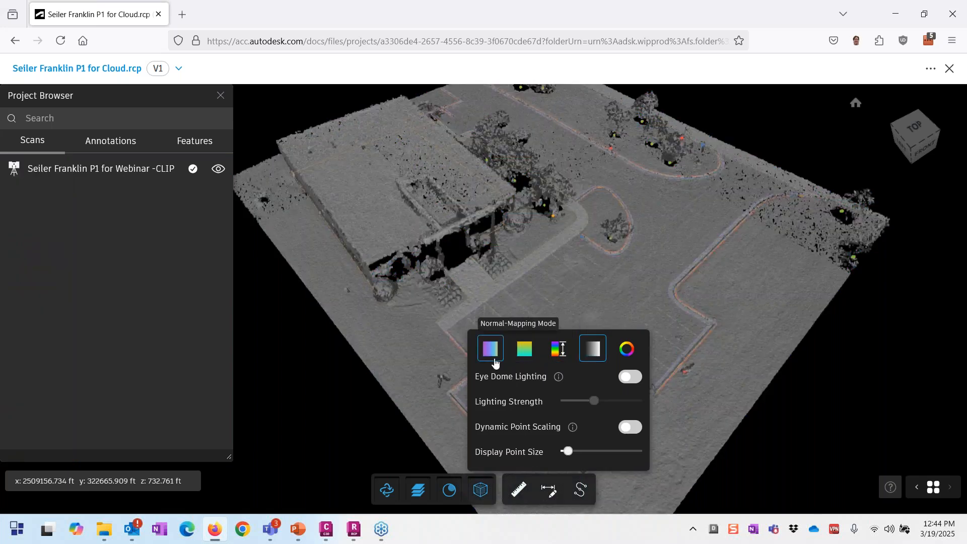
{"action": "left_click", "coordinate": [494, 356]}
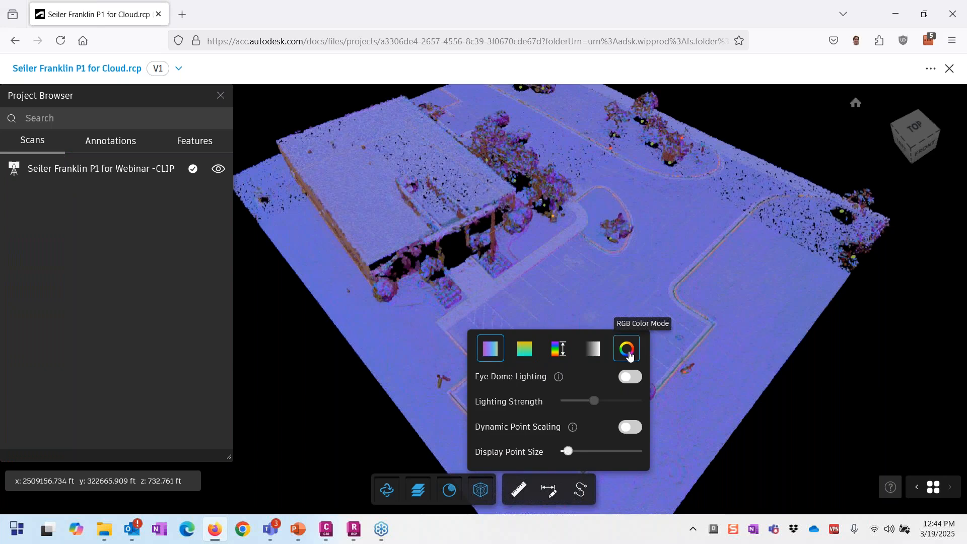
{"action": "left_click", "coordinate": [628, 351]}
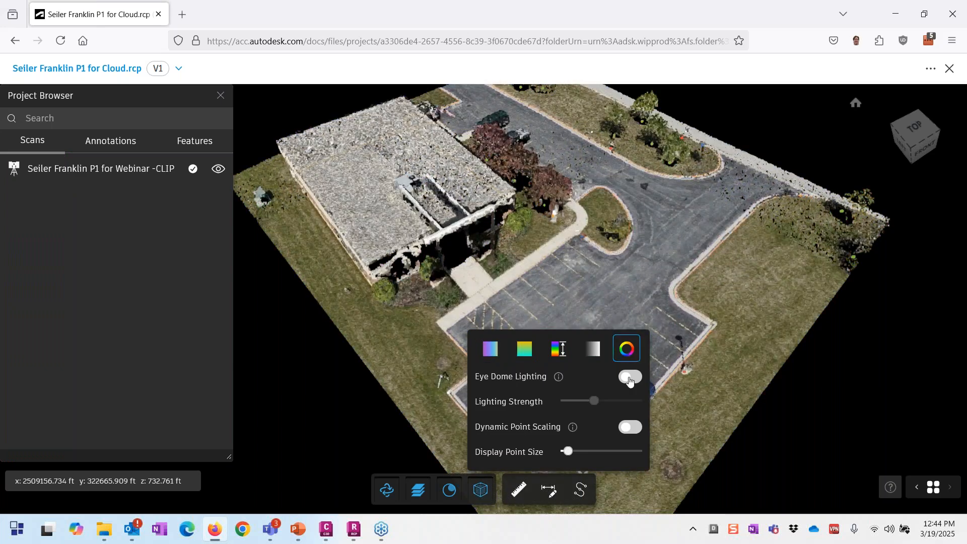
{"action": "left_click", "coordinate": [629, 378]}
{"action": "left_click_drag", "start_coordinate": [596, 403], "coordinate": [582, 407]}
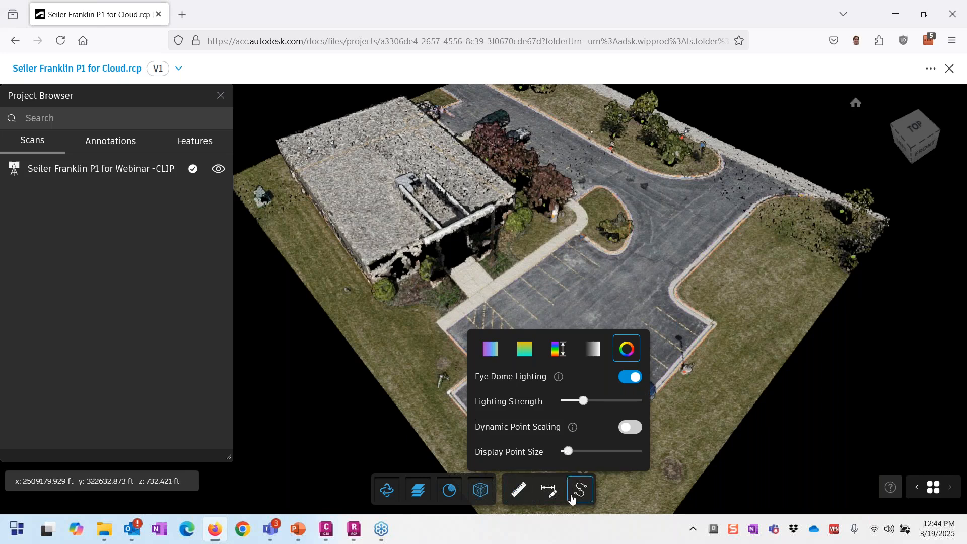
Step: Try a measurement across the parking lot, then cancel the unfinished one
{"action": "left_click", "coordinate": [546, 498]}
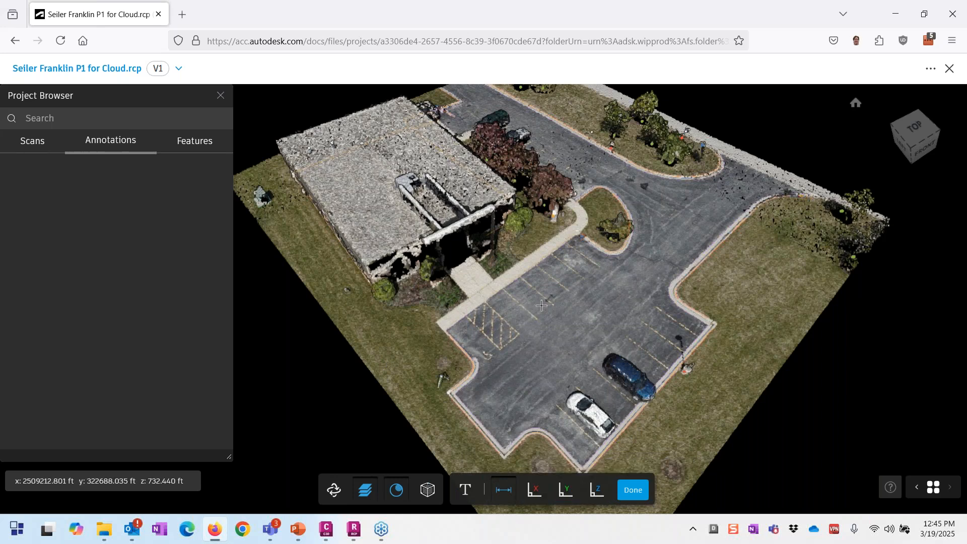
{"action": "scroll", "coordinate": [542, 306], "scroll_direction": "up", "scroll_amount": 1}
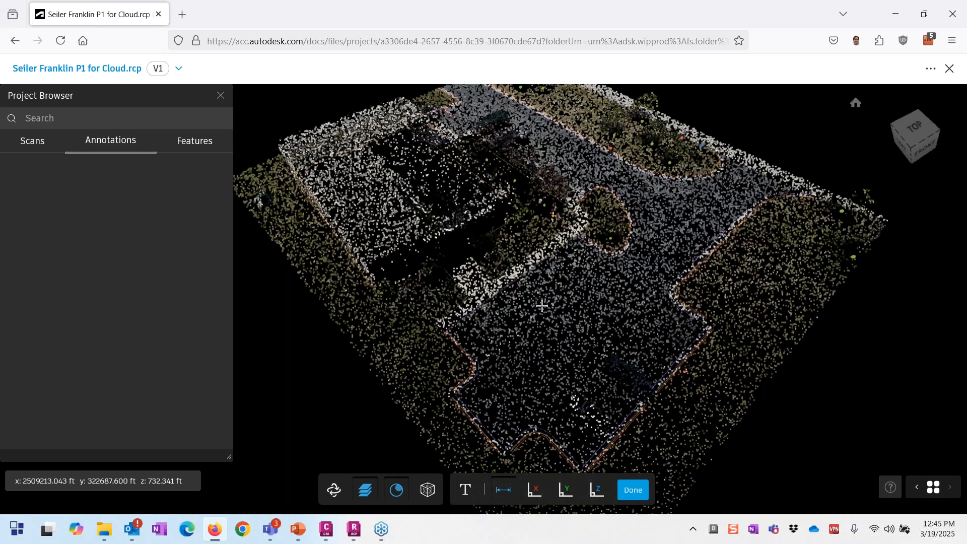
{"action": "left_click", "coordinate": [539, 320]}
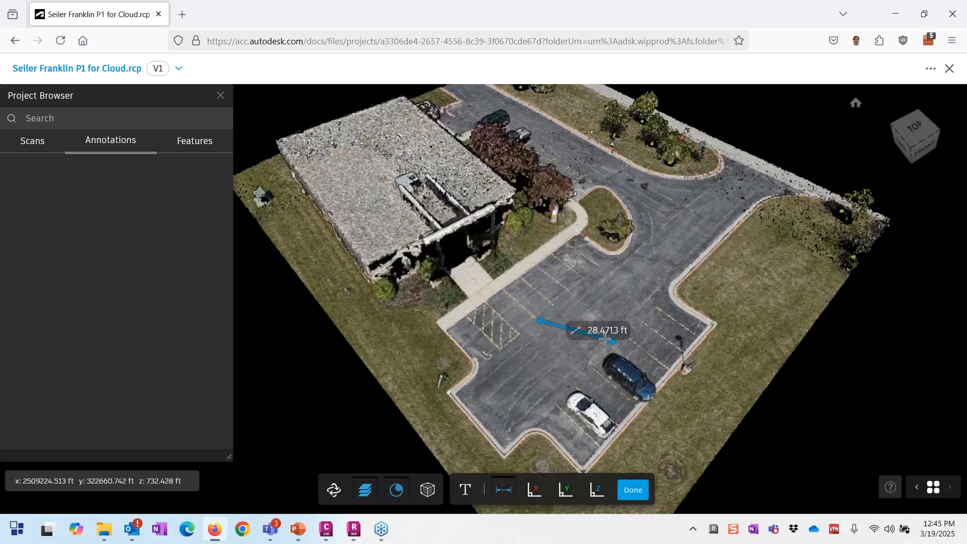
{"action": "left_click", "coordinate": [649, 366]}
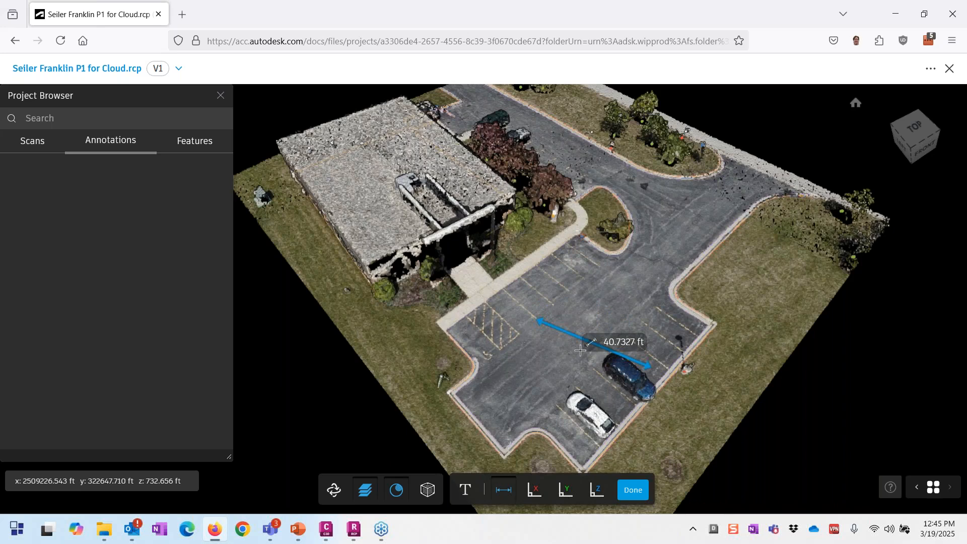
{"action": "left_click", "coordinate": [540, 301]}
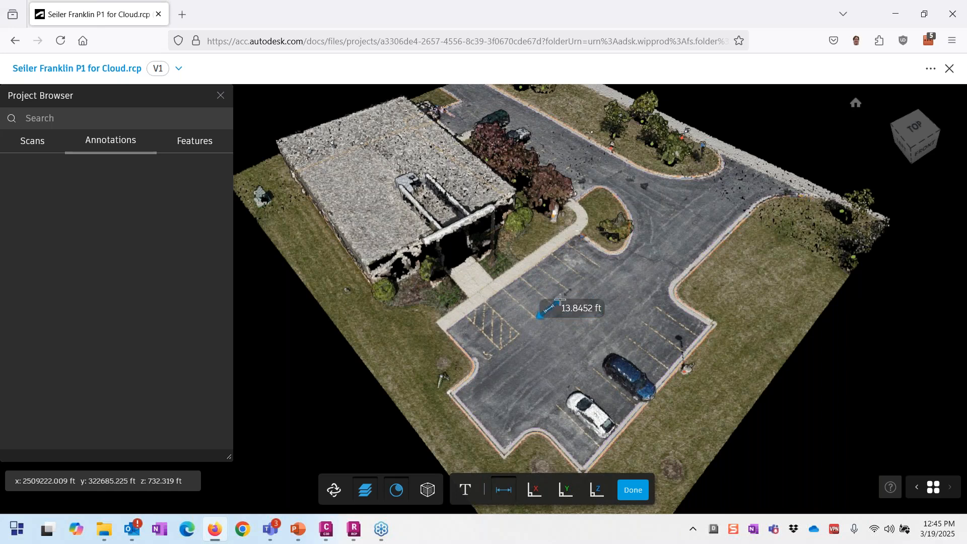
{"action": "key", "text": "Escape"}
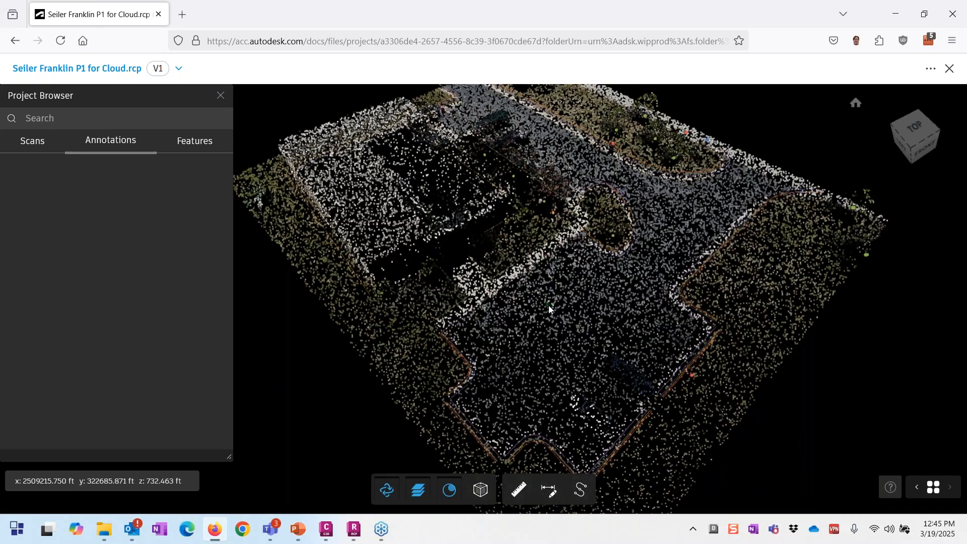
{"action": "scroll", "coordinate": [549, 305], "scroll_direction": "up", "scroll_amount": 5}
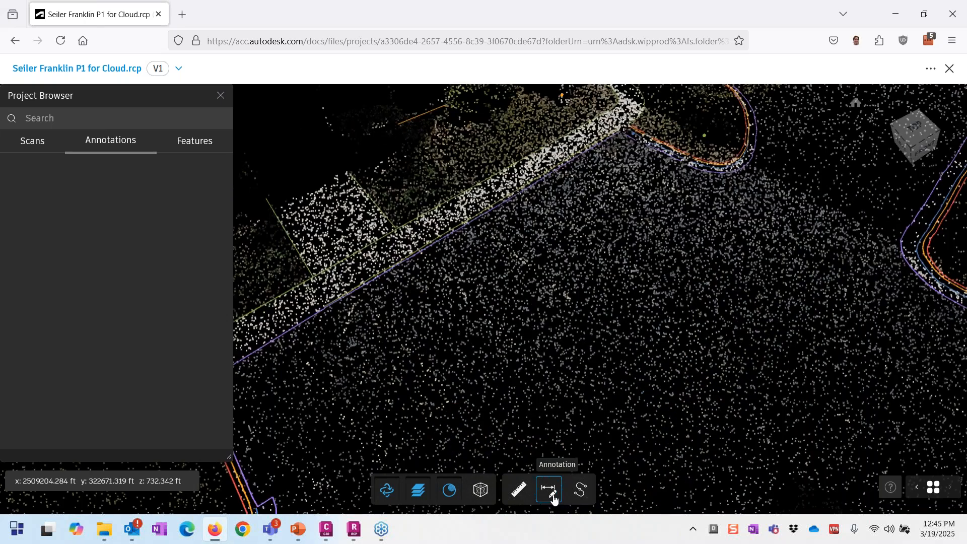
Step: Measure a parking stall's width at about 9' 1-1/4" and clear the measurement
{"action": "left_click", "coordinate": [554, 498]}
{"action": "left_click", "coordinate": [597, 490]}
{"action": "left_click", "coordinate": [631, 490]}
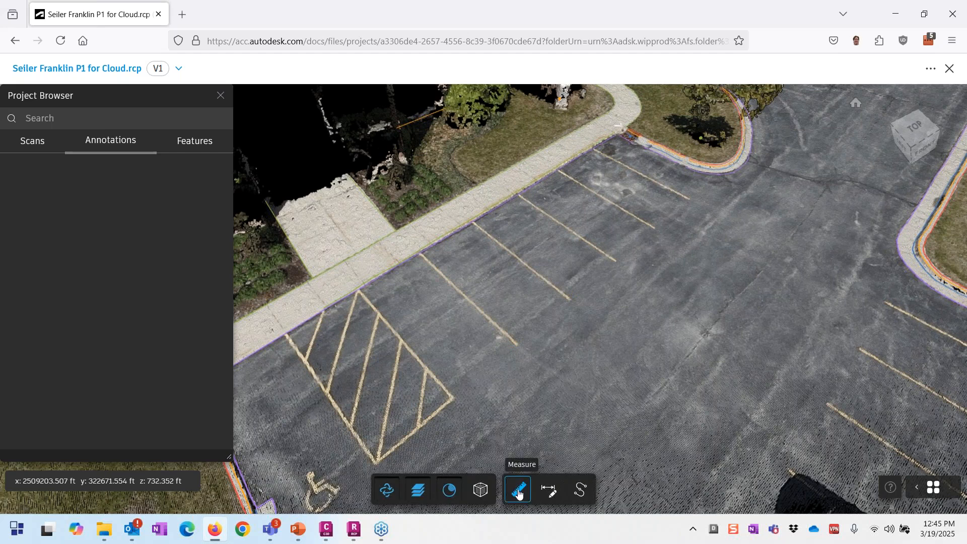
{"action": "left_click", "coordinate": [519, 491]}
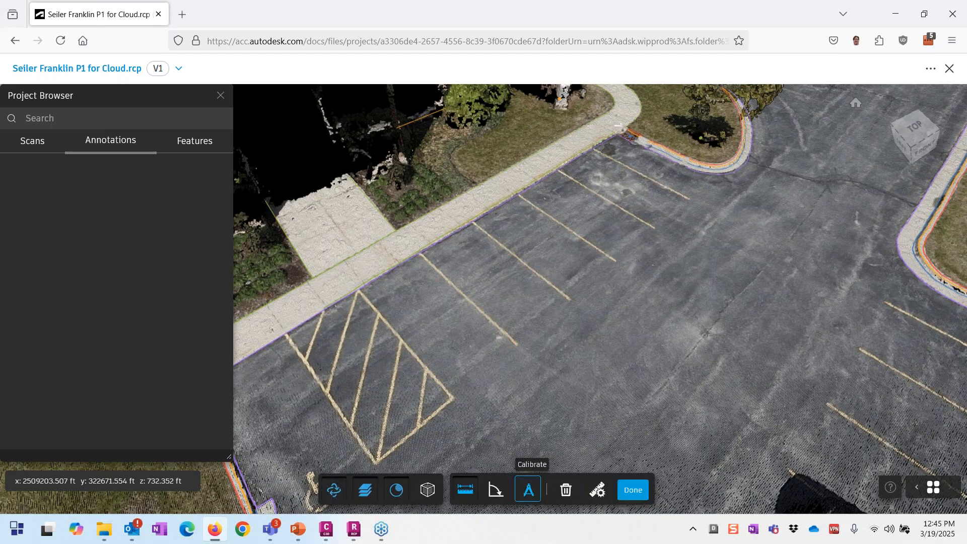
{"action": "left_click", "coordinate": [516, 343]}
{"action": "left_click", "coordinate": [569, 299]}
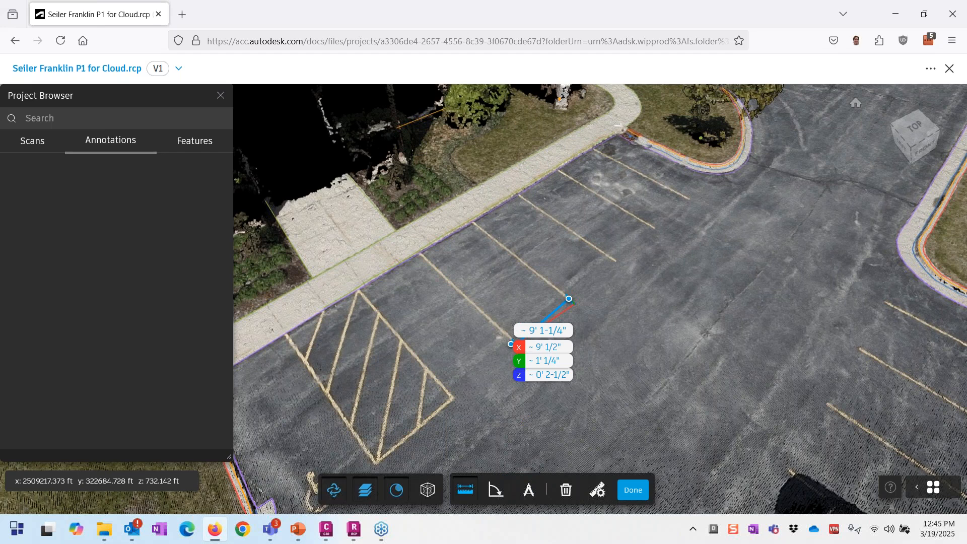
{"action": "left_click", "coordinate": [626, 490]}
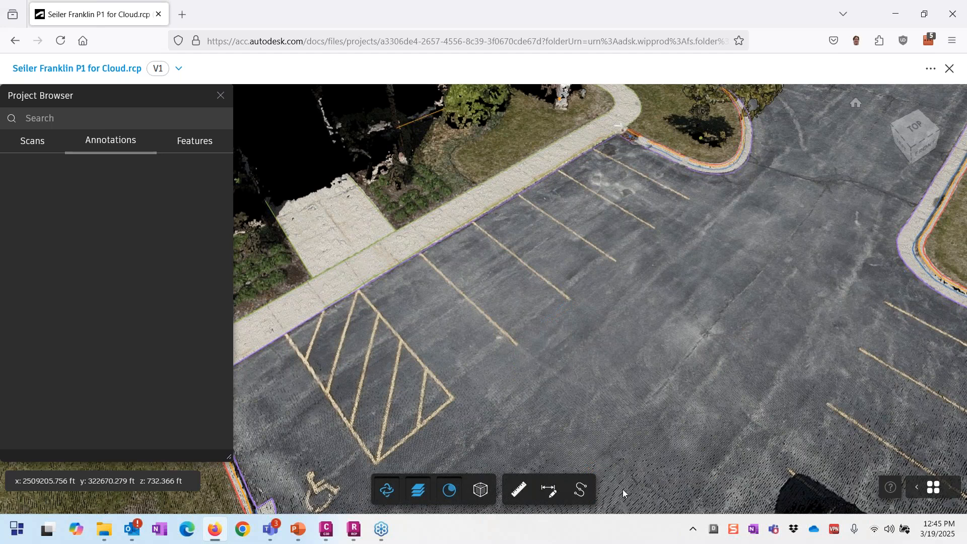
Step: Orbit the cloud to low side and higher rear views of the curbs
{"action": "scroll", "coordinate": [520, 334], "scroll_direction": "down", "scroll_amount": 5}
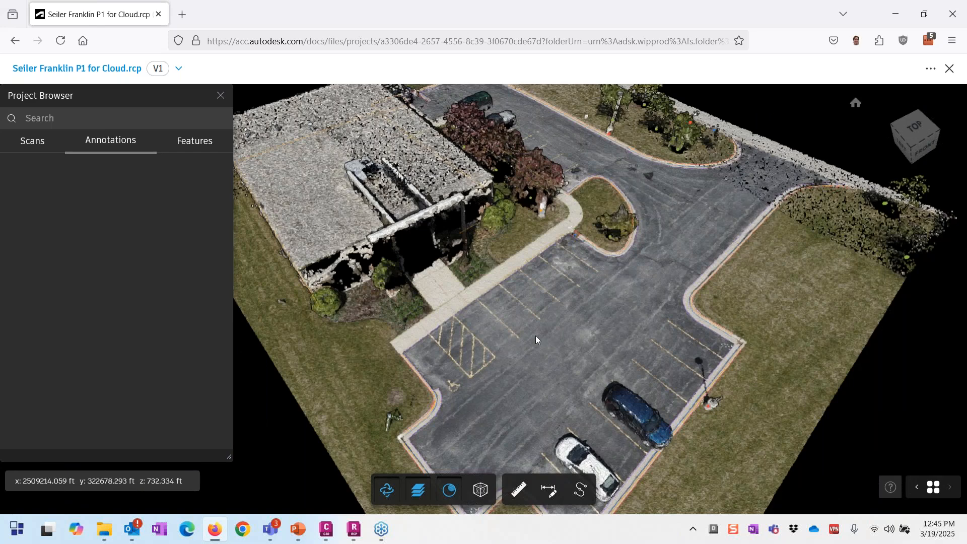
{"action": "scroll", "coordinate": [536, 336], "scroll_direction": "down", "scroll_amount": 1}
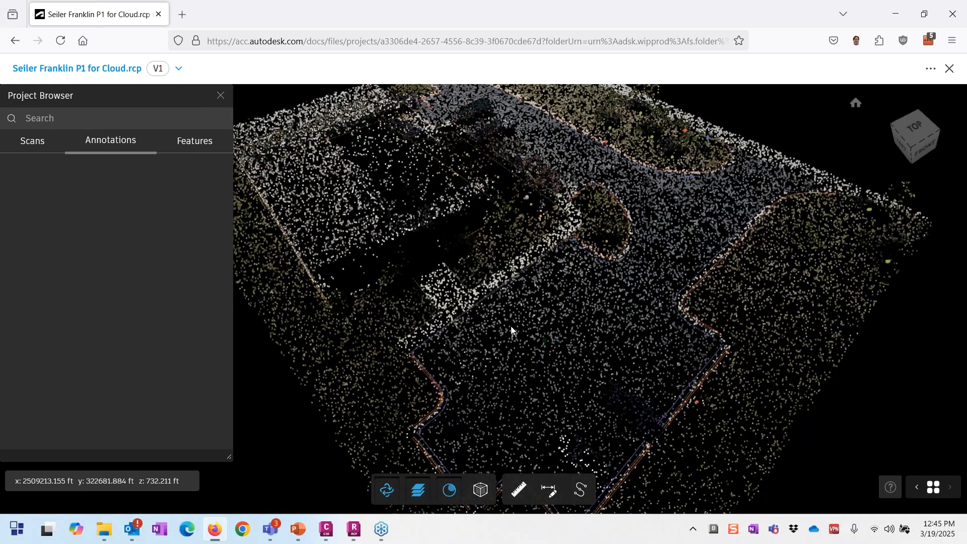
{"action": "scroll", "coordinate": [717, 321], "scroll_direction": "up", "scroll_amount": 5}
{"action": "left_click_drag", "start_coordinate": [716, 320], "coordinate": [566, 299]}
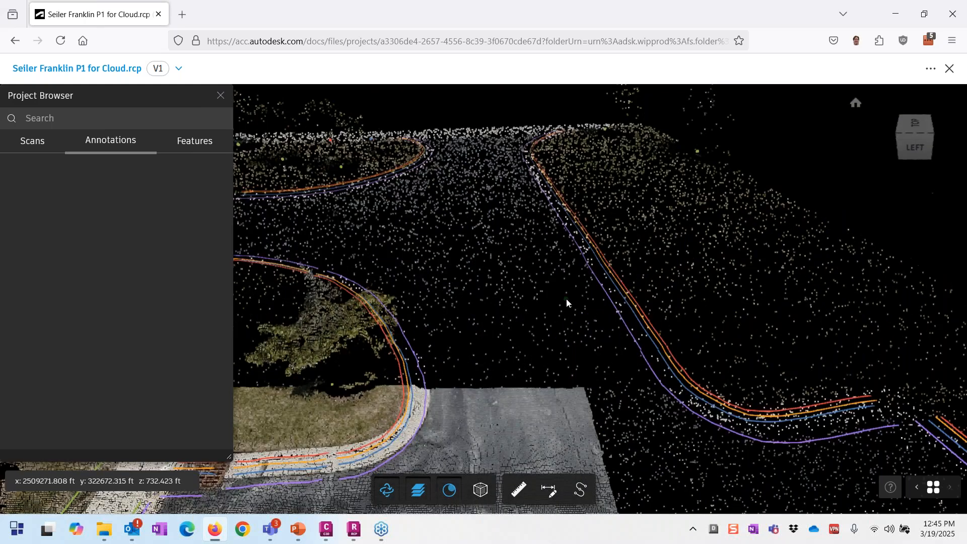
{"action": "scroll", "coordinate": [566, 298], "scroll_direction": "up", "scroll_amount": 2}
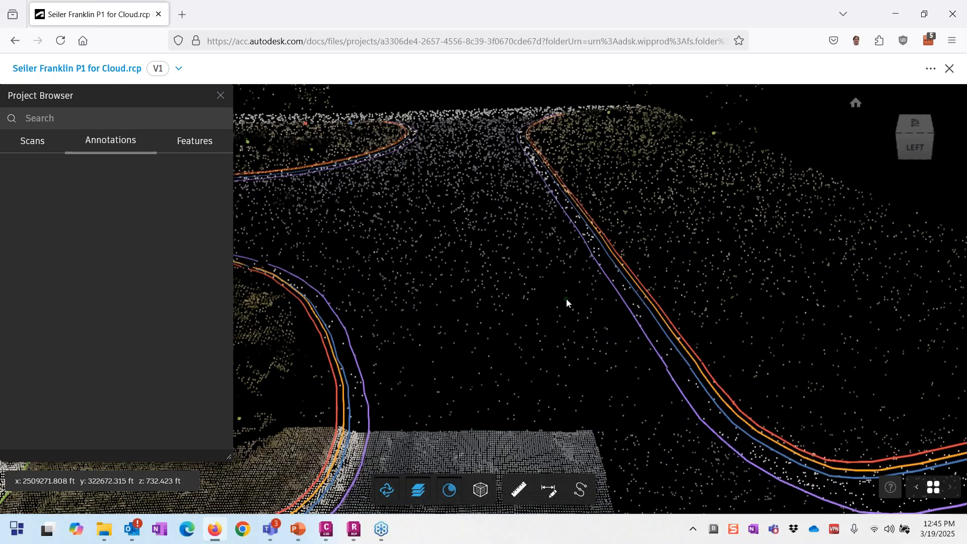
{"action": "scroll", "coordinate": [488, 319], "scroll_direction": "down", "scroll_amount": 2}
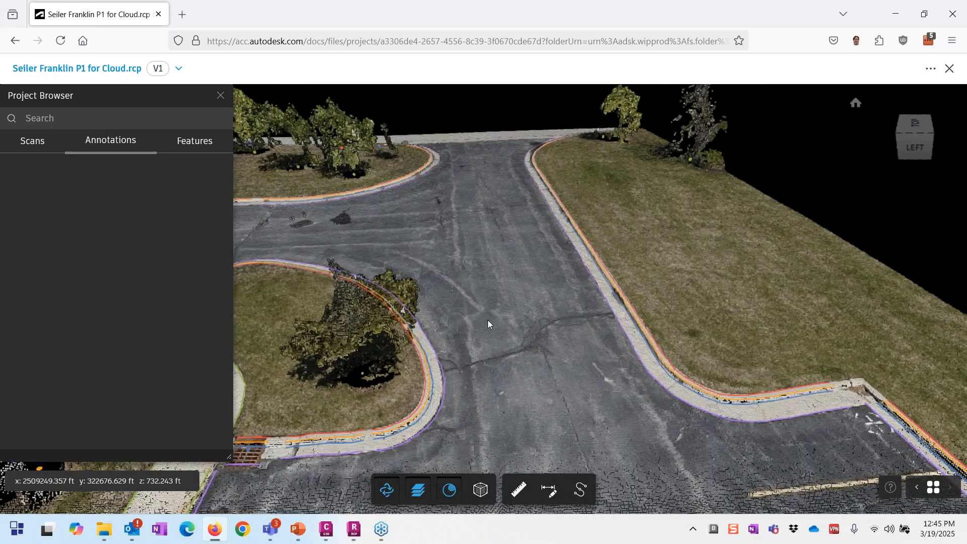
{"action": "left_click_drag", "start_coordinate": [488, 320], "coordinate": [460, 248]}
Step: Open the 3D Point feature templates' Manage Schema list with Bench, Bollard, Fire Hydrant and Lighting
{"action": "scroll", "coordinate": [459, 248], "scroll_direction": "up", "scroll_amount": 6}
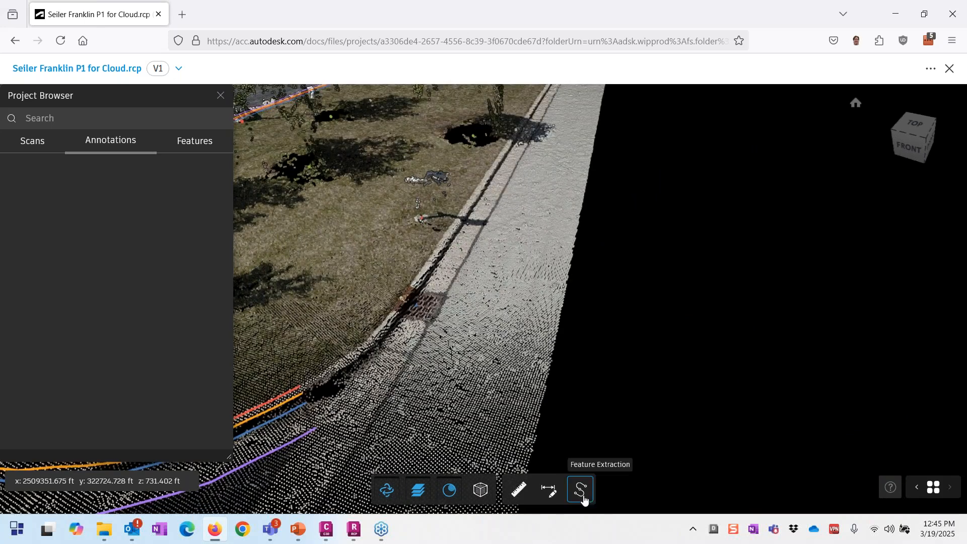
{"action": "left_click", "coordinate": [583, 496]}
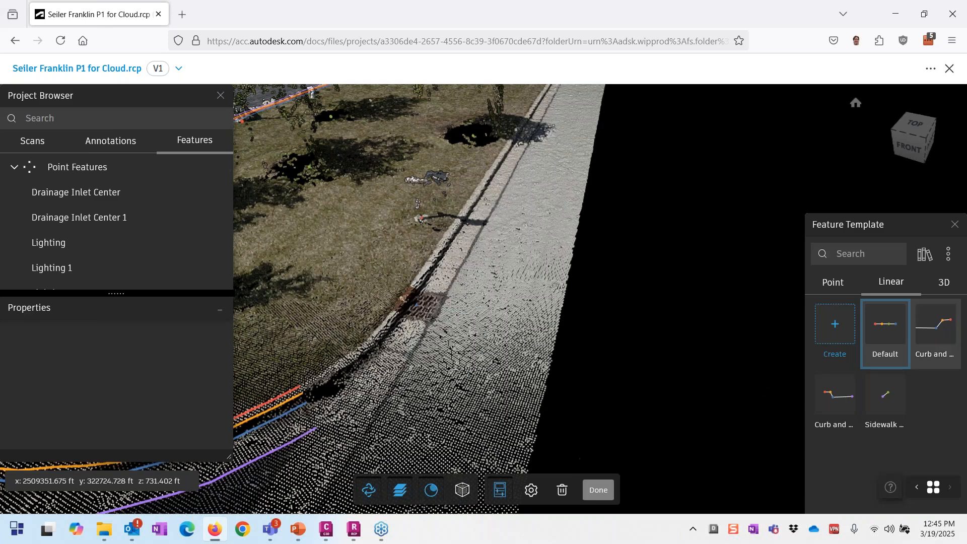
{"action": "left_click", "coordinate": [940, 287]}
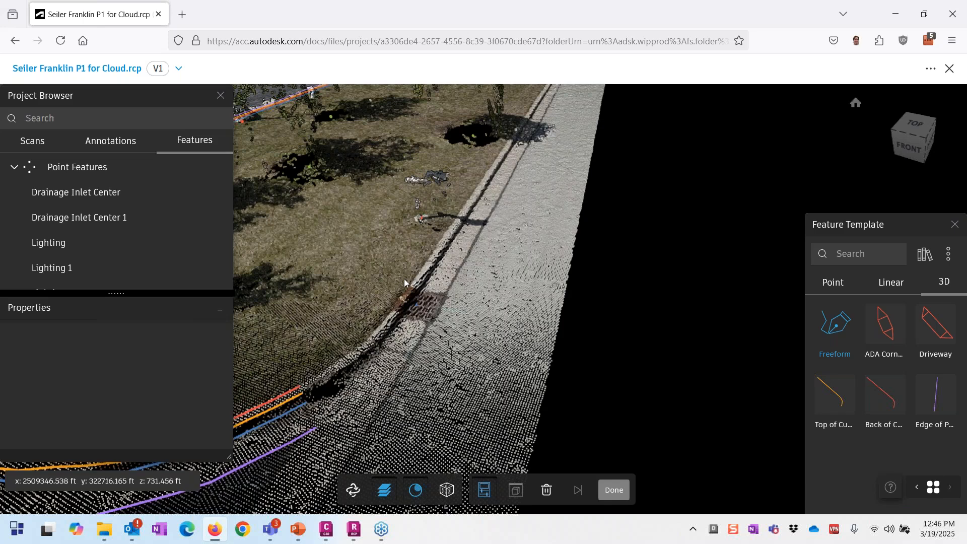
{"action": "left_click", "coordinate": [836, 289]}
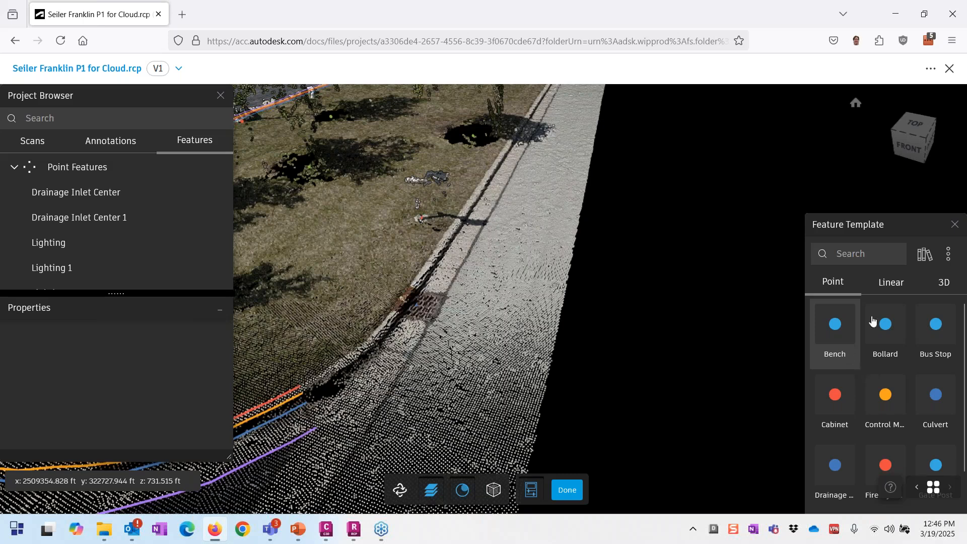
{"action": "left_click", "coordinate": [924, 256]}
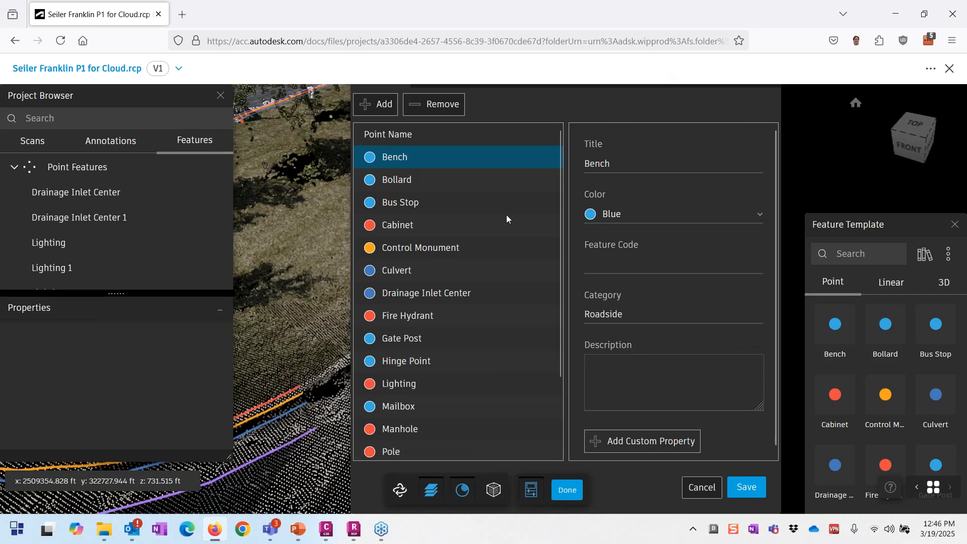
Step: Review the Bollard, Bus Stop, Cabinet, Gate Post and Fire Hydrant point types, highlighting Fire Hydrant's HYD code
{"action": "left_click", "coordinate": [399, 180]}
{"action": "left_click", "coordinate": [391, 204]}
{"action": "left_click", "coordinate": [393, 229]}
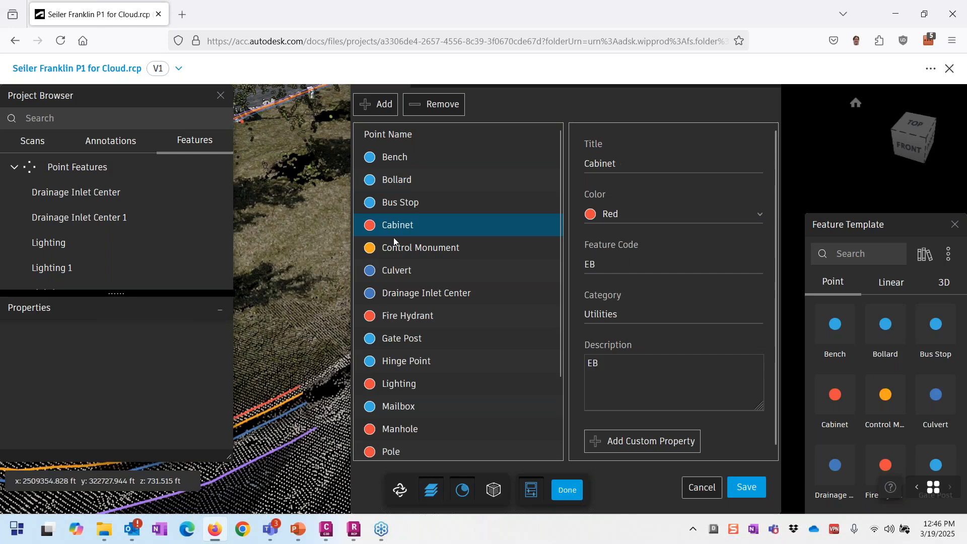
{"action": "left_click", "coordinate": [392, 334]}
{"action": "left_click", "coordinate": [404, 315]}
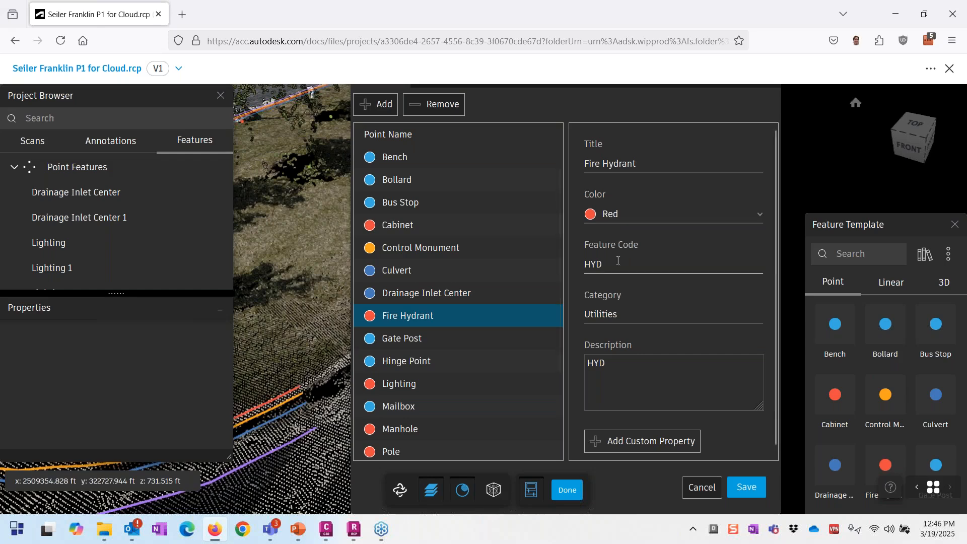
{"action": "left_click_drag", "start_coordinate": [605, 265], "coordinate": [576, 266]}
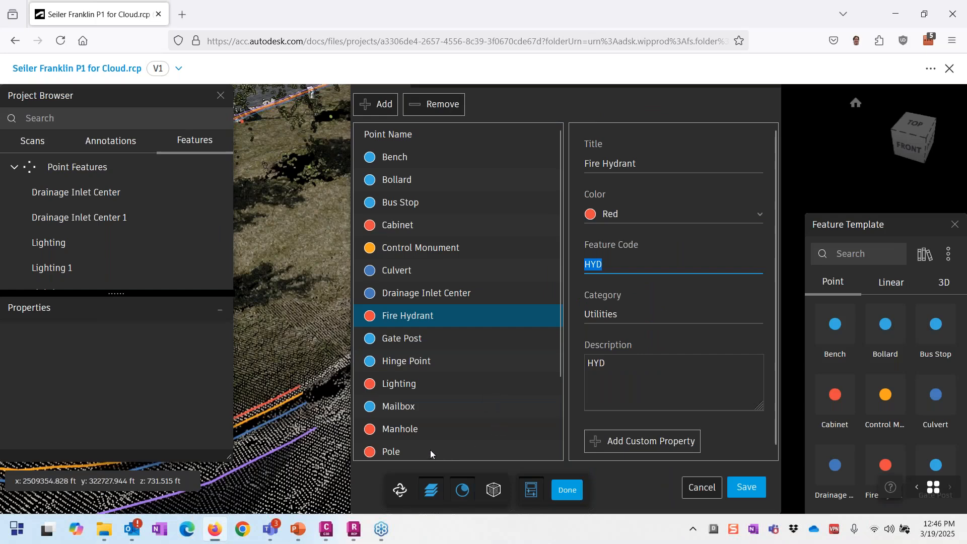
Step: Close the schema editor without saving, returning to the point cloud
{"action": "scroll", "coordinate": [707, 210], "scroll_direction": "down", "scroll_amount": 1}
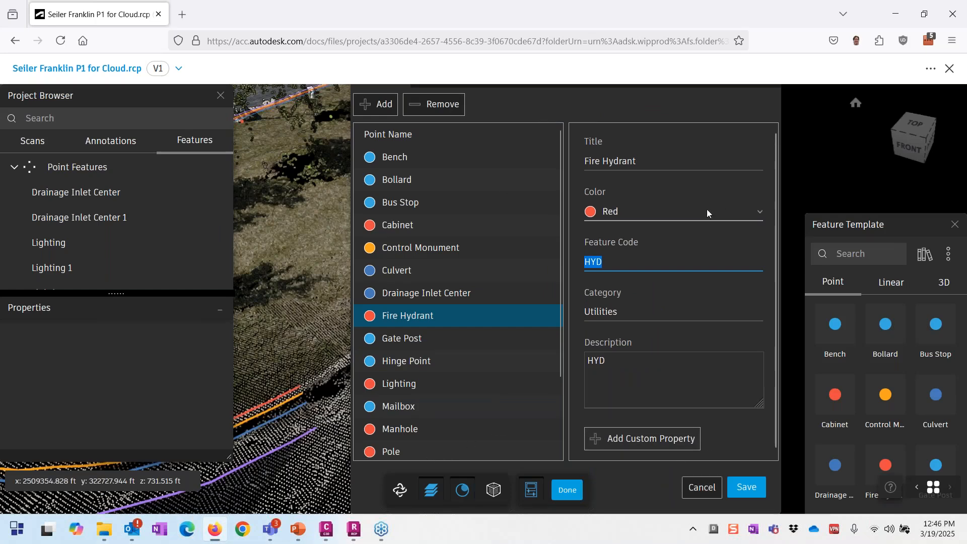
{"action": "key", "text": "Escape"}
{"action": "left_click", "coordinate": [639, 108]}
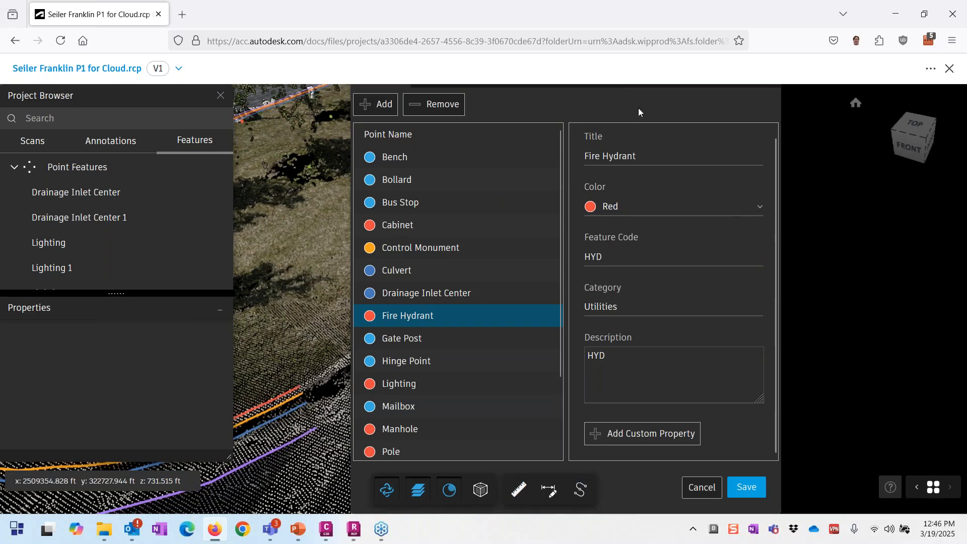
{"action": "left_click", "coordinate": [702, 487]}
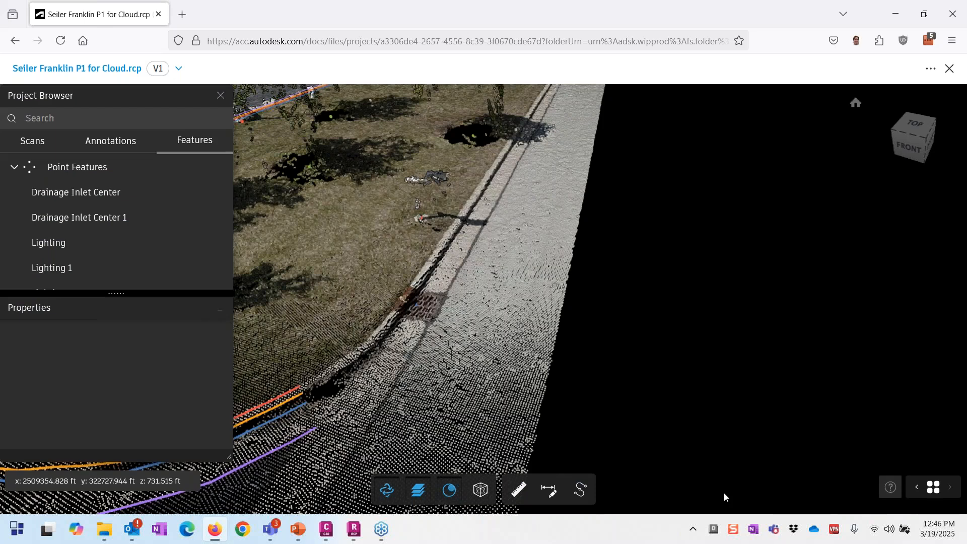
Step: Frame the straight curb by the drain and start linear feature extraction with the Default template
{"action": "scroll", "coordinate": [607, 327], "scroll_direction": "down", "scroll_amount": 3}
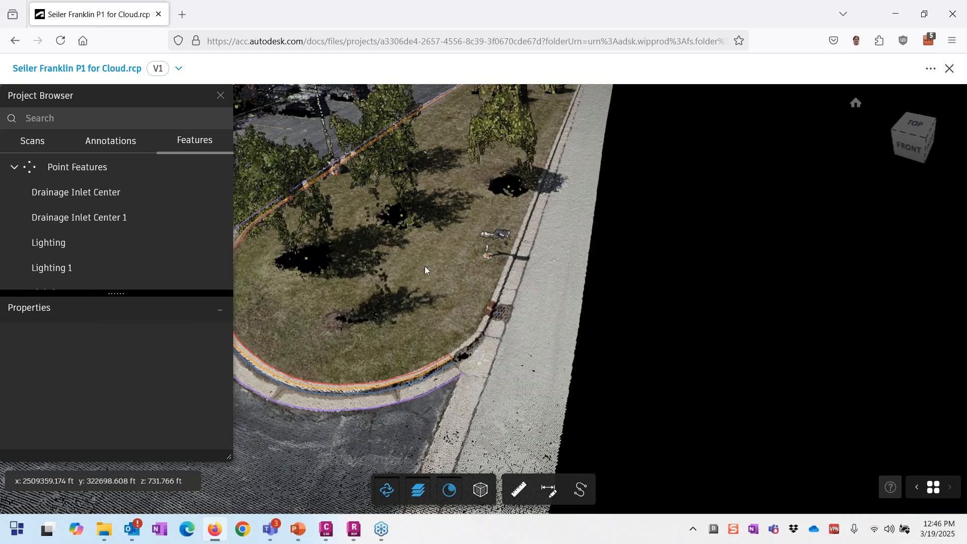
{"action": "left_click_drag", "start_coordinate": [500, 291], "coordinate": [520, 295]}
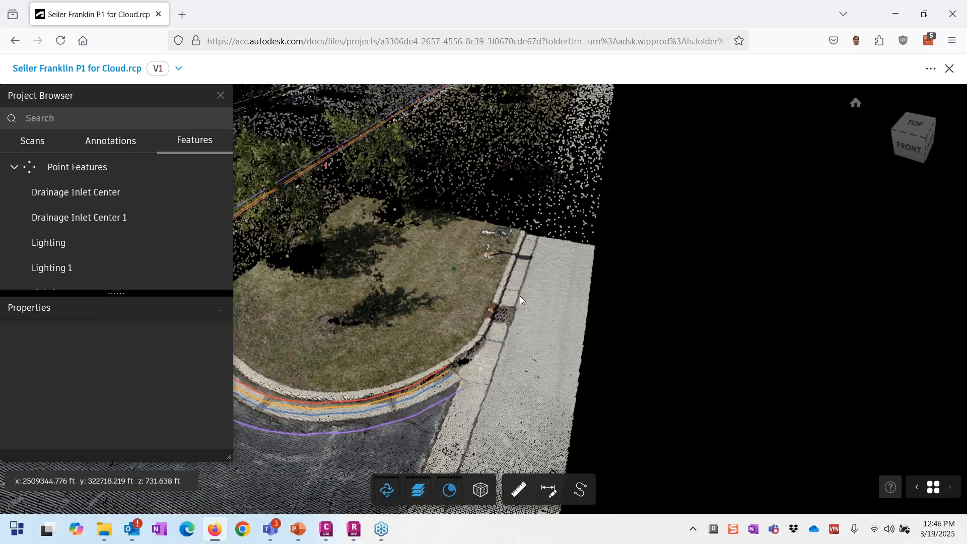
{"action": "scroll", "coordinate": [519, 295], "scroll_direction": "up", "scroll_amount": 3}
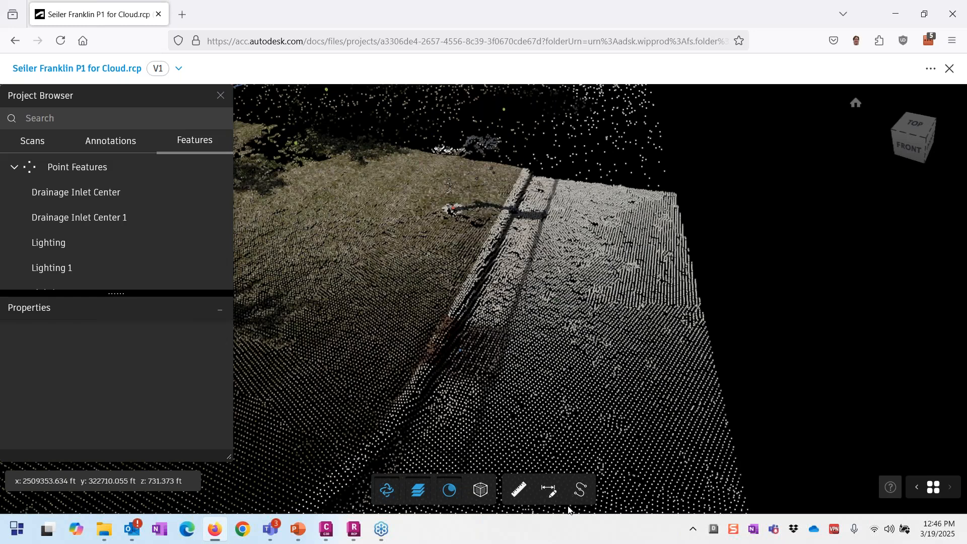
{"action": "left_click", "coordinate": [579, 490]}
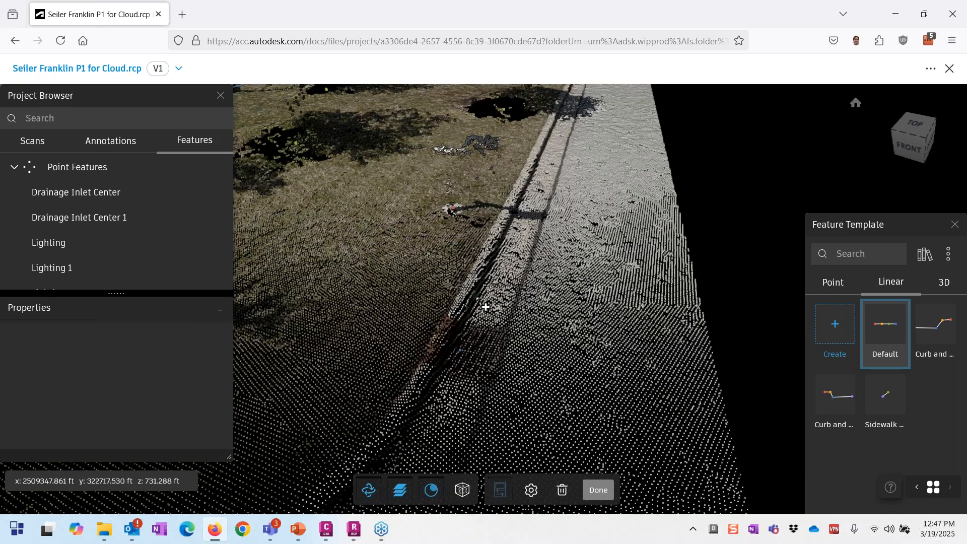
Step: Place a cross section on the curb with four points: curb top, curb edge, gutter bottom, pavement edge
{"action": "left_click", "coordinate": [485, 307]}
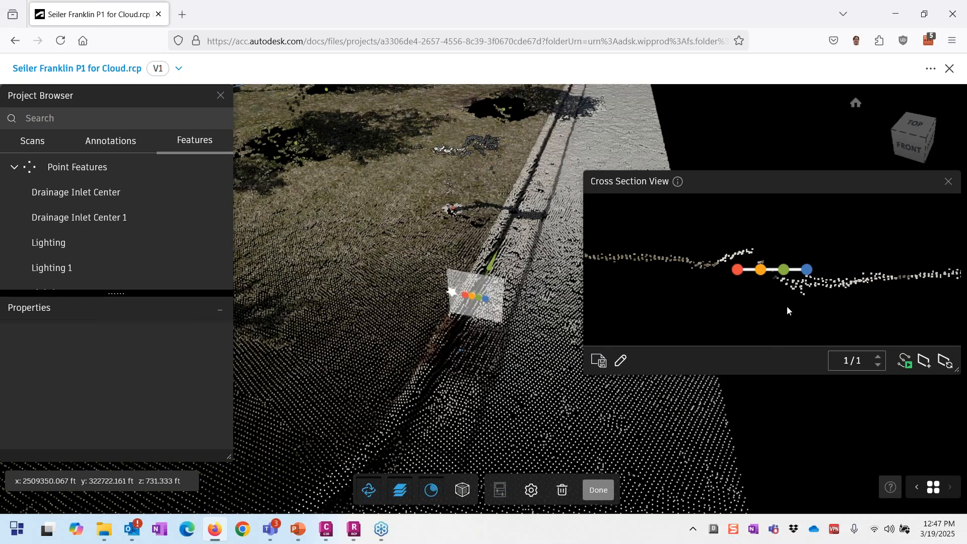
{"action": "left_click", "coordinate": [734, 258]}
{"action": "left_click", "coordinate": [755, 252]}
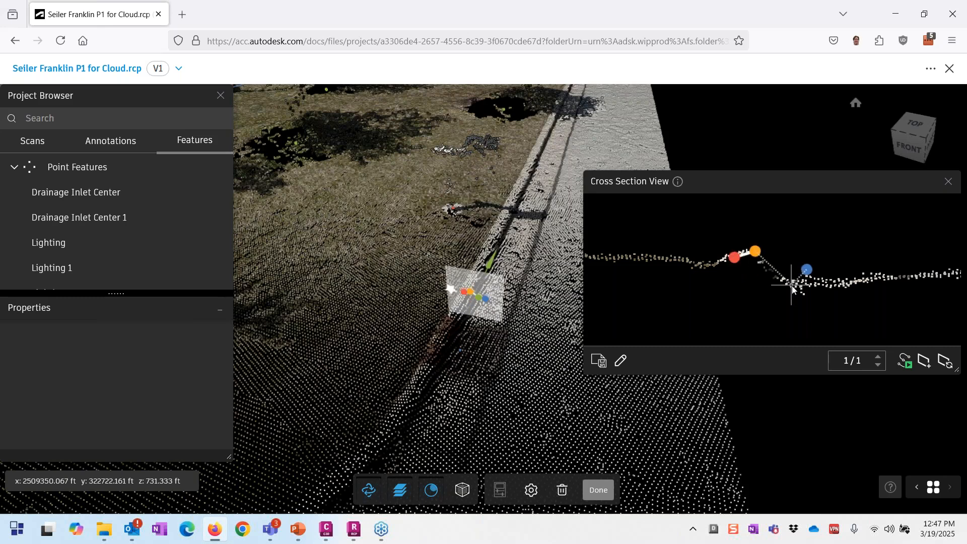
{"action": "left_click", "coordinate": [792, 285]}
{"action": "left_click", "coordinate": [892, 278]}
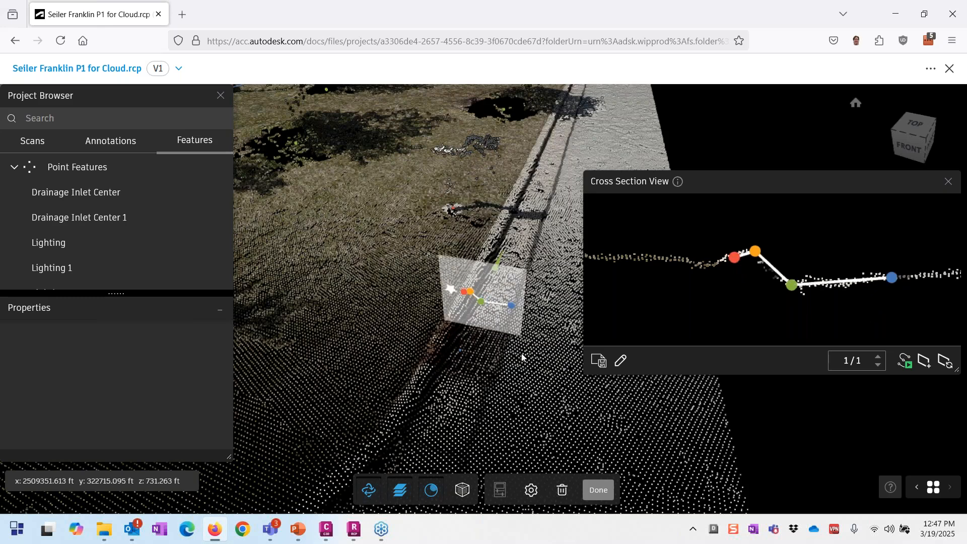
Step: Adjust the section and profile points onto the curb and gutter, then check settings (75% threshold, 1.0 m step)
{"action": "left_click_drag", "start_coordinate": [470, 291], "coordinate": [469, 292]}
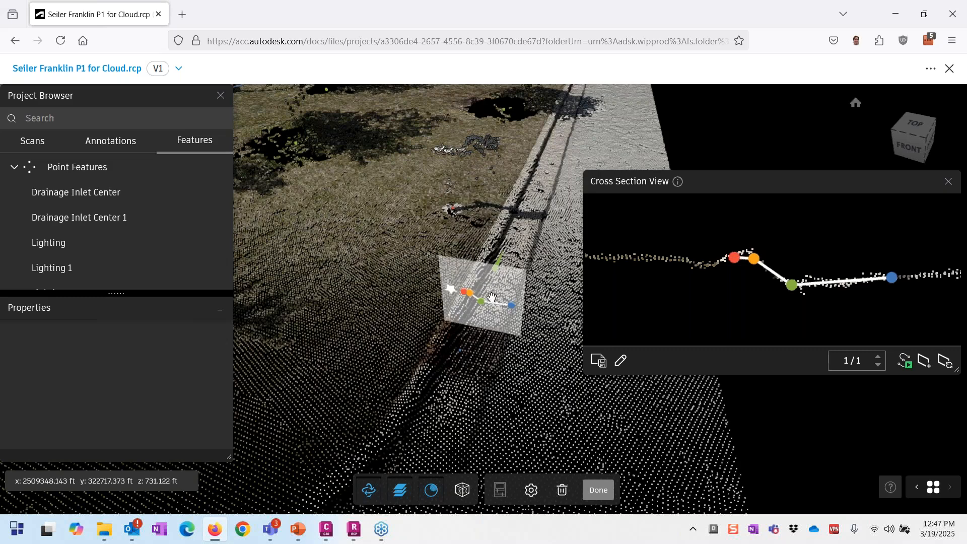
{"action": "left_click_drag", "start_coordinate": [491, 297], "coordinate": [496, 275]}
{"action": "mouse_move", "coordinate": [726, 260]}
{"action": "left_mouse_down"}
{"action": "mouse_move", "coordinate": [702, 250]}
{"action": "mouse_move", "coordinate": [730, 250]}
{"action": "left_mouse_up"}
{"action": "left_click_drag", "start_coordinate": [771, 282], "coordinate": [751, 268]}
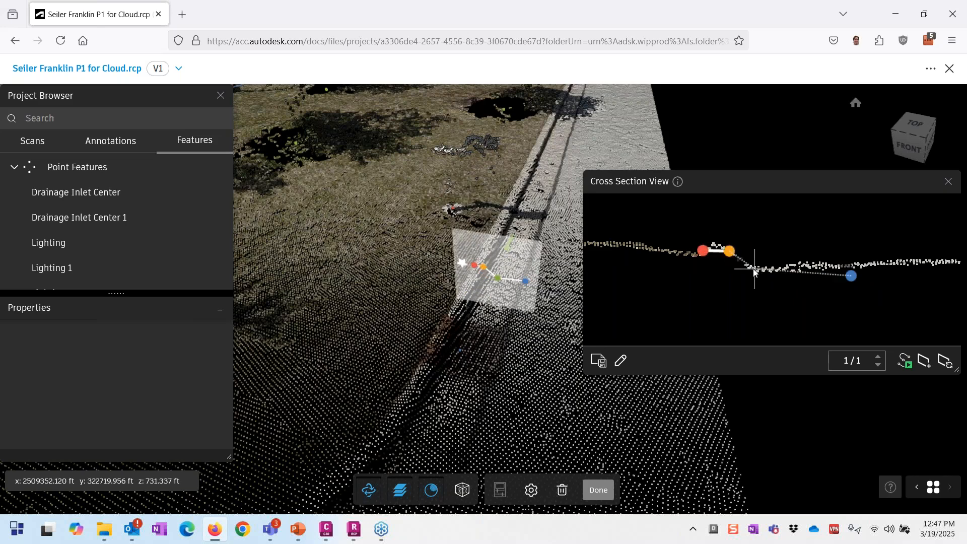
{"action": "left_click_drag", "start_coordinate": [851, 275], "coordinate": [835, 266]}
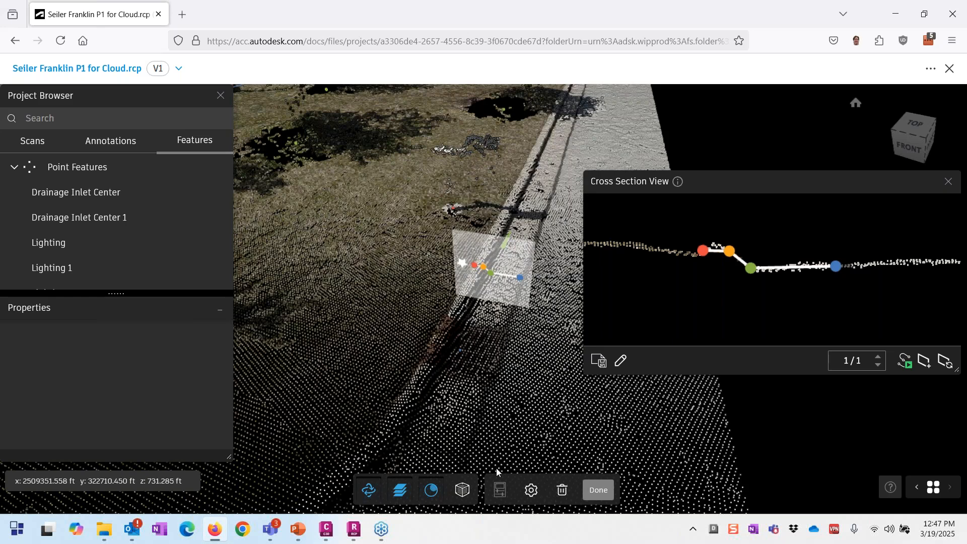
{"action": "left_click", "coordinate": [531, 489]}
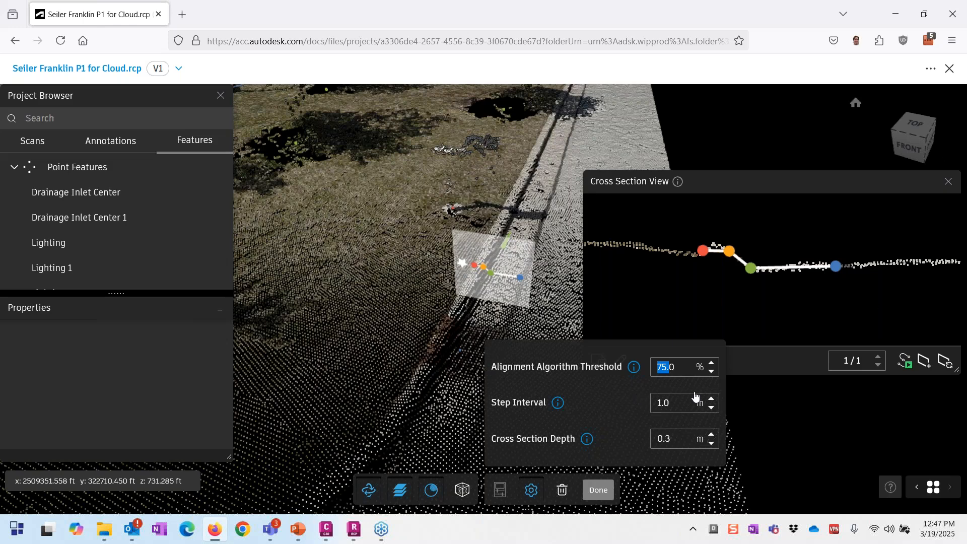
Step: Keep the extraction settings, extract the next section, then run auto extraction along the curb
{"action": "key", "text": "Tab"}
{"action": "left_click", "coordinate": [711, 442]}
{"action": "left_click", "coordinate": [925, 362]}
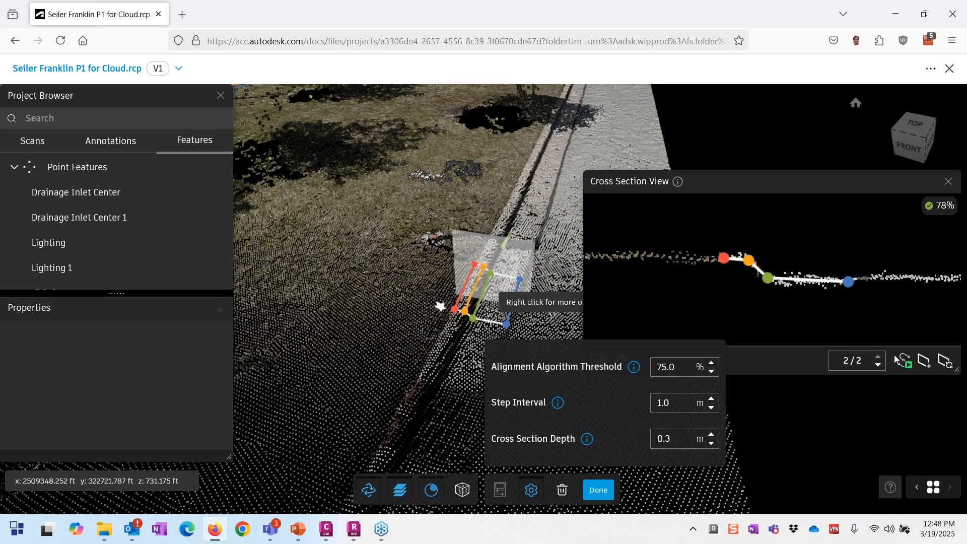
{"action": "left_click", "coordinate": [905, 364]}
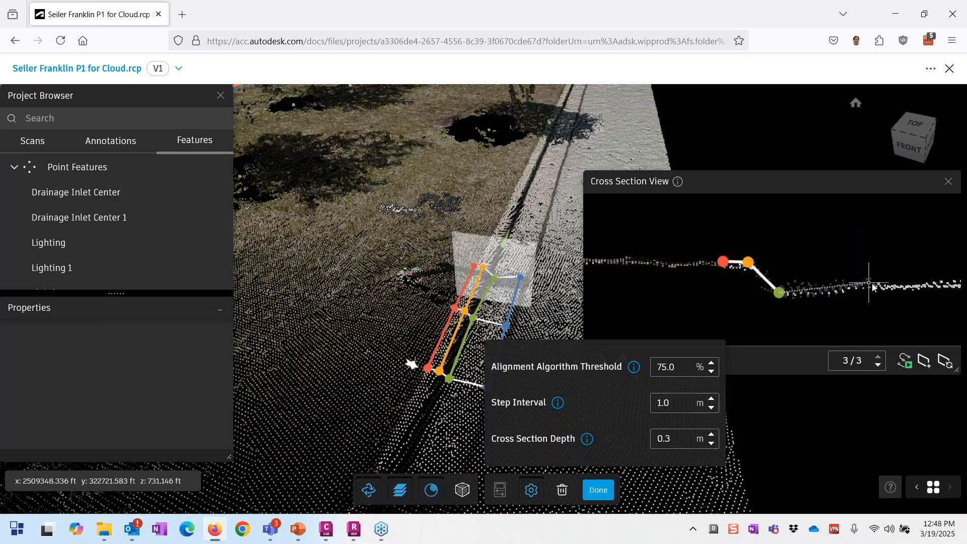
{"action": "left_click", "coordinate": [909, 363]}
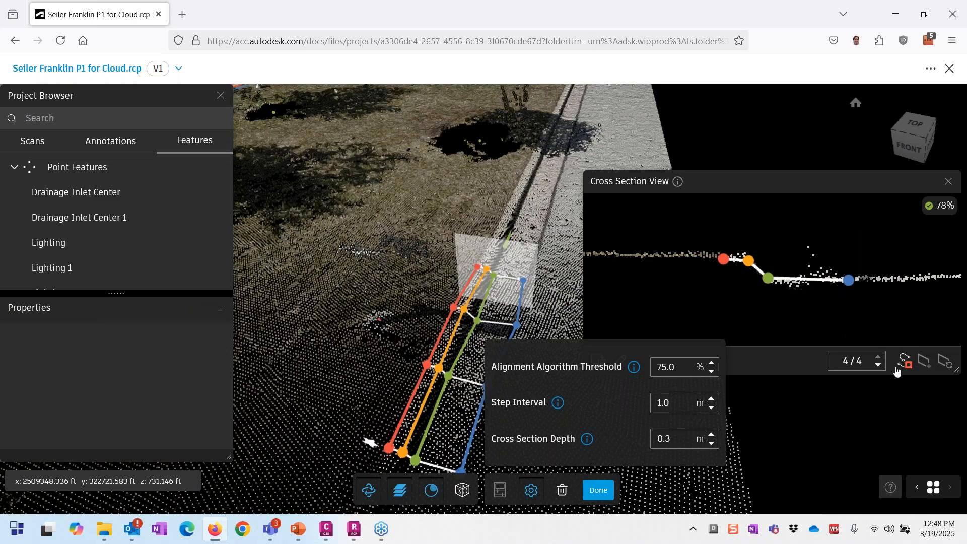
{"action": "left_click", "coordinate": [897, 369]}
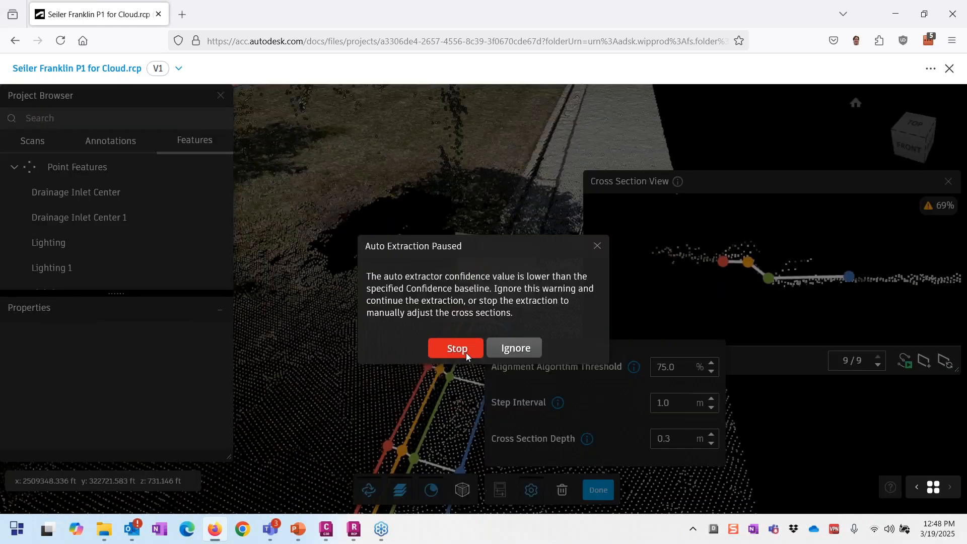
Step: Stop at low-confidence warnings and extract sections manually, reaching 16 sections at 72% confidence
{"action": "left_click", "coordinate": [467, 352]}
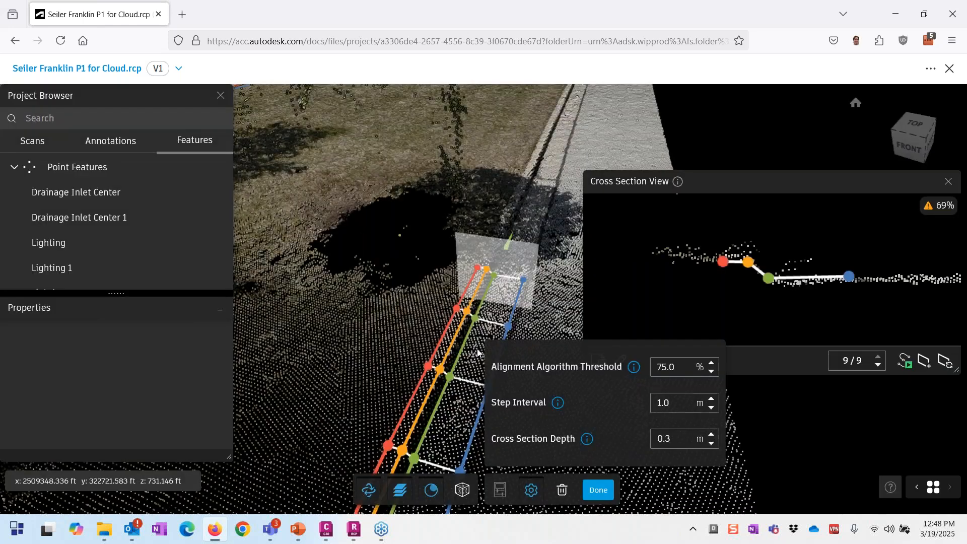
{"action": "left_click", "coordinate": [927, 368]}
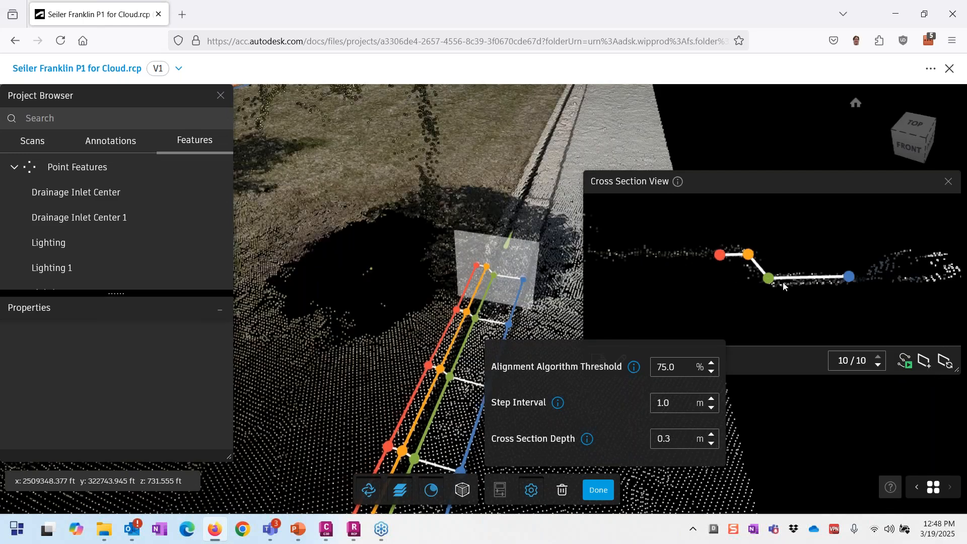
{"action": "left_click", "coordinate": [931, 370]}
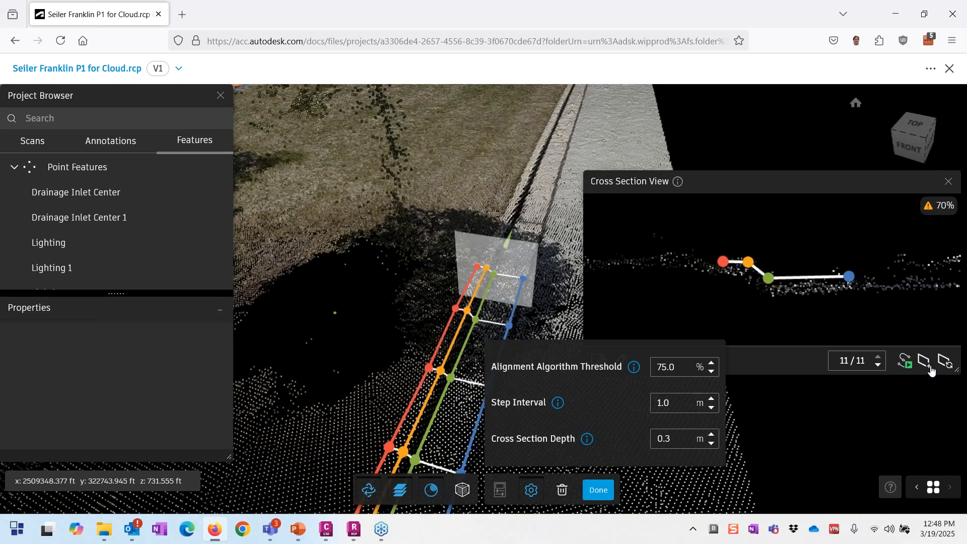
{"action": "left_click", "coordinate": [930, 369]}
{"action": "left_click", "coordinate": [931, 370]}
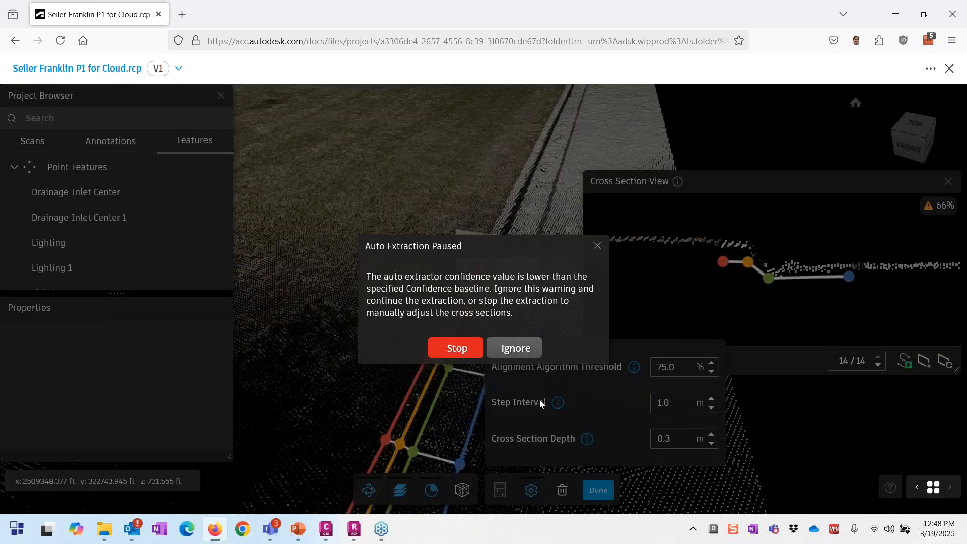
{"action": "left_click", "coordinate": [464, 354]}
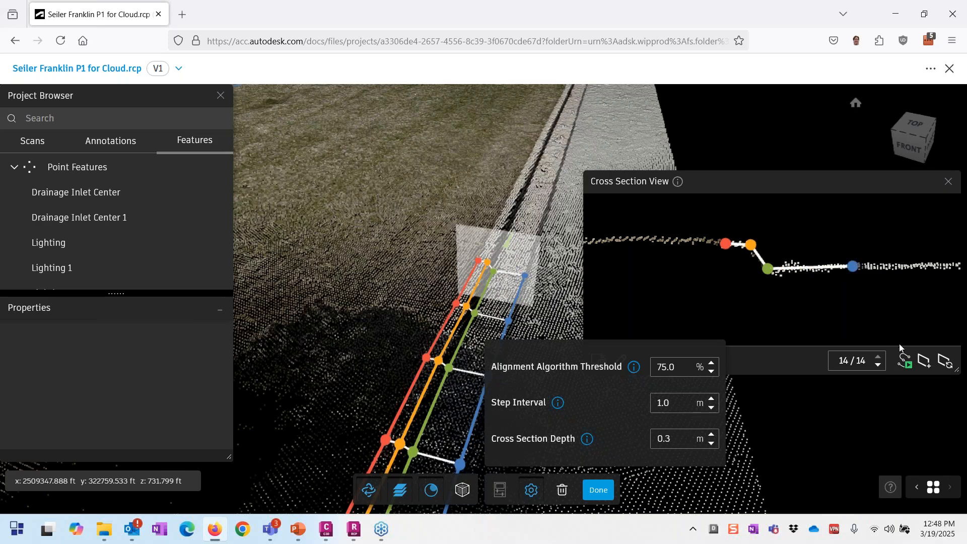
{"action": "left_click", "coordinate": [902, 364]}
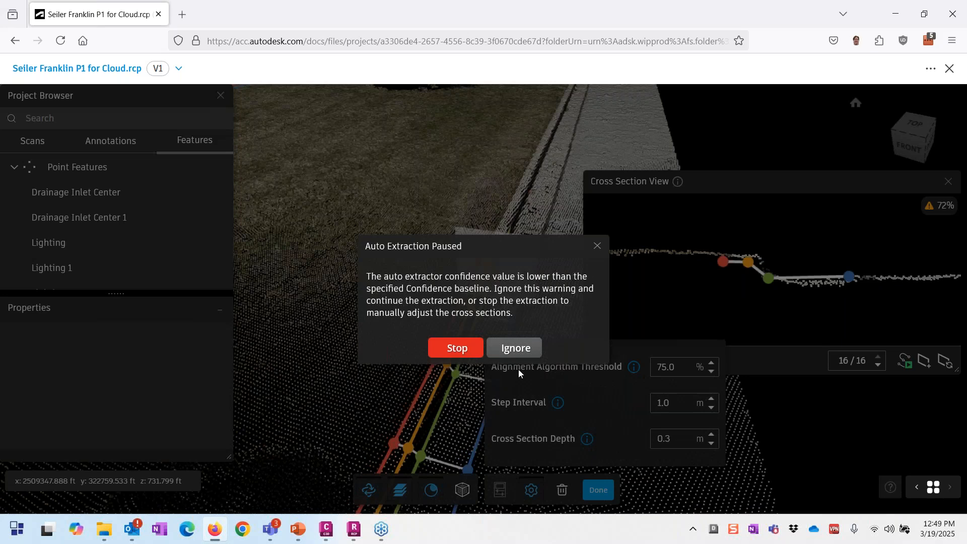
{"action": "left_click", "coordinate": [472, 354]}
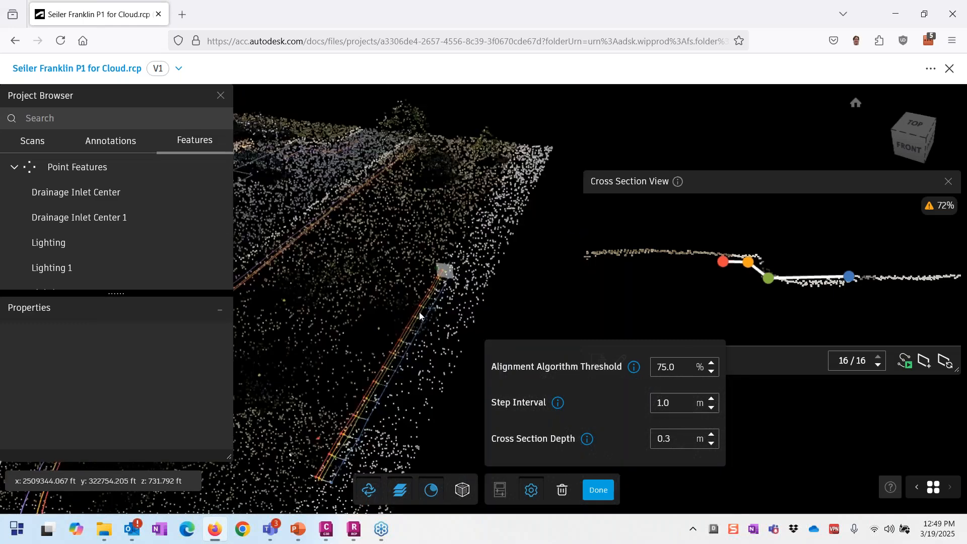
Step: Orbit to a low side view and zoom to inspect the curb lines around the parking island
{"action": "scroll", "coordinate": [415, 325], "scroll_direction": "down", "scroll_amount": 1}
{"action": "left_click_drag", "start_coordinate": [275, 318], "coordinate": [454, 336]}
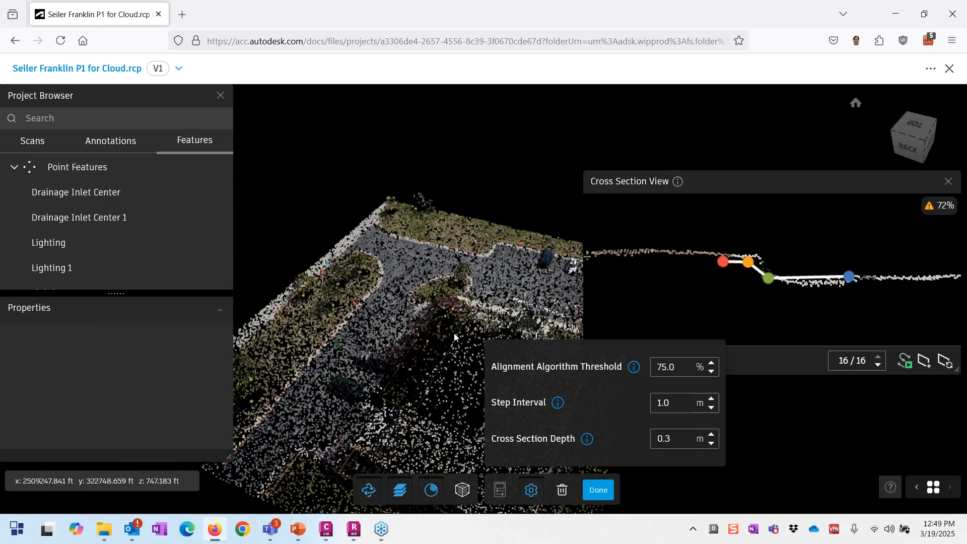
{"action": "scroll", "coordinate": [302, 392], "scroll_direction": "up", "scroll_amount": 3}
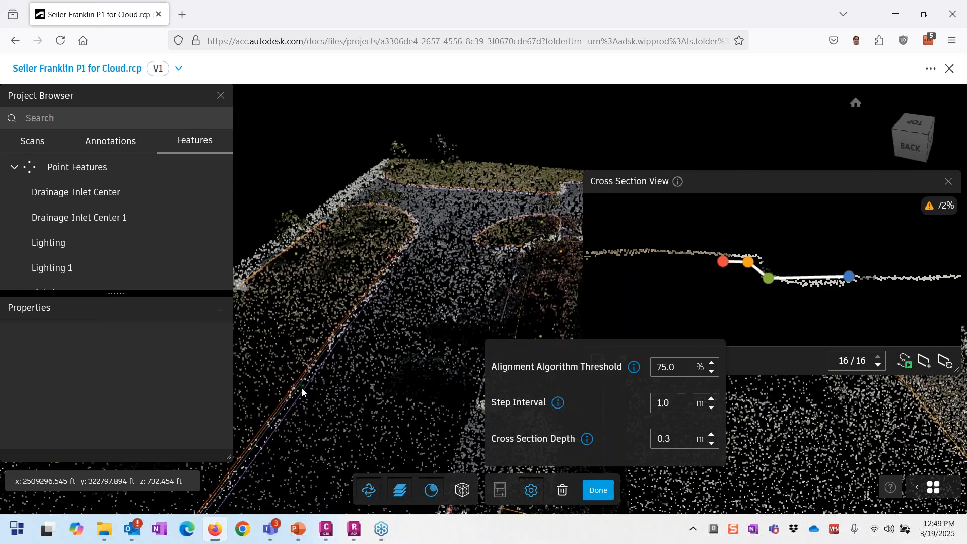
{"action": "scroll", "coordinate": [282, 418], "scroll_direction": "down", "scroll_amount": 2}
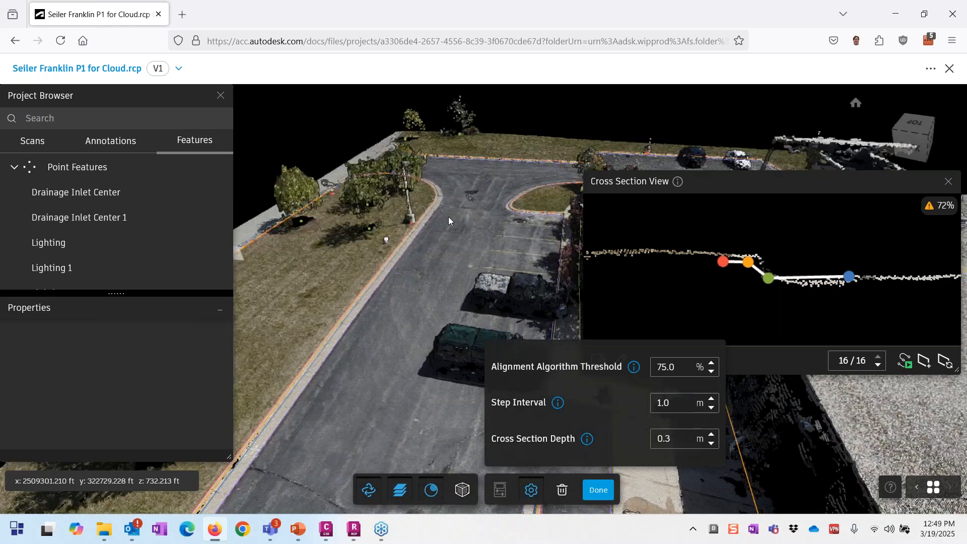
{"action": "scroll", "coordinate": [449, 220], "scroll_direction": "up", "scroll_amount": 2}
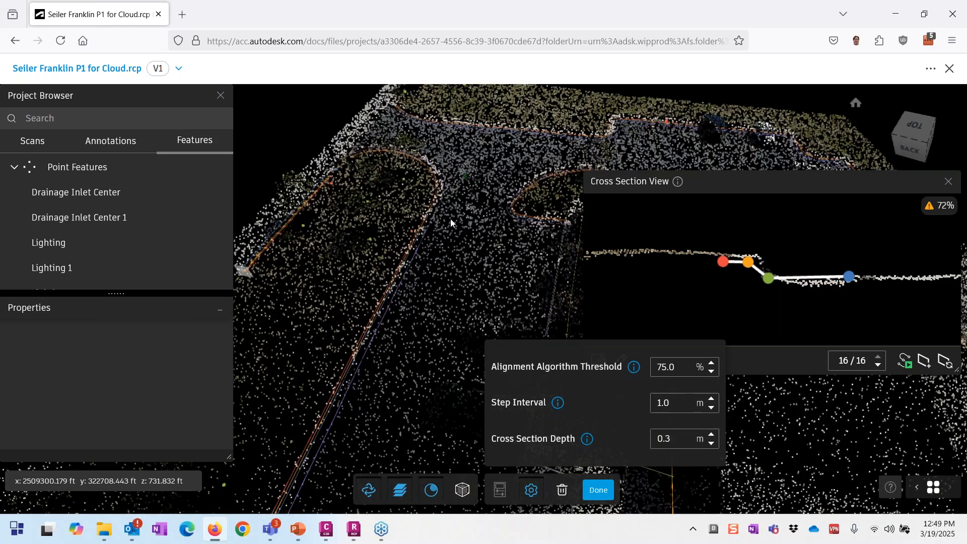
{"action": "scroll", "coordinate": [451, 218], "scroll_direction": "up", "scroll_amount": 3}
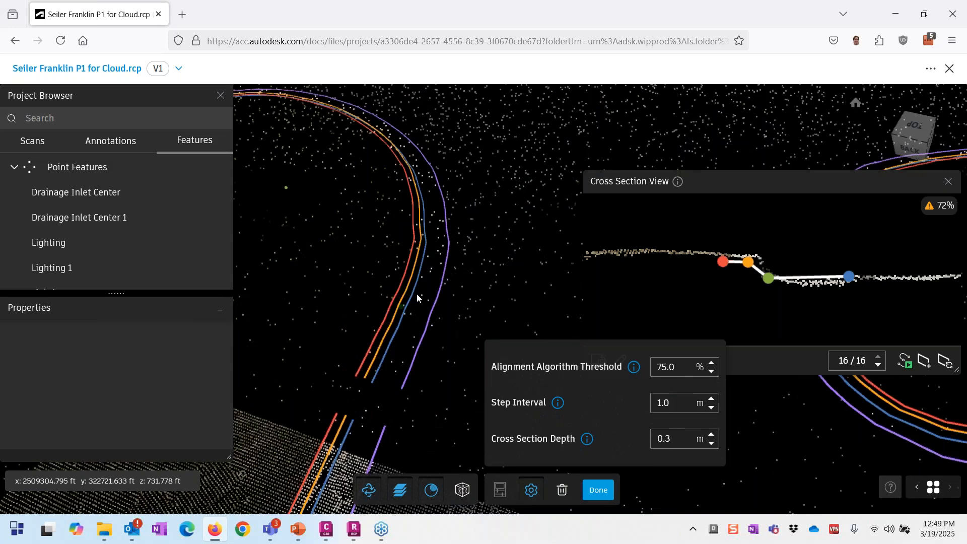
Step: Exit extraction and expand Curb and Gutter Right under Linear Features to inspect its Flow Line
{"action": "key", "text": "Escape"}
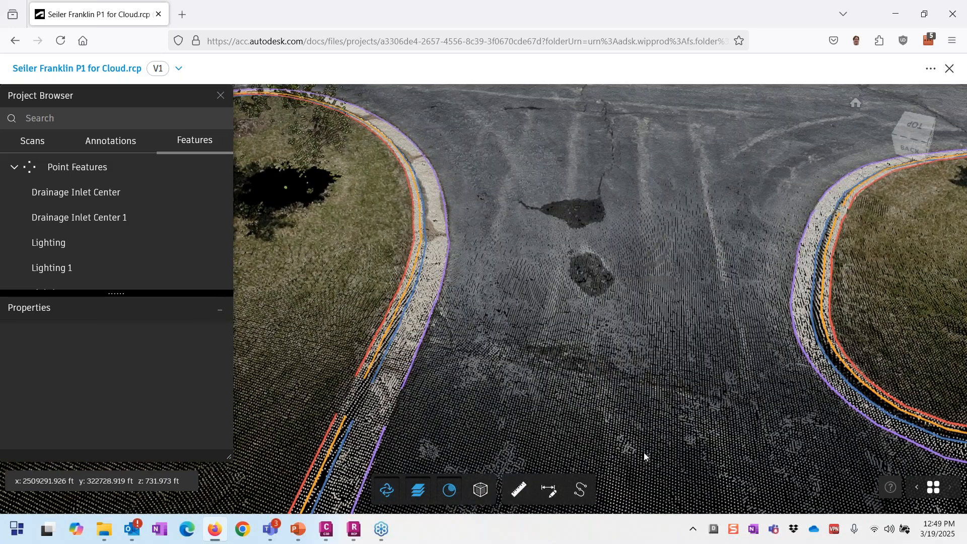
{"action": "left_click", "coordinate": [14, 167]}
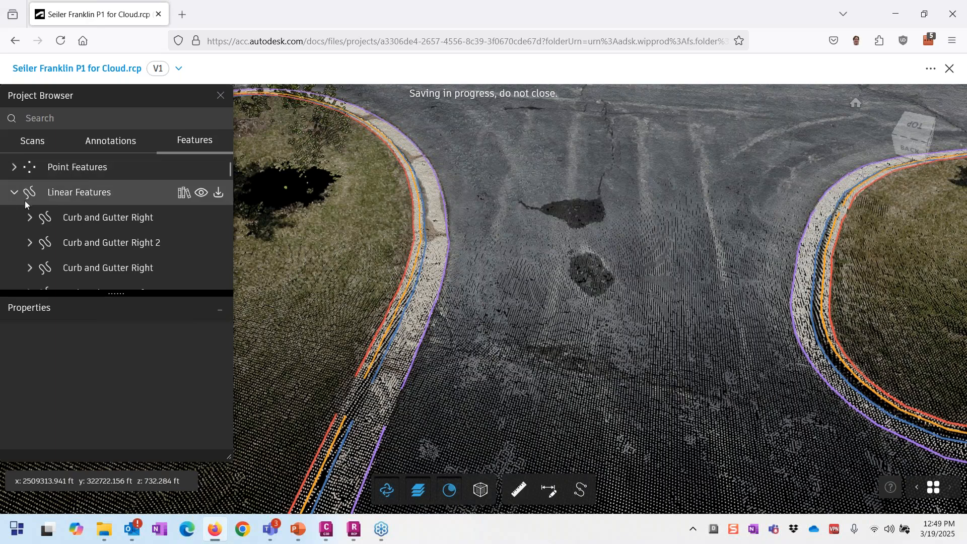
{"action": "left_click", "coordinate": [85, 217]}
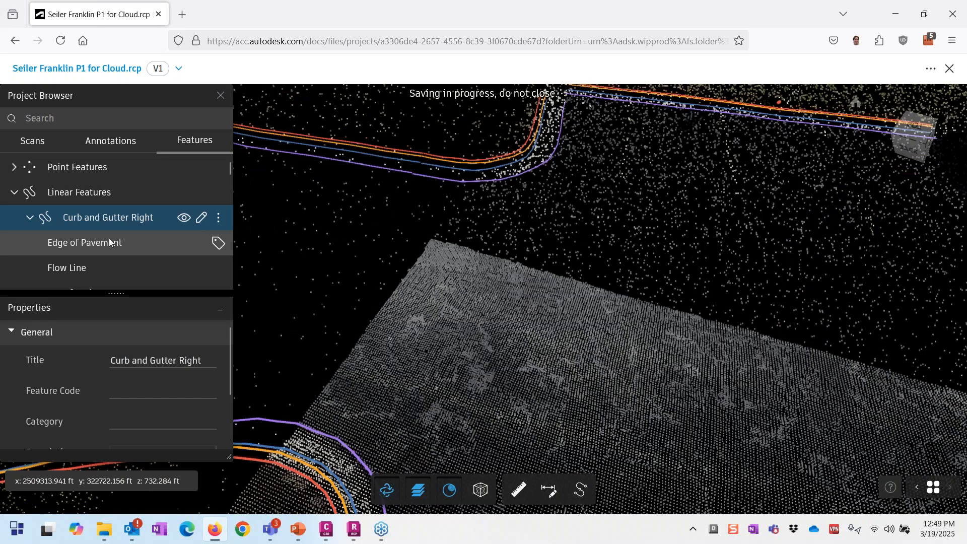
{"action": "left_click", "coordinate": [100, 268]}
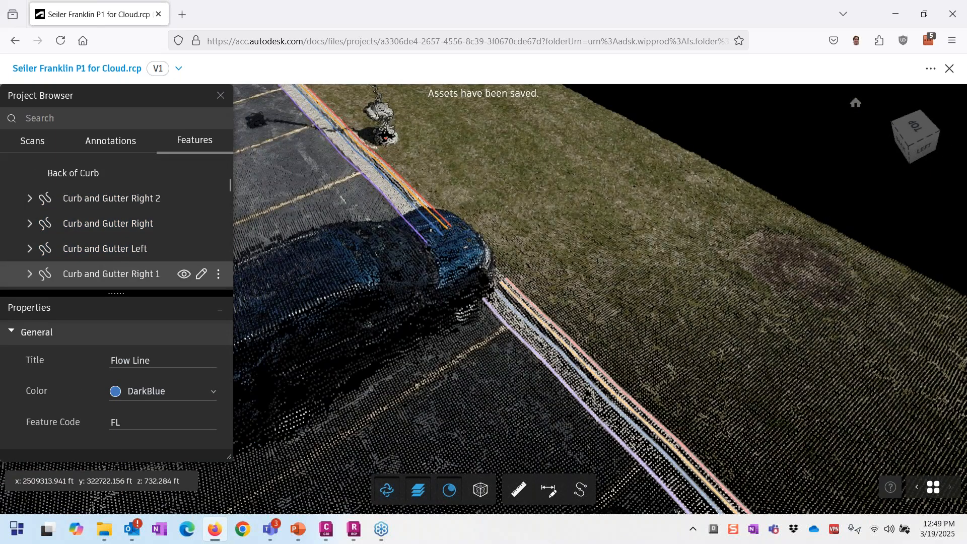
Step: Select and expand Curb and Gutter Right 1, Left 2 and Right 4 to check their properties
{"action": "left_click", "coordinate": [111, 273]}
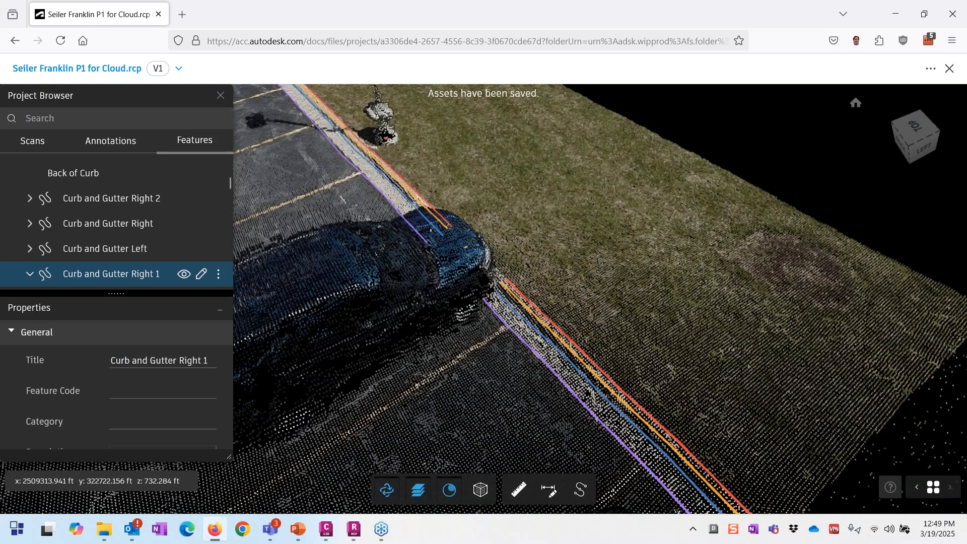
{"action": "scroll", "coordinate": [94, 203], "scroll_direction": "down", "scroll_amount": 3}
{"action": "scroll", "coordinate": [94, 204], "scroll_direction": "down", "scroll_amount": 2}
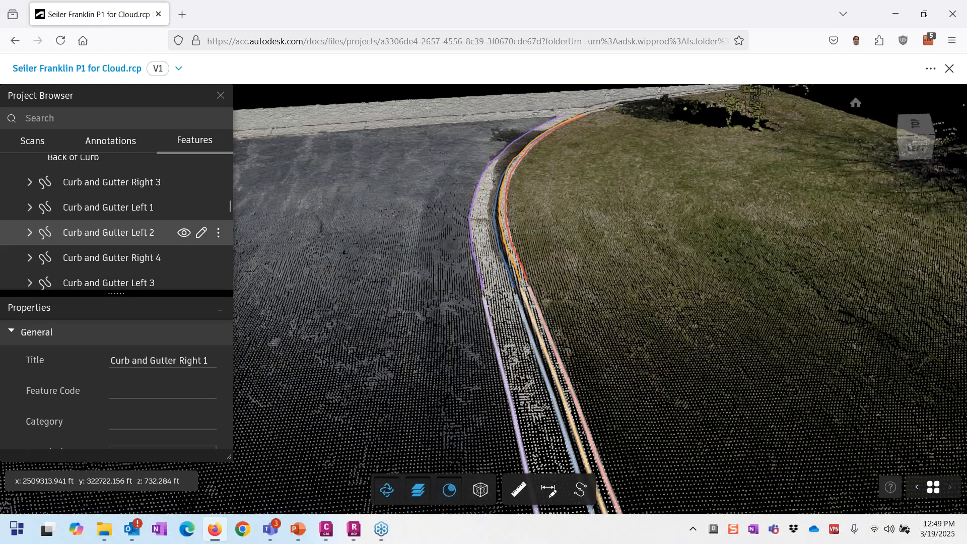
{"action": "left_click", "coordinate": [119, 235]}
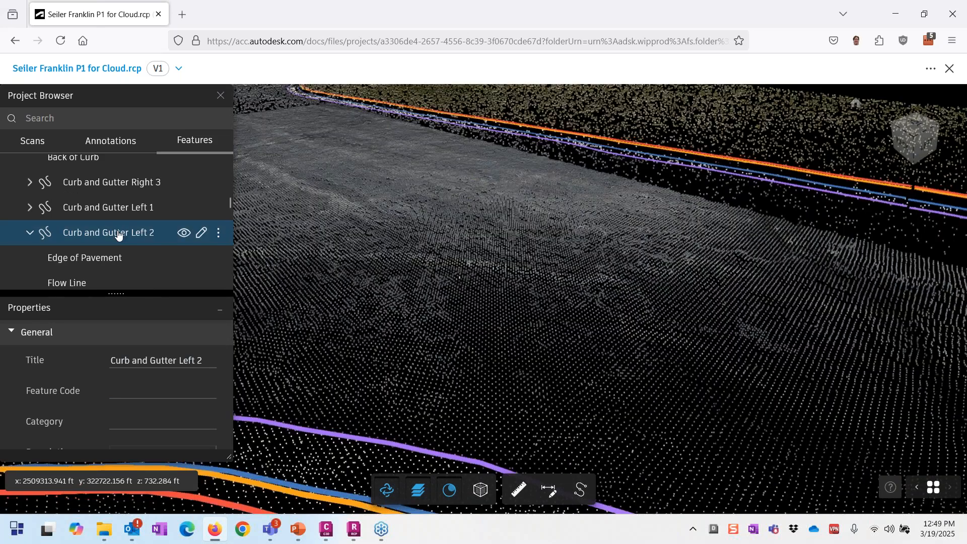
{"action": "scroll", "coordinate": [111, 240], "scroll_direction": "down", "scroll_amount": 3}
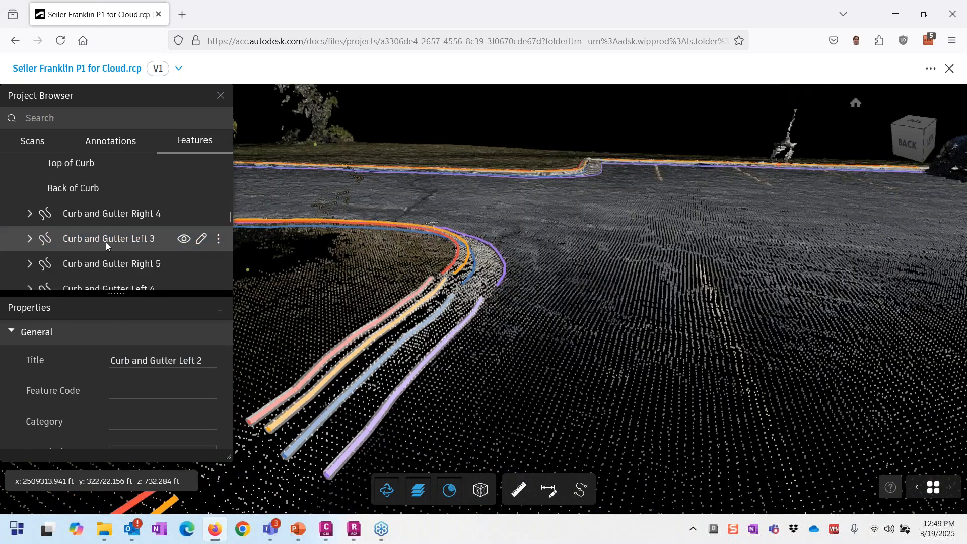
{"action": "left_click", "coordinate": [106, 214]}
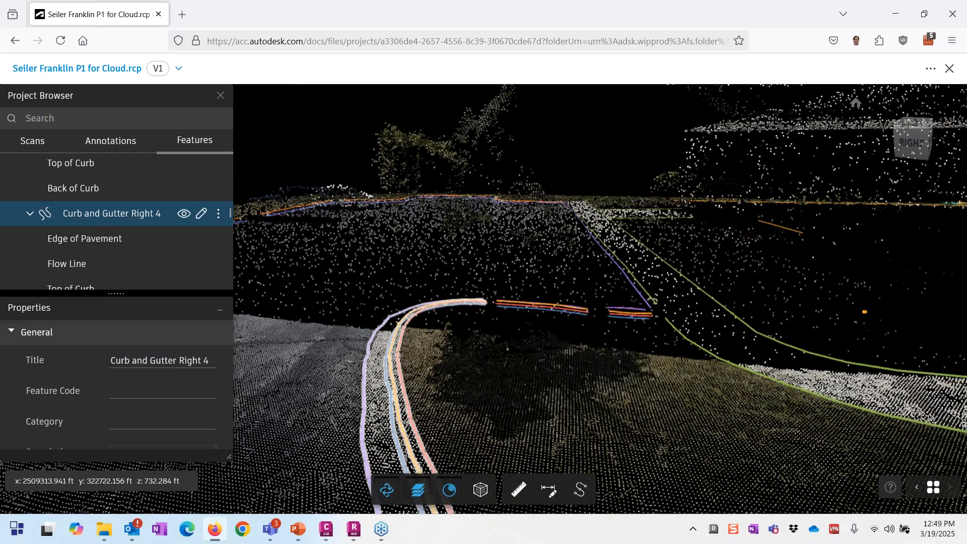
Step: Open Curb and Gutter Right 4 for editing and orbit to a top-down view of the curb curve
{"action": "left_click", "coordinate": [200, 213]}
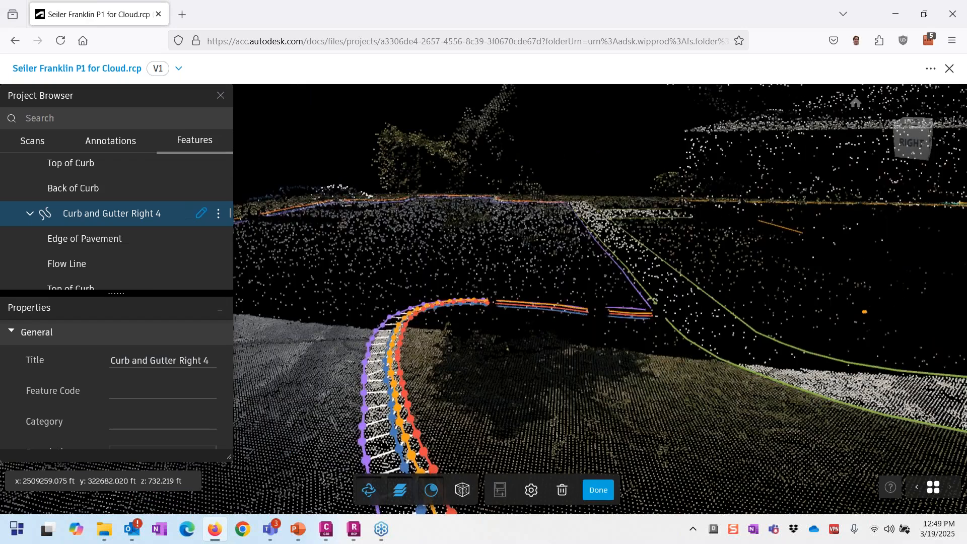
{"action": "middle_click_drag", "start_coordinate": [439, 399], "coordinate": [423, 441]}
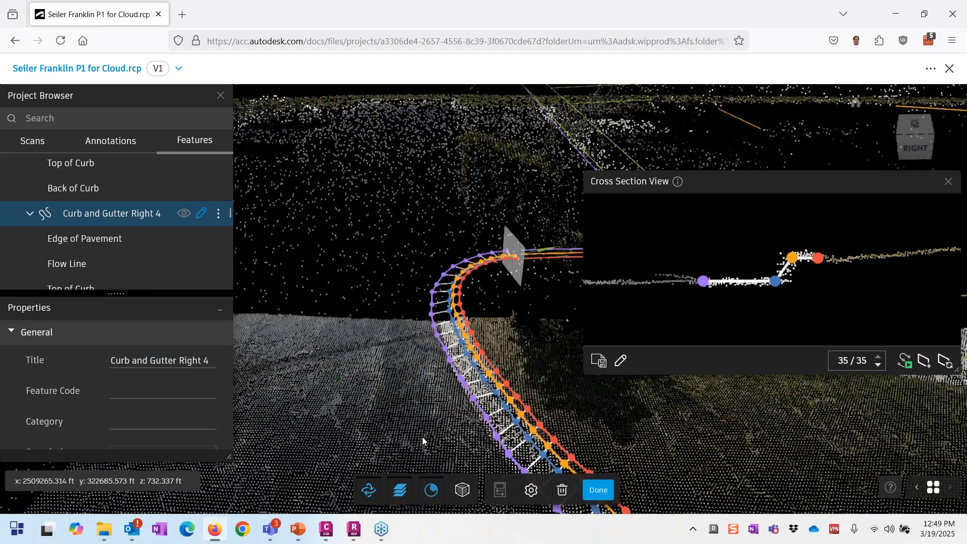
{"action": "left_click_drag", "start_coordinate": [422, 442], "coordinate": [559, 473]}
{"action": "scroll", "coordinate": [350, 330], "scroll_direction": "down", "scroll_amount": 1}
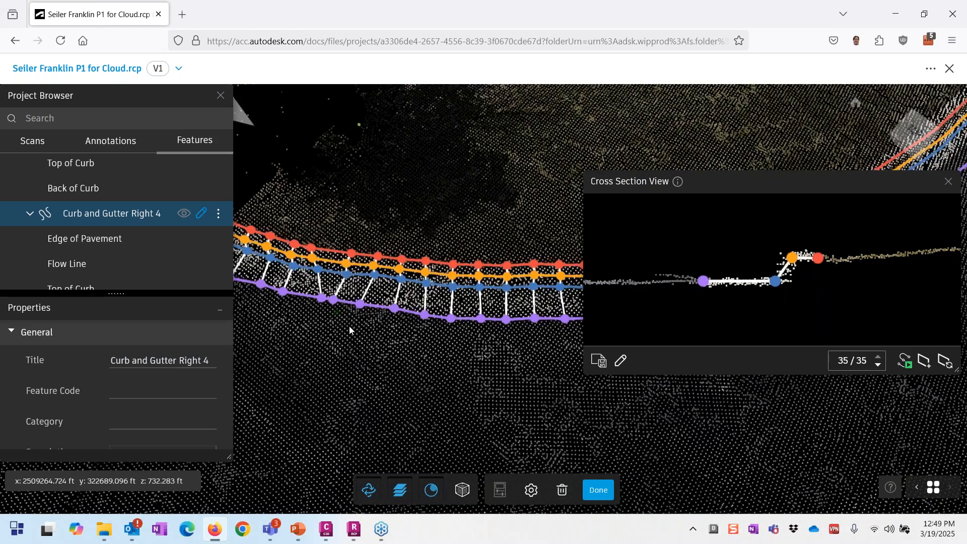
{"action": "left_click_drag", "start_coordinate": [350, 330], "coordinate": [474, 247]}
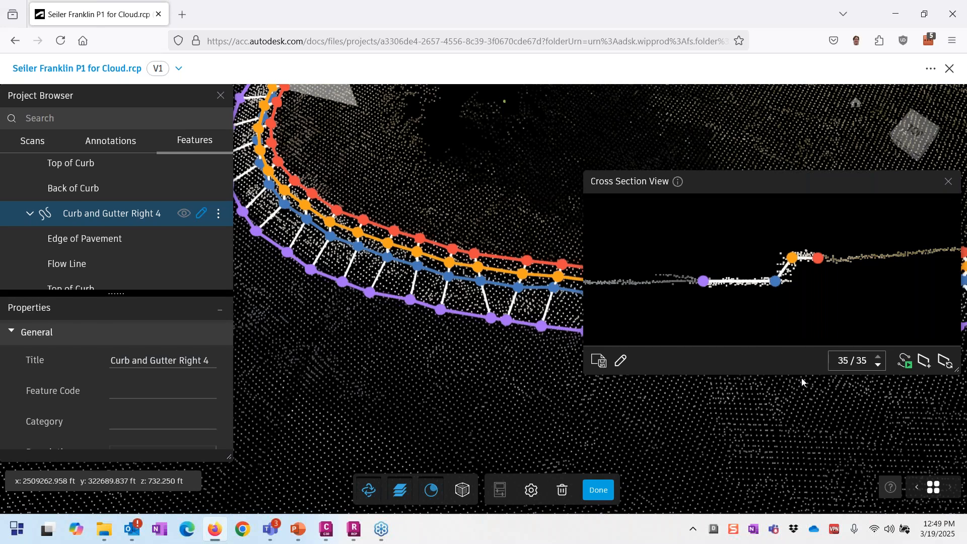
Step: Pan, orbit and zoom along the curb to its end to review the feature's vertices
{"action": "scroll", "coordinate": [396, 386], "scroll_direction": "down", "scroll_amount": 1}
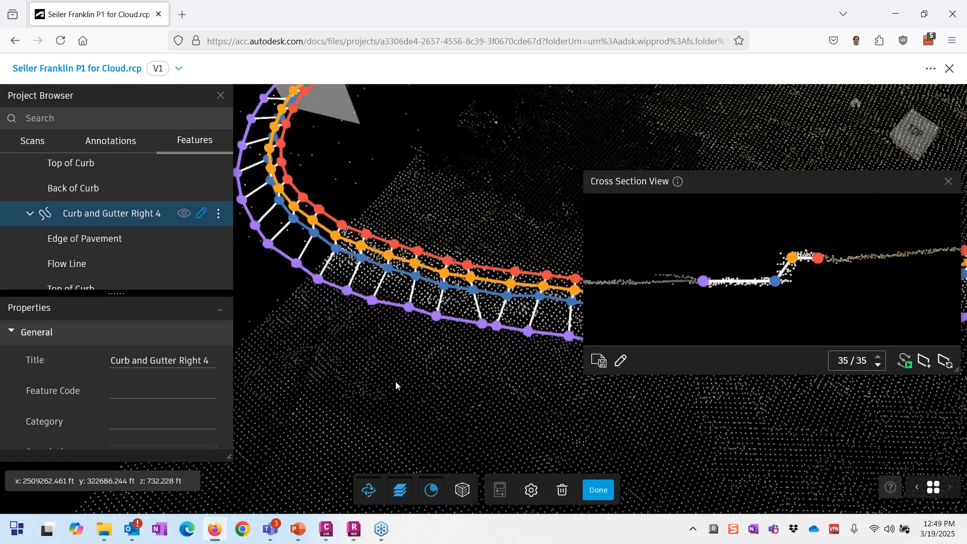
{"action": "left_click_drag", "start_coordinate": [395, 382], "coordinate": [322, 365]}
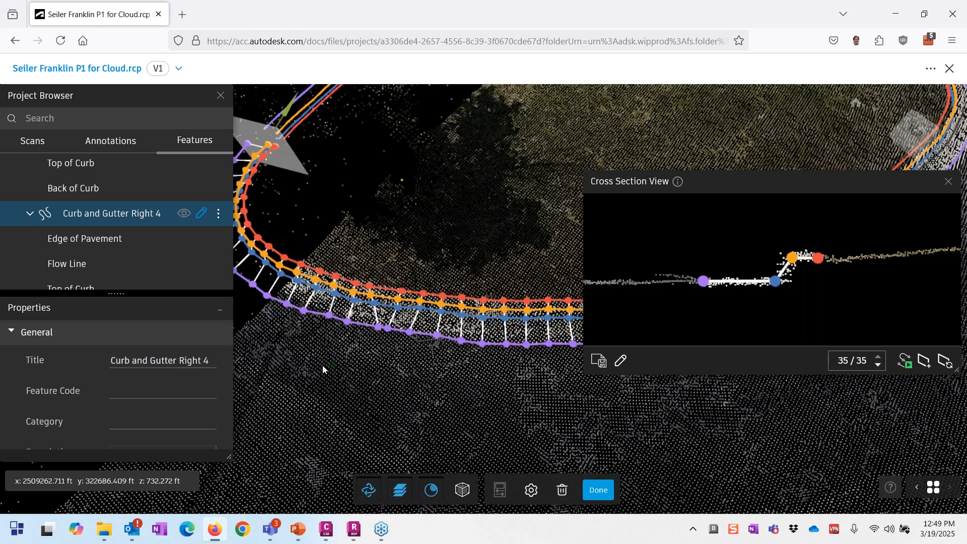
{"action": "middle_click_drag", "start_coordinate": [554, 342], "coordinate": [287, 352]}
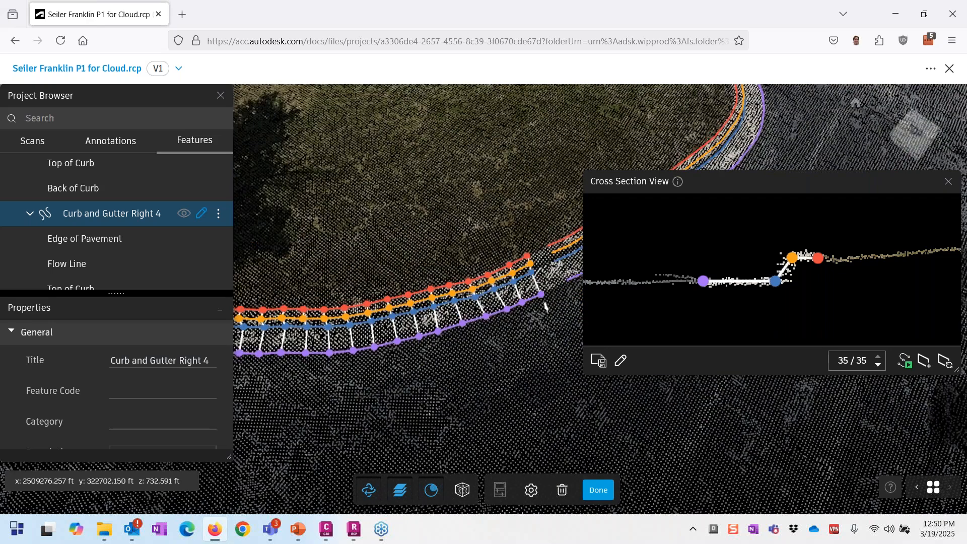
{"action": "middle_click_drag", "start_coordinate": [632, 415], "coordinate": [562, 456]}
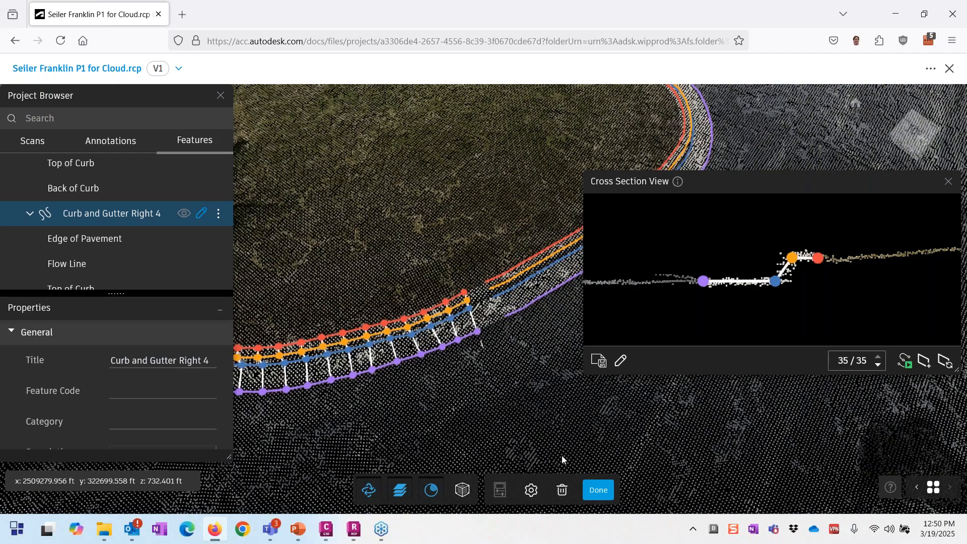
{"action": "scroll", "coordinate": [449, 331], "scroll_direction": "up", "scroll_amount": 2}
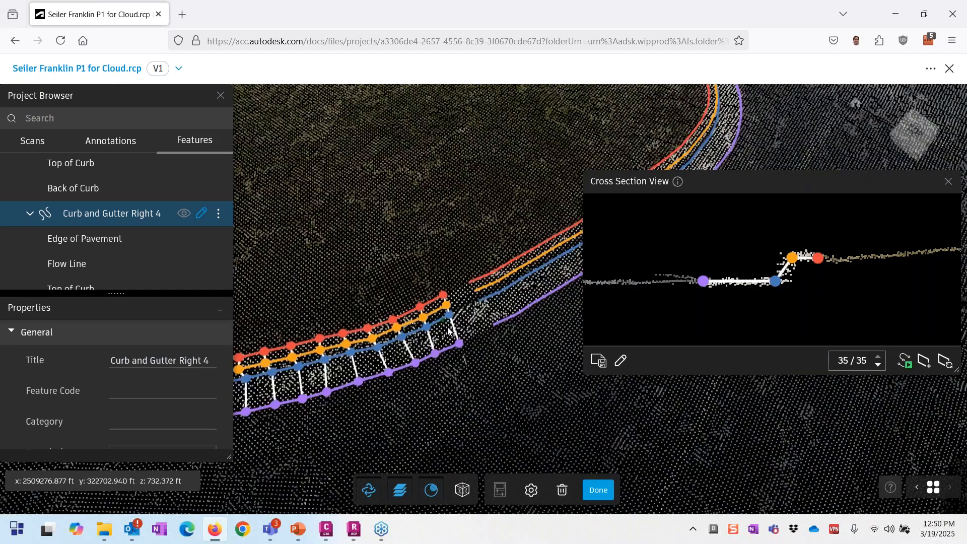
{"action": "scroll", "coordinate": [581, 388], "scroll_direction": "down", "scroll_amount": 5}
{"action": "left_click_drag", "start_coordinate": [581, 388], "coordinate": [313, 352]}
{"action": "scroll", "coordinate": [492, 366], "scroll_direction": "down", "scroll_amount": 3}
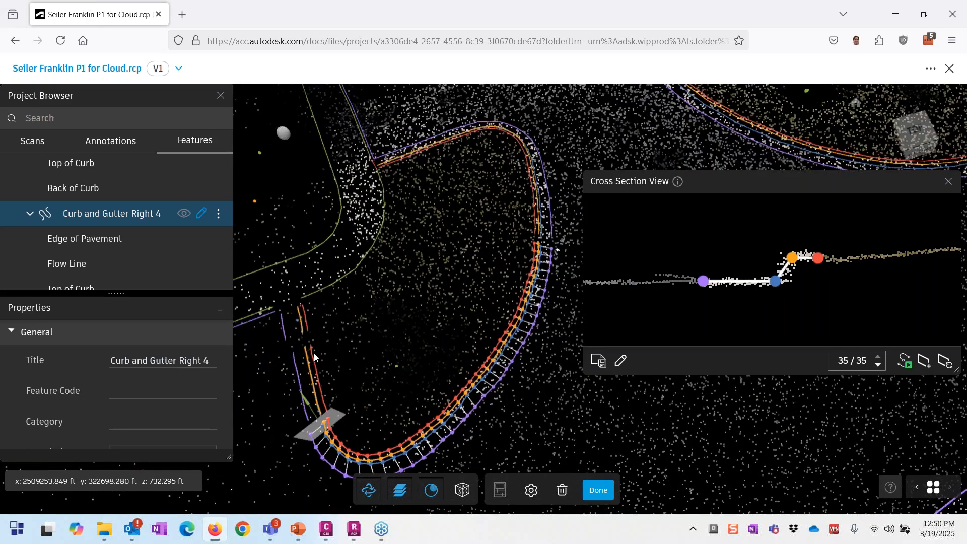
{"action": "scroll", "coordinate": [313, 353], "scroll_direction": "up", "scroll_amount": 5}
{"action": "scroll", "coordinate": [337, 351], "scroll_direction": "down", "scroll_amount": 3}
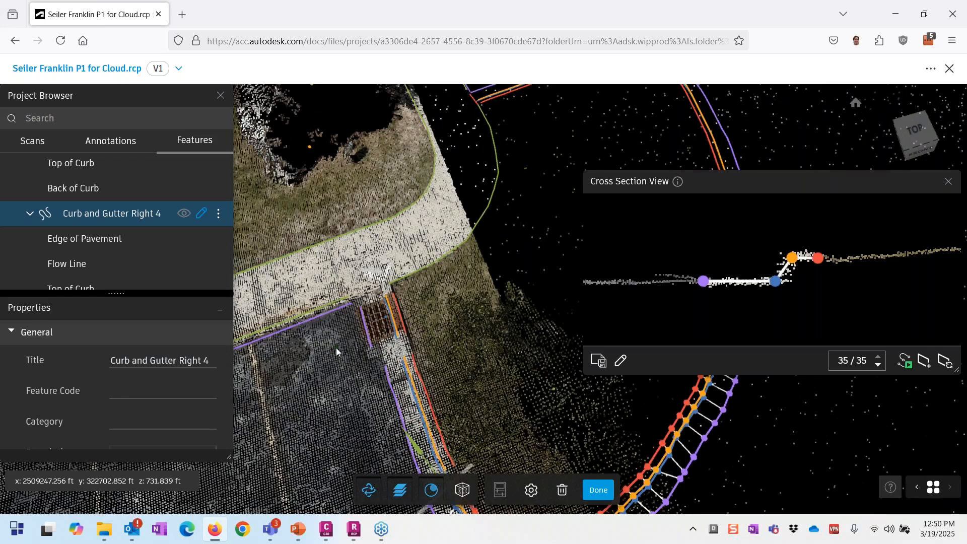
{"action": "scroll", "coordinate": [417, 360], "scroll_direction": "up", "scroll_amount": 4}
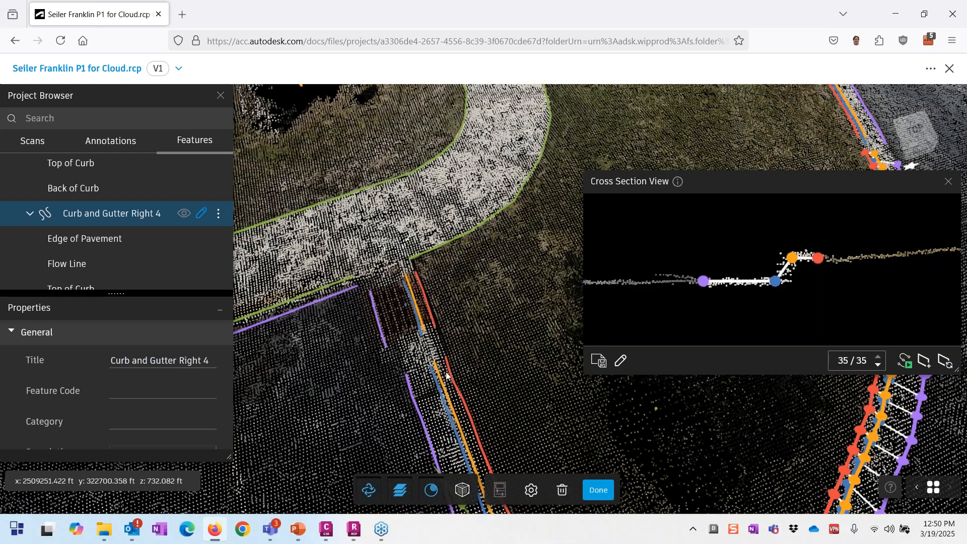
{"action": "scroll", "coordinate": [485, 353], "scroll_direction": "down", "scroll_amount": 3}
Step: Discard the curb edits, then draw and save a two-point freeform line across the walkway
{"action": "key", "text": "Escape"}
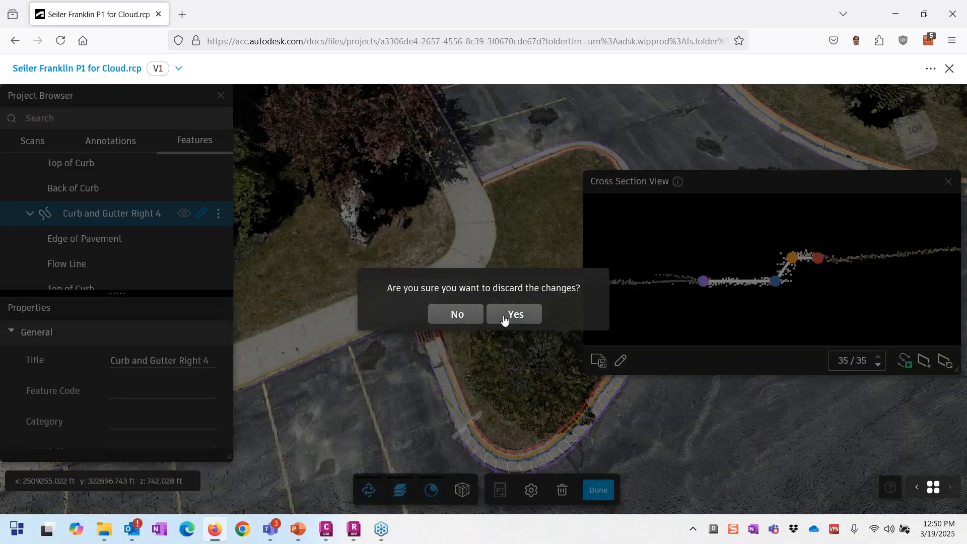
{"action": "left_click", "coordinate": [504, 320]}
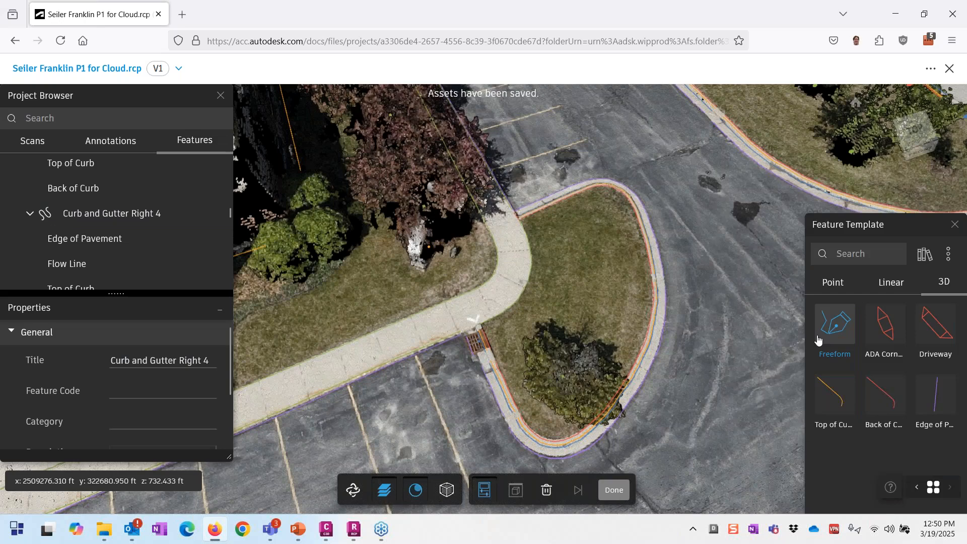
{"action": "left_click", "coordinate": [835, 325]}
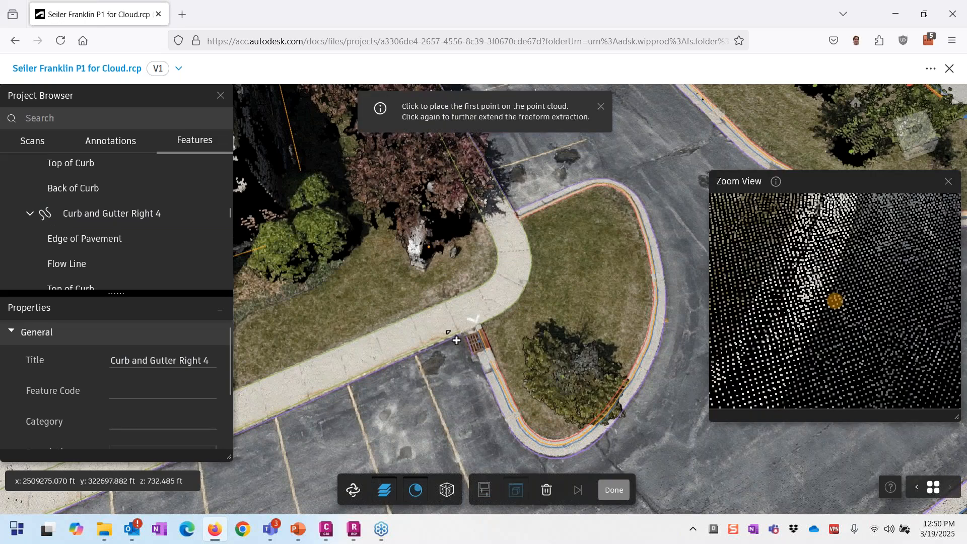
{"action": "scroll", "coordinate": [456, 340], "scroll_direction": "up", "scroll_amount": 5}
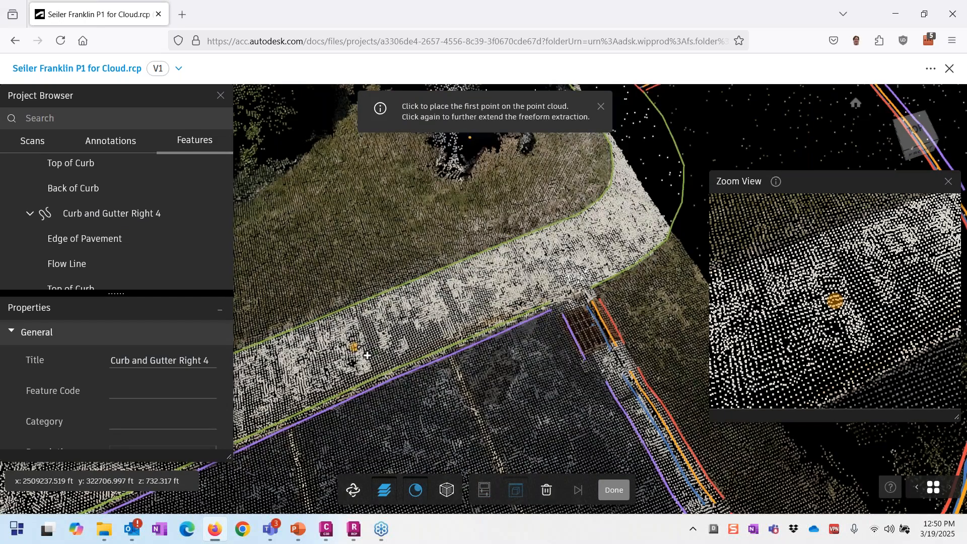
{"action": "left_click", "coordinate": [367, 356]}
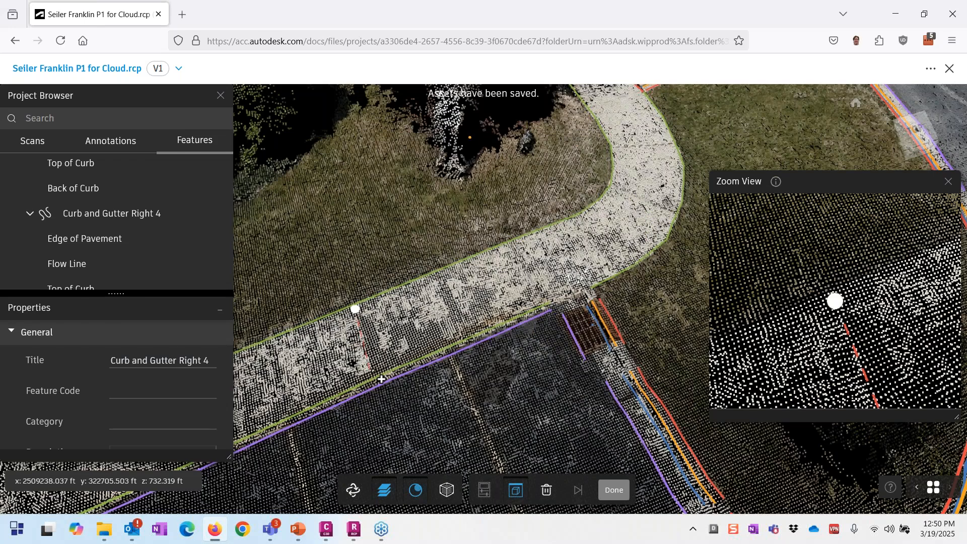
{"action": "left_click", "coordinate": [374, 368]}
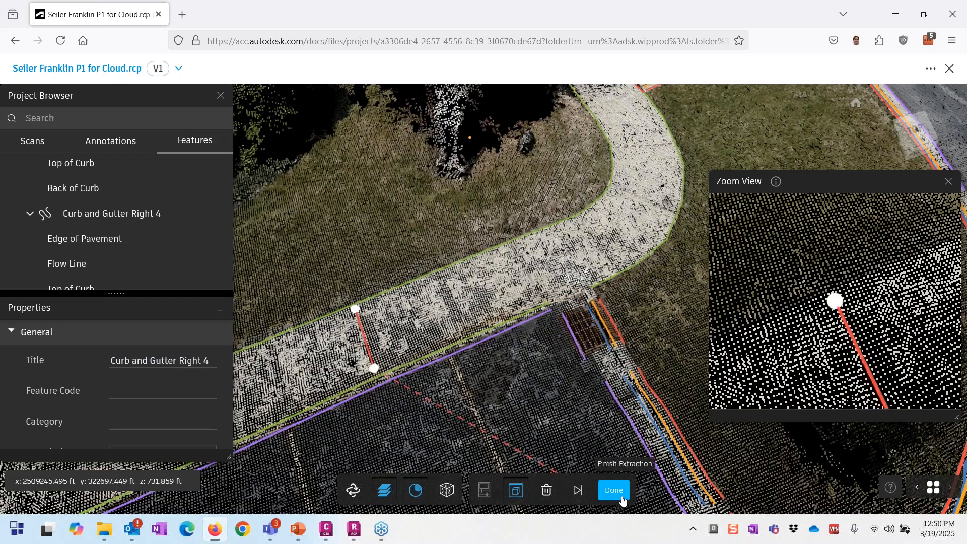
{"action": "left_click", "coordinate": [623, 499]}
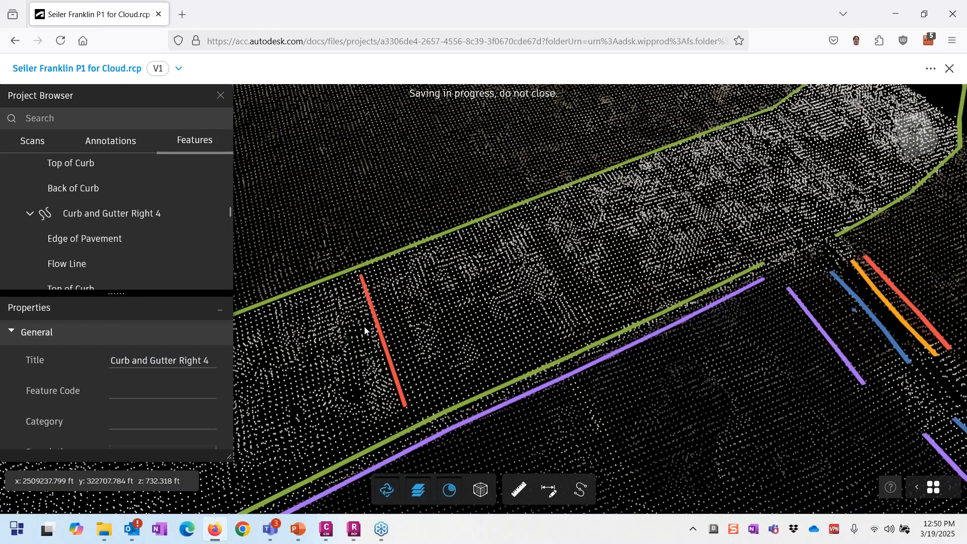
Step: Pan and zoom across the curb area and parking lot to the light pole
{"action": "scroll", "coordinate": [368, 330], "scroll_direction": "down", "scroll_amount": 1}
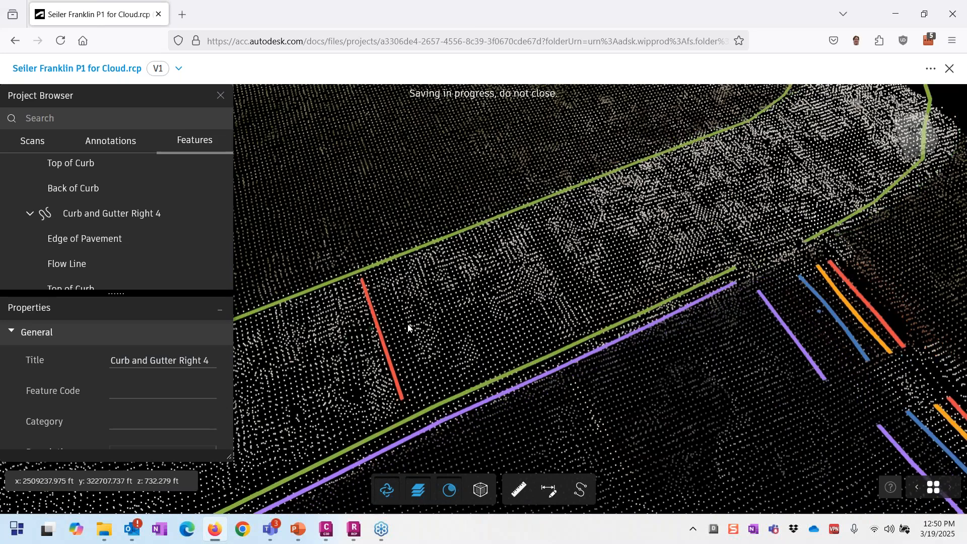
{"action": "scroll", "coordinate": [442, 337], "scroll_direction": "down", "scroll_amount": 5}
{"action": "scroll", "coordinate": [412, 308], "scroll_direction": "up", "scroll_amount": 3}
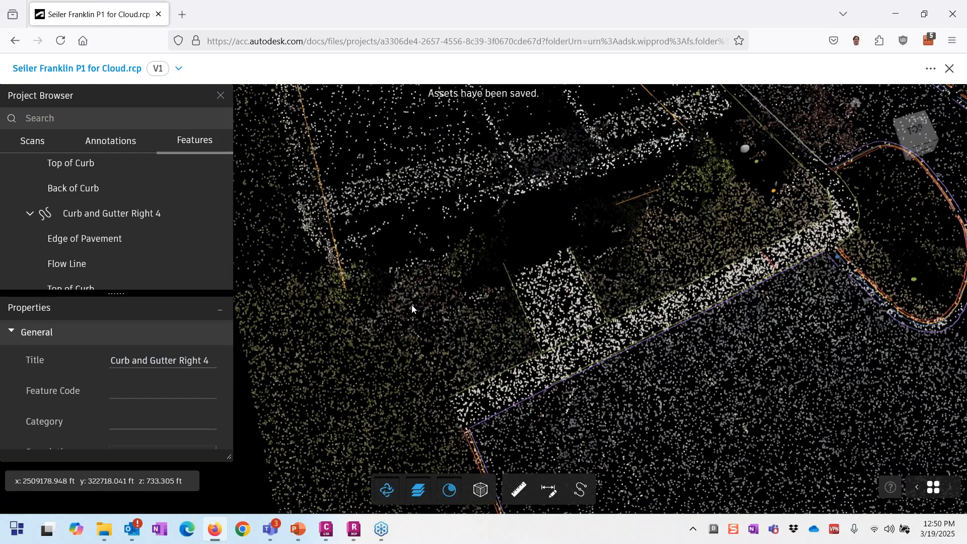
{"action": "left_click_drag", "start_coordinate": [412, 305], "coordinate": [412, 266]}
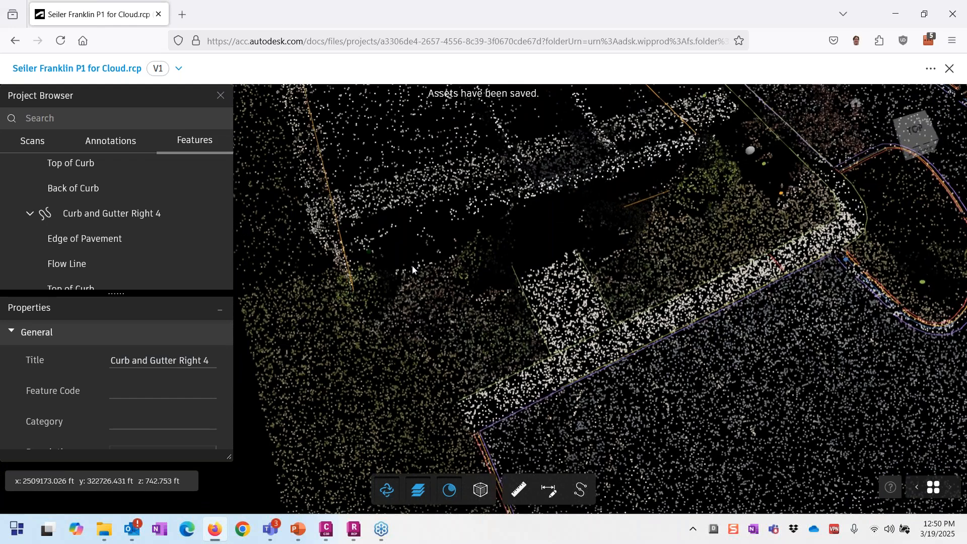
{"action": "scroll", "coordinate": [417, 199], "scroll_direction": "up", "scroll_amount": 5}
{"action": "scroll", "coordinate": [456, 265], "scroll_direction": "down", "scroll_amount": 5}
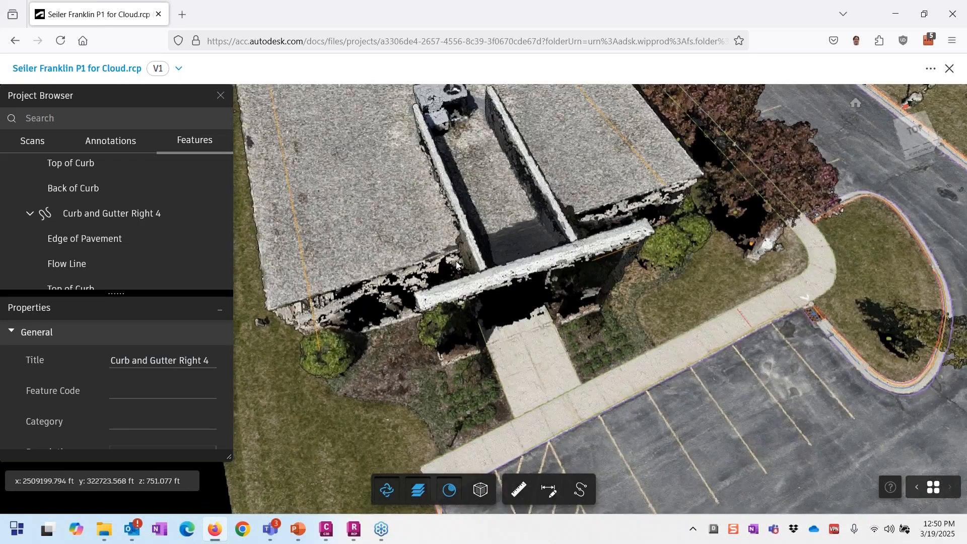
{"action": "middle_click_drag", "start_coordinate": [423, 328], "coordinate": [431, 321]}
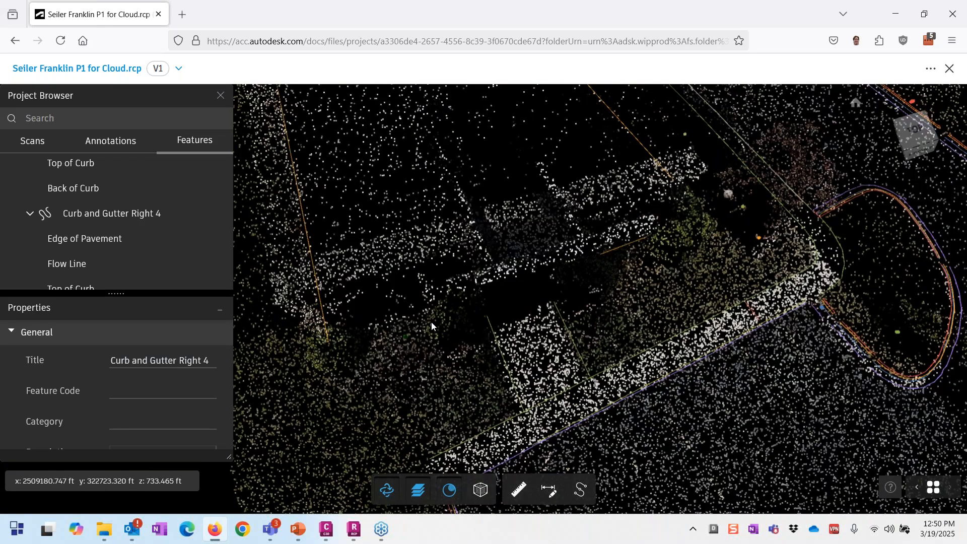
{"action": "scroll", "coordinate": [431, 322], "scroll_direction": "down", "scroll_amount": 5}
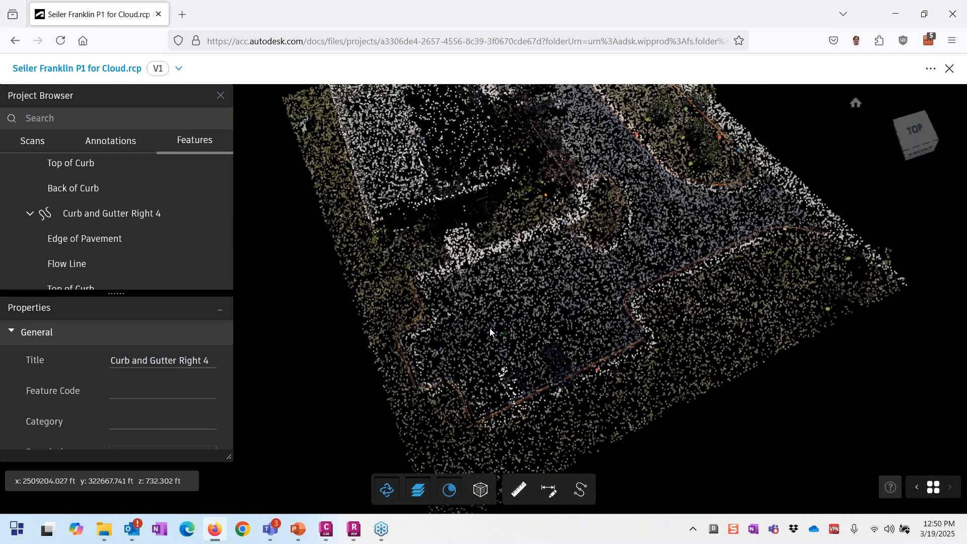
{"action": "scroll", "coordinate": [491, 331], "scroll_direction": "up", "scroll_amount": 3}
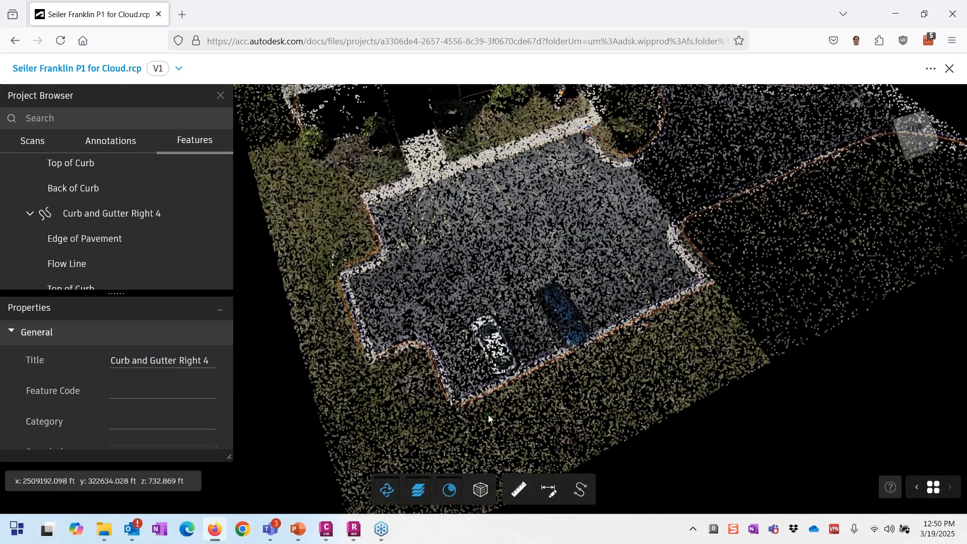
{"action": "middle_click_drag", "start_coordinate": [488, 415], "coordinate": [725, 356]}
{"action": "middle_click_drag", "start_coordinate": [905, 162], "coordinate": [646, 216]}
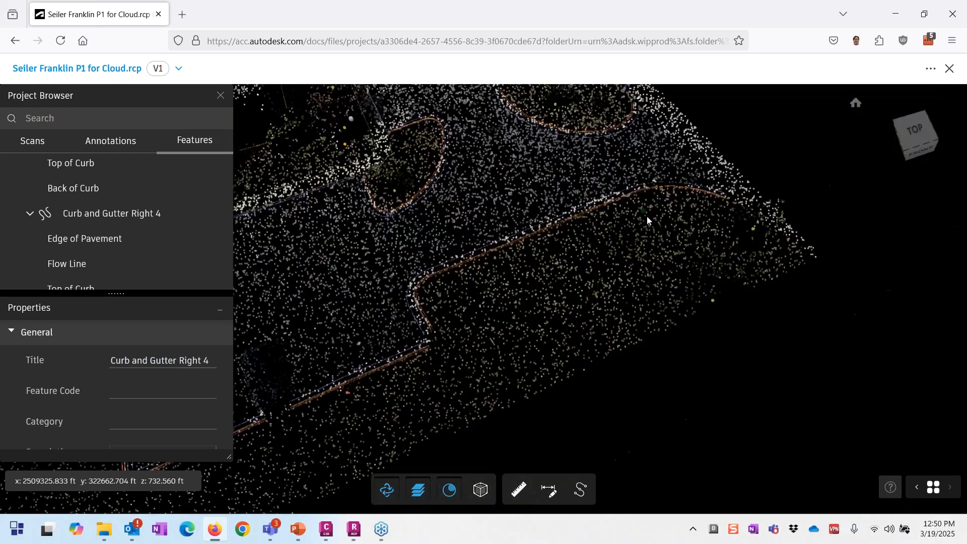
{"action": "middle_click_drag", "start_coordinate": [481, 267], "coordinate": [661, 249]}
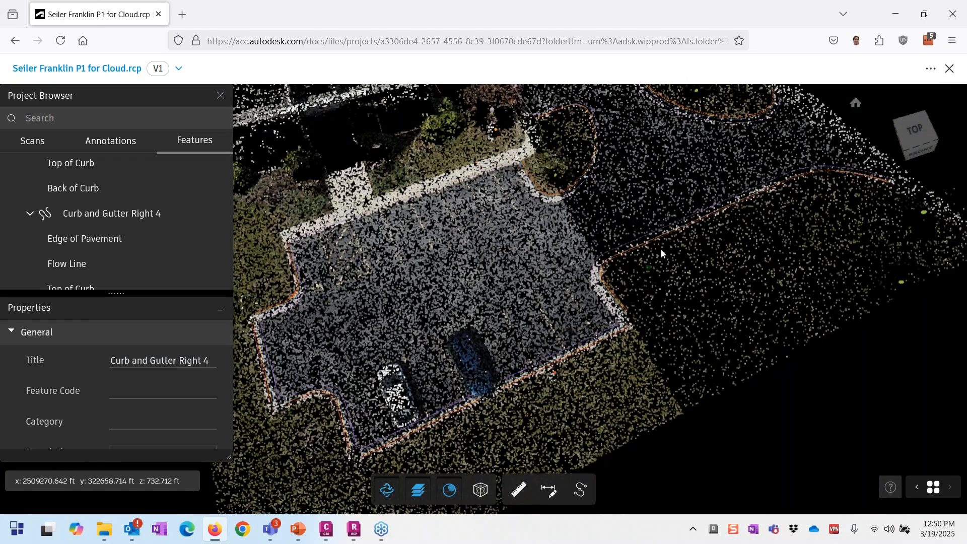
{"action": "scroll", "coordinate": [544, 374], "scroll_direction": "up", "scroll_amount": 5}
Step: Place a Lighting point (code LP) at the light pole base and align it onto the pole in Cross Section View
{"action": "left_click", "coordinate": [580, 489]}
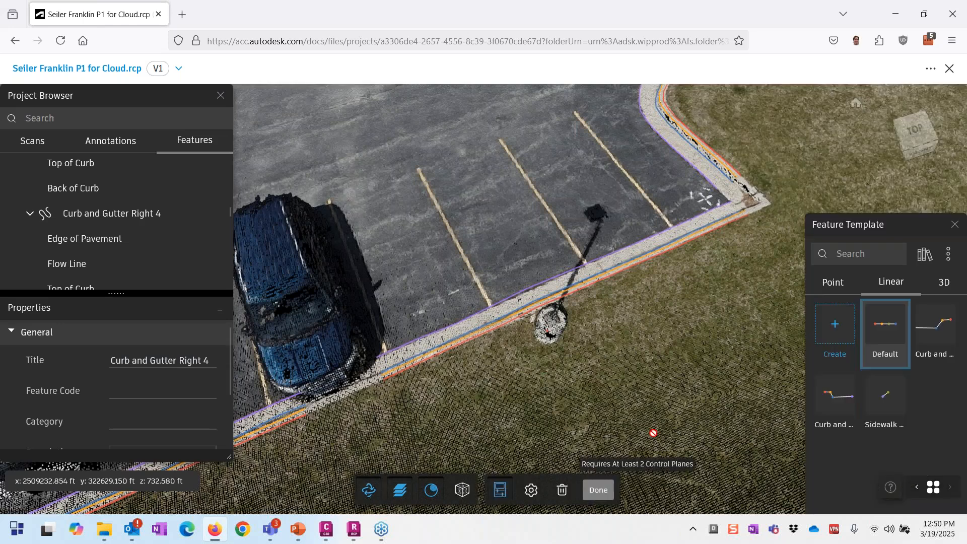
{"action": "left_click", "coordinate": [833, 282]}
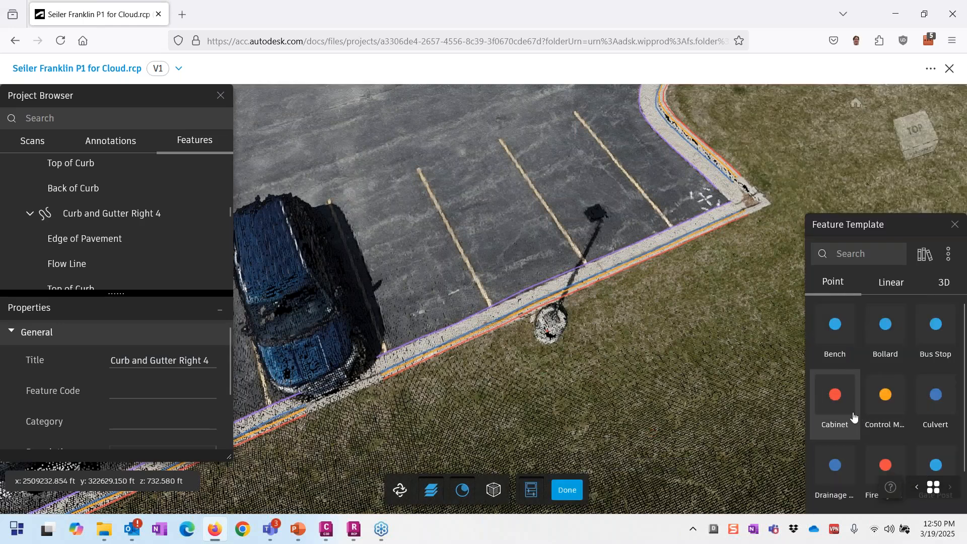
{"action": "scroll", "coordinate": [876, 403], "scroll_direction": "down", "scroll_amount": 3}
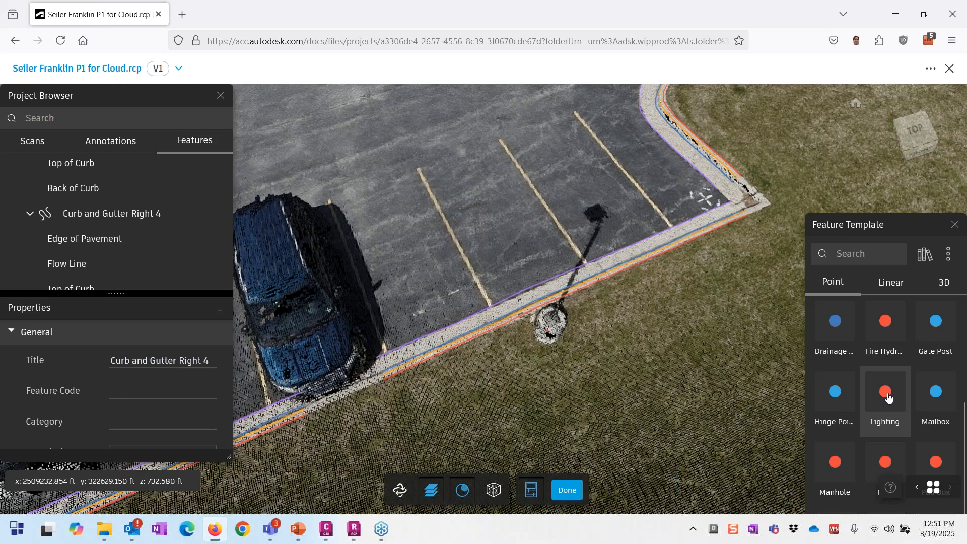
{"action": "left_click", "coordinate": [884, 397]}
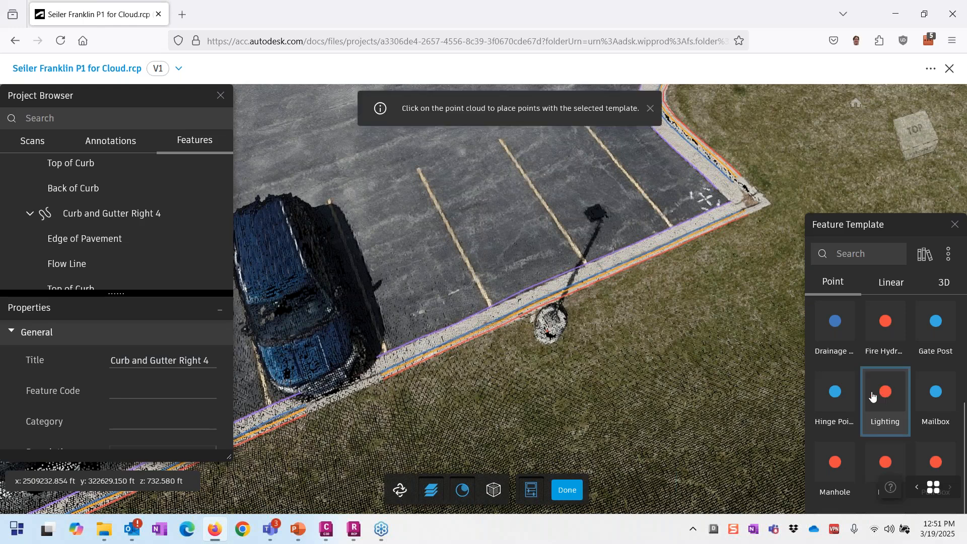
{"action": "left_click", "coordinate": [531, 340]}
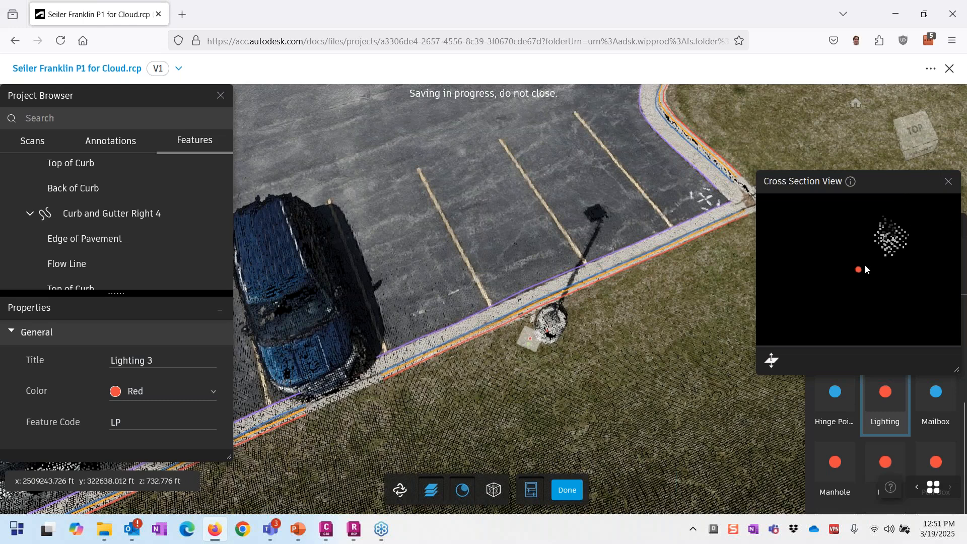
{"action": "left_click_drag", "start_coordinate": [865, 264], "coordinate": [889, 238]}
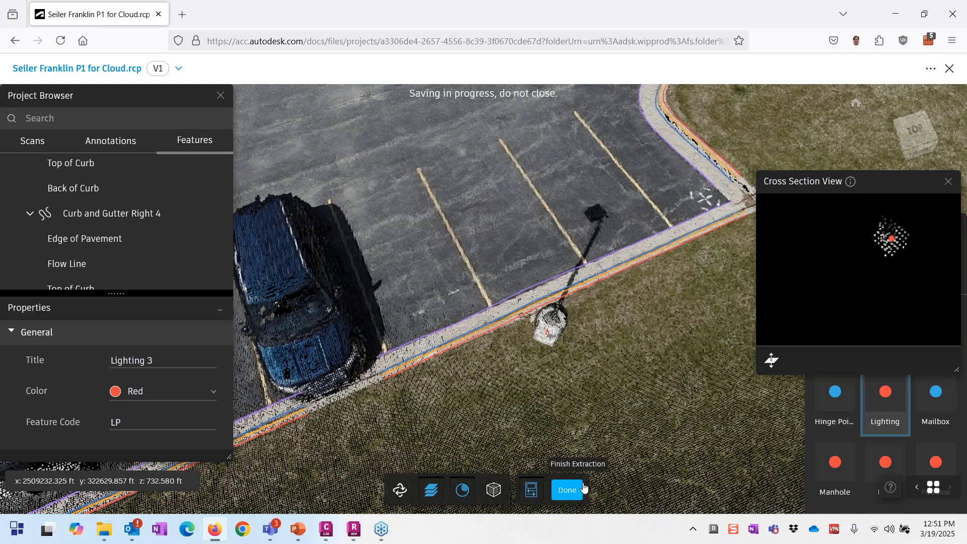
{"action": "left_click", "coordinate": [567, 489]}
{"action": "scroll", "coordinate": [541, 328], "scroll_direction": "up", "scroll_amount": 3}
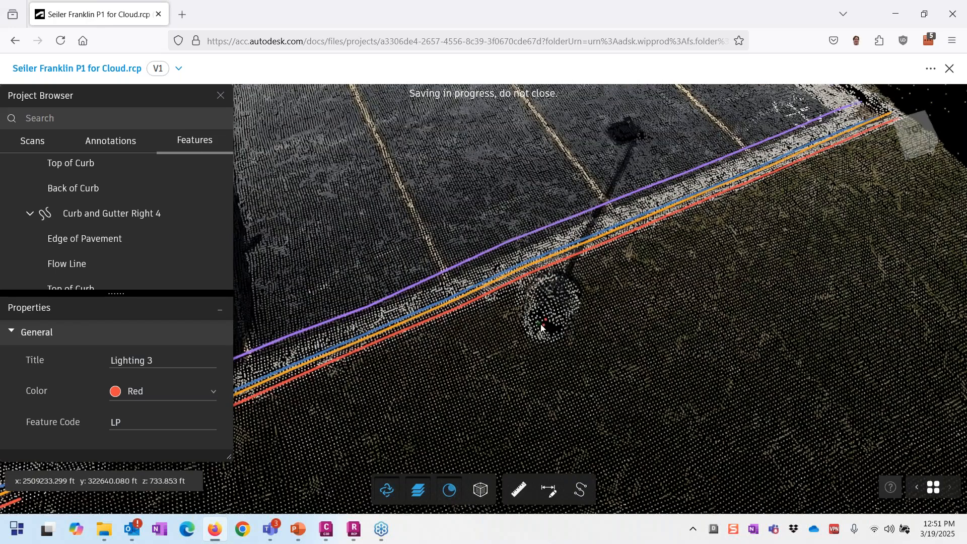
{"action": "left_click_drag", "start_coordinate": [541, 328], "coordinate": [583, 373]}
{"action": "scroll", "coordinate": [582, 373], "scroll_direction": "down", "scroll_amount": 3}
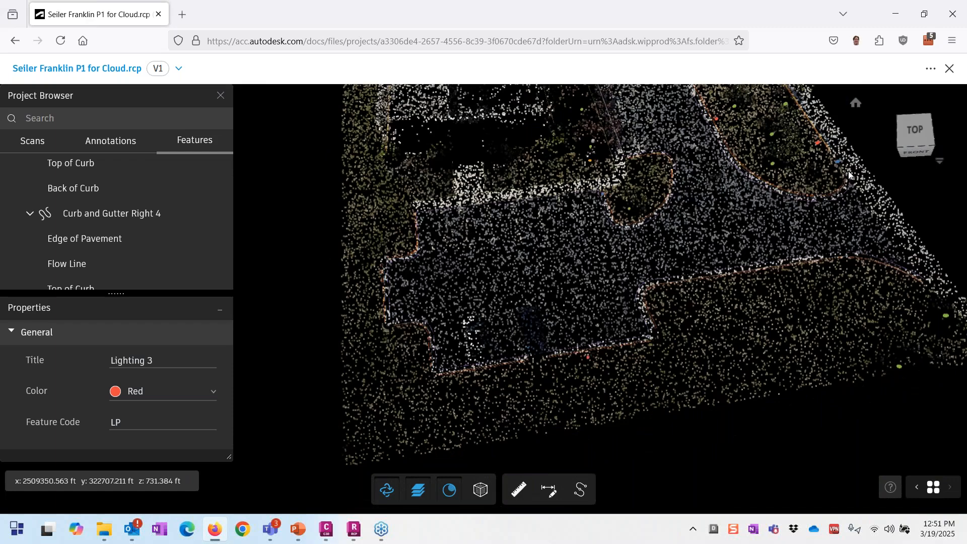
{"action": "scroll", "coordinate": [849, 175], "scroll_direction": "up", "scroll_amount": 3}
{"action": "scroll", "coordinate": [730, 437], "scroll_direction": "down", "scroll_amount": 2}
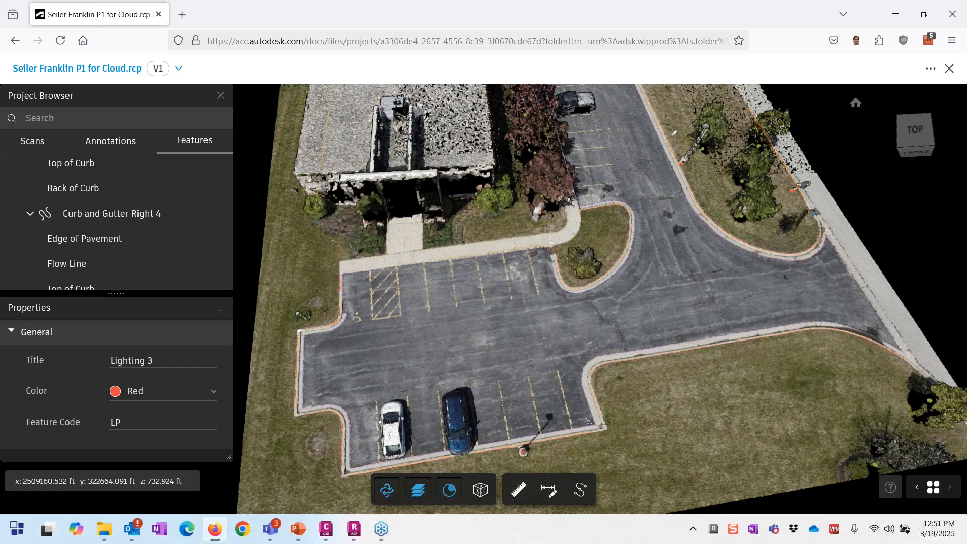
{"action": "scroll", "coordinate": [125, 252], "scroll_direction": "down", "scroll_amount": 3}
{"action": "scroll", "coordinate": [151, 209], "scroll_direction": "down", "scroll_amount": 5}
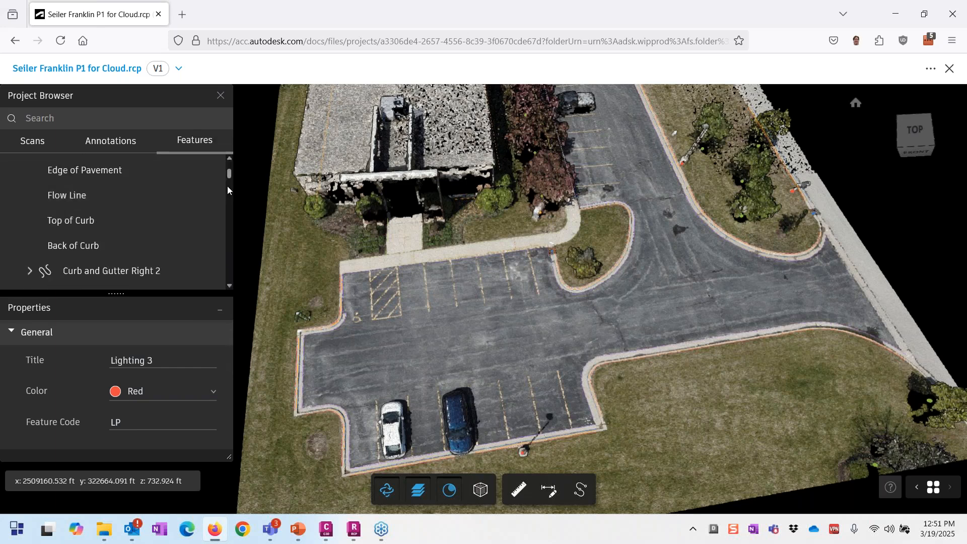
{"action": "scroll", "coordinate": [216, 191], "scroll_direction": "up", "scroll_amount": 3}
{"action": "left_click", "coordinate": [218, 168]}
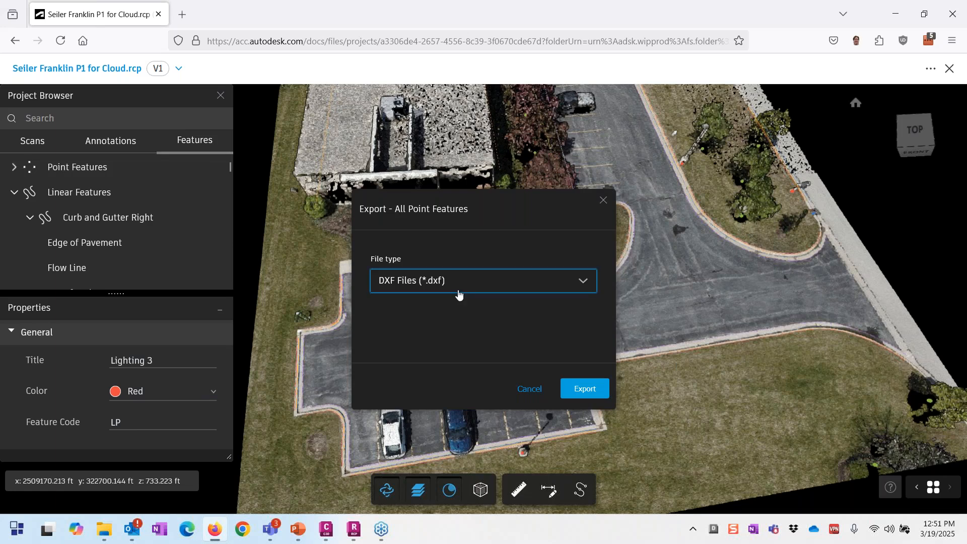
{"action": "left_click", "coordinate": [415, 281]}
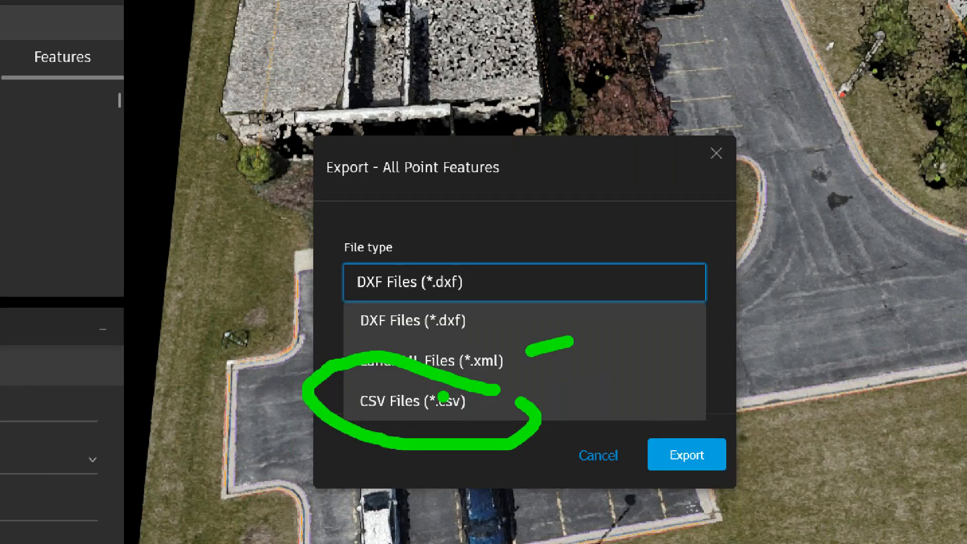
{"action": "left_click", "coordinate": [413, 432]}
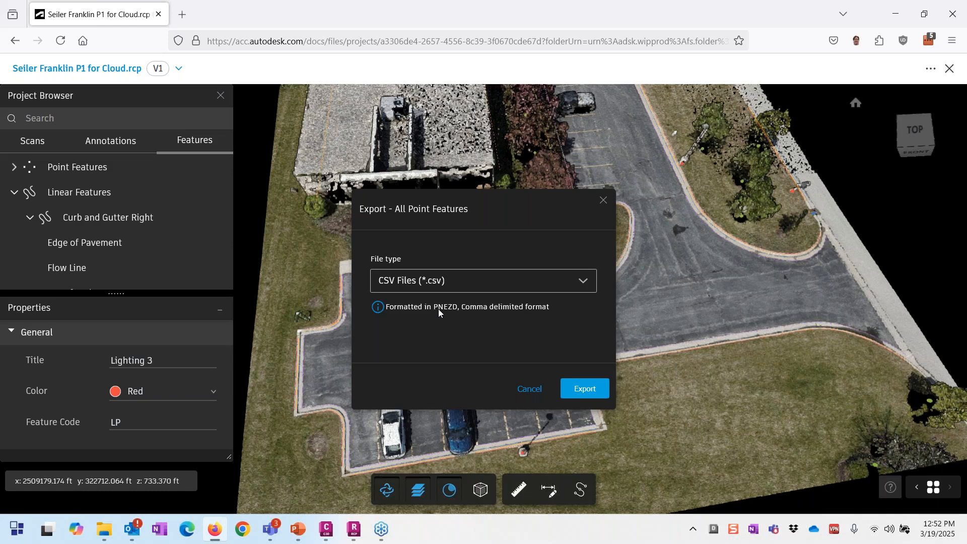
{"action": "left_click", "coordinate": [530, 389]}
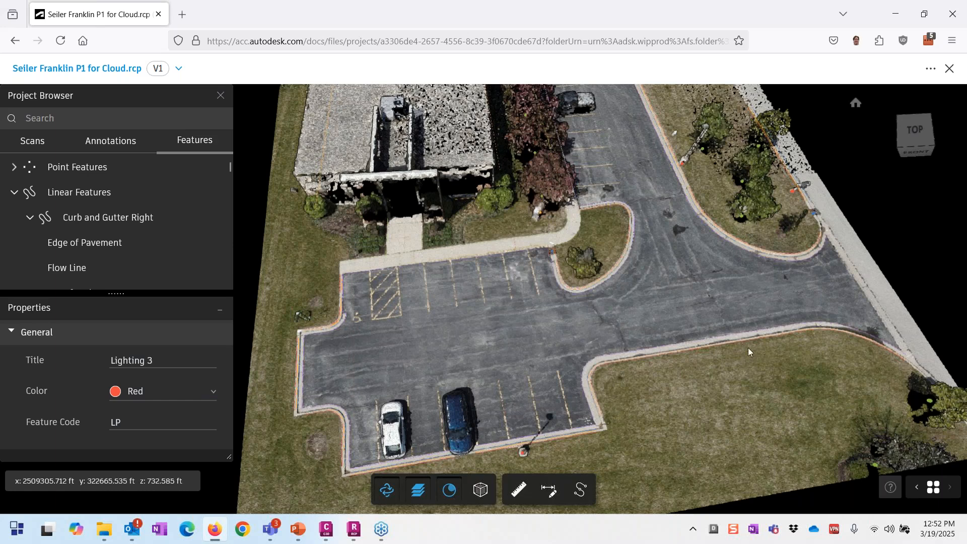
{"action": "scroll", "coordinate": [748, 343], "scroll_direction": "down", "scroll_amount": 2}
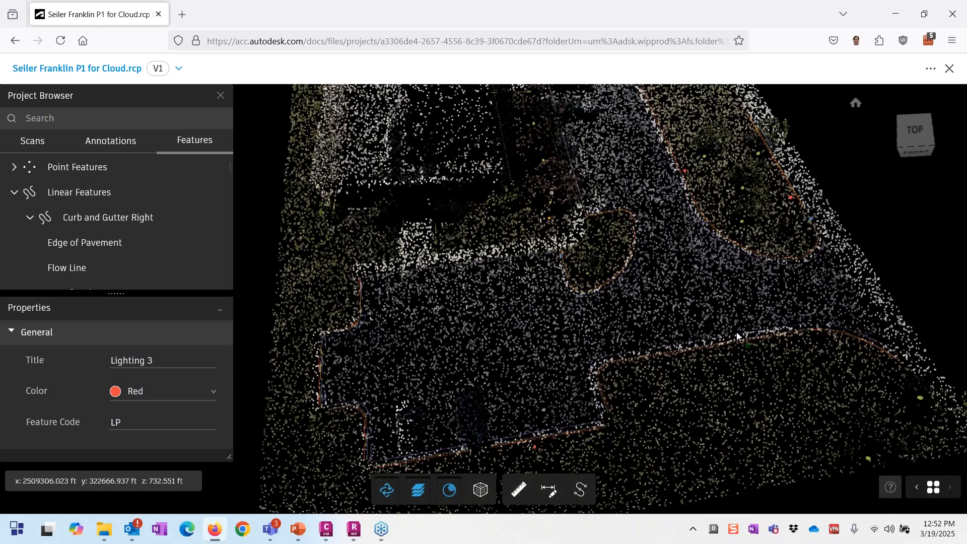
{"action": "left_click", "coordinate": [298, 534]}
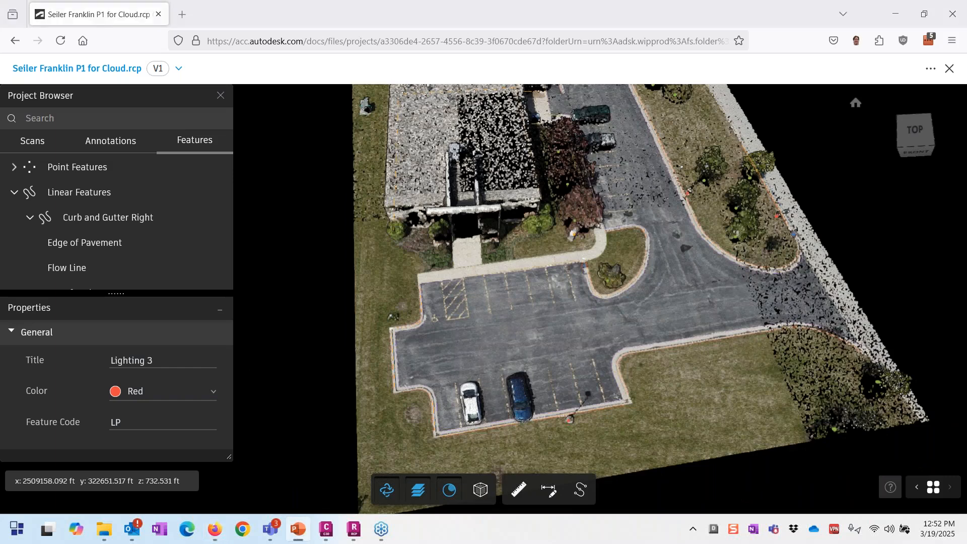
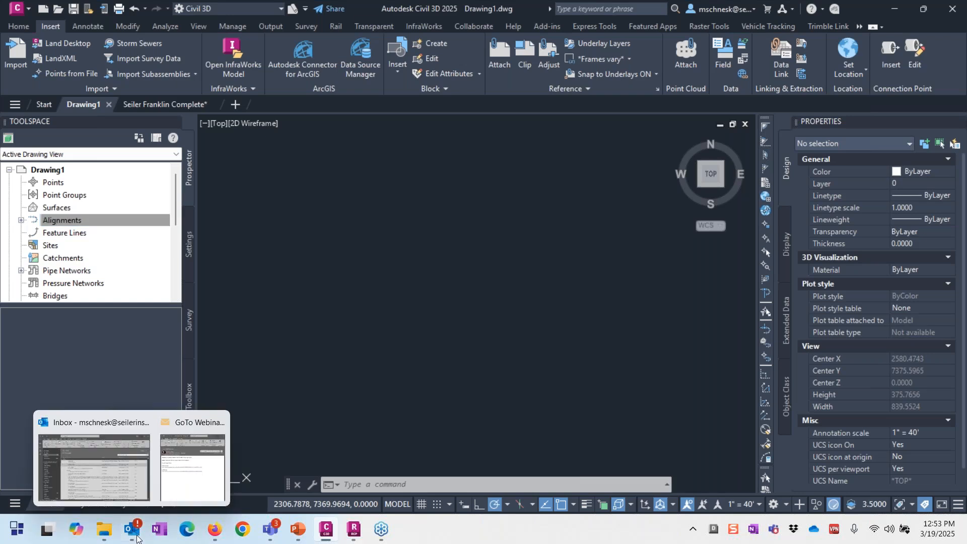
Step: Set Drawing1's coordinate system to wi83-sf (NAD83 Wisconsin South Zone, US Foot), then run UNITS
{"action": "key", "text": "Escape"}
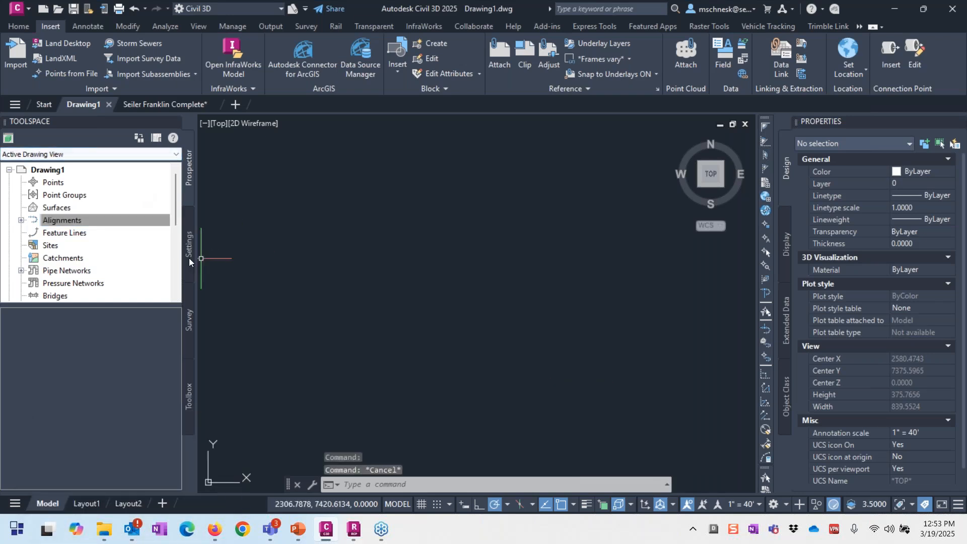
{"action": "right_click", "coordinate": [52, 171]}
{"action": "left_click", "coordinate": [84, 181]}
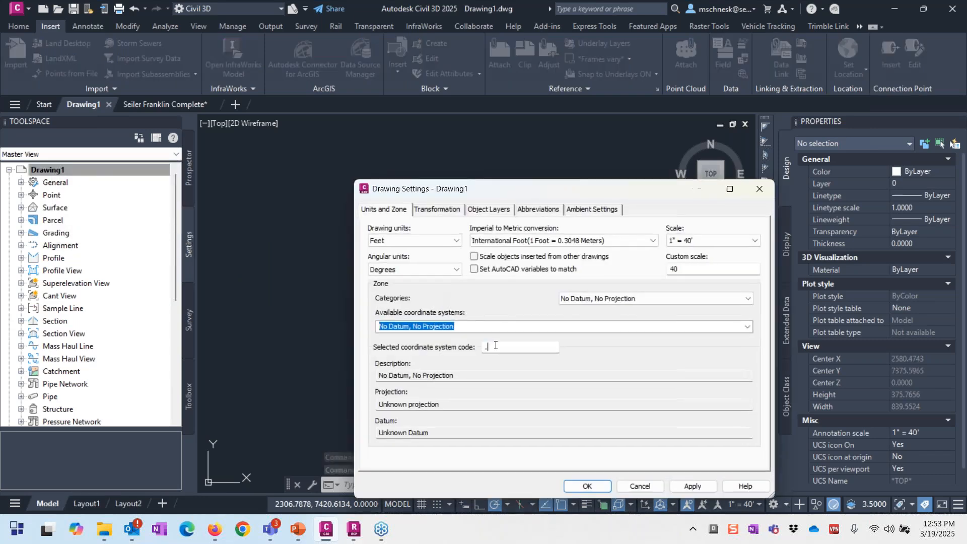
{"action": "double_click", "coordinate": [494, 346]}
{"action": "type", "text": "wi8"}
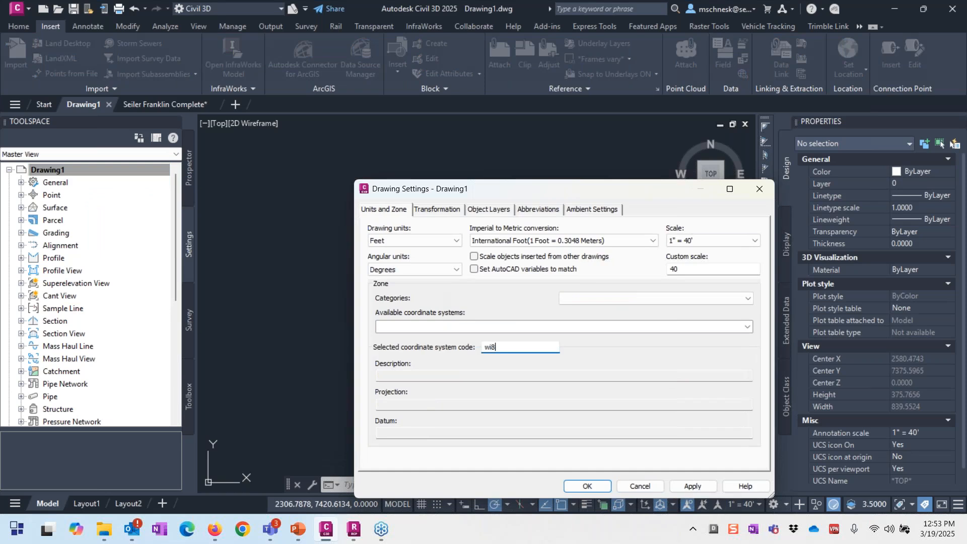
{"action": "type", "text": "3-sf"}
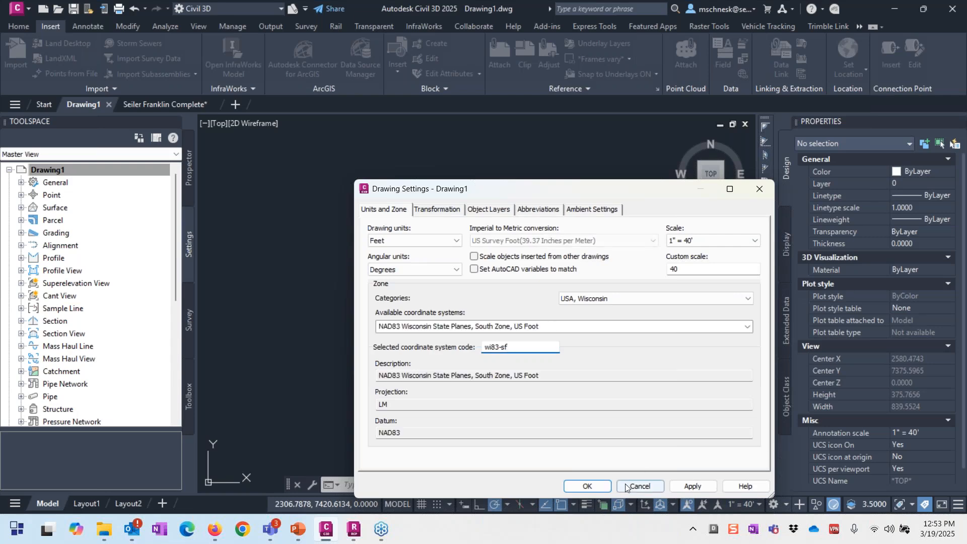
{"action": "left_click", "coordinate": [587, 486]}
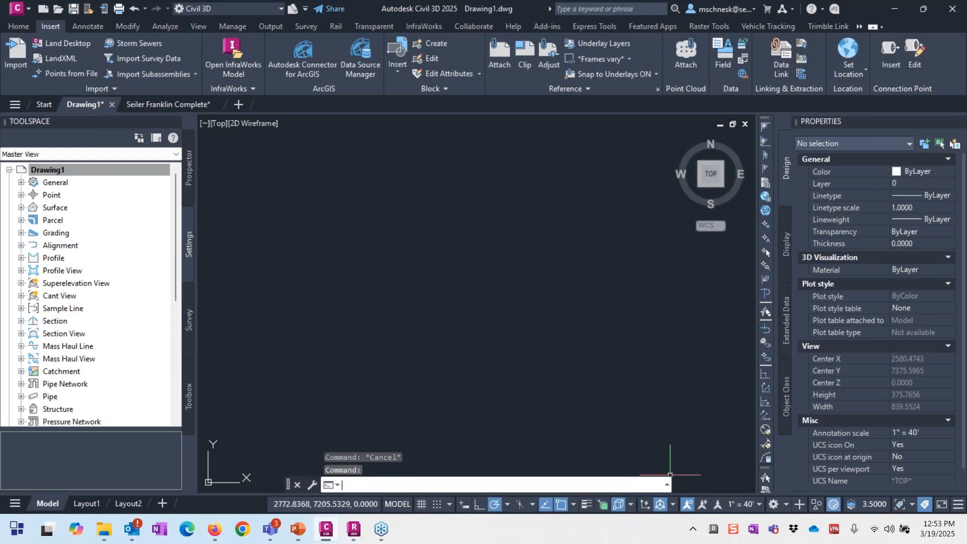
{"action": "type", "text": "units"}
{"action": "key", "text": "Return"}
Step: Change the drawing's insertion scale from Feet to US Survey Feet and start Point Cloud Attach
{"action": "left_click", "coordinate": [534, 336]}
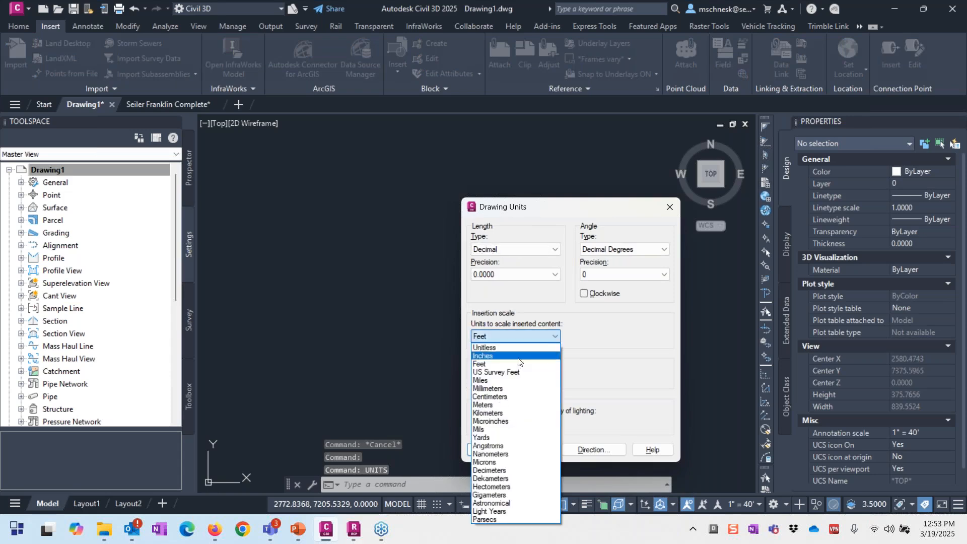
{"action": "left_click", "coordinate": [503, 374]}
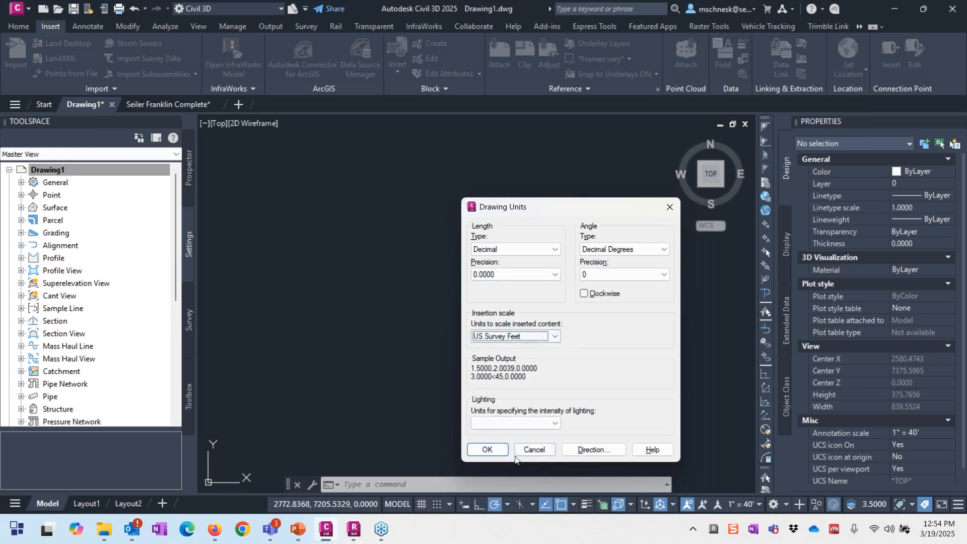
{"action": "left_click", "coordinate": [500, 455]}
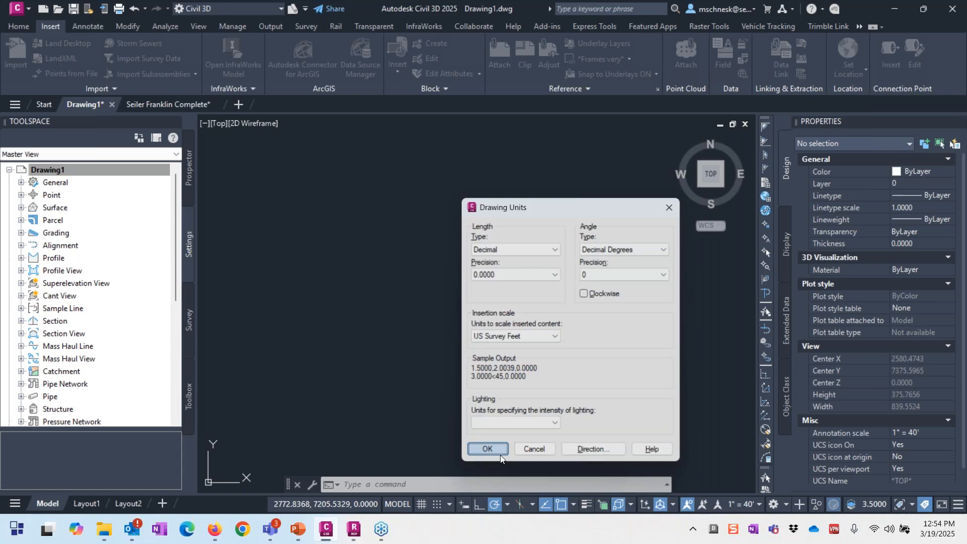
{"action": "left_click", "coordinate": [686, 53]}
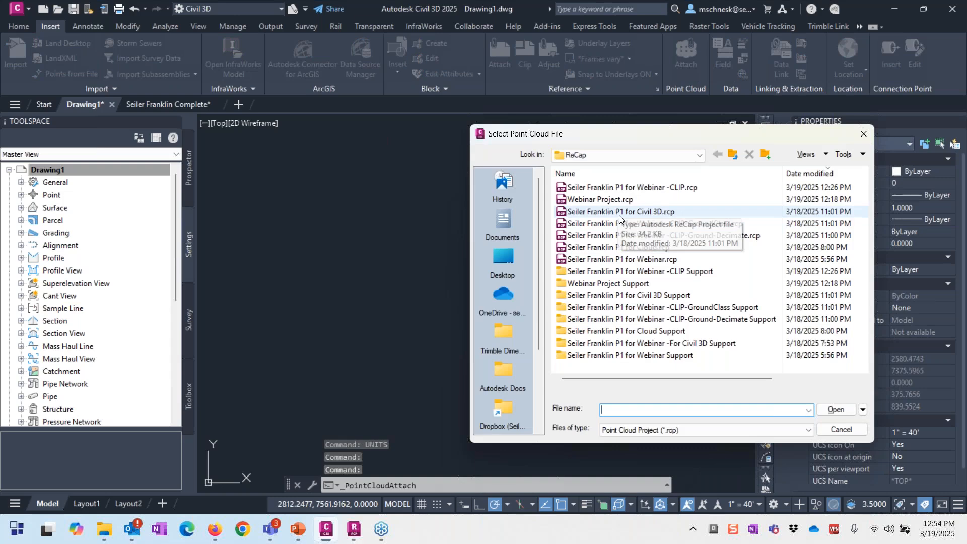
Step: Attach the Seiler Franklin P1 for Civil 3D .rcp over an Esri OpenStreetMap base map and select it
{"action": "double_click", "coordinate": [620, 212]}
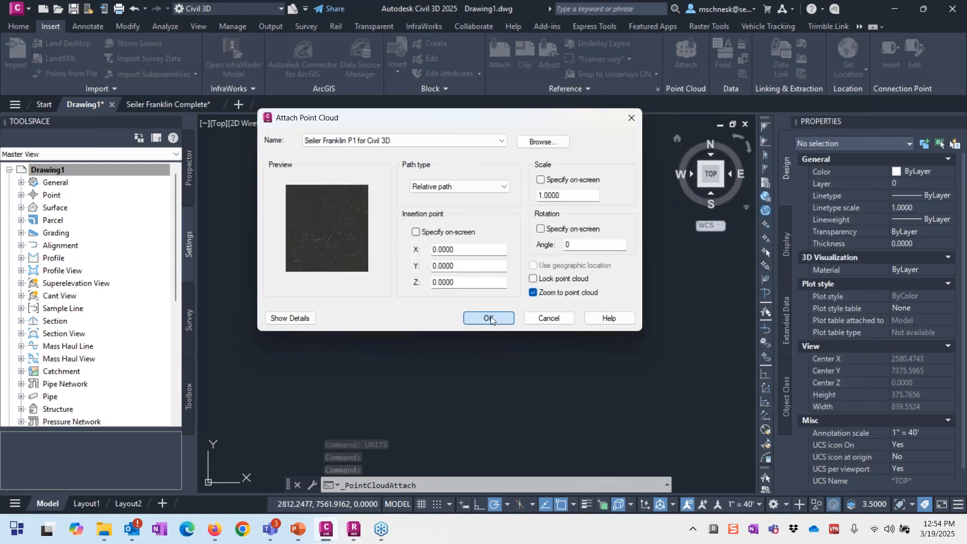
{"action": "left_click", "coordinate": [491, 316]}
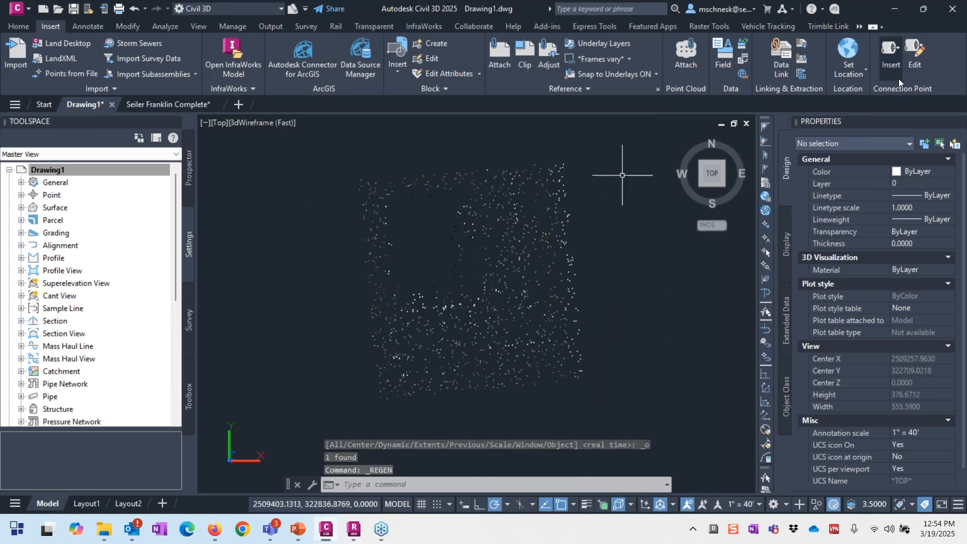
{"action": "left_click", "coordinate": [859, 27]}
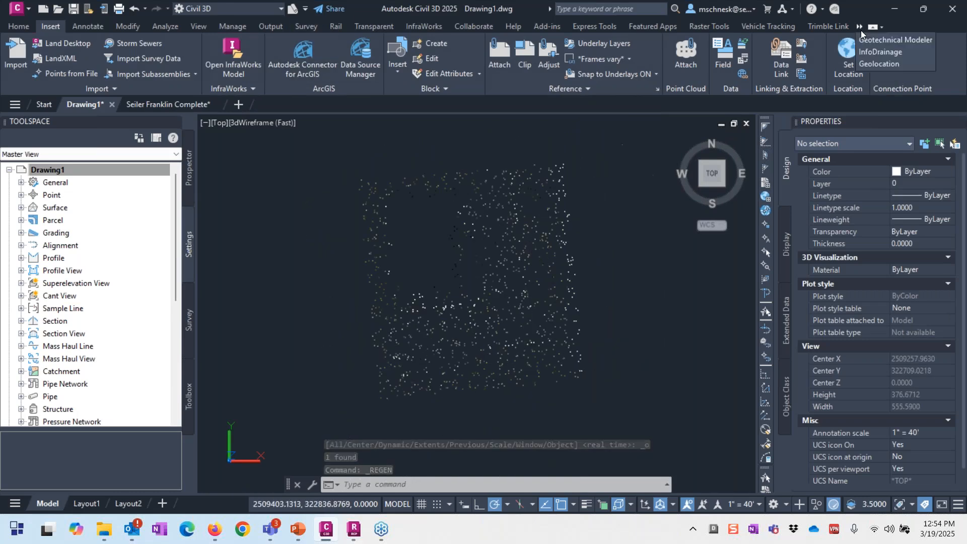
{"action": "left_click", "coordinate": [866, 62]}
{"action": "left_click", "coordinate": [176, 69]}
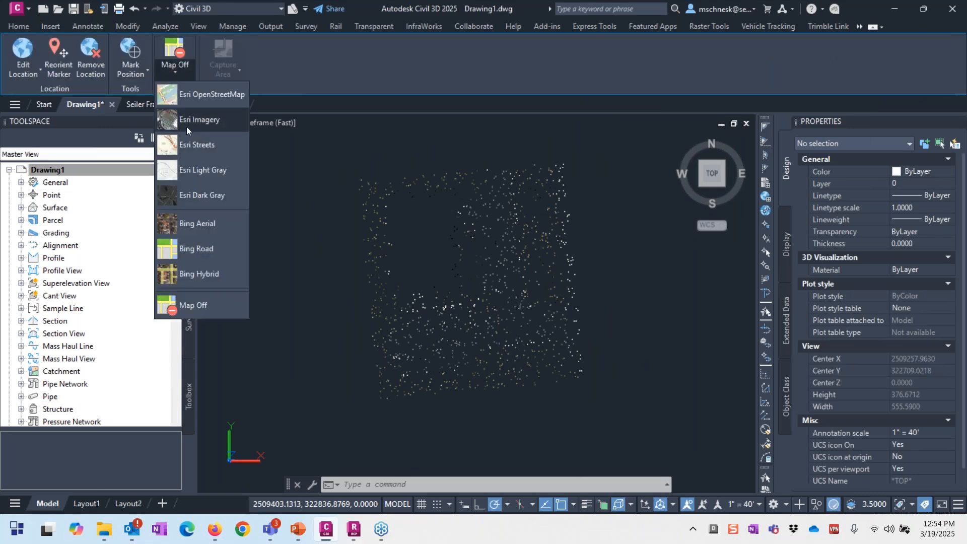
{"action": "left_click", "coordinate": [200, 103]}
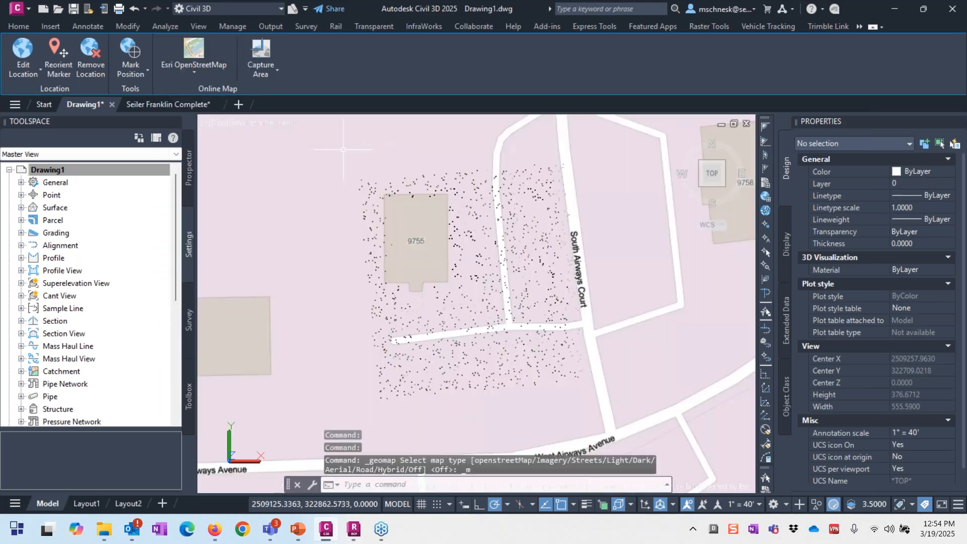
{"action": "scroll", "coordinate": [353, 191], "scroll_direction": "down", "scroll_amount": 2}
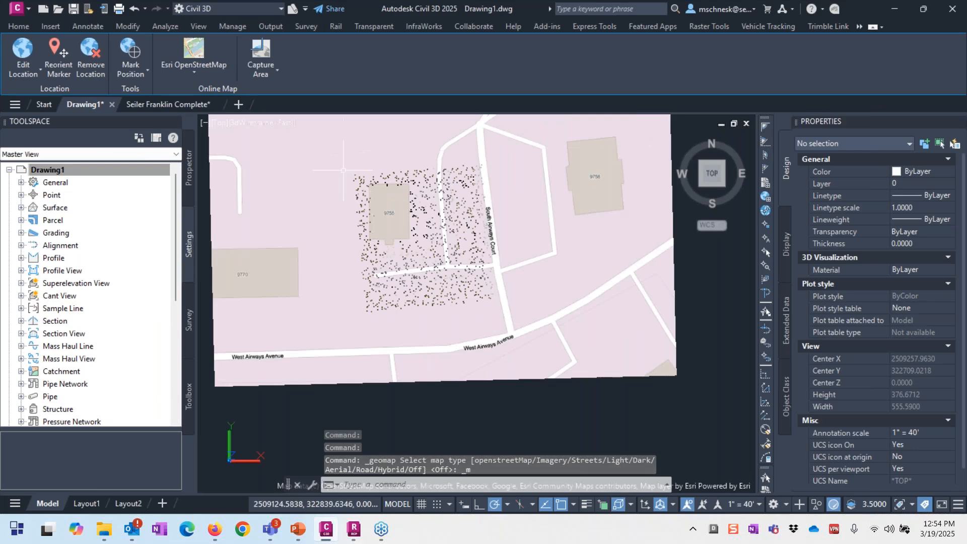
{"action": "scroll", "coordinate": [382, 191], "scroll_direction": "up", "scroll_amount": 1}
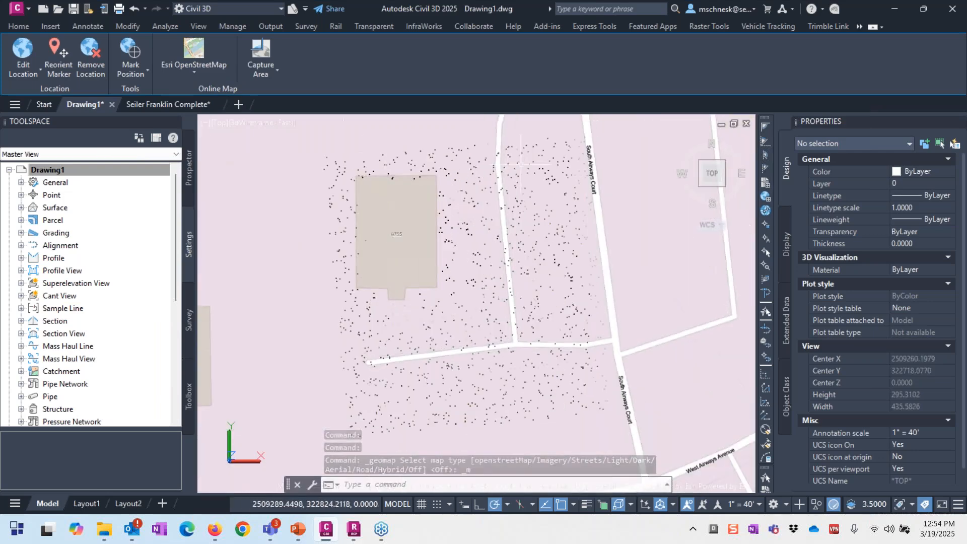
{"action": "left_click", "coordinate": [563, 130]}
{"action": "left_click", "coordinate": [532, 155]}
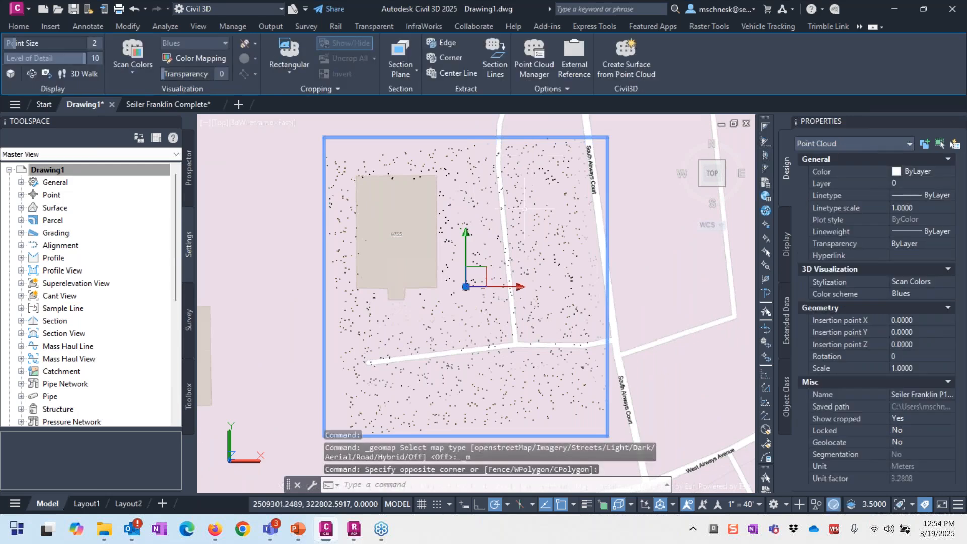
Step: Create surface EG_PointCloud with style Contours 1' and 5' (Background) and no non-ground filtering
{"action": "left_click", "coordinate": [619, 60]}
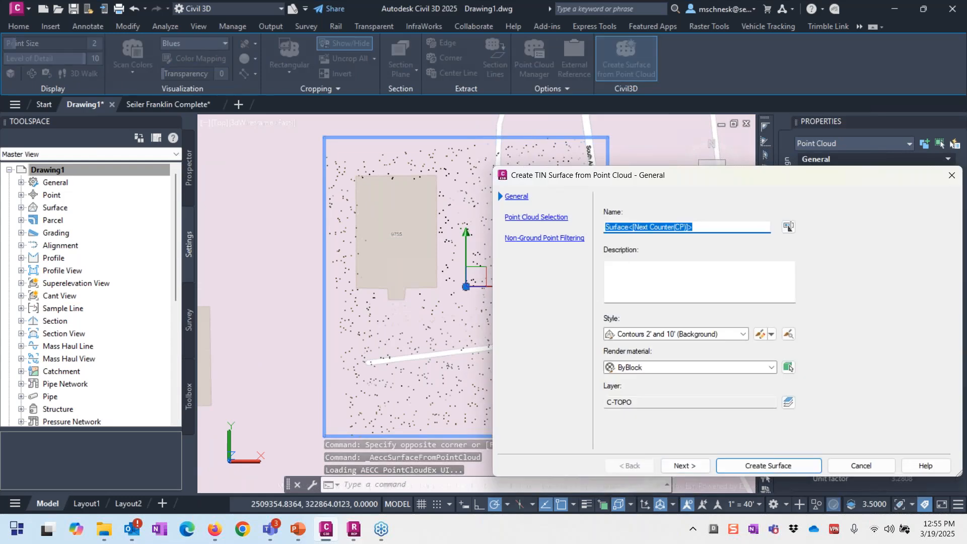
{"action": "type", "text": "EG_P"}
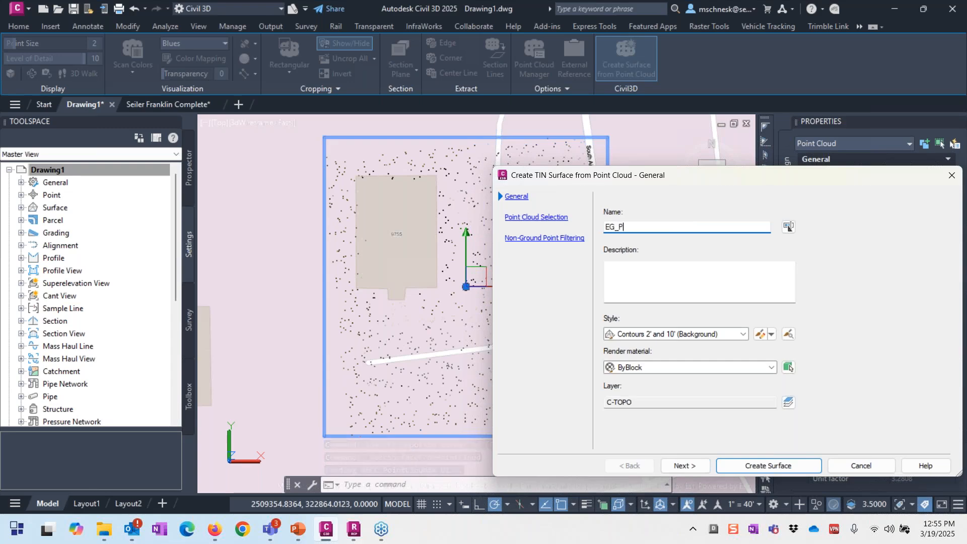
{"action": "type", "text": "ointCloud"}
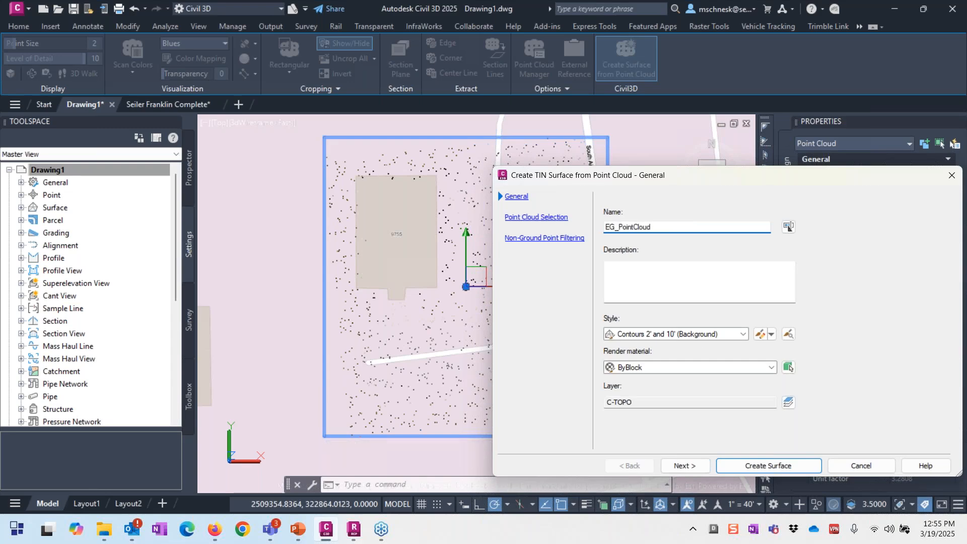
{"action": "left_click", "coordinate": [697, 334]}
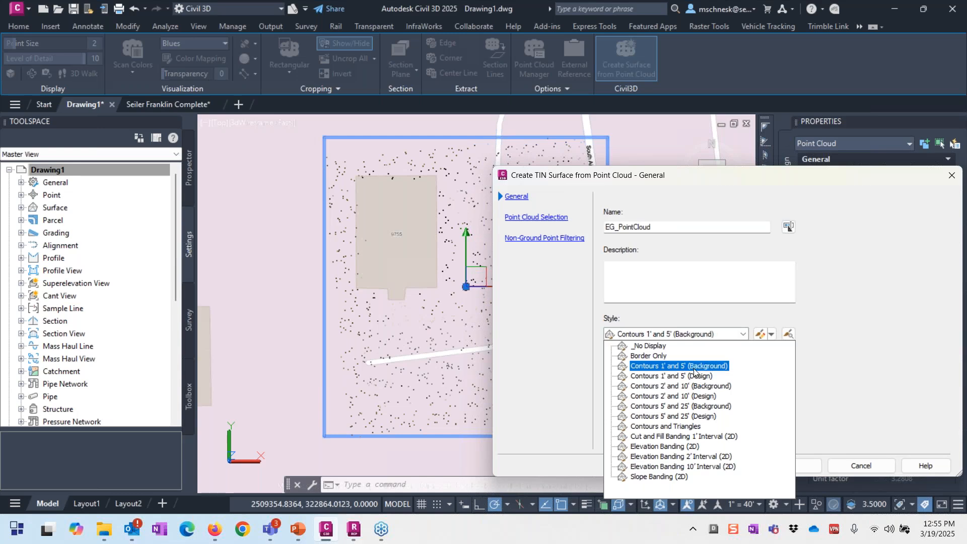
{"action": "left_click", "coordinate": [694, 366]}
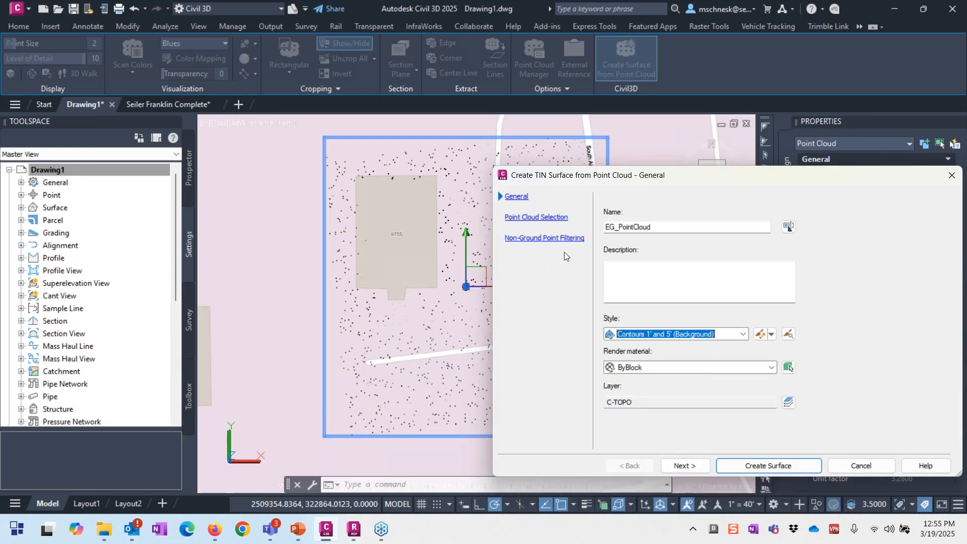
{"action": "left_click", "coordinate": [540, 240]}
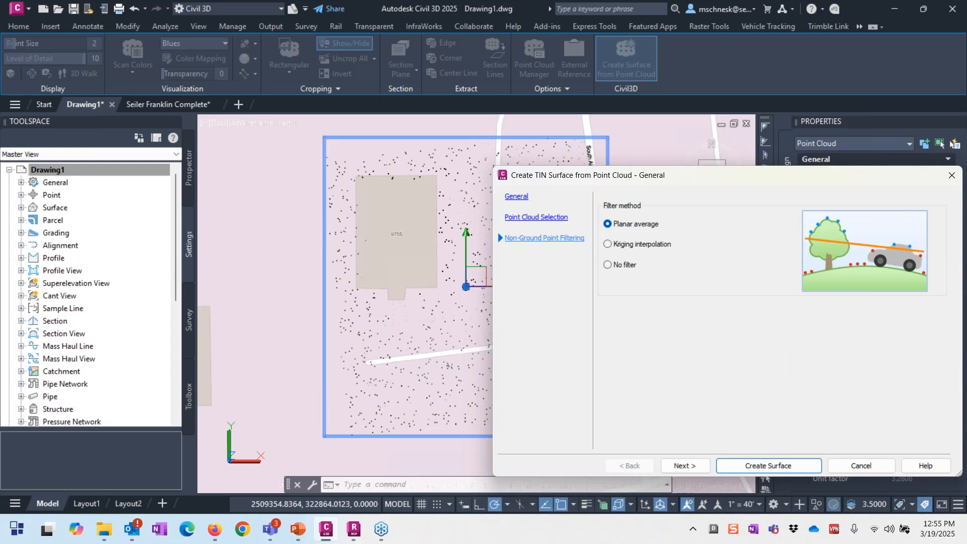
{"action": "left_click", "coordinate": [624, 265]}
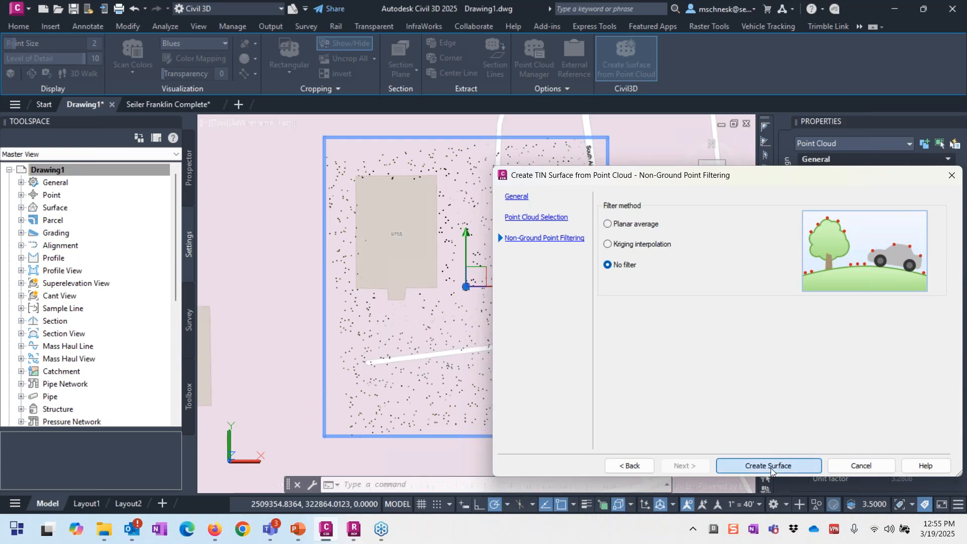
{"action": "left_click", "coordinate": [730, 470]}
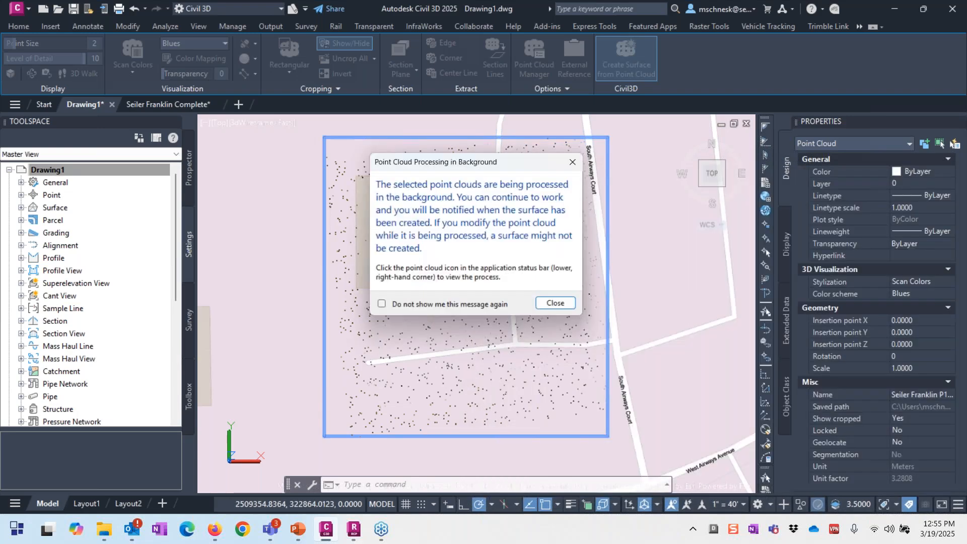
{"action": "left_click", "coordinate": [559, 307]}
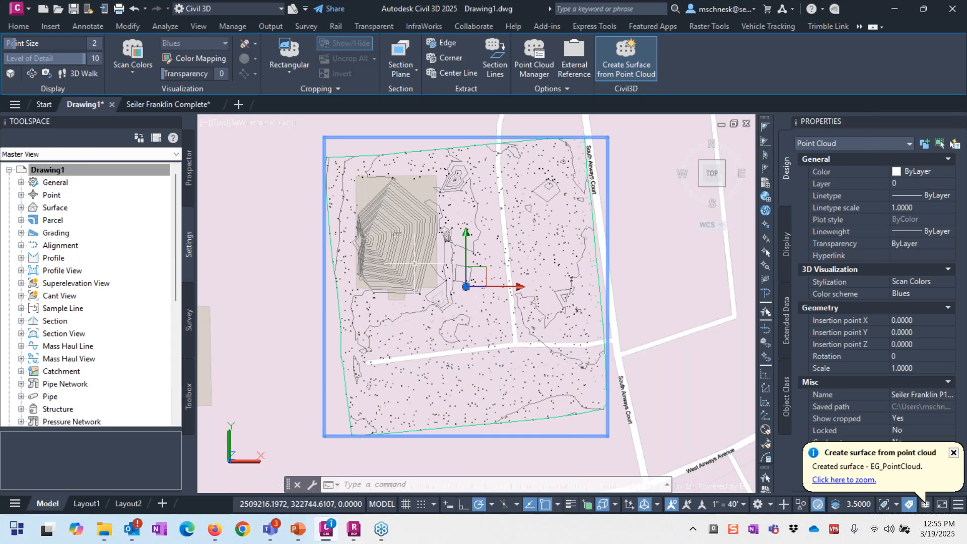
Step: Select the 1187-point EG_PointCloud surface and open its Edit Surface dropdown
{"action": "scroll", "coordinate": [411, 260], "scroll_direction": "up", "scroll_amount": 5}
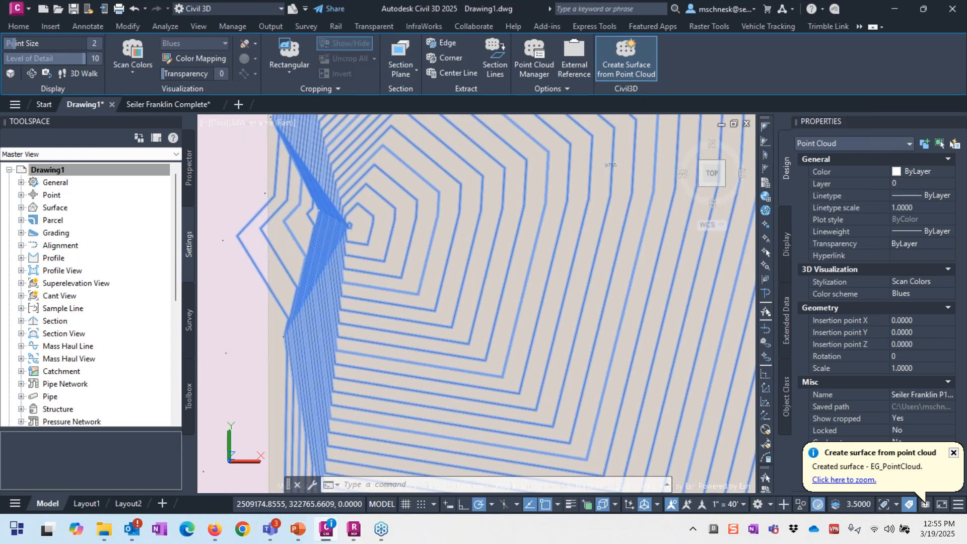
{"action": "left_click", "coordinate": [372, 235]}
{"action": "scroll", "coordinate": [509, 270], "scroll_direction": "down", "scroll_amount": 6}
{"action": "scroll", "coordinate": [532, 263], "scroll_direction": "up", "scroll_amount": 3}
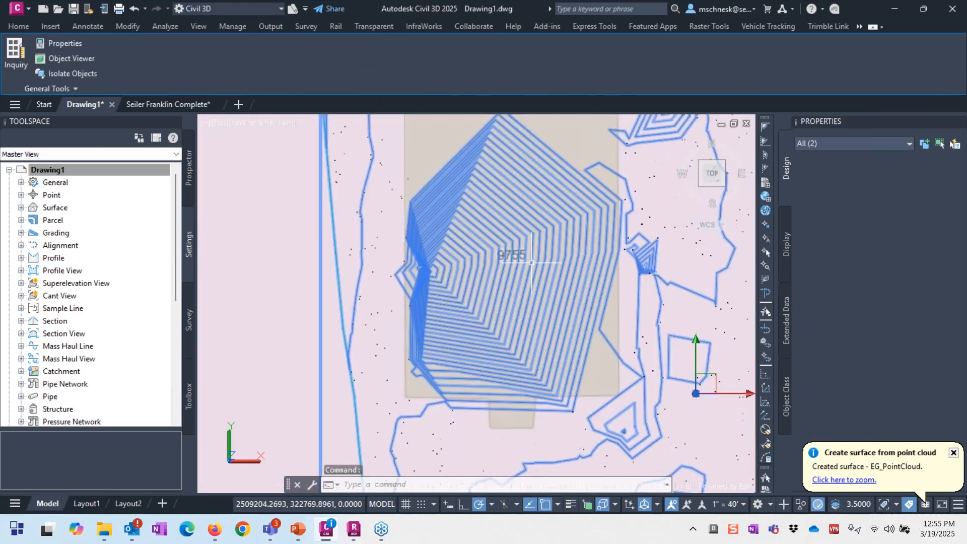
{"action": "scroll", "coordinate": [531, 262], "scroll_direction": "up", "scroll_amount": 4}
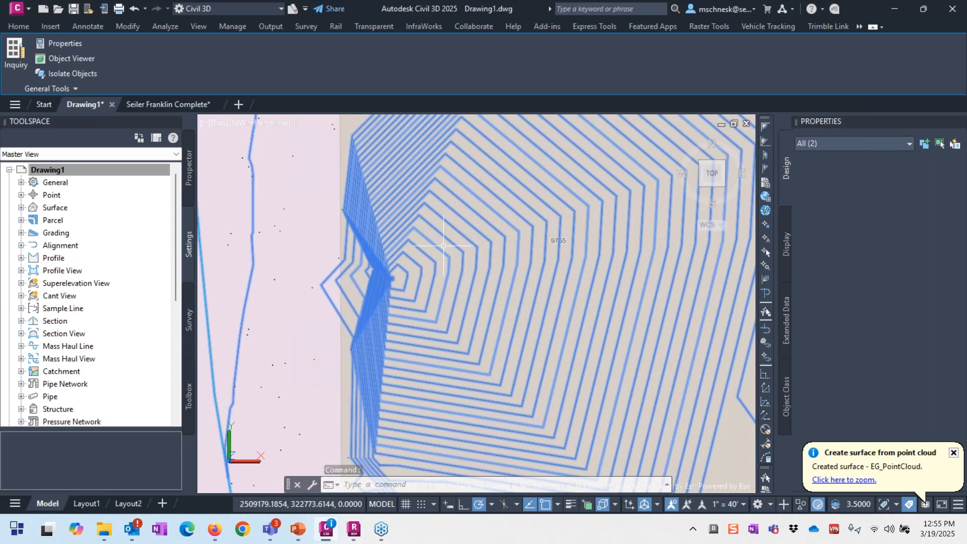
{"action": "key", "text": "Escape"}
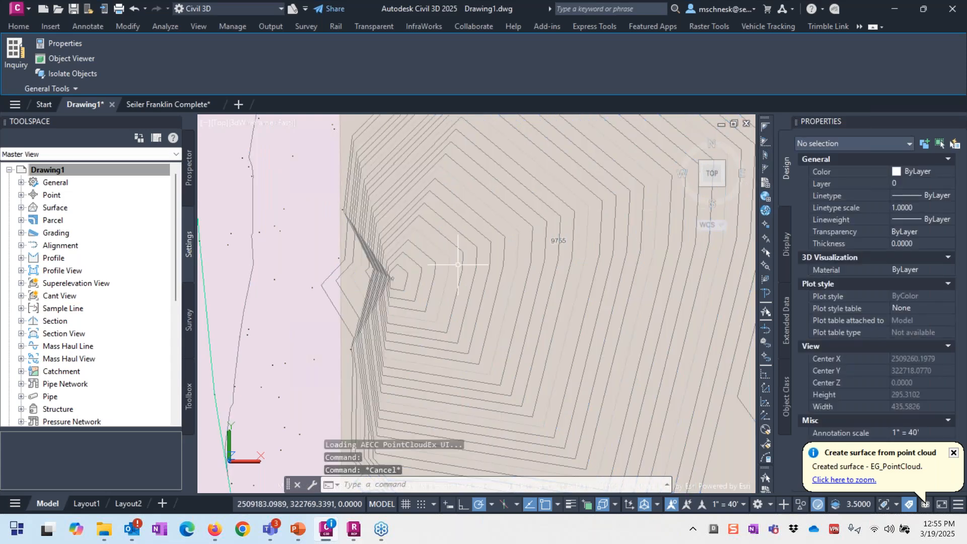
{"action": "left_click", "coordinate": [458, 265]}
{"action": "left_click", "coordinate": [281, 61]}
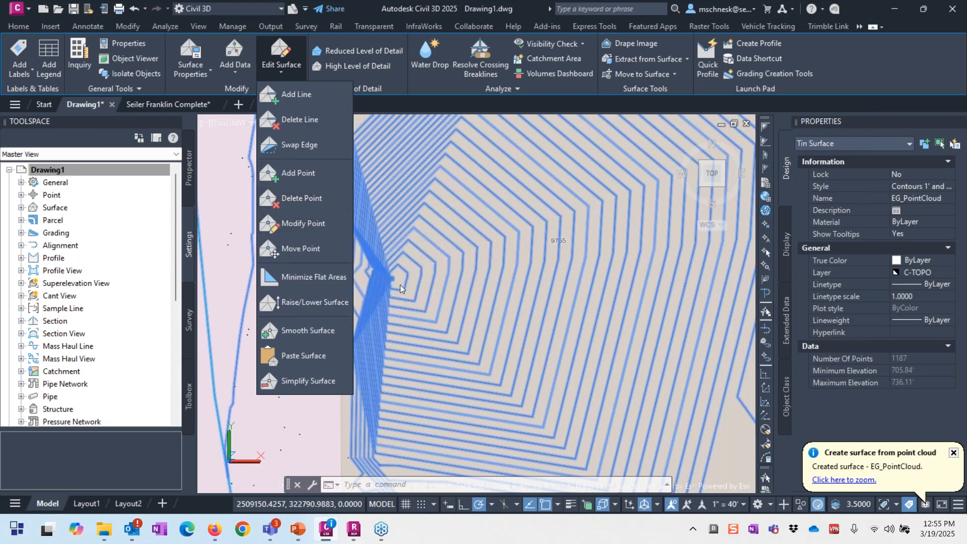
Step: Delete stray points from EG_PointCloud in window batches of 26 and 9 points
{"action": "left_click", "coordinate": [304, 198]}
{"action": "scroll", "coordinate": [419, 269], "scroll_direction": "up", "scroll_amount": 3}
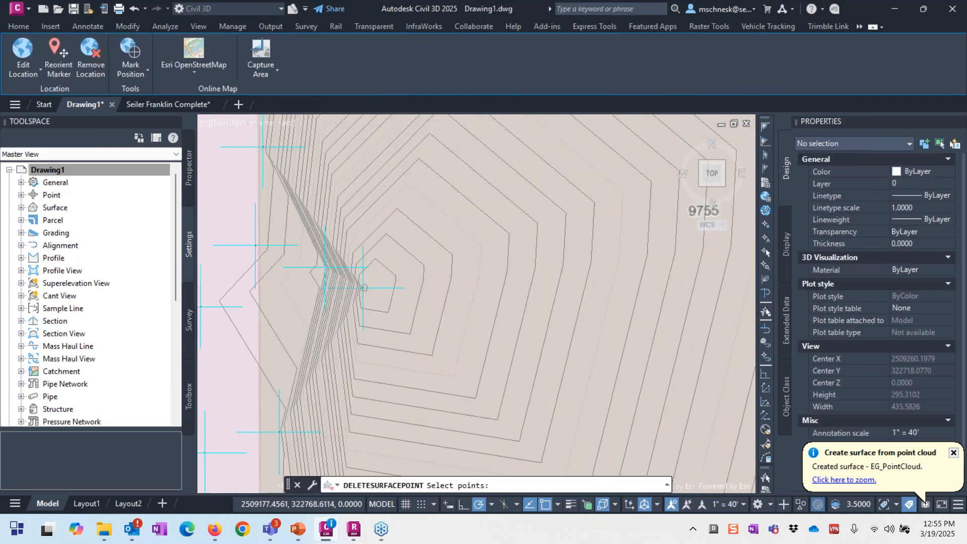
{"action": "left_click", "coordinate": [402, 258]}
{"action": "left_click", "coordinate": [318, 322]}
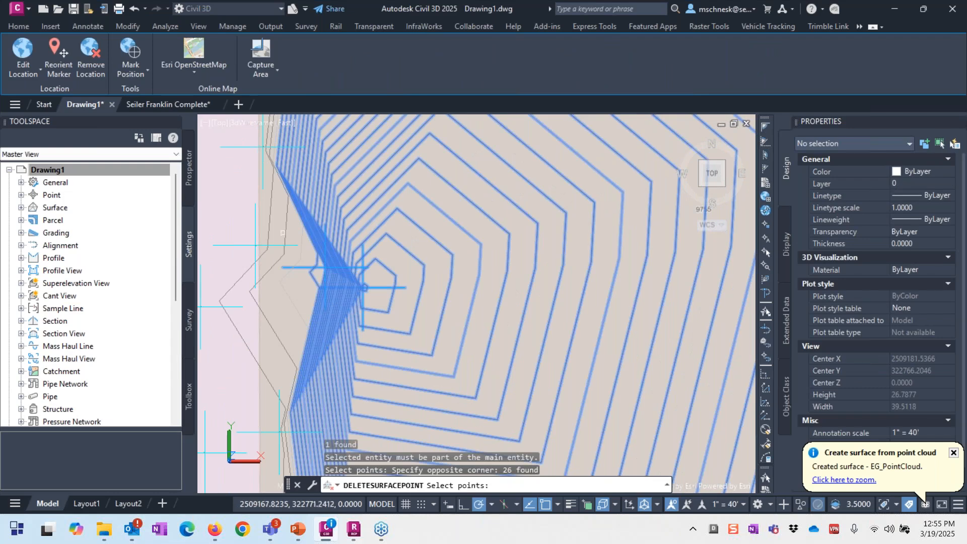
{"action": "key", "text": "Return"}
{"action": "scroll", "coordinate": [364, 287], "scroll_direction": "down", "scroll_amount": 5}
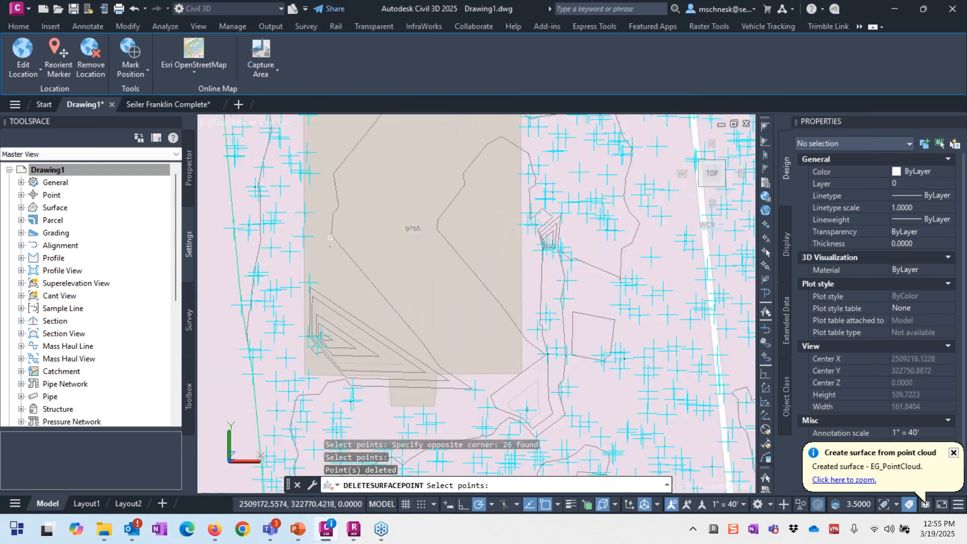
{"action": "left_click", "coordinate": [356, 288]}
{"action": "left_click", "coordinate": [318, 337]}
{"action": "key", "text": "Return"}
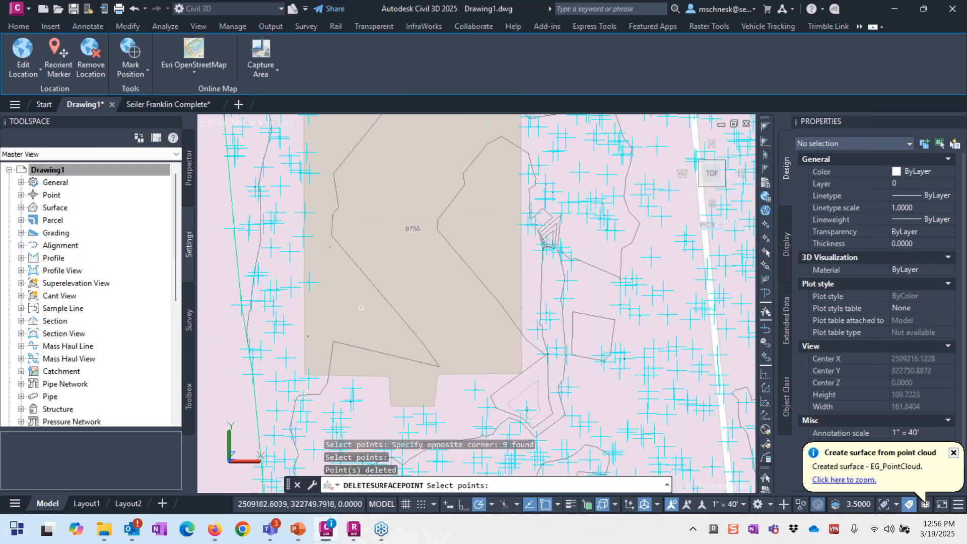
{"action": "scroll", "coordinate": [361, 307], "scroll_direction": "down", "scroll_amount": 2}
{"action": "left_click", "coordinate": [456, 158]}
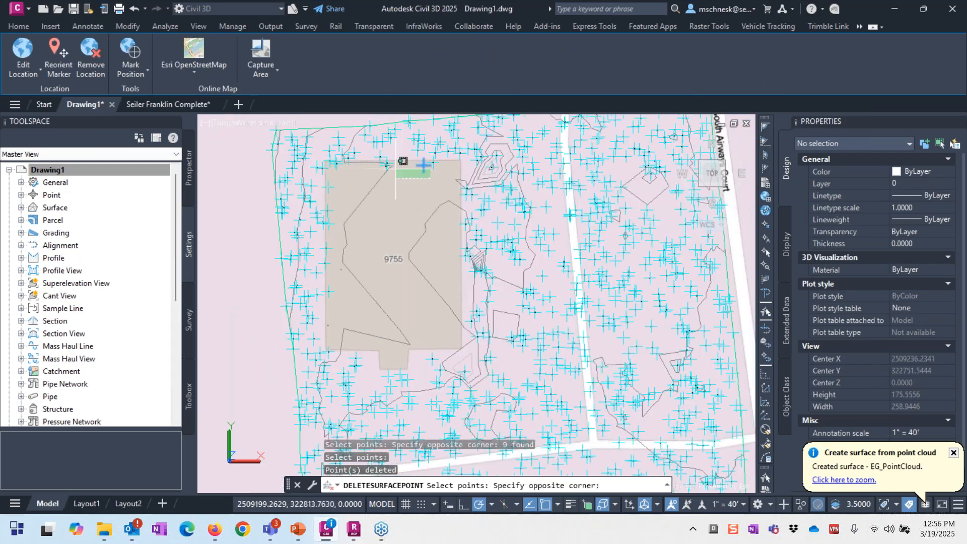
{"action": "left_click", "coordinate": [382, 172]}
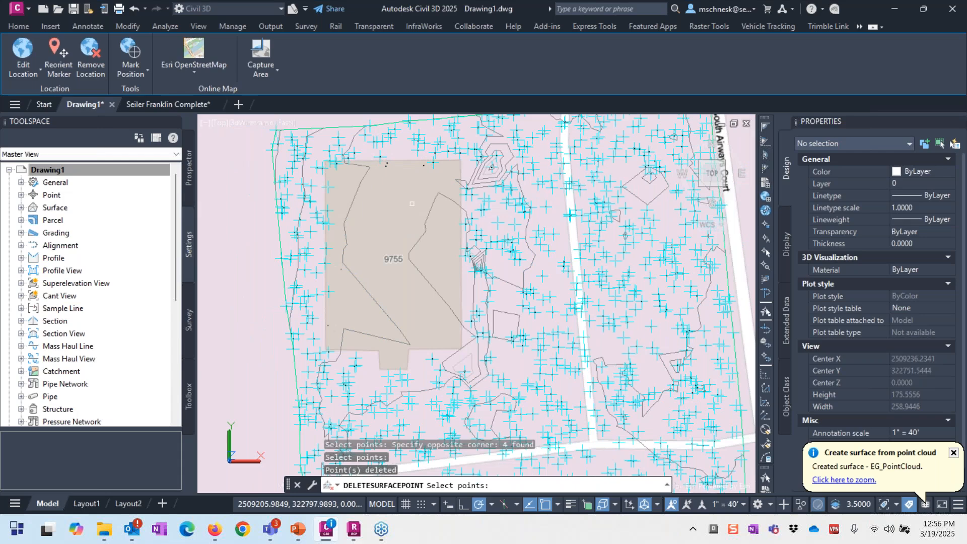
{"action": "key", "text": "Escape"}
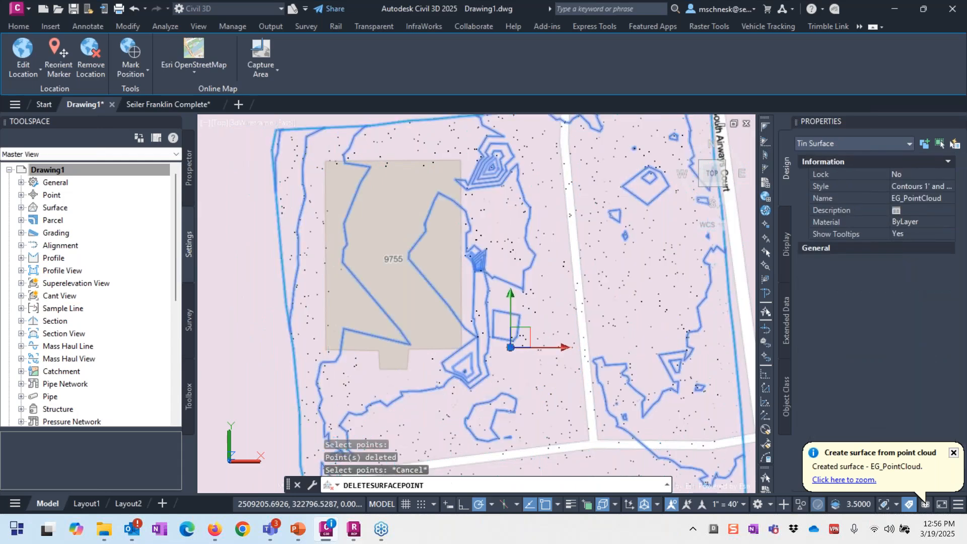
Step: Delete two more stray clusters from the surface: 7 points at the small peak, then 16 points
{"action": "scroll", "coordinate": [509, 157], "scroll_direction": "up", "scroll_amount": 5}
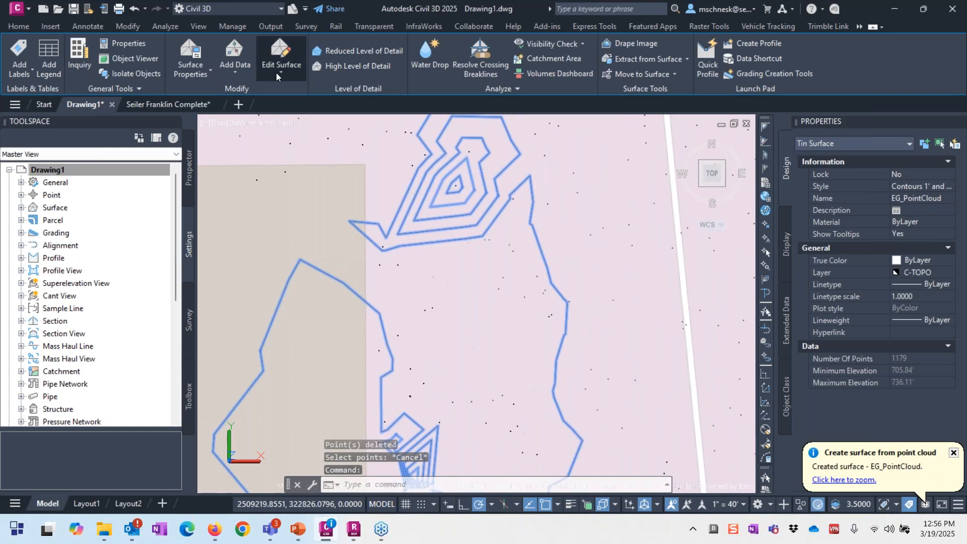
{"action": "left_click", "coordinate": [280, 72]}
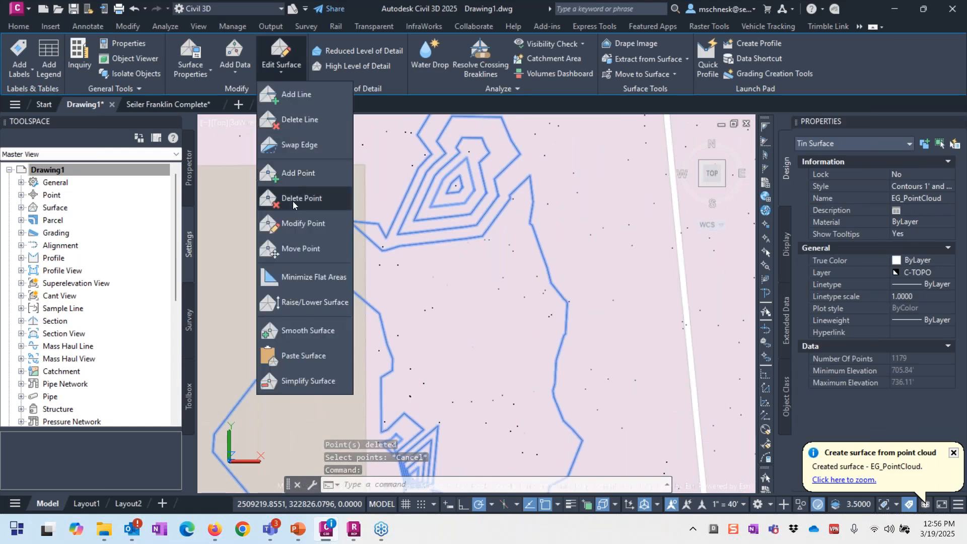
{"action": "left_click", "coordinate": [297, 198]}
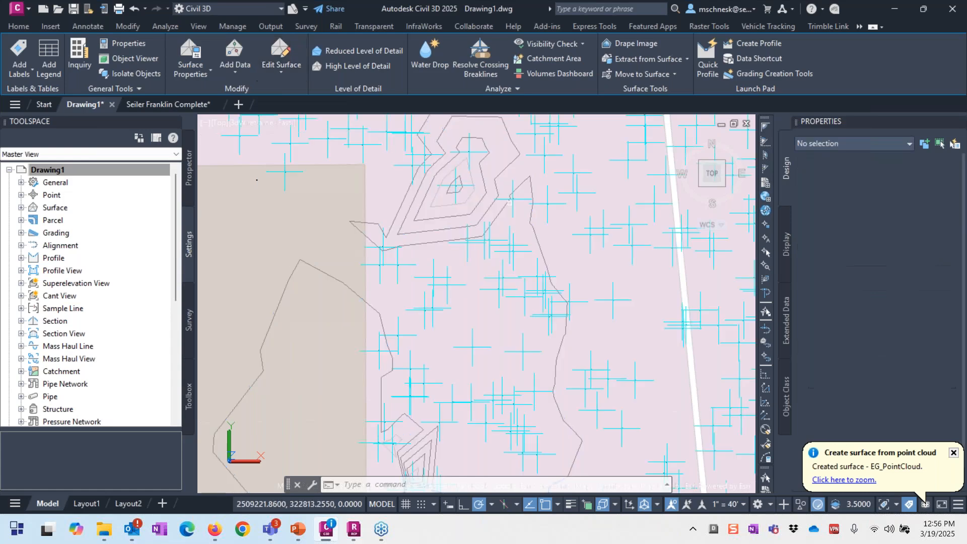
{"action": "left_click", "coordinate": [510, 203]}
{"action": "left_click", "coordinate": [506, 201]}
{"action": "left_click", "coordinate": [449, 139]}
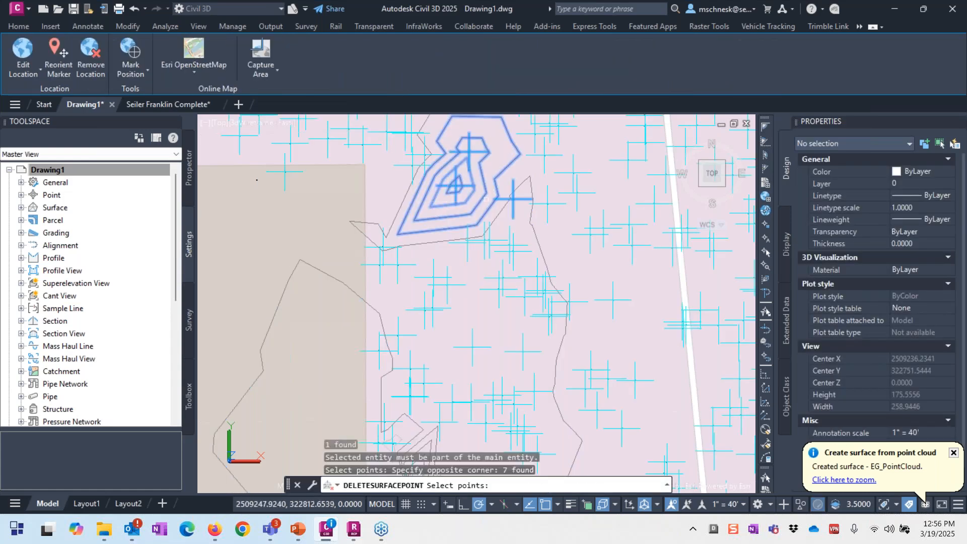
{"action": "key", "text": "Return"}
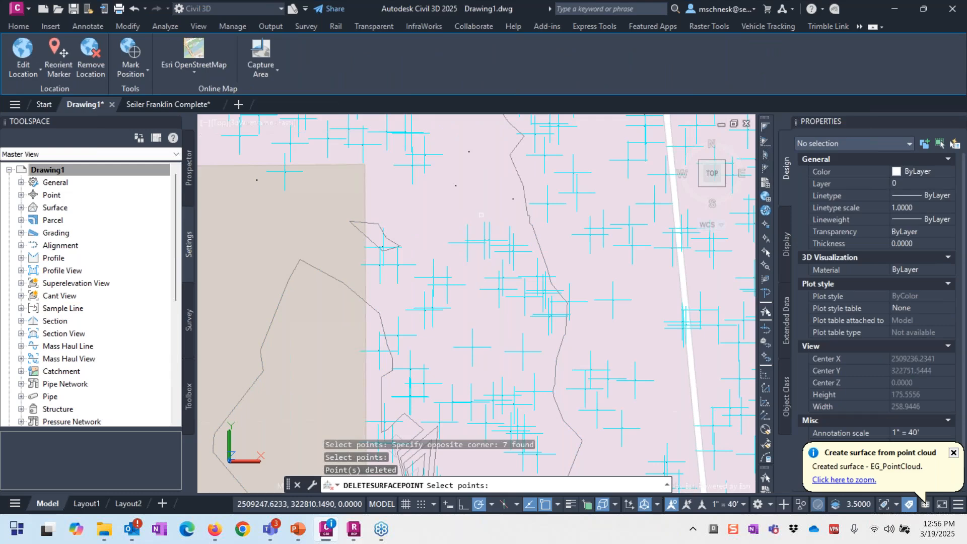
{"action": "scroll", "coordinate": [482, 215], "scroll_direction": "down", "scroll_amount": 4}
{"action": "middle_click_drag", "start_coordinate": [472, 315], "coordinate": [455, 217]}
{"action": "scroll", "coordinate": [456, 217], "scroll_direction": "up", "scroll_amount": 4}
{"action": "left_click", "coordinate": [459, 295]}
{"action": "left_click", "coordinate": [406, 267]}
{"action": "left_click", "coordinate": [404, 219]}
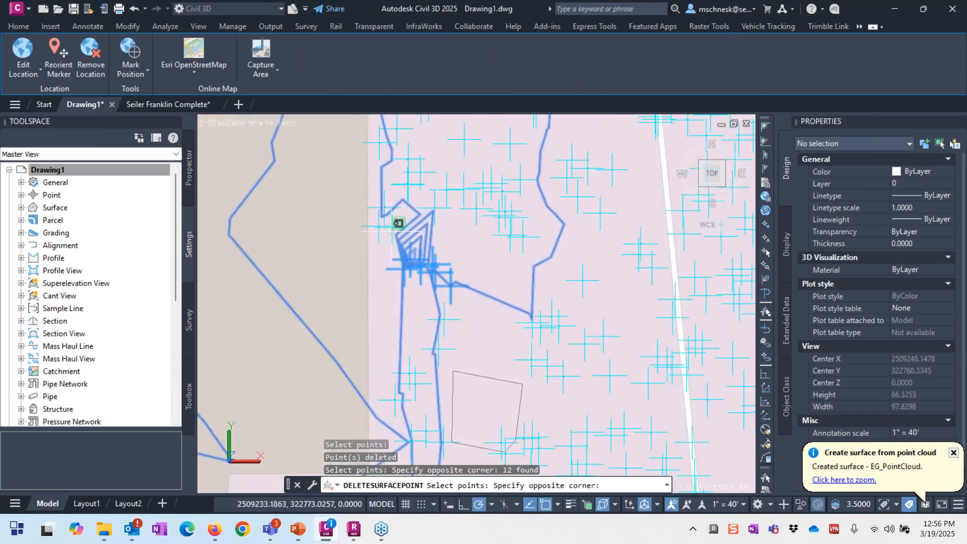
{"action": "left_click", "coordinate": [382, 235]}
{"action": "key", "text": "Return"}
Step: Delete a final 6 stray surface points and end the point deletion
{"action": "scroll", "coordinate": [466, 263], "scroll_direction": "down", "scroll_amount": 5}
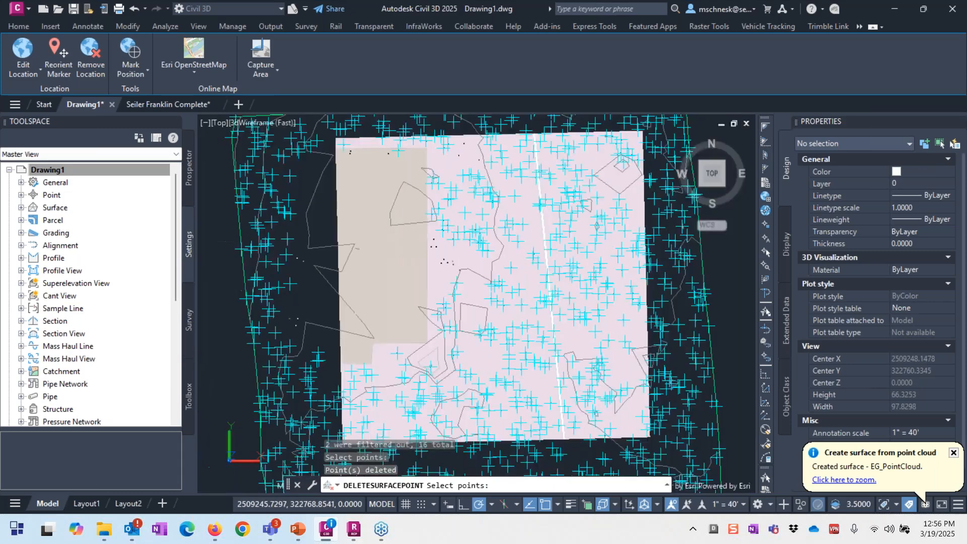
{"action": "scroll", "coordinate": [466, 363], "scroll_direction": "up", "scroll_amount": 3}
{"action": "scroll", "coordinate": [443, 252], "scroll_direction": "up", "scroll_amount": 2}
{"action": "left_click", "coordinate": [453, 240]}
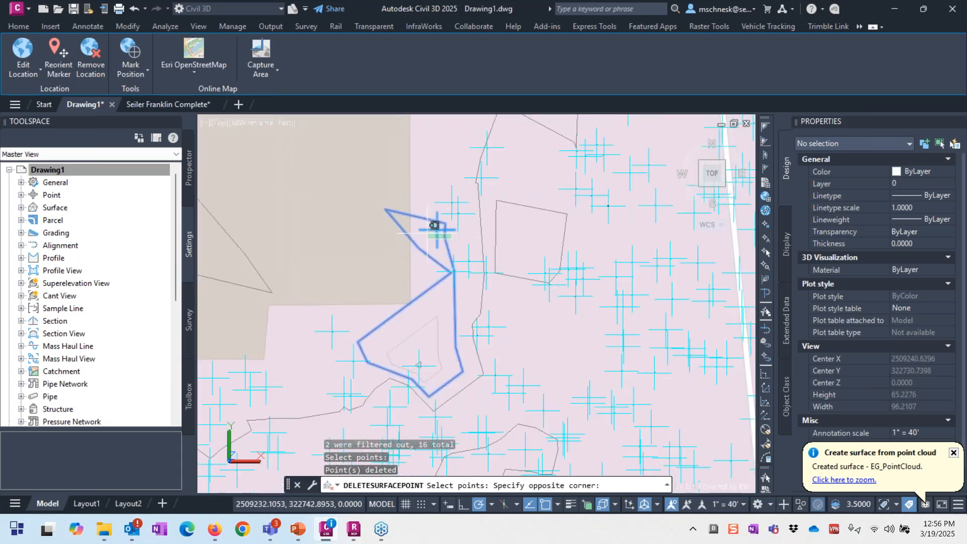
{"action": "left_click", "coordinate": [437, 229]}
{"action": "left_click", "coordinate": [454, 272]}
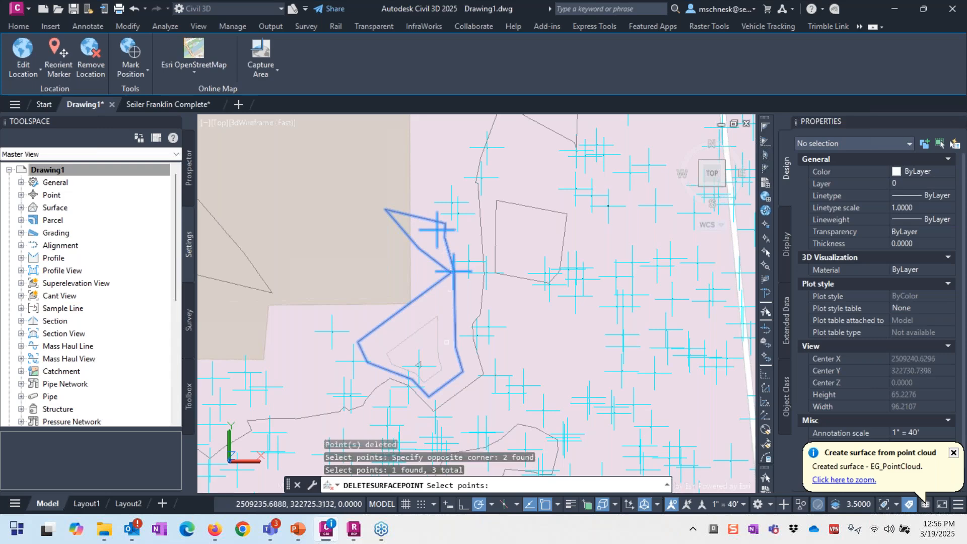
{"action": "left_click", "coordinate": [453, 343]}
{"action": "left_click", "coordinate": [414, 377]}
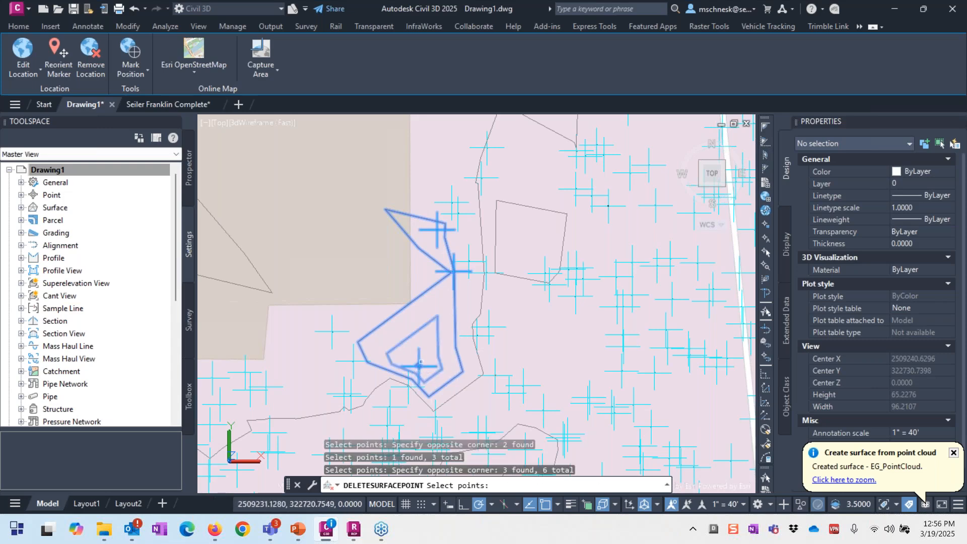
{"action": "key", "text": "Return"}
{"action": "scroll", "coordinate": [410, 300], "scroll_direction": "down", "scroll_amount": 4}
{"action": "scroll", "coordinate": [411, 299], "scroll_direction": "down", "scroll_amount": 2}
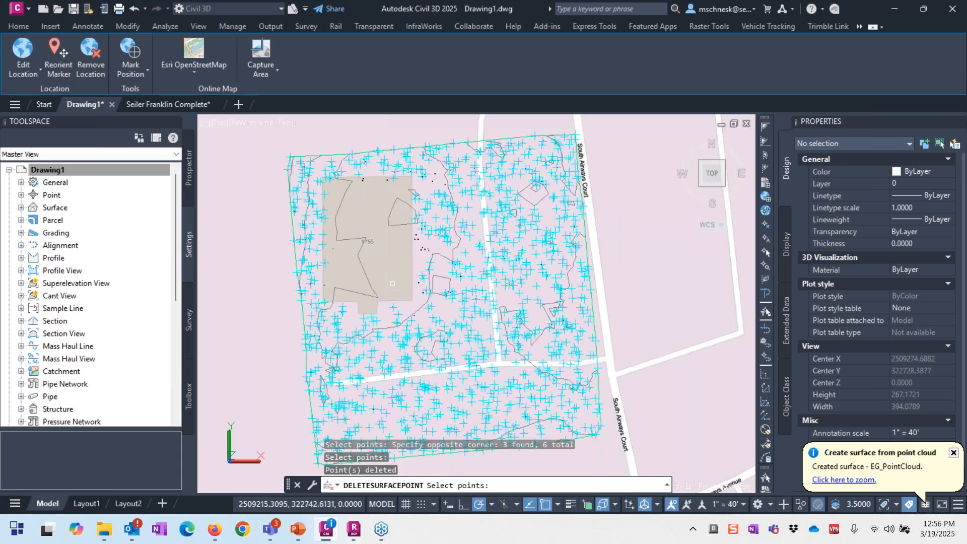
{"action": "key", "text": "Escape"}
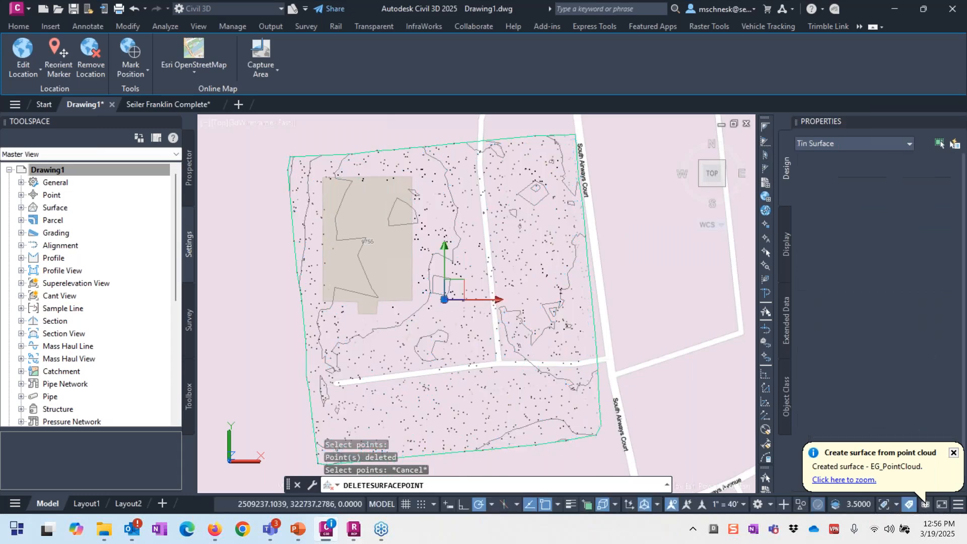
Step: Clear the selection and zoom out to review the cleaned 1164-point surface
{"action": "scroll", "coordinate": [490, 326], "scroll_direction": "up", "scroll_amount": 2}
{"action": "scroll", "coordinate": [510, 234], "scroll_direction": "down", "scroll_amount": 3}
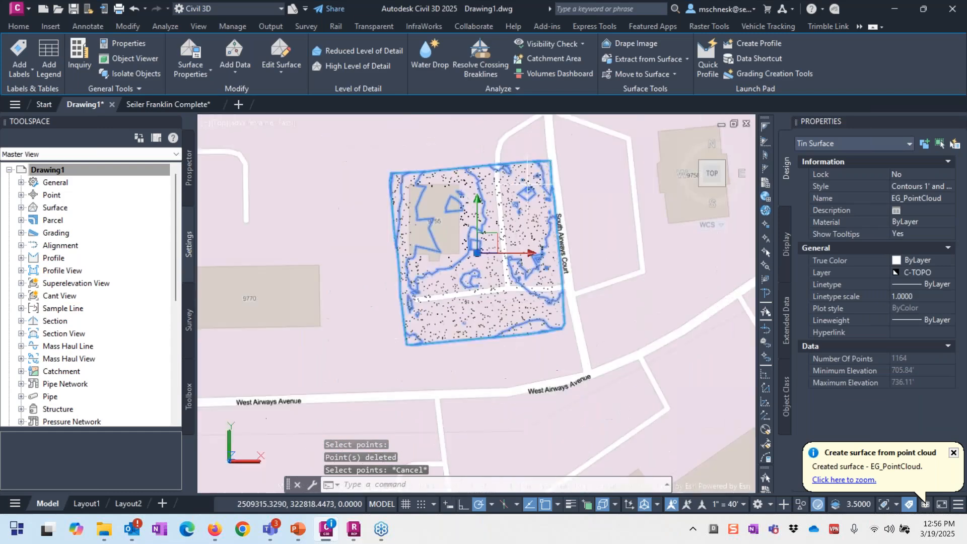
{"action": "scroll", "coordinate": [516, 192], "scroll_direction": "up", "scroll_amount": 2}
{"action": "key", "text": "Escape"}
{"action": "scroll", "coordinate": [491, 217], "scroll_direction": "down", "scroll_amount": 3}
{"action": "scroll", "coordinate": [442, 305], "scroll_direction": "up", "scroll_amount": 2}
{"action": "key", "text": "Escape"}
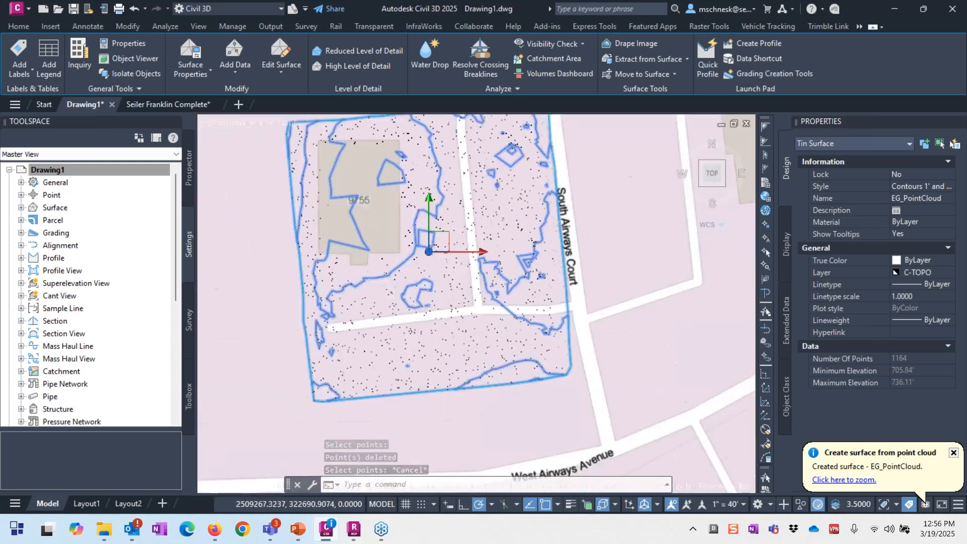
{"action": "scroll", "coordinate": [419, 312], "scroll_direction": "down", "scroll_amount": 3}
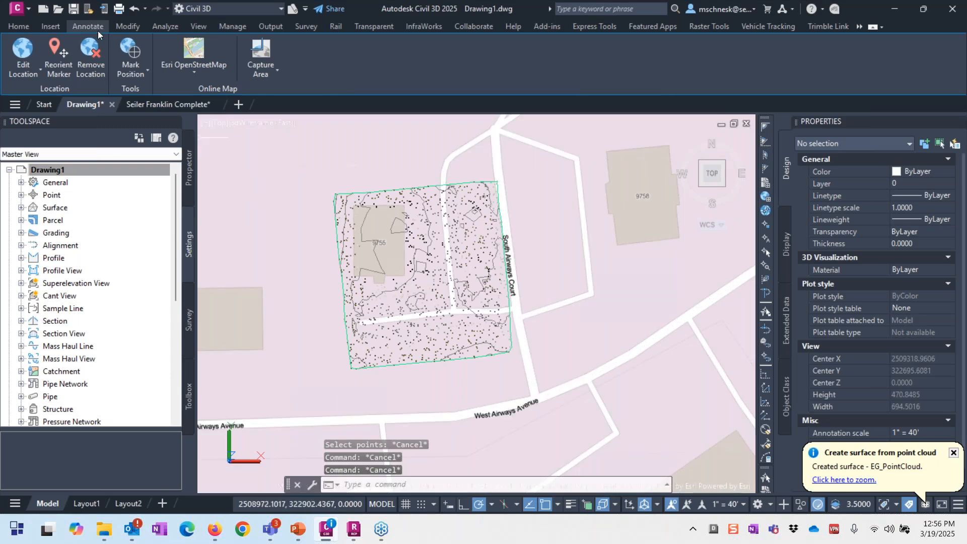
Step: Import Seiler Franklin P1 Linear Features.xml from ACC Exports as LandXML curb and sidewalk feature lines
{"action": "left_click", "coordinate": [51, 26]}
{"action": "left_click", "coordinate": [70, 58]}
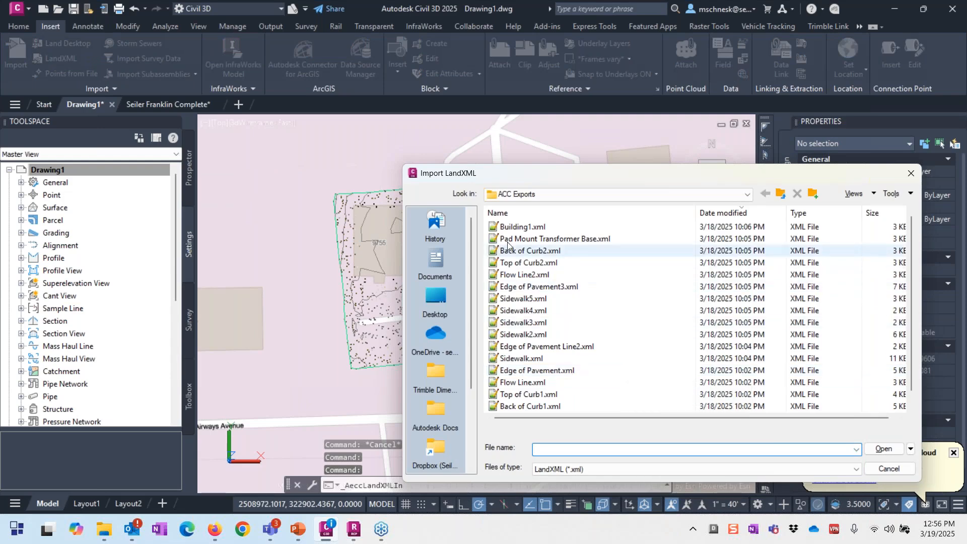
{"action": "scroll", "coordinate": [574, 383], "scroll_direction": "down", "scroll_amount": 1}
{"action": "double_click", "coordinate": [574, 407]}
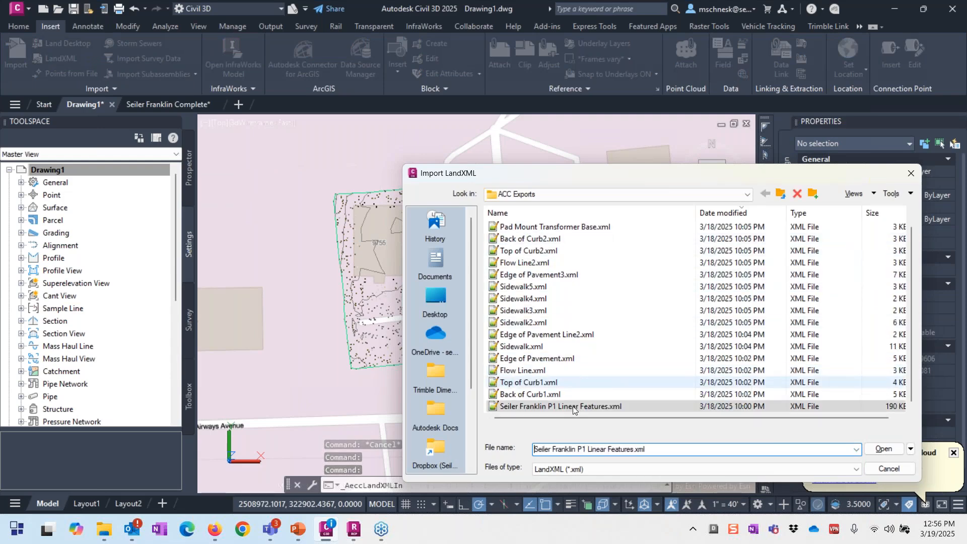
{"action": "left_click", "coordinate": [604, 425]}
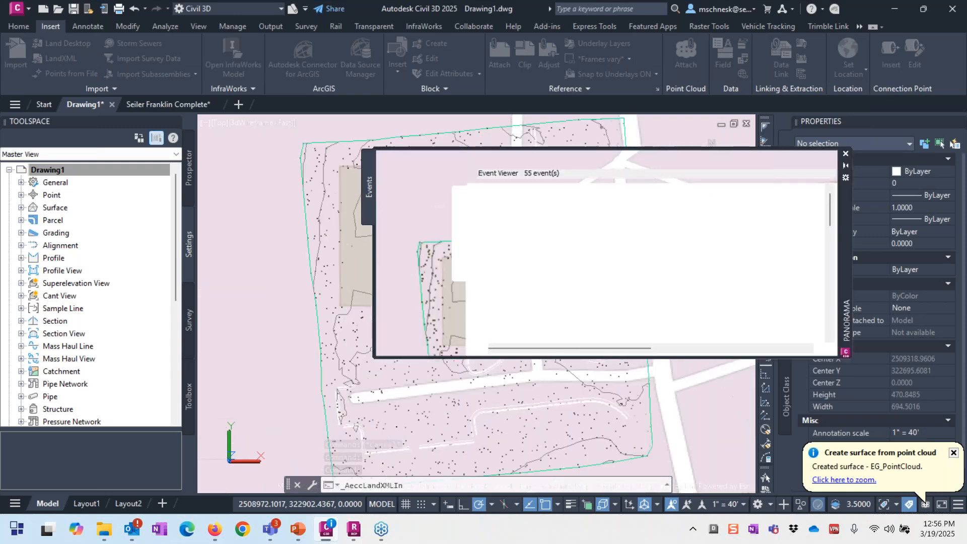
{"action": "left_click", "coordinate": [845, 154]}
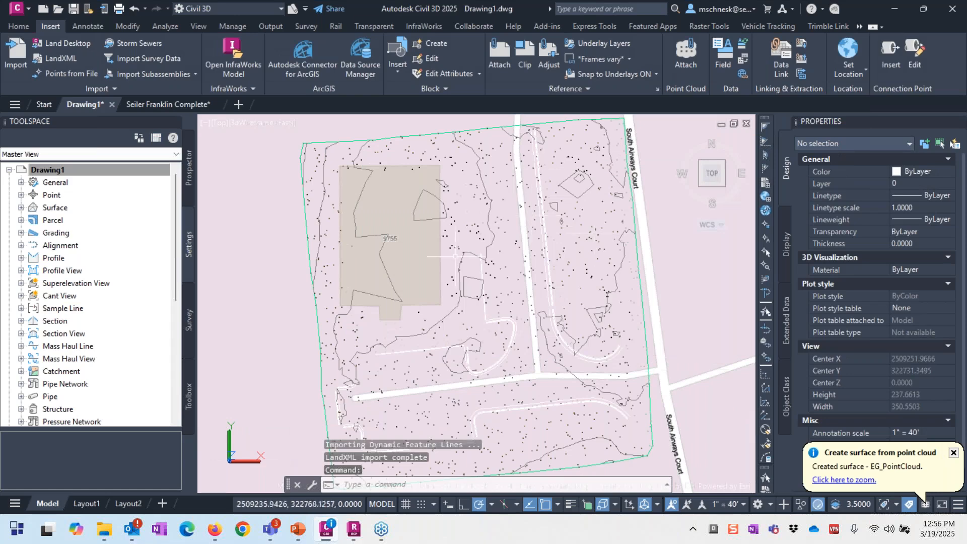
{"action": "scroll", "coordinate": [498, 375], "scroll_direction": "up", "scroll_amount": 5}
{"action": "scroll", "coordinate": [392, 196], "scroll_direction": "down", "scroll_amount": 2}
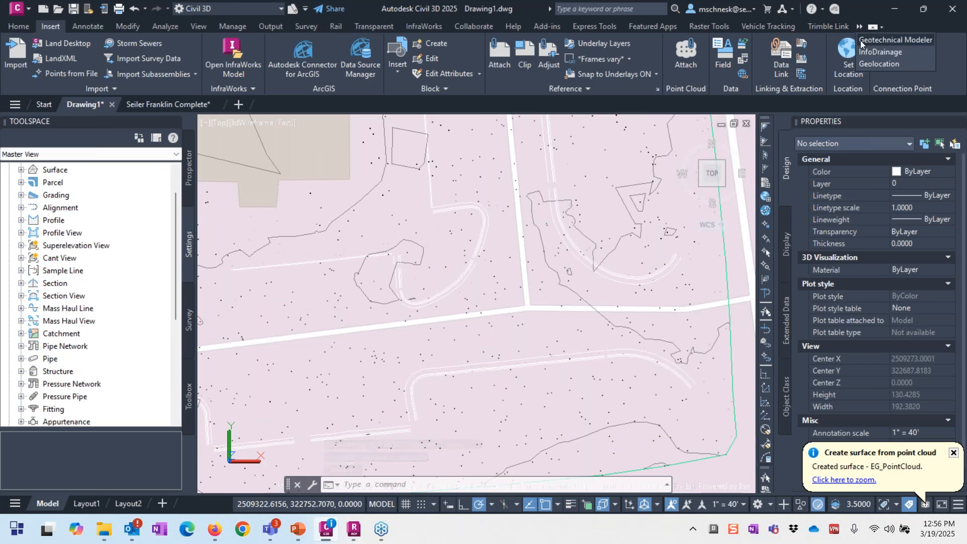
{"action": "left_click", "coordinate": [879, 63]}
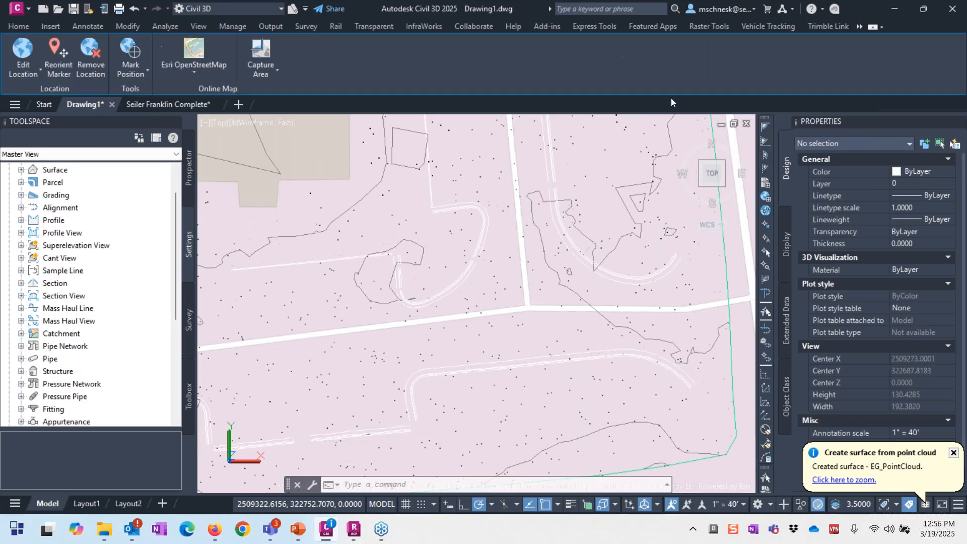
Step: Switch the online map to Map Off
{"action": "left_click", "coordinate": [201, 73]}
{"action": "left_click", "coordinate": [213, 309]}
{"action": "scroll", "coordinate": [436, 236], "scroll_direction": "down", "scroll_amount": 2}
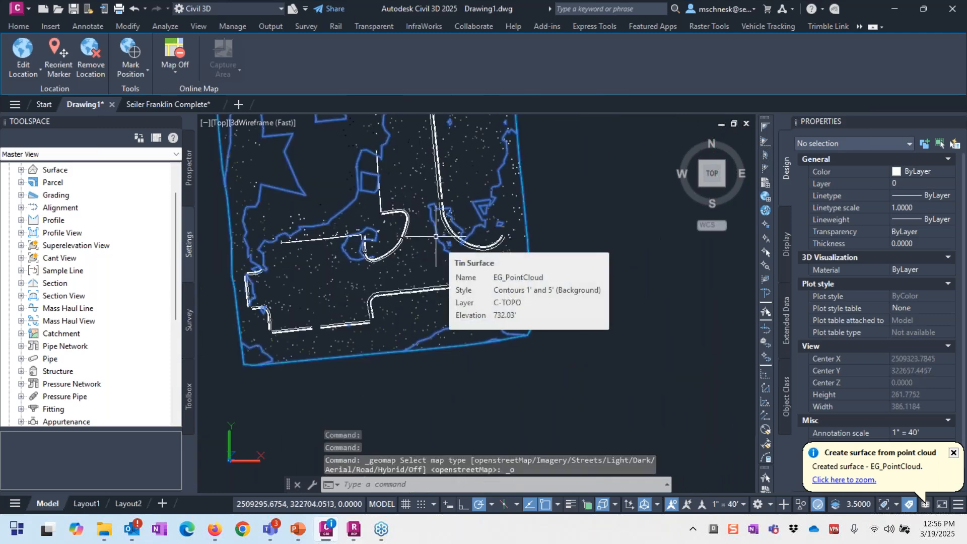
{"action": "scroll", "coordinate": [479, 254], "scroll_direction": "up", "scroll_amount": 6}
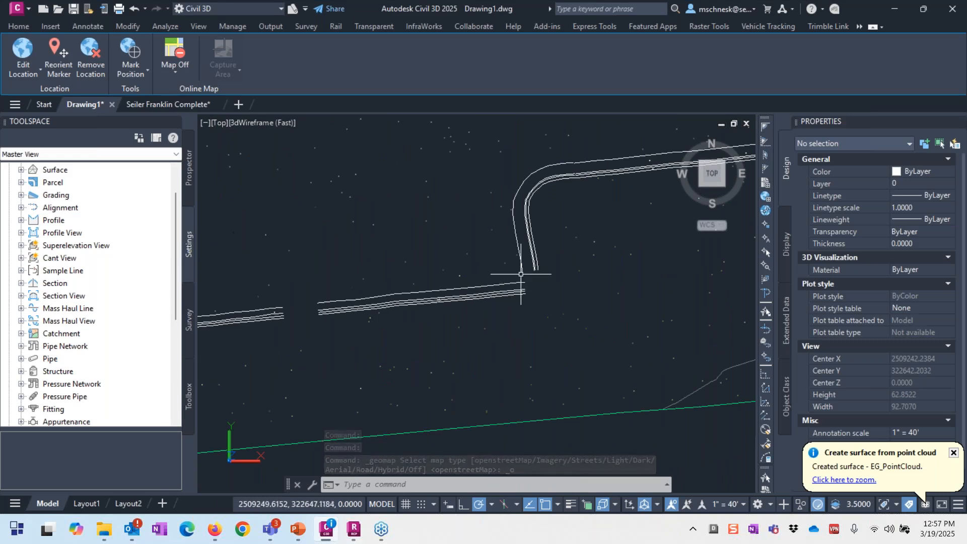
Step: Select the 18-point Edge of Pavement feature line and zoom around to inspect it above the surface
{"action": "left_click", "coordinate": [523, 268]}
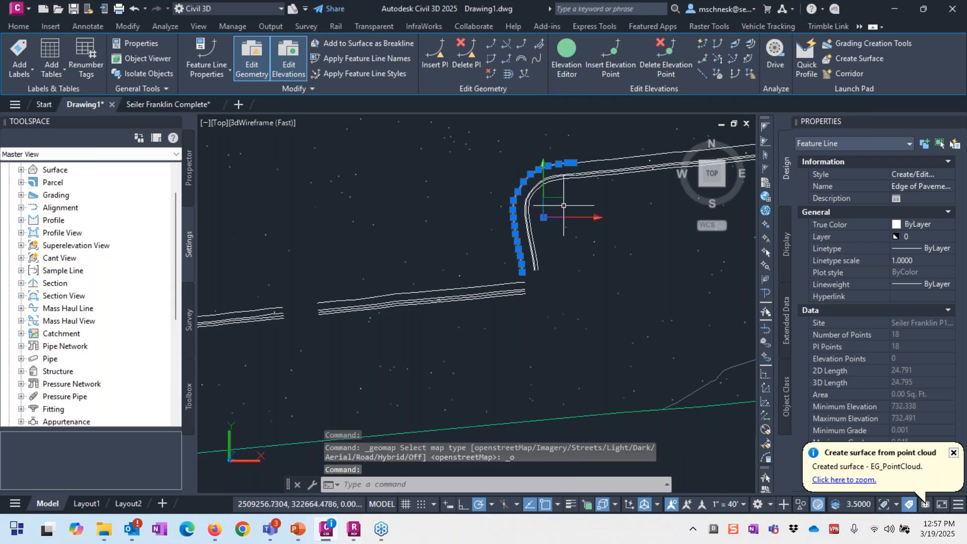
{"action": "scroll", "coordinate": [572, 295], "scroll_direction": "down", "scroll_amount": 2}
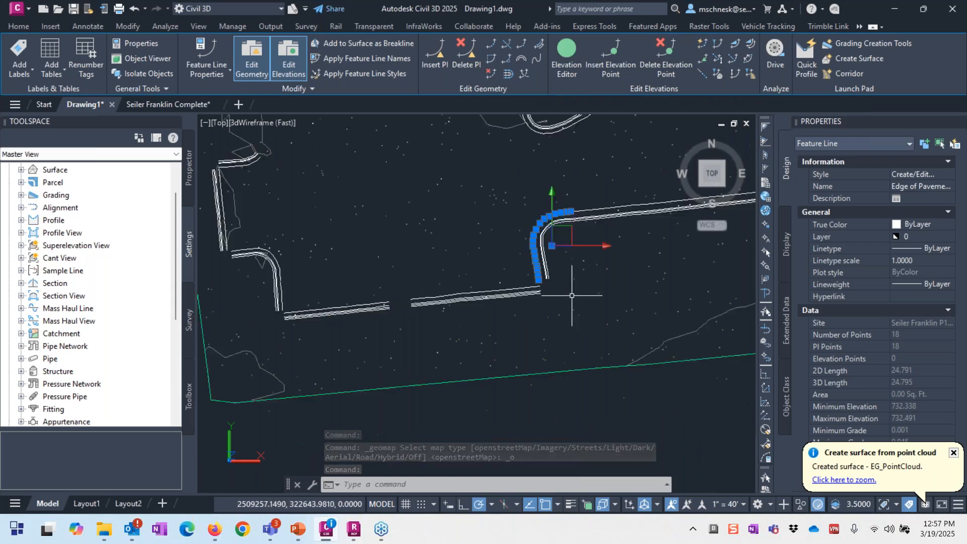
{"action": "scroll", "coordinate": [571, 296], "scroll_direction": "down", "scroll_amount": 3}
{"action": "scroll", "coordinate": [384, 285], "scroll_direction": "up", "scroll_amount": 5}
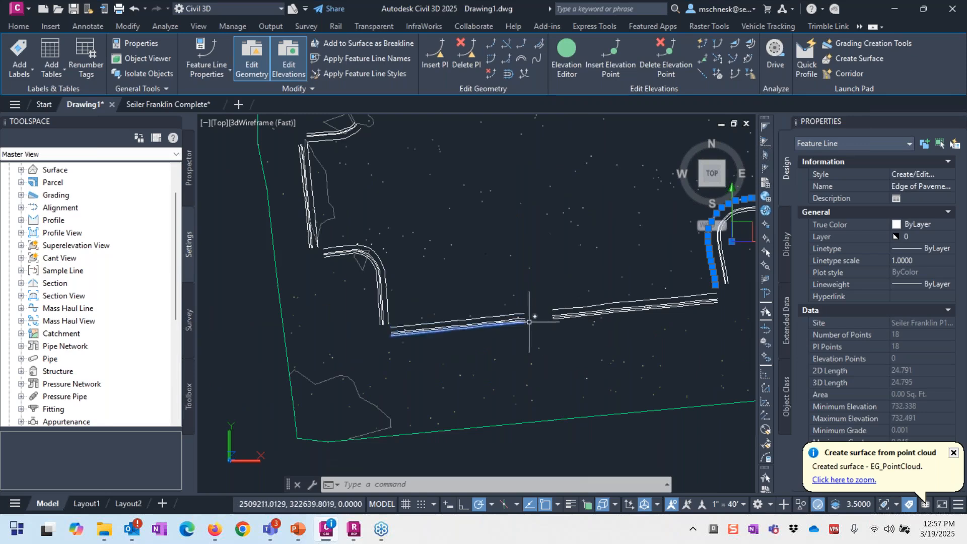
{"action": "scroll", "coordinate": [529, 322], "scroll_direction": "down", "scroll_amount": 3}
{"action": "scroll", "coordinate": [571, 178], "scroll_direction": "down", "scroll_amount": 2}
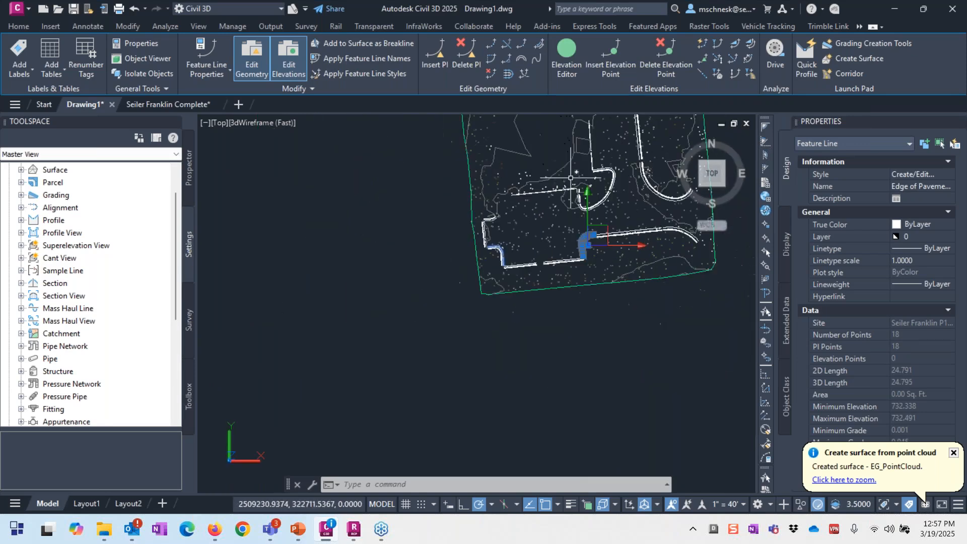
{"action": "scroll", "coordinate": [579, 197], "scroll_direction": "up", "scroll_amount": 5}
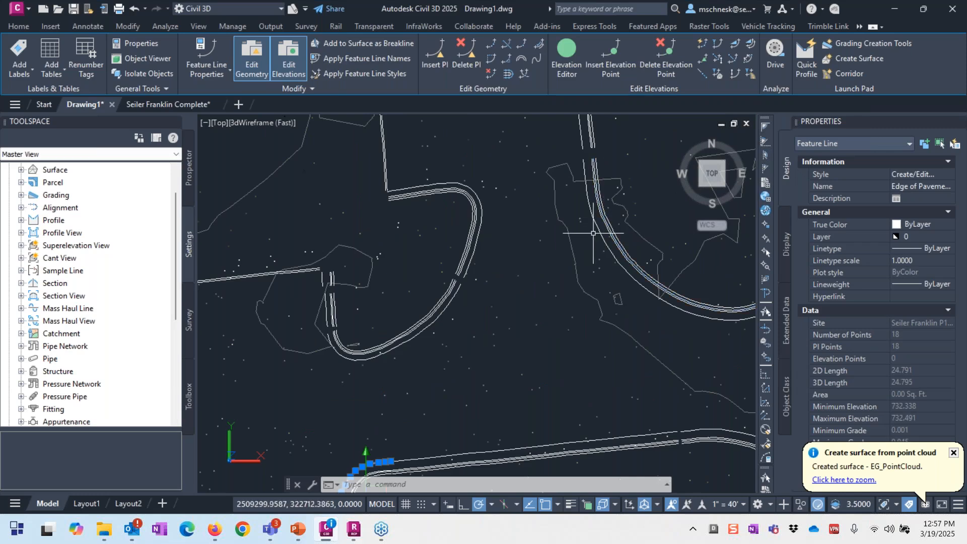
{"action": "scroll", "coordinate": [594, 234], "scroll_direction": "down", "scroll_amount": 5}
{"action": "scroll", "coordinate": [579, 346], "scroll_direction": "down", "scroll_amount": 4}
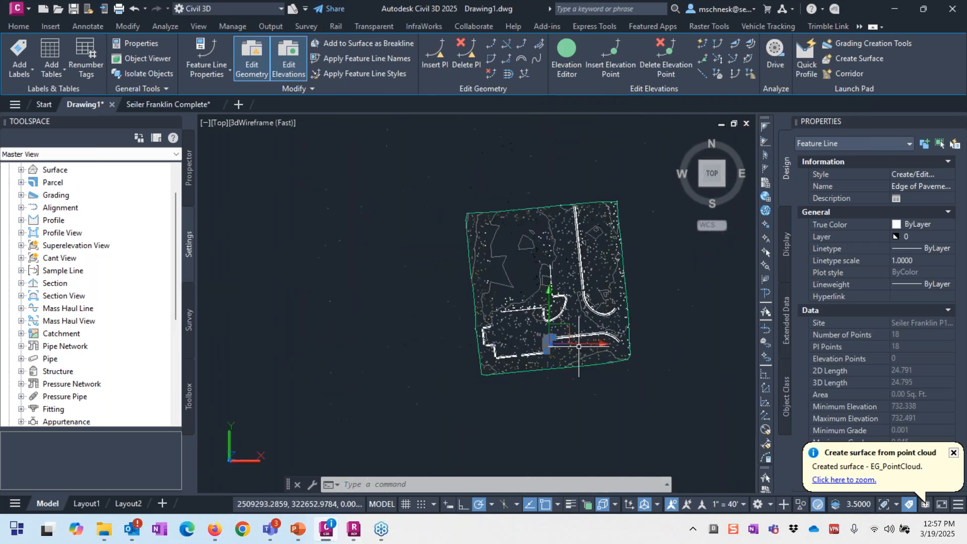
{"action": "scroll", "coordinate": [599, 323], "scroll_direction": "up", "scroll_amount": 5}
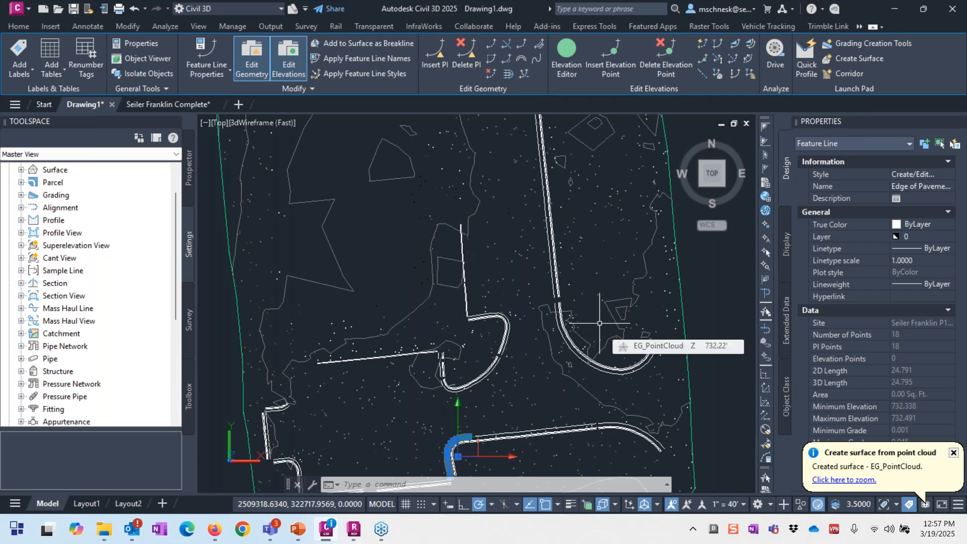
{"action": "scroll", "coordinate": [600, 322], "scroll_direction": "down", "scroll_amount": 3}
{"action": "scroll", "coordinate": [458, 333], "scroll_direction": "down", "scroll_amount": 3}
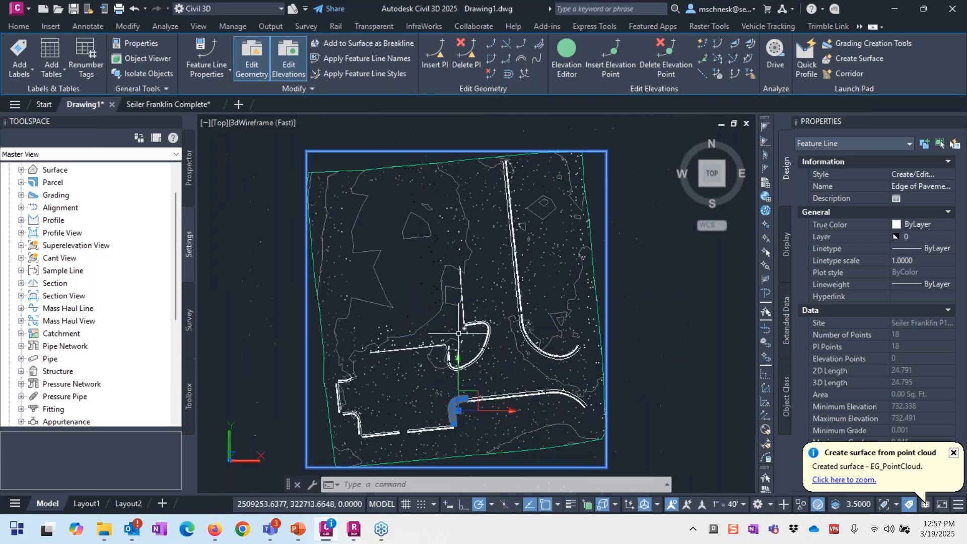
{"action": "scroll", "coordinate": [524, 366], "scroll_direction": "up", "scroll_amount": 2}
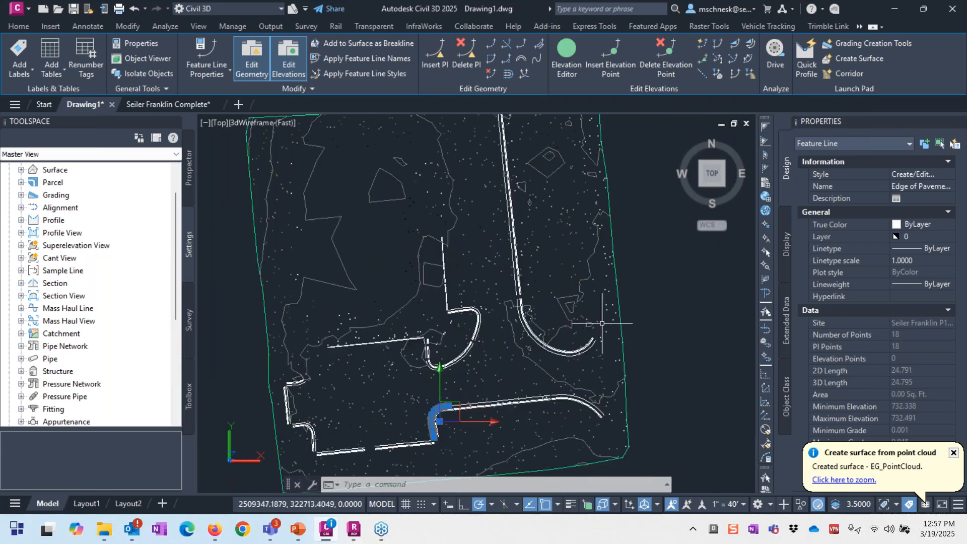
Step: Switch to the Seiler Franklin Complete drawing and zoom to the site
{"action": "left_click", "coordinate": [144, 104]}
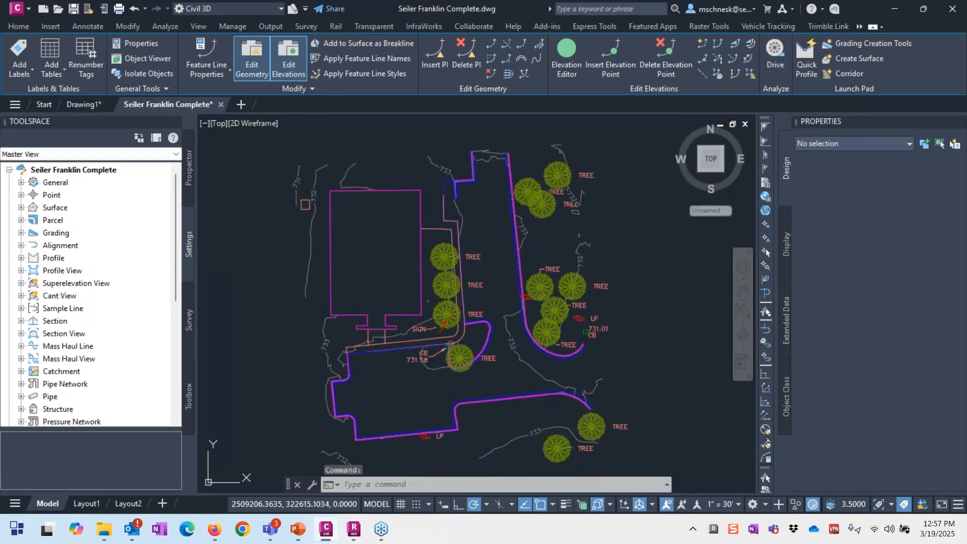
{"action": "scroll", "coordinate": [478, 399], "scroll_direction": "up", "scroll_amount": 6}
{"action": "scroll", "coordinate": [430, 406], "scroll_direction": "down", "scroll_amount": 4}
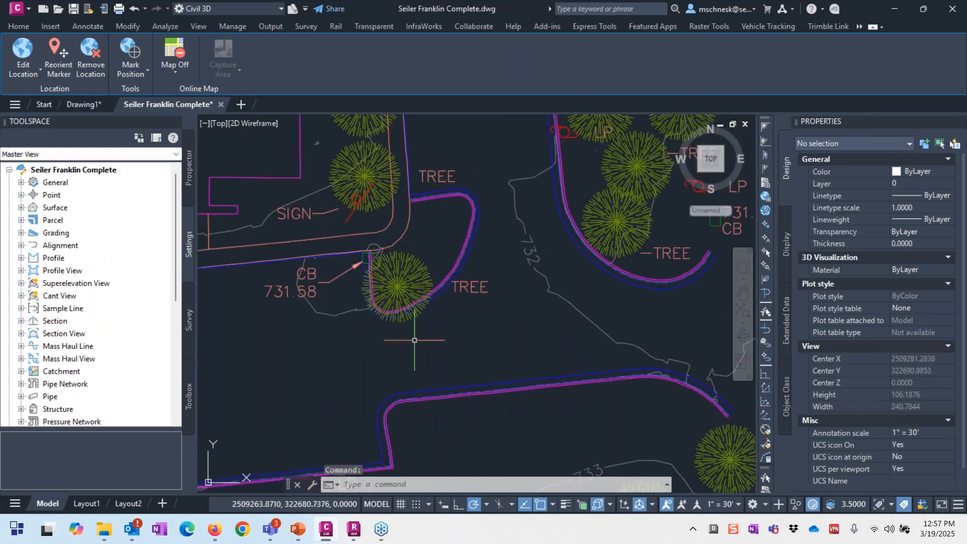
{"action": "scroll", "coordinate": [414, 340], "scroll_direction": "down", "scroll_amount": 2}
{"action": "scroll", "coordinate": [509, 272], "scroll_direction": "up", "scroll_amount": 4}
Step: Open the 2530-point EG_Surf_from_Re… TIN surface in the Object Viewer
{"action": "left_click", "coordinate": [515, 238]}
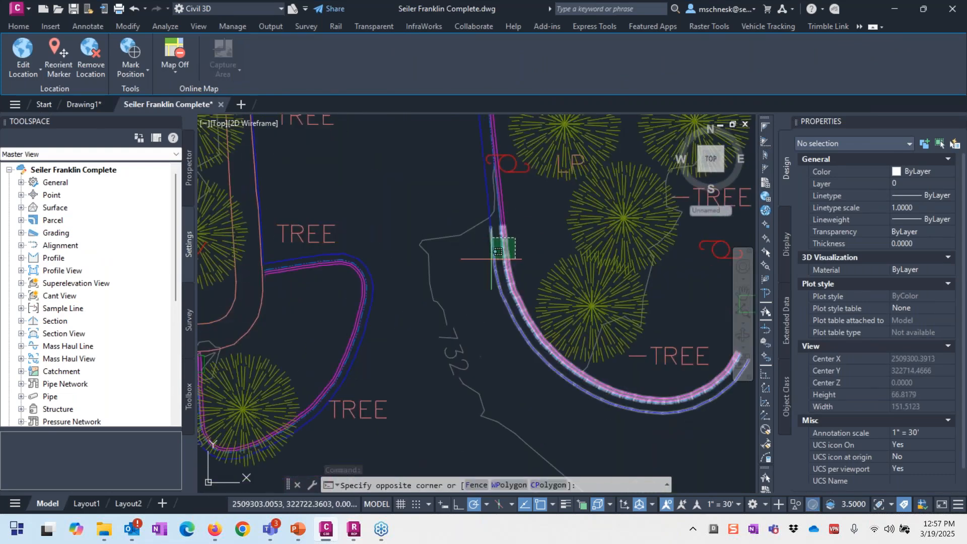
{"action": "key", "text": "Escape"}
{"action": "key", "text": "Escape"}
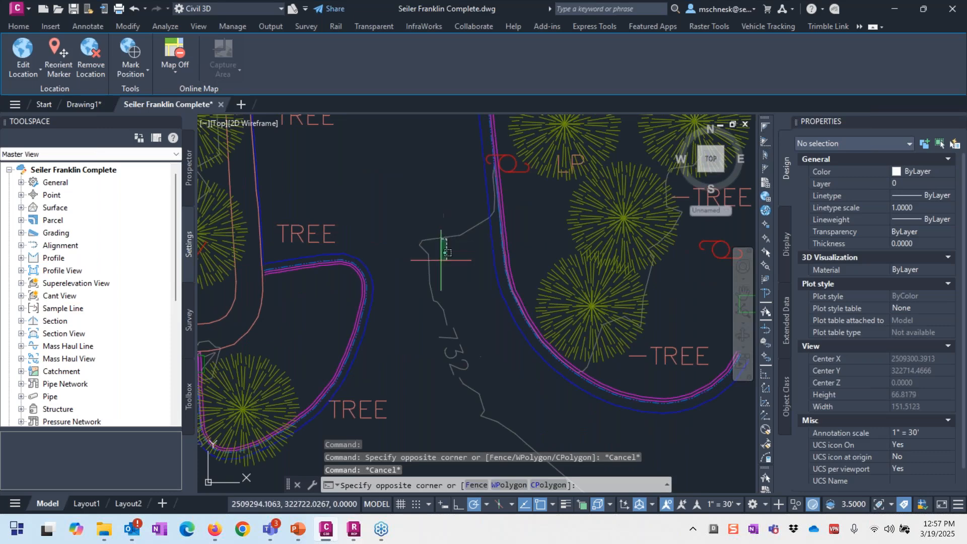
{"action": "left_click", "coordinate": [435, 228]}
{"action": "scroll", "coordinate": [435, 228], "scroll_direction": "down", "scroll_amount": 3}
{"action": "right_click", "coordinate": [407, 194]}
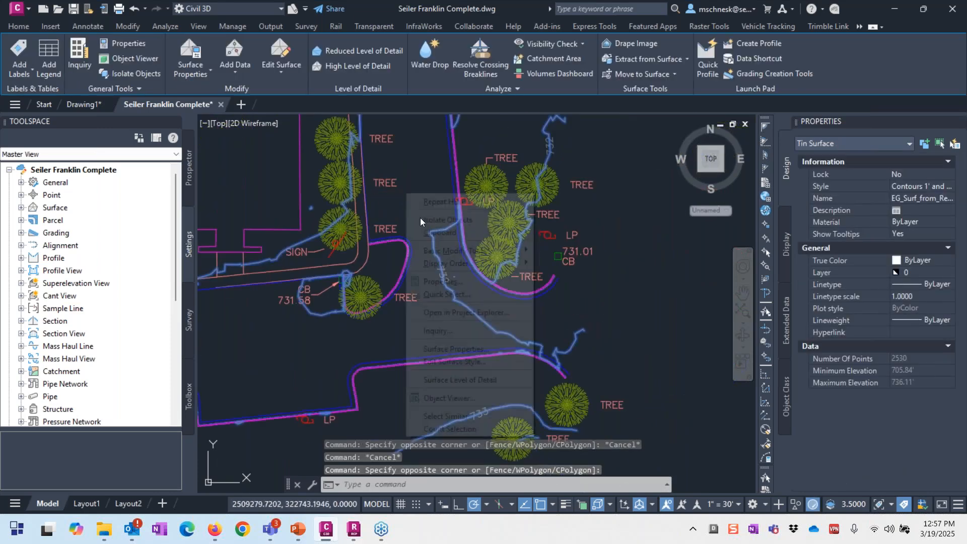
{"action": "left_click", "coordinate": [467, 403]}
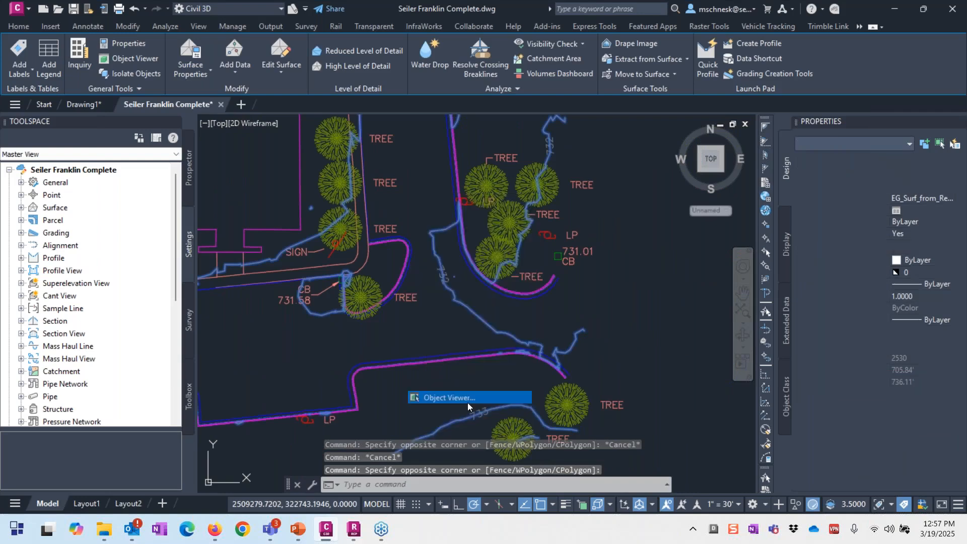
{"action": "scroll", "coordinate": [605, 314], "scroll_direction": "up", "scroll_amount": 5}
Step: Orbit the 3D surface to a front view, zoom around, then exit the Object Viewer
{"action": "scroll", "coordinate": [604, 314], "scroll_direction": "down", "scroll_amount": 2}
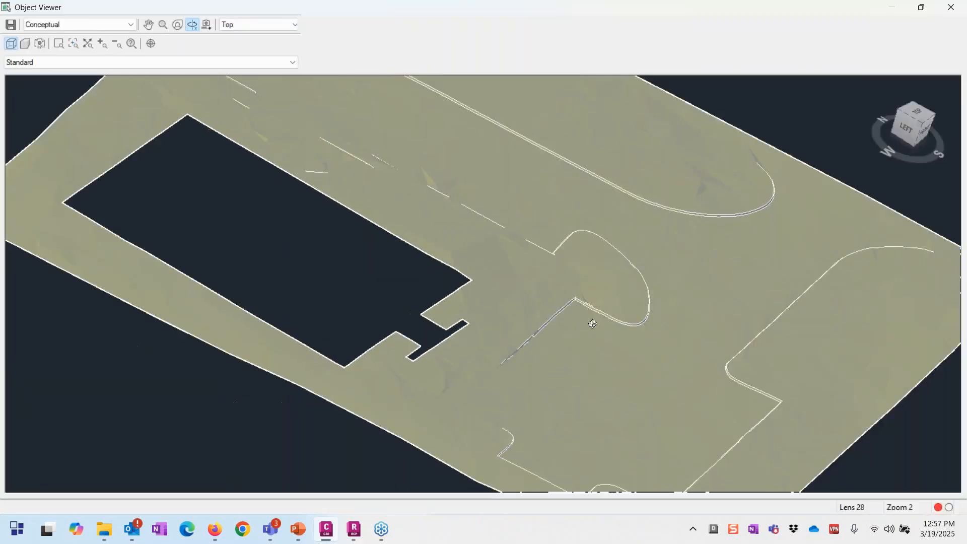
{"action": "right_click", "coordinate": [538, 314]}
{"action": "left_click", "coordinate": [599, 334]}
{"action": "scroll", "coordinate": [724, 236], "scroll_direction": "down", "scroll_amount": 3}
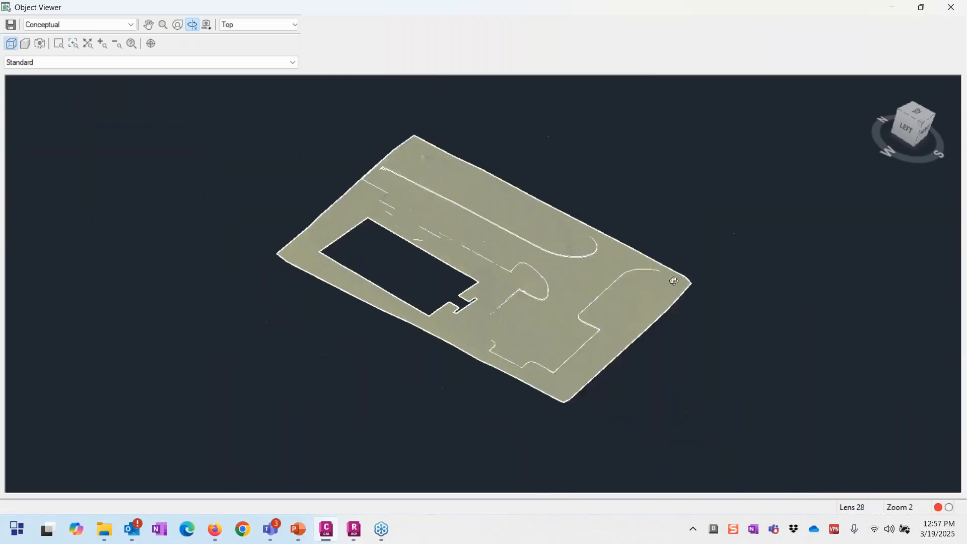
{"action": "scroll", "coordinate": [627, 344], "scroll_direction": "up", "scroll_amount": 3}
{"action": "left_click_drag", "start_coordinate": [627, 344], "coordinate": [456, 350]}
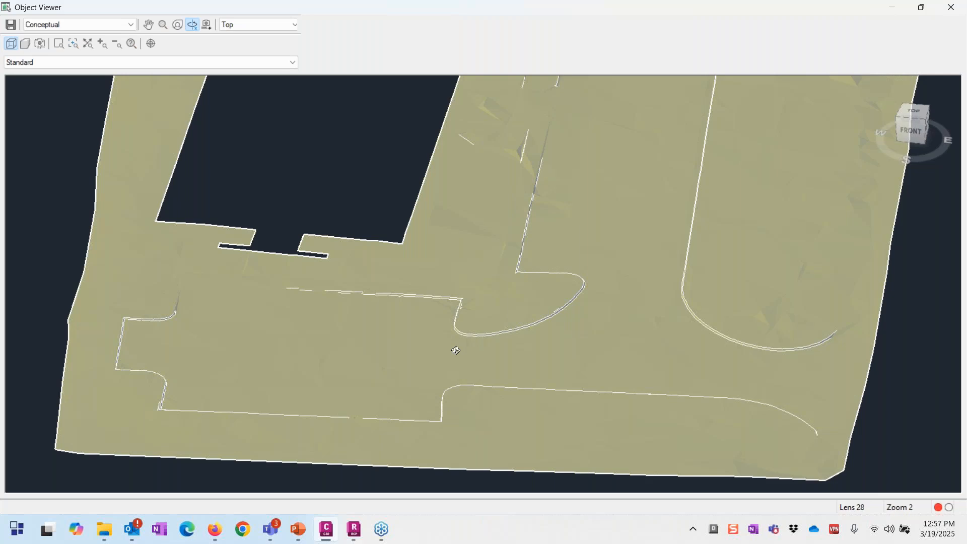
{"action": "scroll", "coordinate": [456, 350], "scroll_direction": "down", "scroll_amount": 5}
{"action": "scroll", "coordinate": [451, 346], "scroll_direction": "up", "scroll_amount": 2}
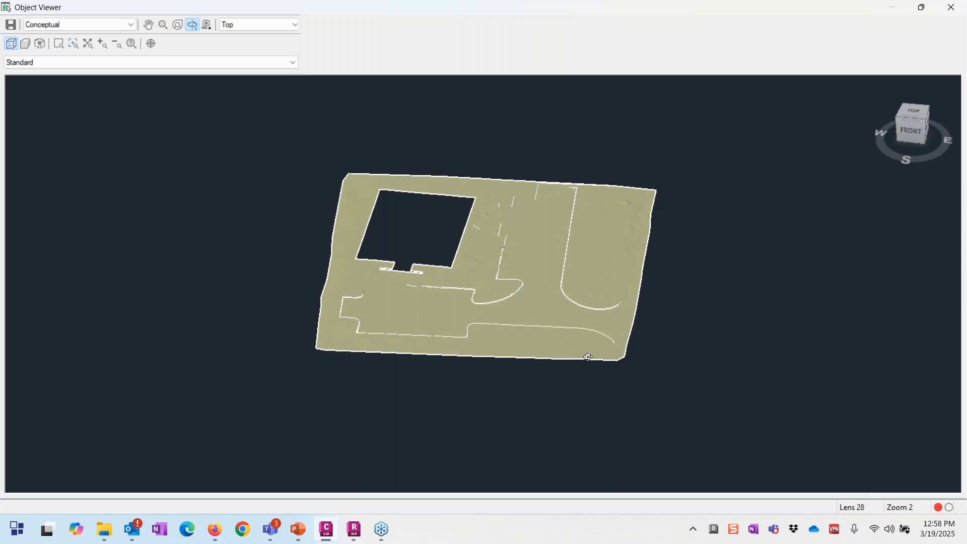
{"action": "key", "text": "Escape"}
Step: Open the Civil 3D description key set, review its CB* through TREE* codes, then close the editor
{"action": "scroll", "coordinate": [355, 241], "scroll_direction": "down", "scroll_amount": 2}
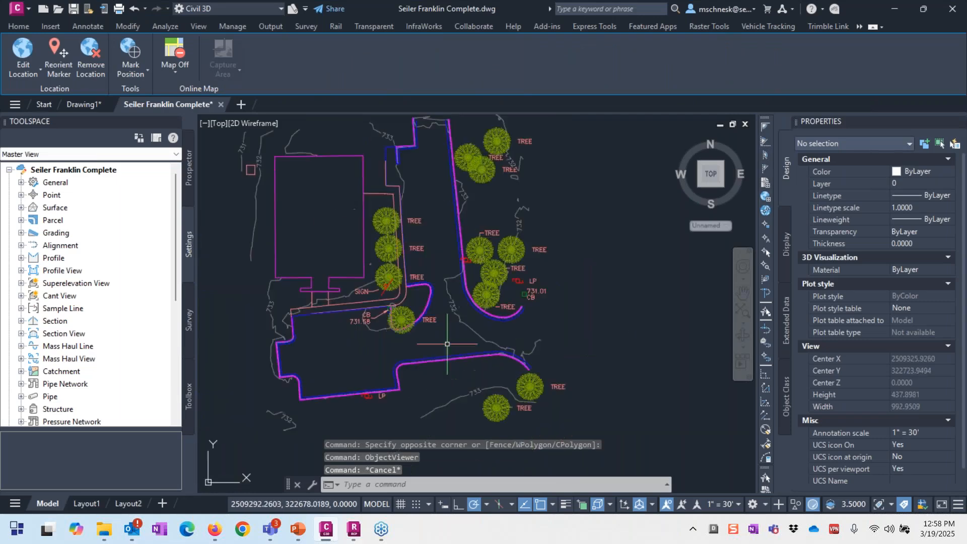
{"action": "scroll", "coordinate": [355, 241], "scroll_direction": "up", "scroll_amount": 3}
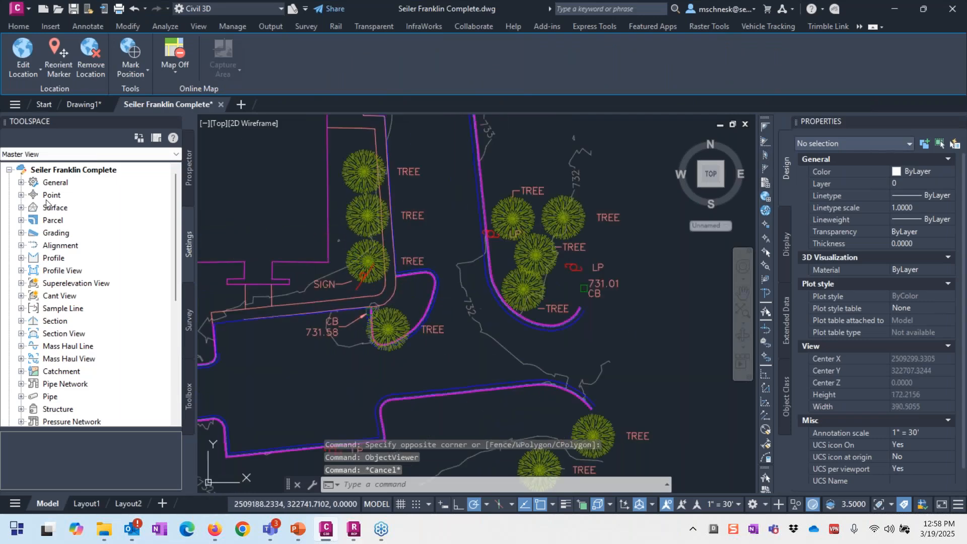
{"action": "left_click", "coordinate": [21, 195]}
{"action": "left_click", "coordinate": [33, 258]}
{"action": "right_click", "coordinate": [80, 270]}
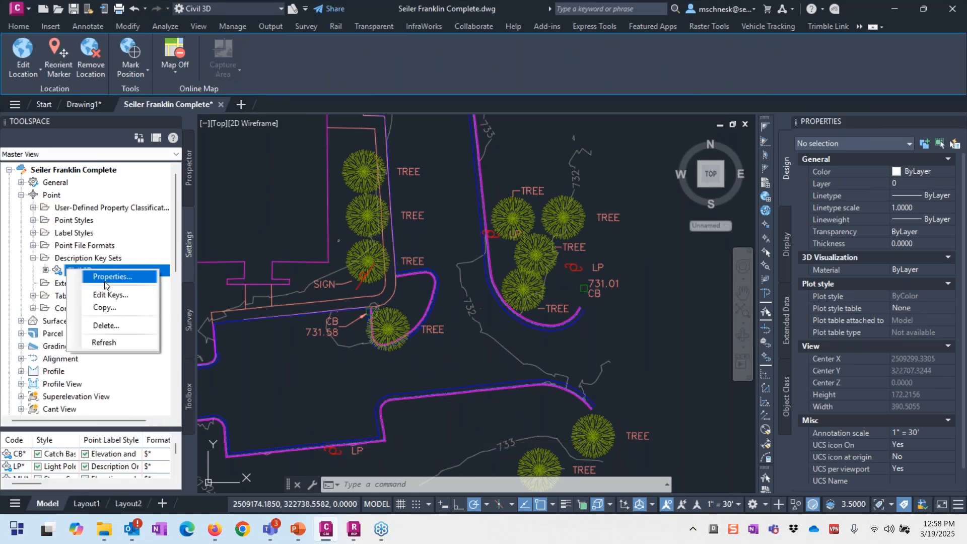
{"action": "left_click", "coordinate": [111, 295]}
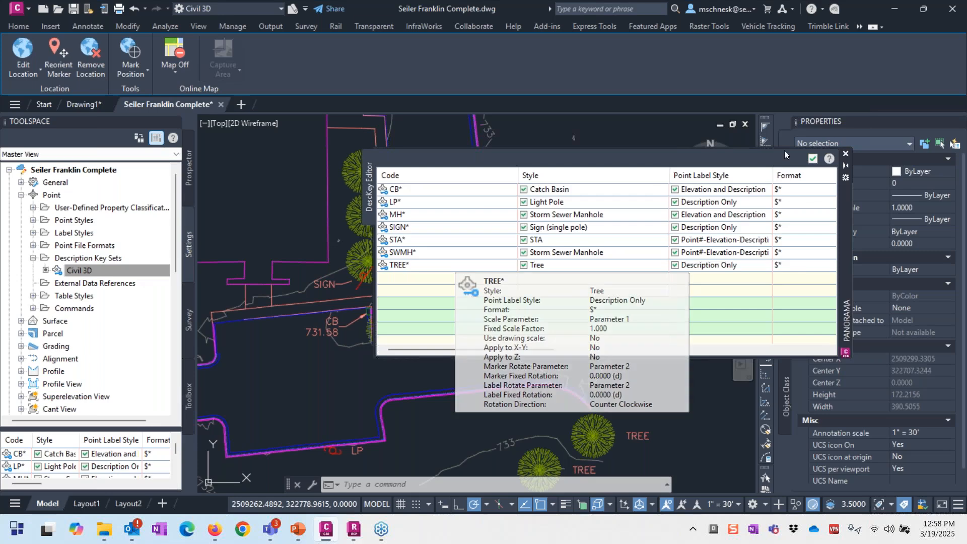
{"action": "left_click", "coordinate": [810, 163]}
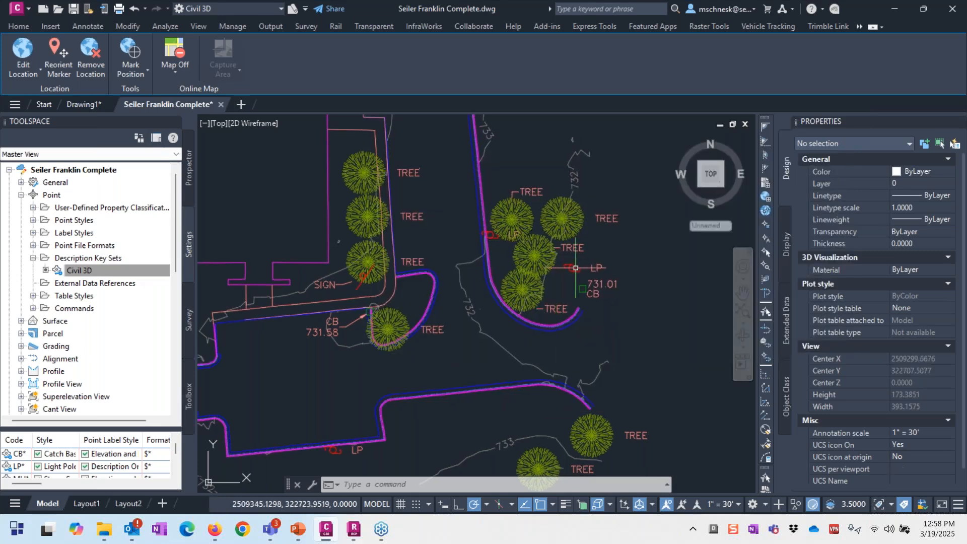
Step: Select the upper and lower LP light pole points to inspect them
{"action": "left_click", "coordinate": [575, 268]}
{"action": "scroll", "coordinate": [562, 278], "scroll_direction": "down", "scroll_amount": 2}
{"action": "scroll", "coordinate": [443, 397], "scroll_direction": "up", "scroll_amount": 2}
{"action": "scroll", "coordinate": [436, 403], "scroll_direction": "up", "scroll_amount": 3}
{"action": "left_click", "coordinate": [351, 336]}
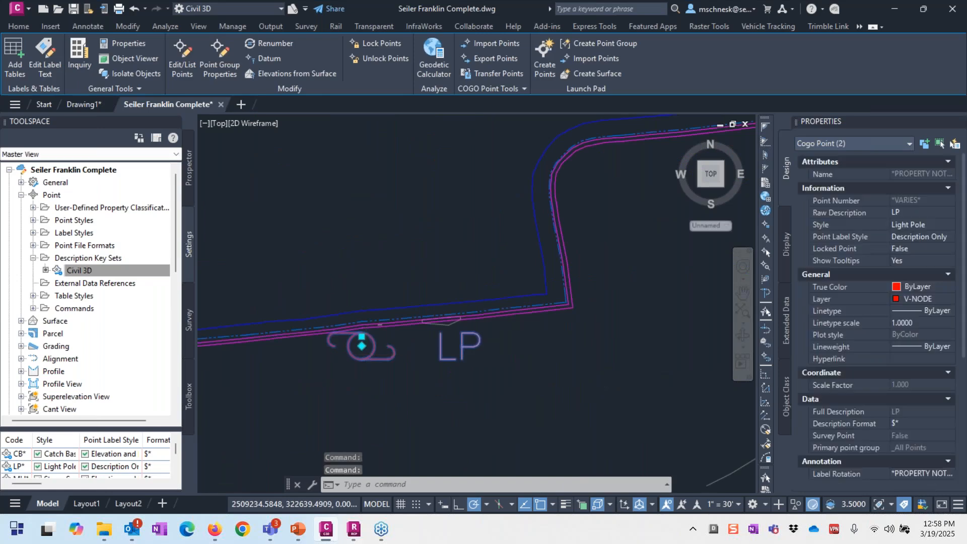
{"action": "scroll", "coordinate": [375, 383], "scroll_direction": "down", "scroll_amount": 3}
{"action": "scroll", "coordinate": [413, 131], "scroll_direction": "up", "scroll_amount": 2}
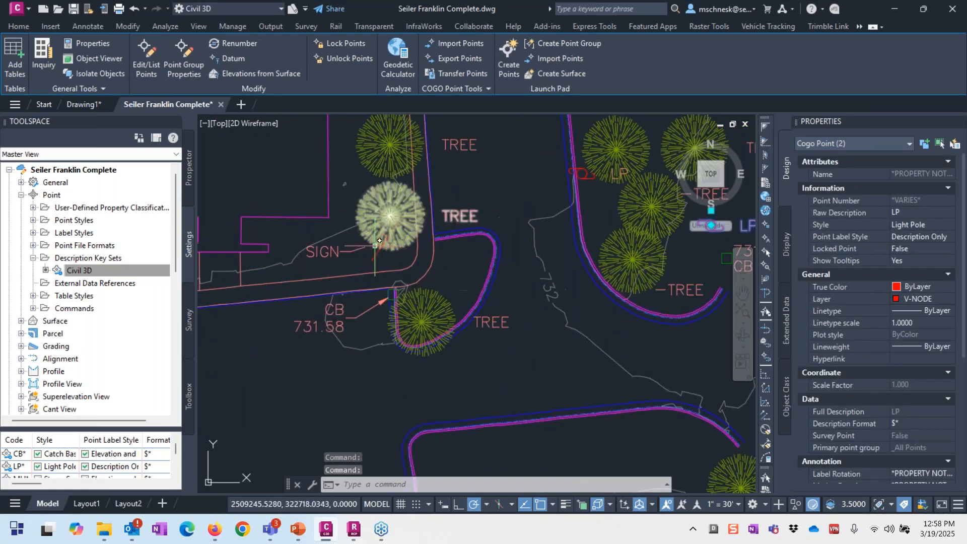
Step: Check the SIGN and tree points, clear the selection, and view the site from southwest isometric
{"action": "left_click", "coordinate": [379, 248]}
{"action": "middle_click_drag", "start_coordinate": [376, 254], "coordinate": [385, 230]}
{"action": "left_click", "coordinate": [431, 298]}
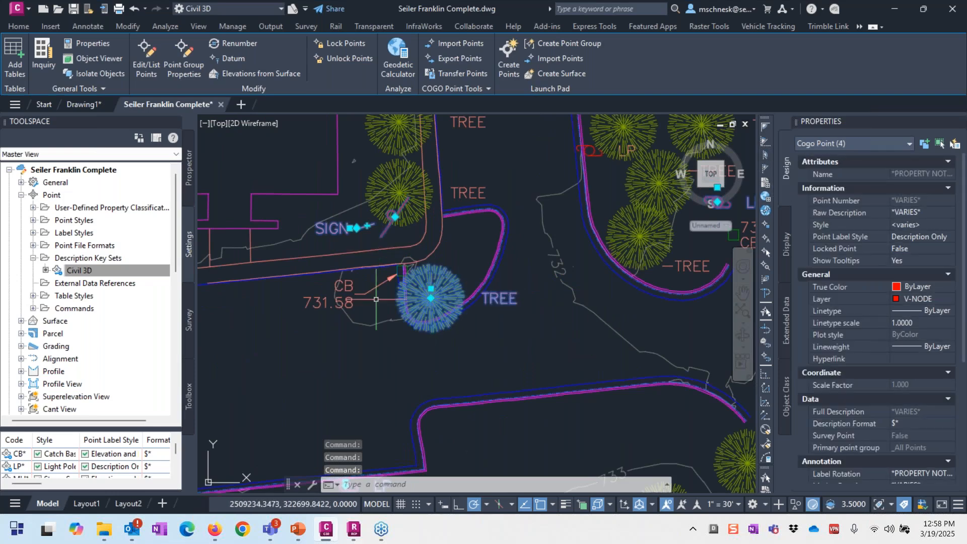
{"action": "scroll", "coordinate": [409, 303], "scroll_direction": "down", "scroll_amount": 4}
{"action": "key", "text": "Escape"}
{"action": "key", "text": "Escape"}
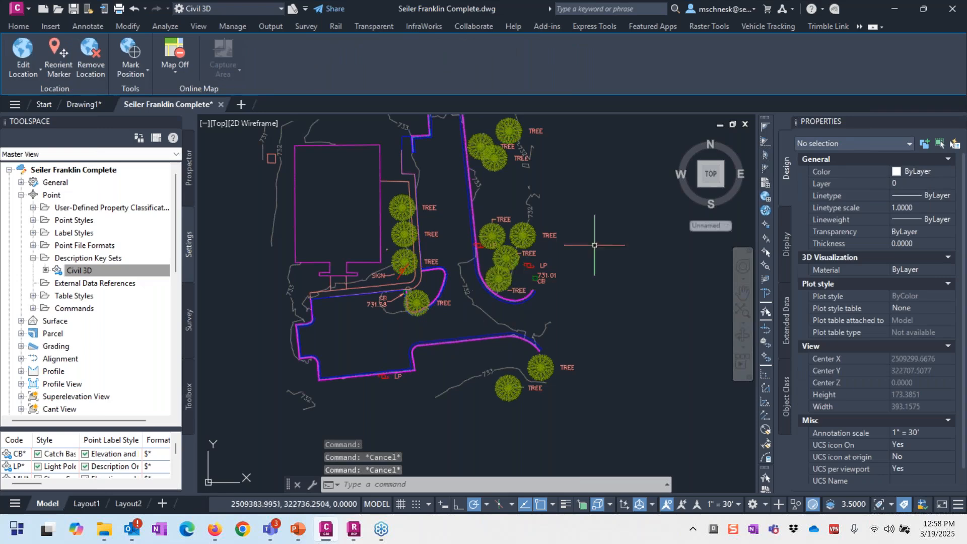
{"action": "left_click", "coordinate": [700, 187]}
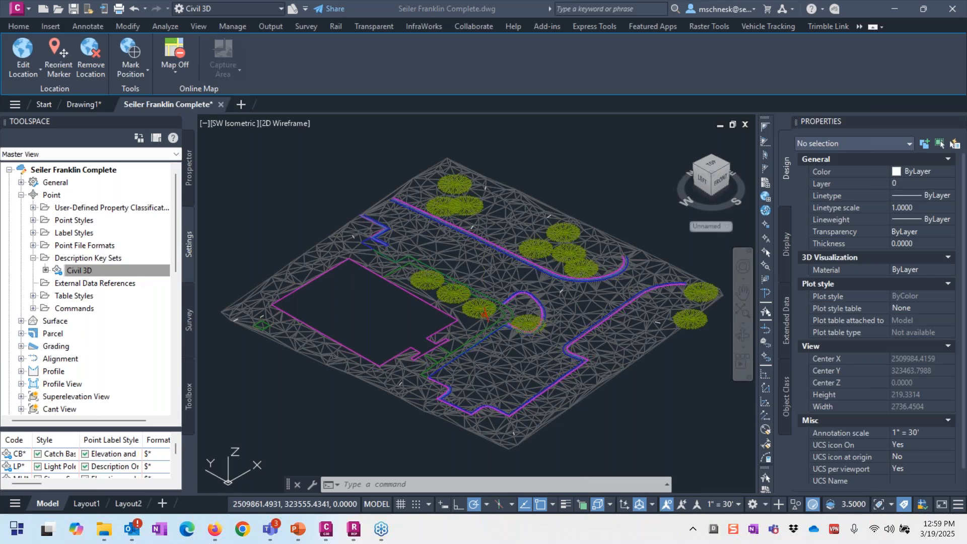
{"action": "left_click", "coordinate": [354, 529]}
{"action": "mouse_move", "coordinate": [21, 76]}
{"action": "mouse_move", "coordinate": [153, 85]}
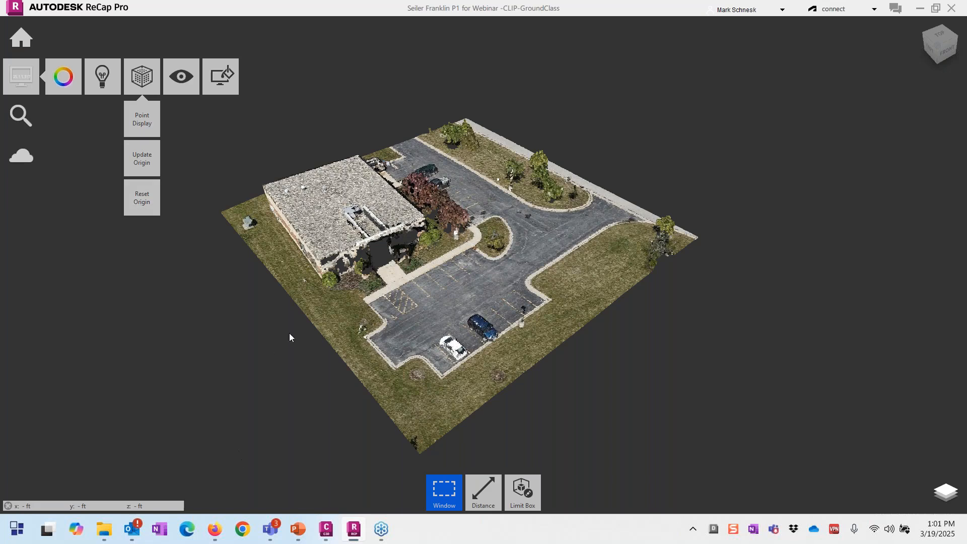
{"action": "mouse_move", "coordinate": [320, 518]}
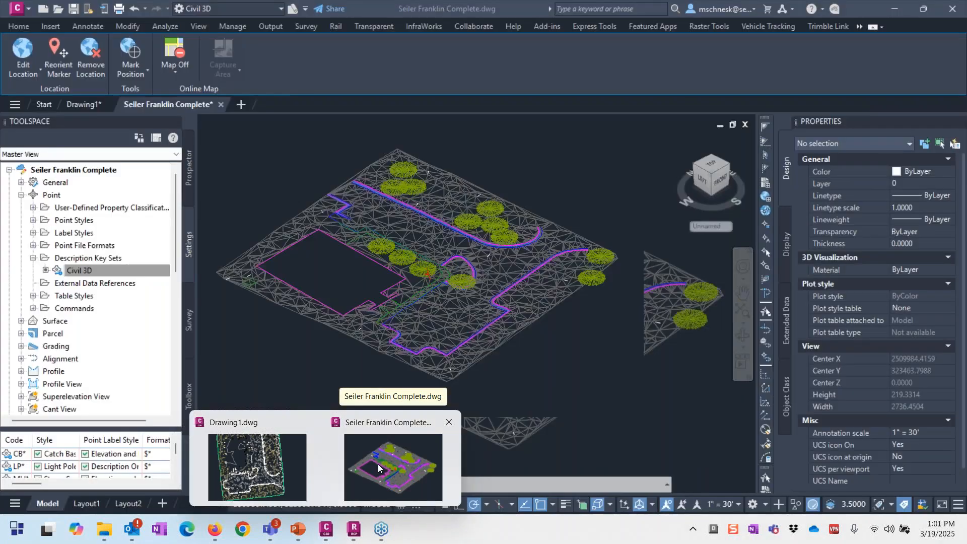
{"action": "left_click", "coordinate": [378, 464]}
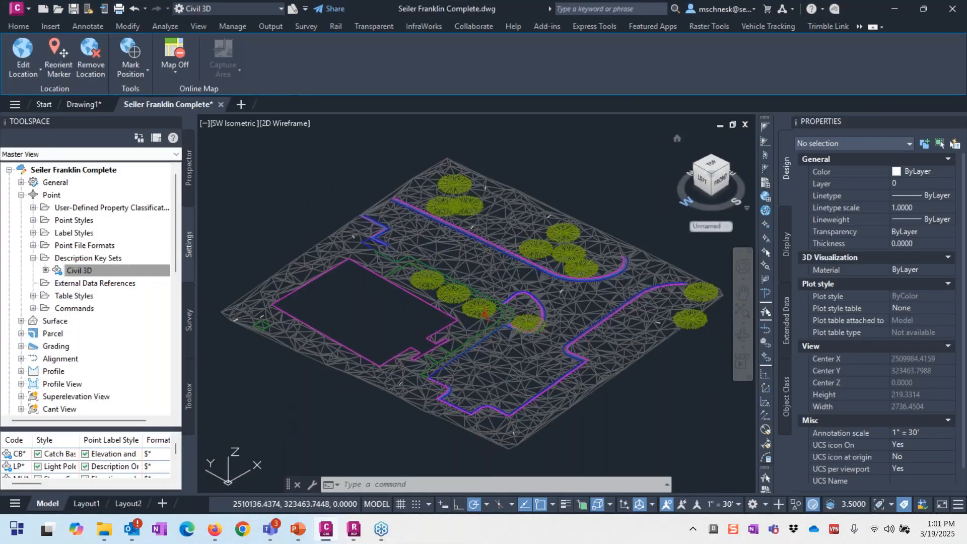
Step: Freeze the X-IMAGE layer in Layer Properties using the LA command
{"action": "type", "text": "la"}
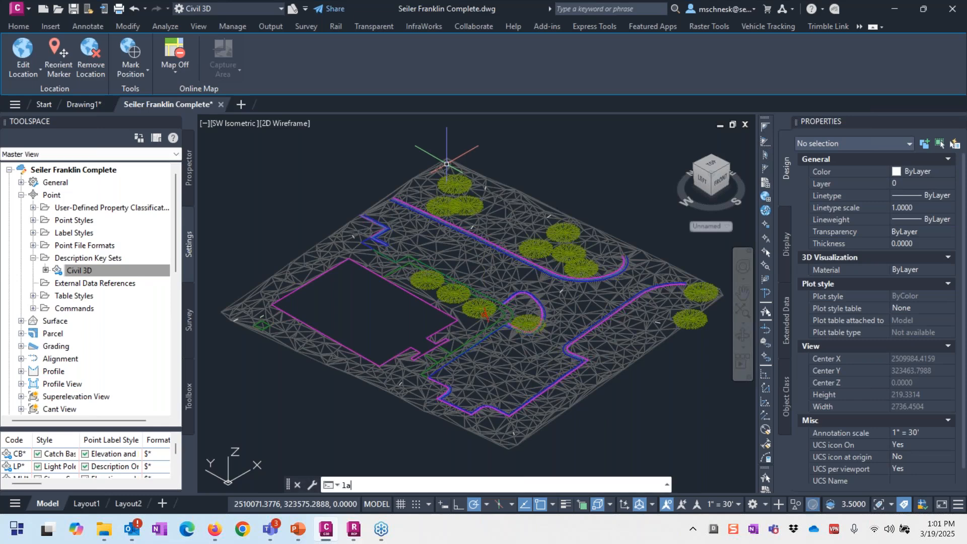
{"action": "key", "text": "Return"}
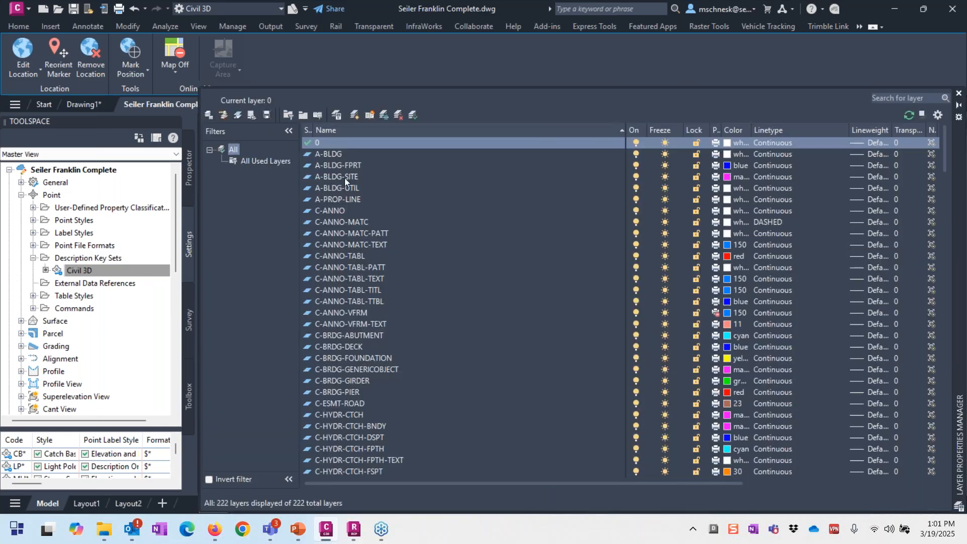
{"action": "left_click", "coordinate": [661, 131]}
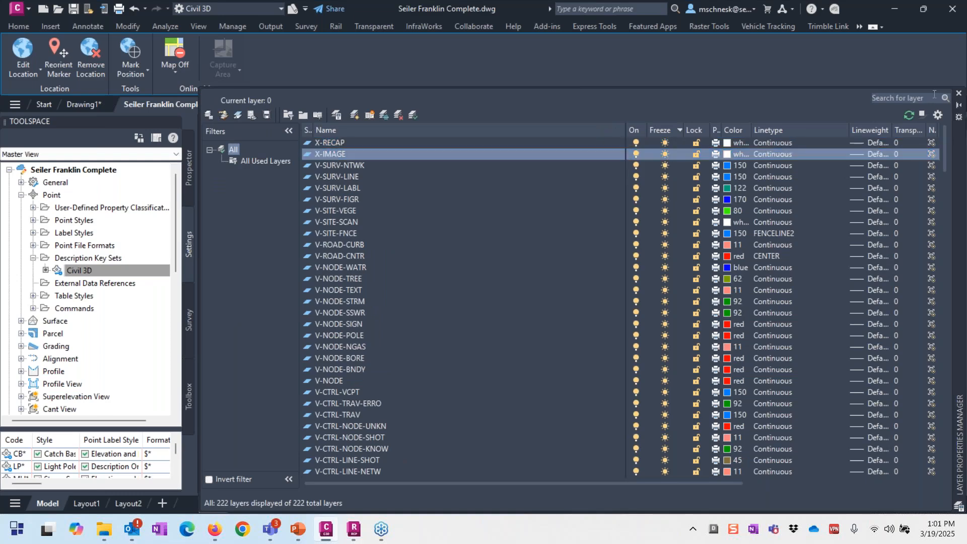
{"action": "left_click", "coordinate": [665, 155]}
{"action": "left_click", "coordinate": [959, 93]}
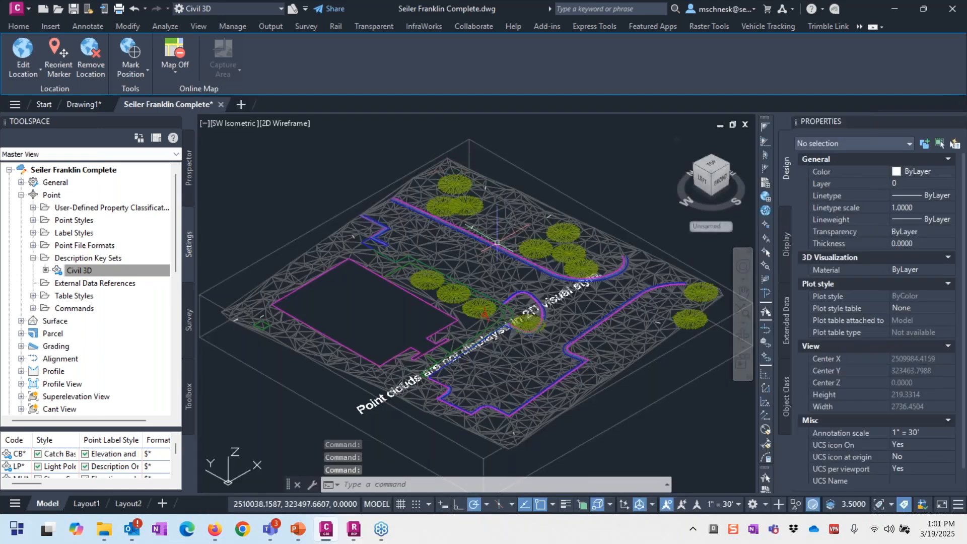
Step: Switch the viewport to Wireframe and look straight down from the top with north up
{"action": "left_click", "coordinate": [284, 120]}
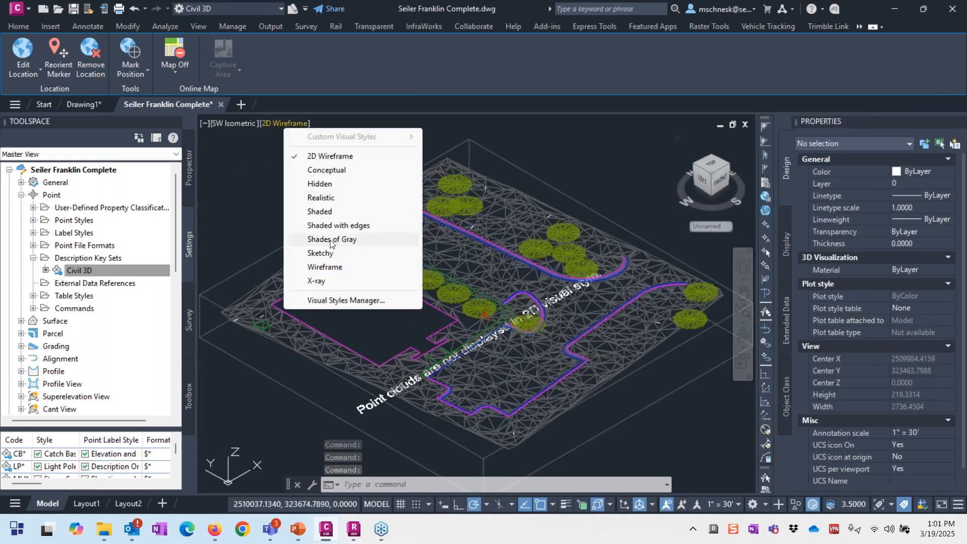
{"action": "left_click", "coordinate": [323, 271]}
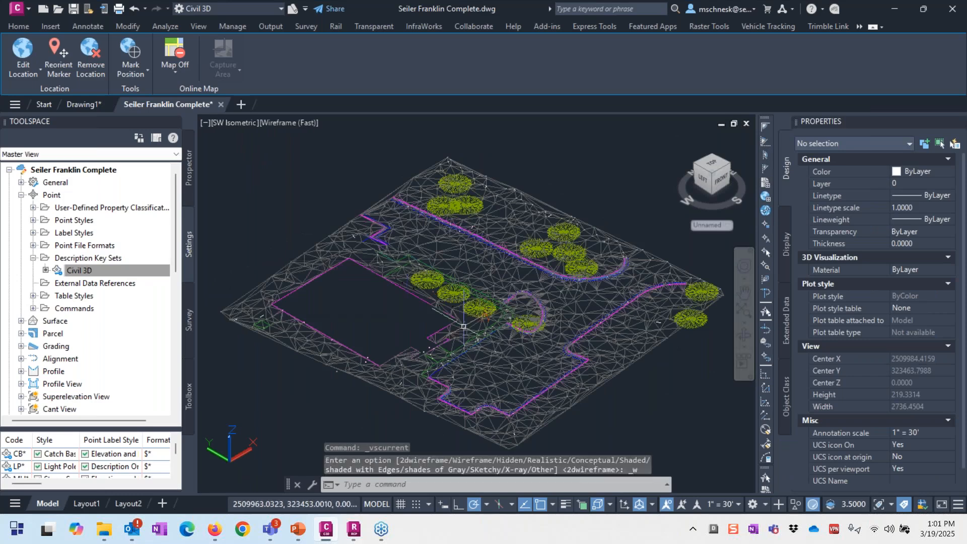
{"action": "scroll", "coordinate": [466, 298], "scroll_direction": "down", "scroll_amount": 6}
{"action": "left_click_drag", "start_coordinate": [711, 163], "coordinate": [649, 260]}
{"action": "left_click", "coordinate": [711, 171]}
{"action": "left_click", "coordinate": [747, 148]}
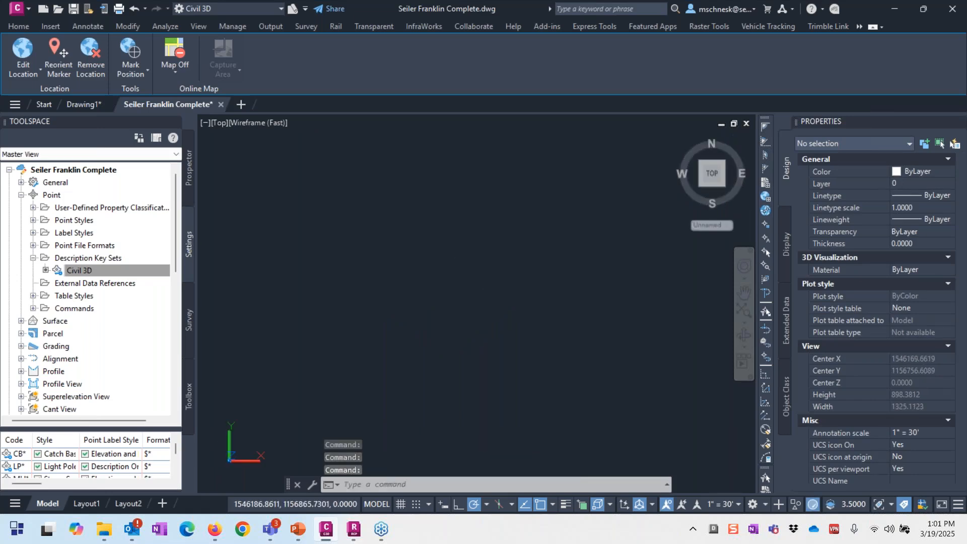
Step: Zoom in, window-select the drone point cloud, and show the Section Plane direction options
{"action": "middle_click", "coordinate": [485, 264]}
{"action": "middle_click", "coordinate": [485, 264]}
{"action": "scroll", "coordinate": [485, 265], "scroll_direction": "up", "scroll_amount": 1}
{"action": "scroll", "coordinate": [491, 274], "scroll_direction": "up", "scroll_amount": 1}
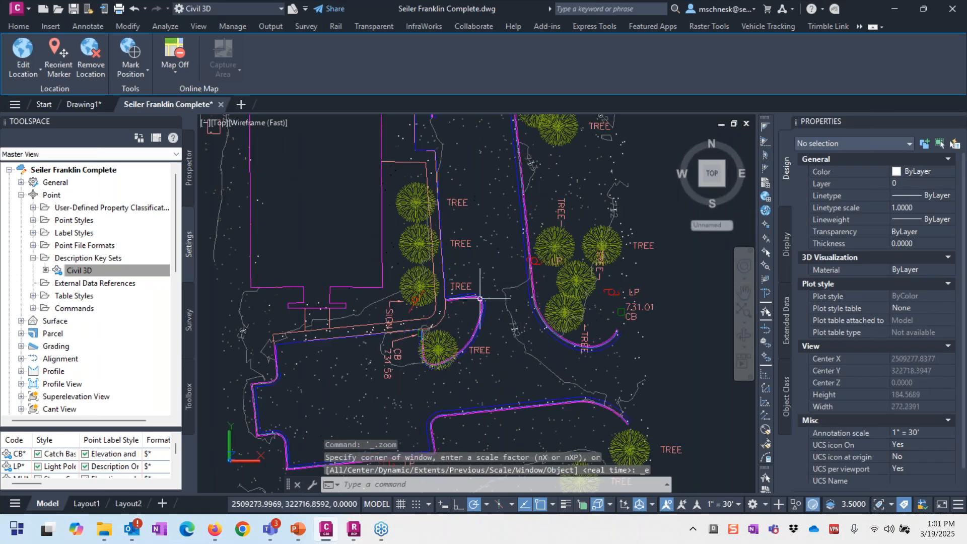
{"action": "scroll", "coordinate": [493, 277], "scroll_direction": "up", "scroll_amount": 3}
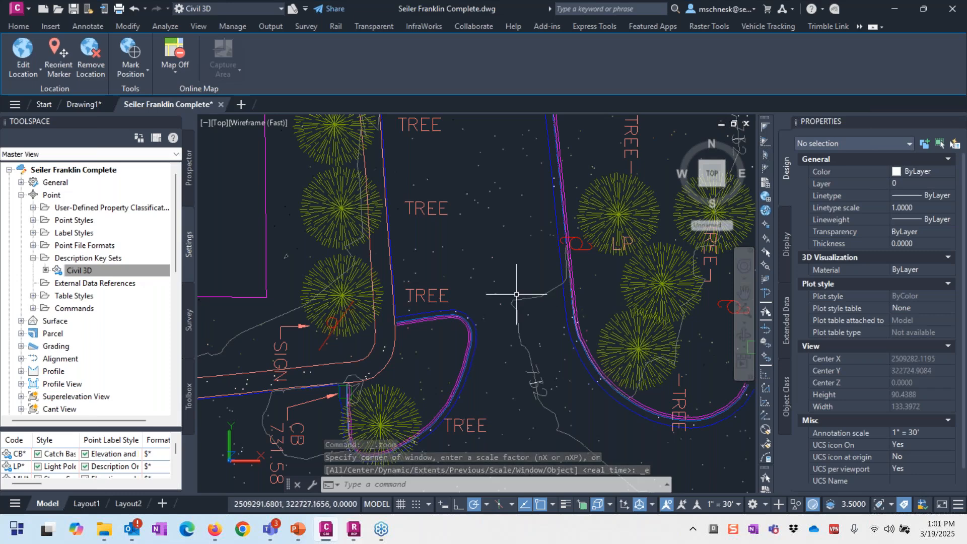
{"action": "left_click", "coordinate": [455, 252]}
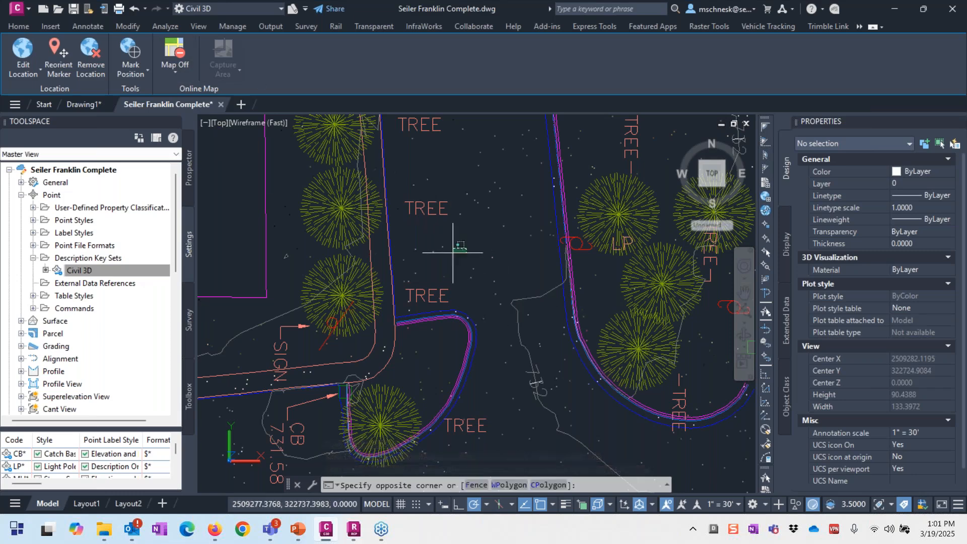
{"action": "left_click", "coordinate": [448, 257]}
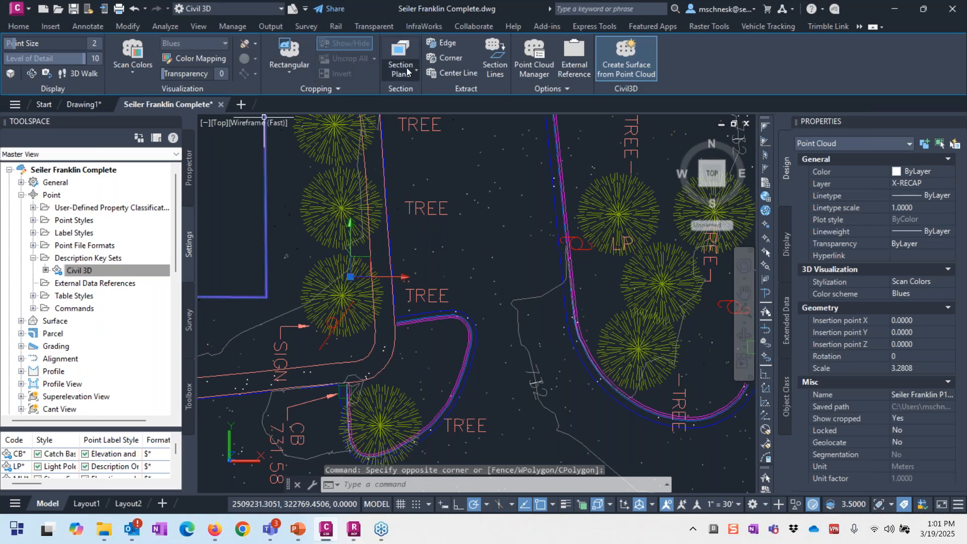
{"action": "left_click", "coordinate": [407, 68]}
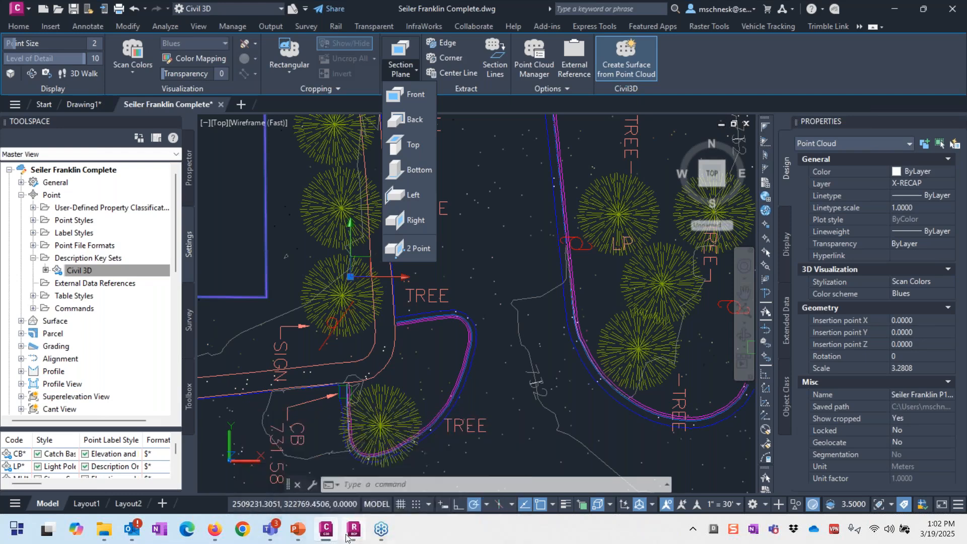
Step: Close the Section Plane dropdown without adding a section plane to the point cloud
{"action": "mouse_move", "coordinate": [366, 518]}
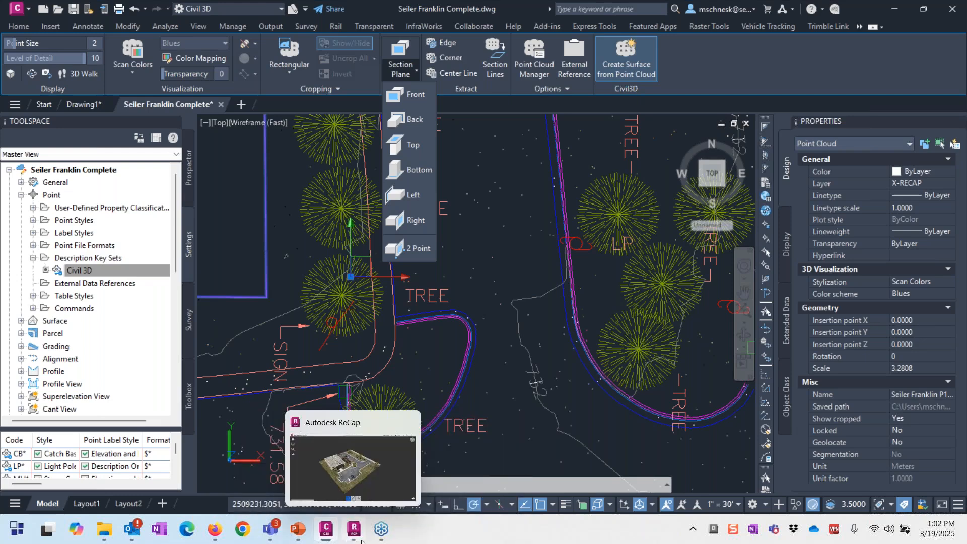
{"action": "left_click", "coordinate": [362, 539]}
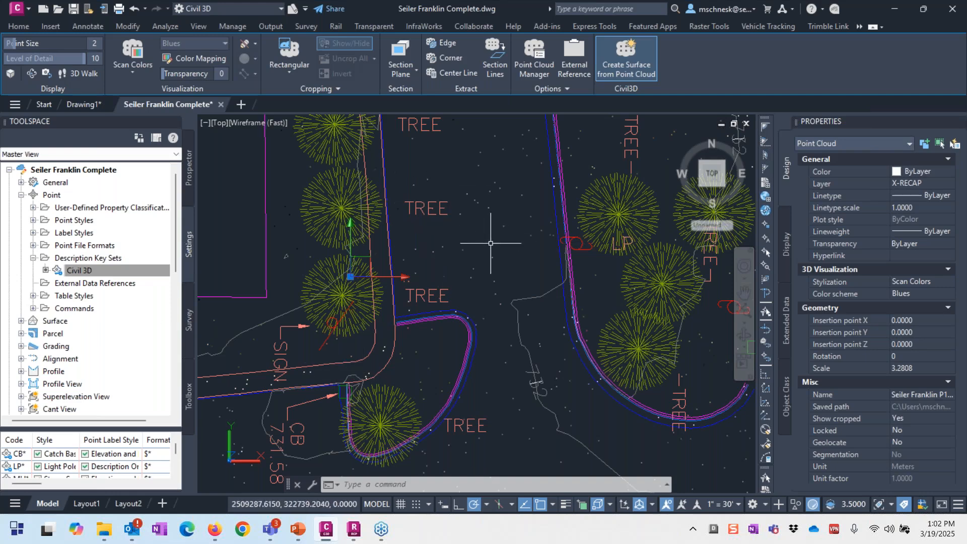
{"action": "scroll", "coordinate": [490, 243], "scroll_direction": "down", "scroll_amount": 5}
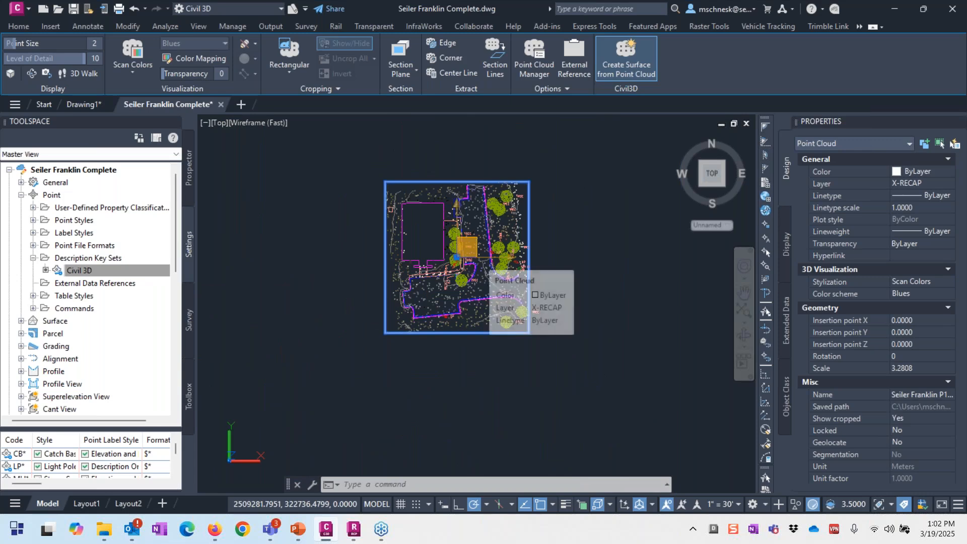
{"action": "scroll", "coordinate": [481, 217], "scroll_direction": "up", "scroll_amount": 3}
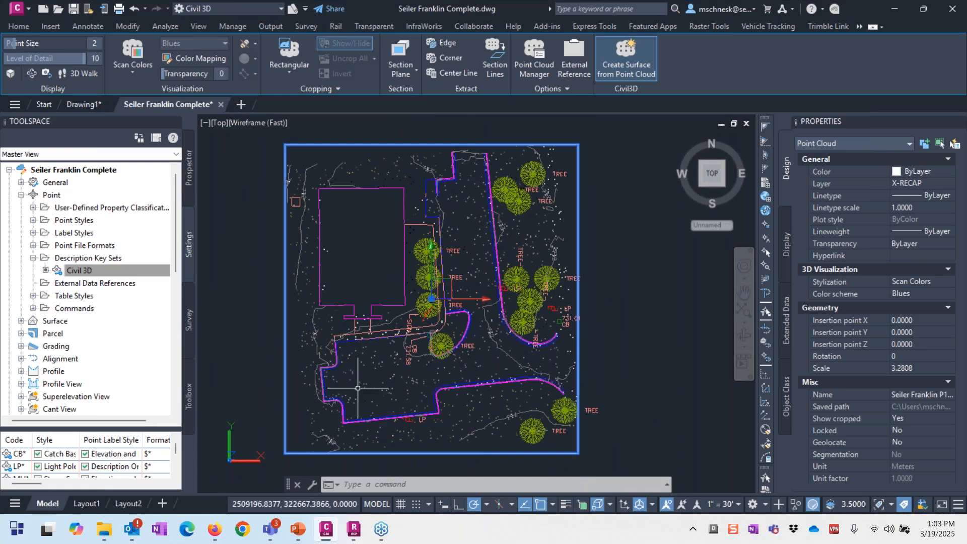
{"action": "left_click", "coordinate": [379, 378]}
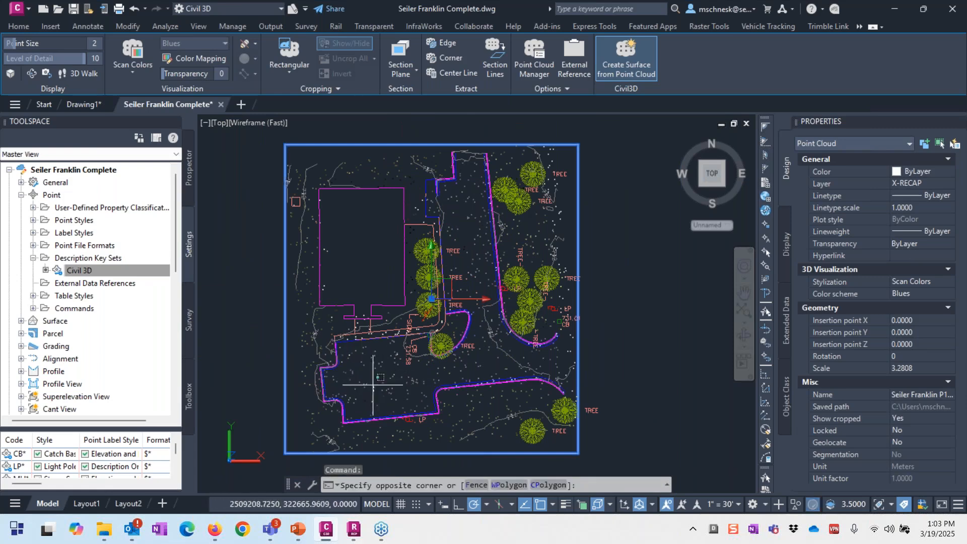
{"action": "left_click", "coordinate": [353, 386]}
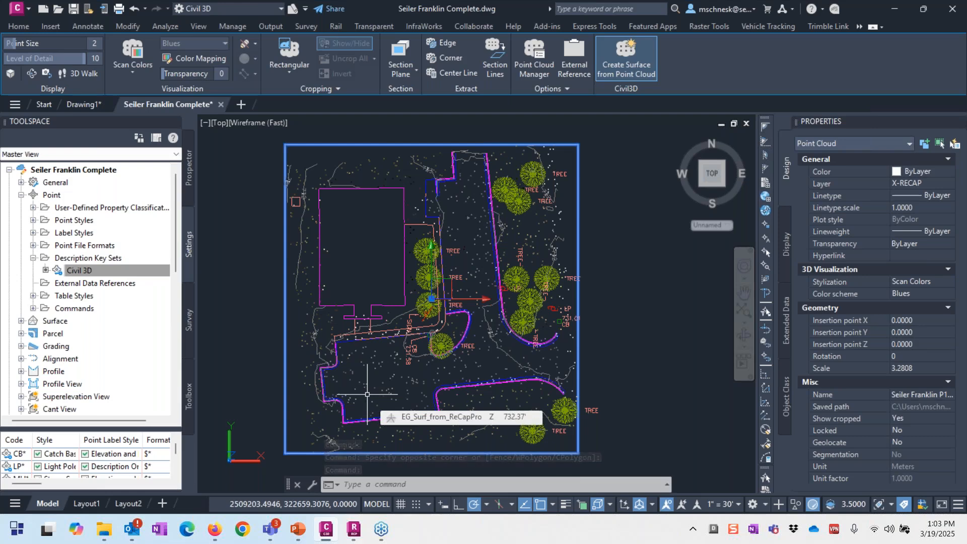
{"action": "scroll", "coordinate": [367, 394], "scroll_direction": "up", "scroll_amount": 2}
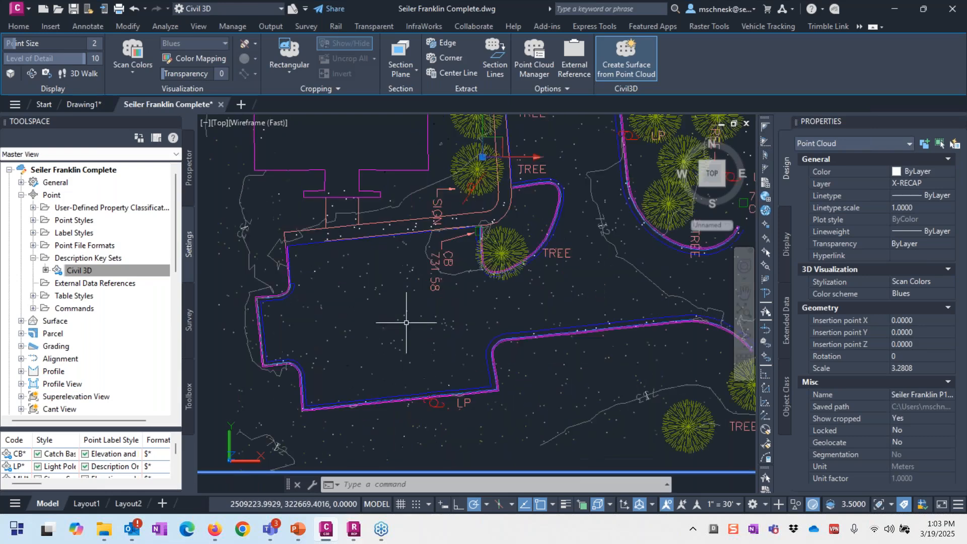
{"action": "scroll", "coordinate": [360, 322], "scroll_direction": "down", "scroll_amount": 6}
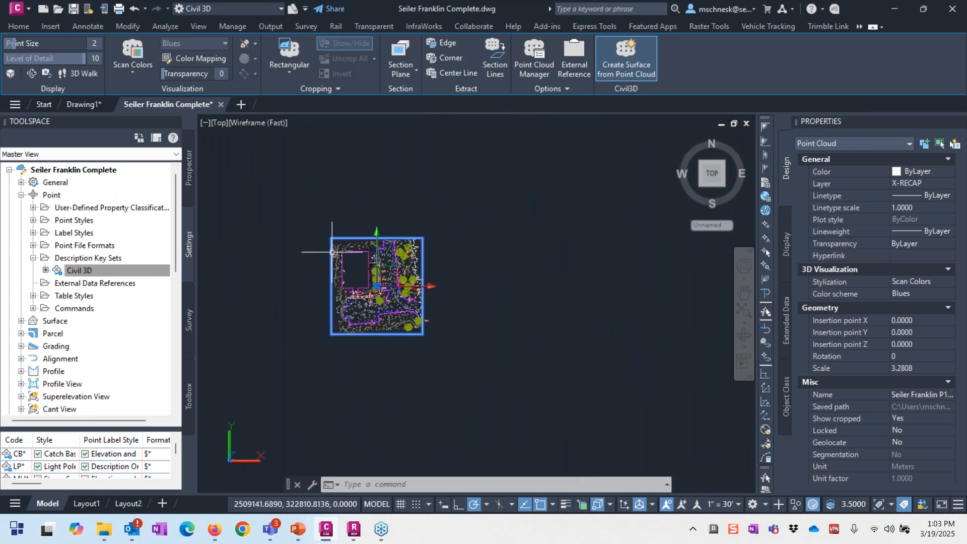
{"action": "scroll", "coordinate": [332, 254], "scroll_direction": "up", "scroll_amount": 5}
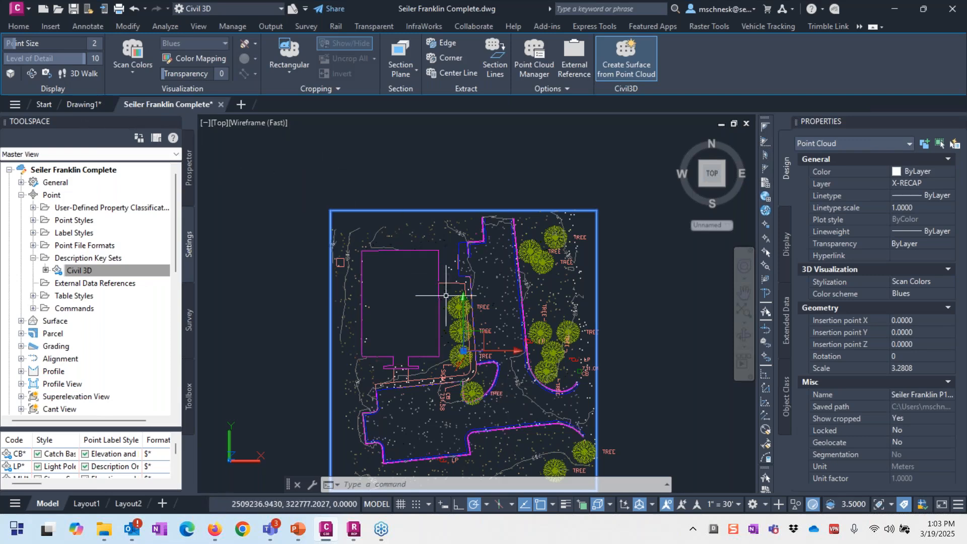
{"action": "scroll", "coordinate": [446, 296], "scroll_direction": "up", "scroll_amount": 10}
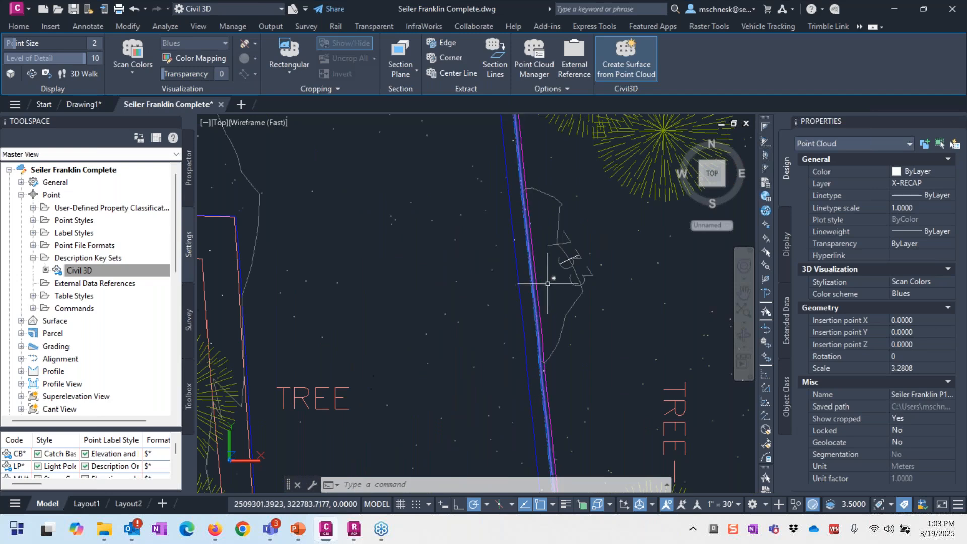
{"action": "left_click", "coordinate": [548, 283]}
{"action": "left_click", "coordinate": [521, 322]}
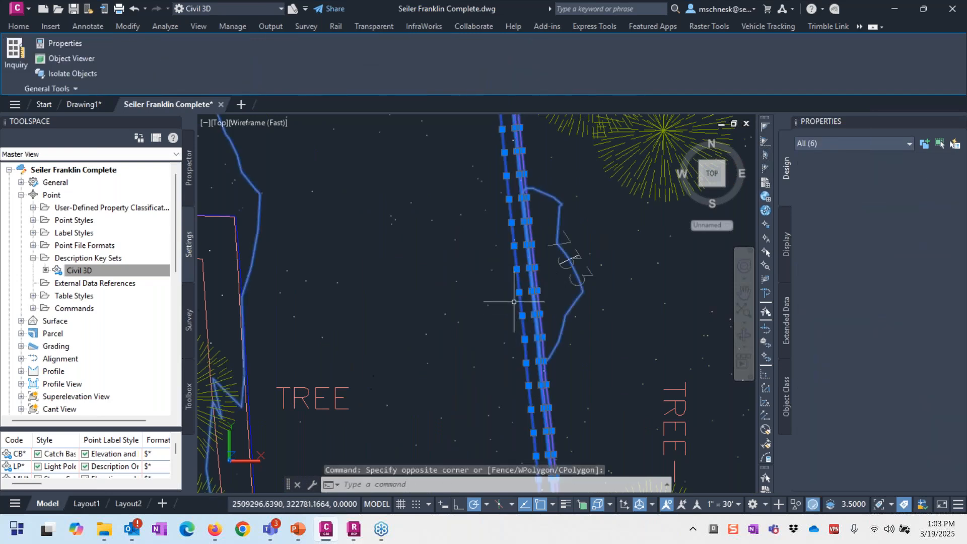
{"action": "scroll", "coordinate": [444, 170], "scroll_direction": "down", "scroll_amount": 10}
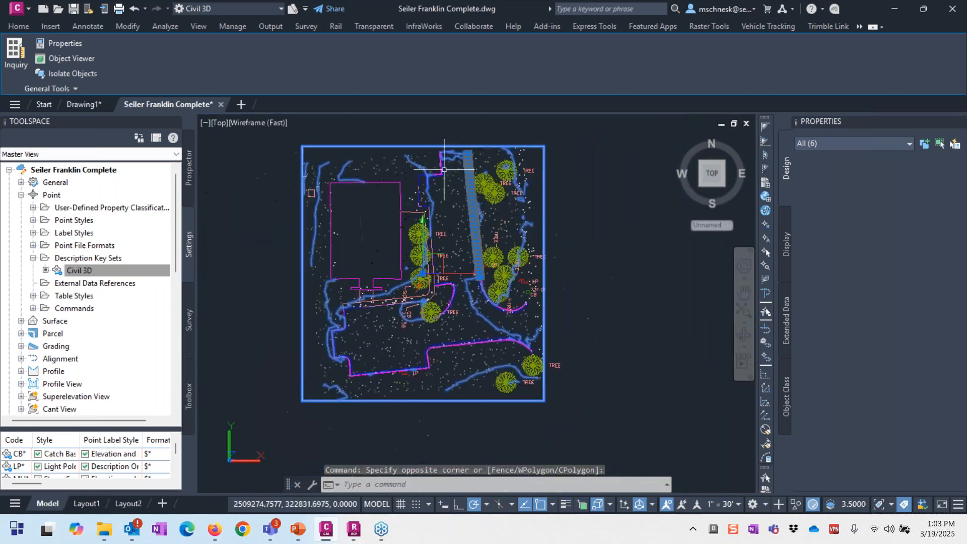
{"action": "scroll", "coordinate": [444, 170], "scroll_direction": "up", "scroll_amount": 4}
{"action": "scroll", "coordinate": [441, 211], "scroll_direction": "down", "scroll_amount": 3}
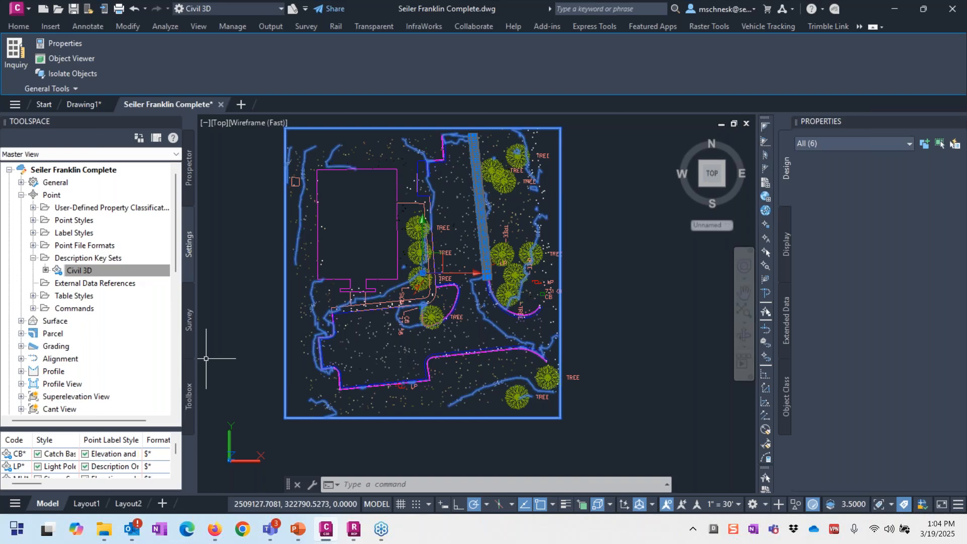
{"action": "key", "text": "Escape"}
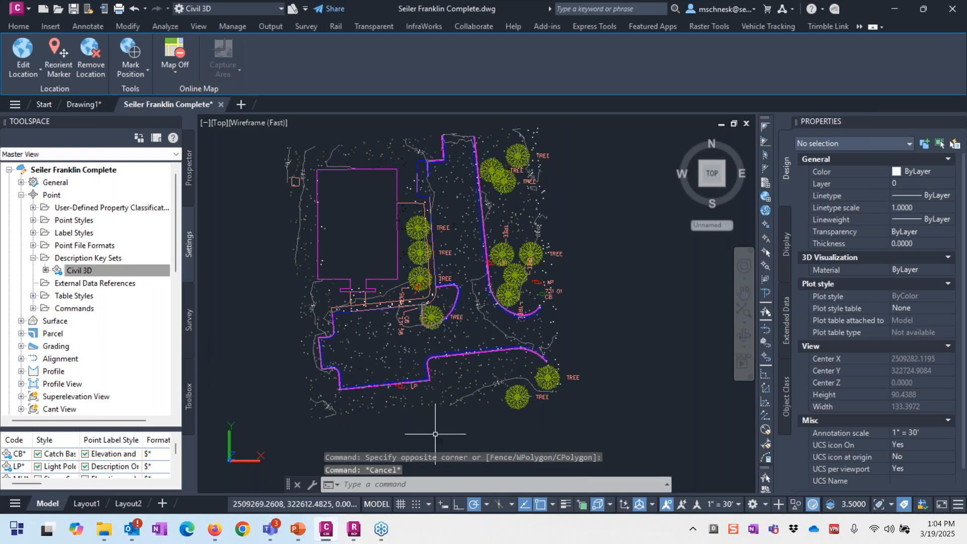
Step: In Firefox, go to Docs Account Admin > Members and open the second member's details
{"action": "left_click", "coordinate": [215, 529]}
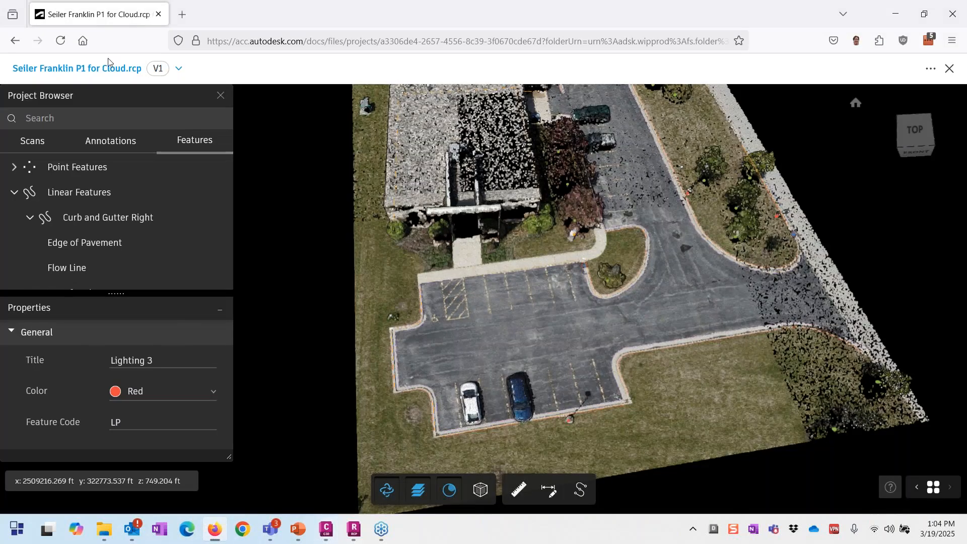
{"action": "left_click", "coordinate": [950, 69]}
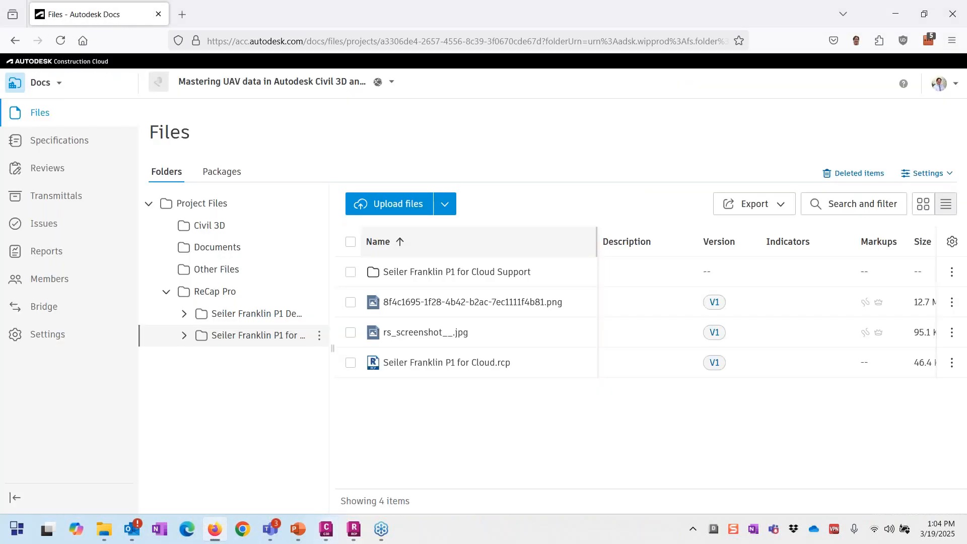
{"action": "left_click", "coordinate": [59, 85]}
{"action": "left_click", "coordinate": [68, 246]}
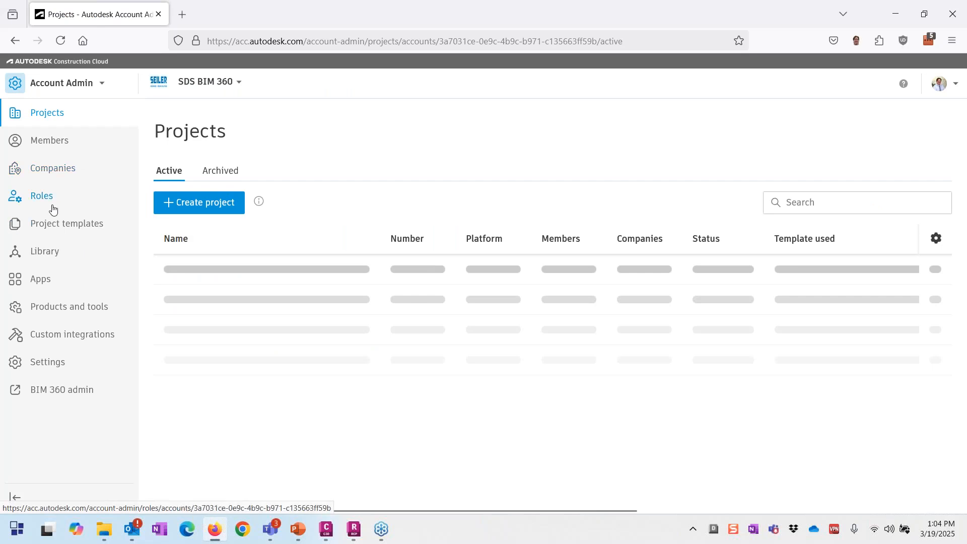
{"action": "left_click", "coordinate": [50, 142]}
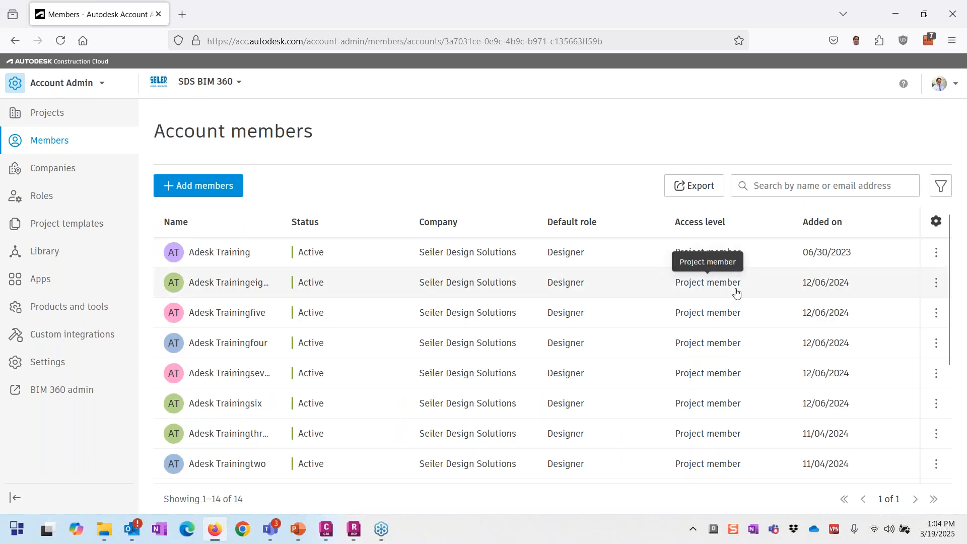
{"action": "left_click", "coordinate": [935, 285]}
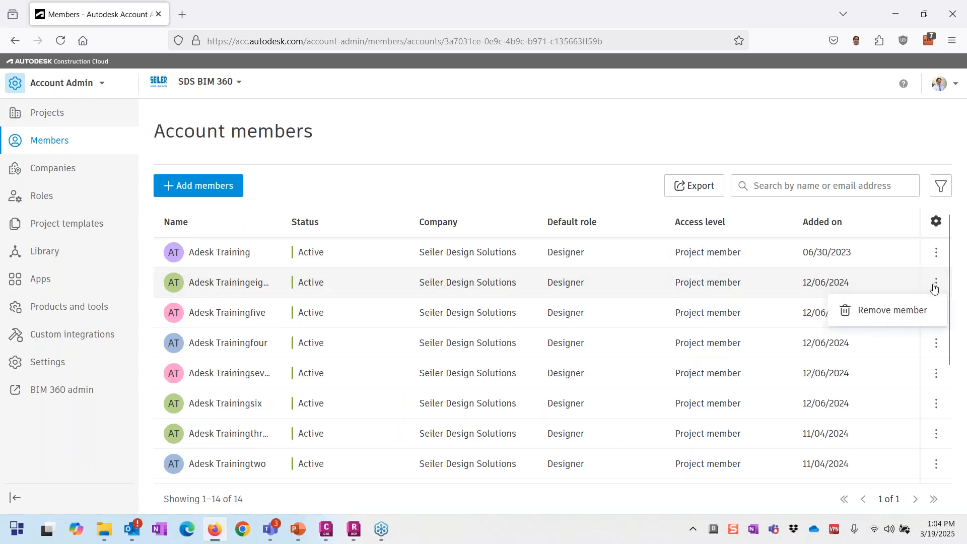
{"action": "left_click", "coordinate": [715, 288]}
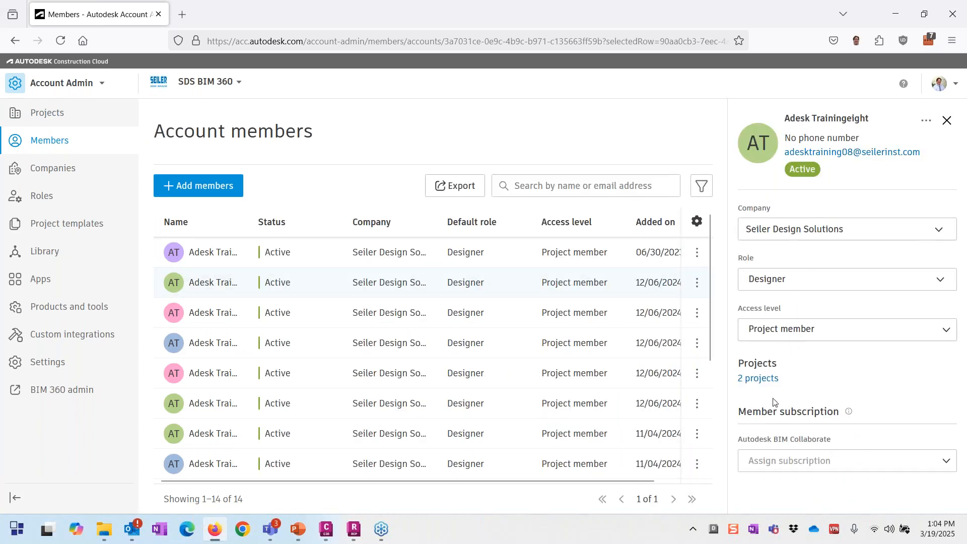
Step: Review the member's access level options, then close the details leaving Project member access
{"action": "left_click", "coordinate": [813, 336]}
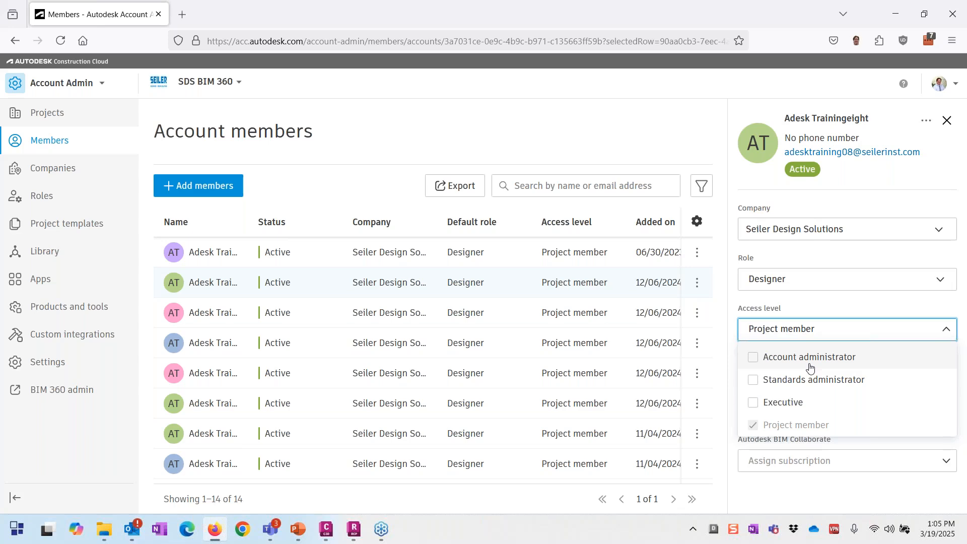
{"action": "left_click", "coordinate": [947, 121]}
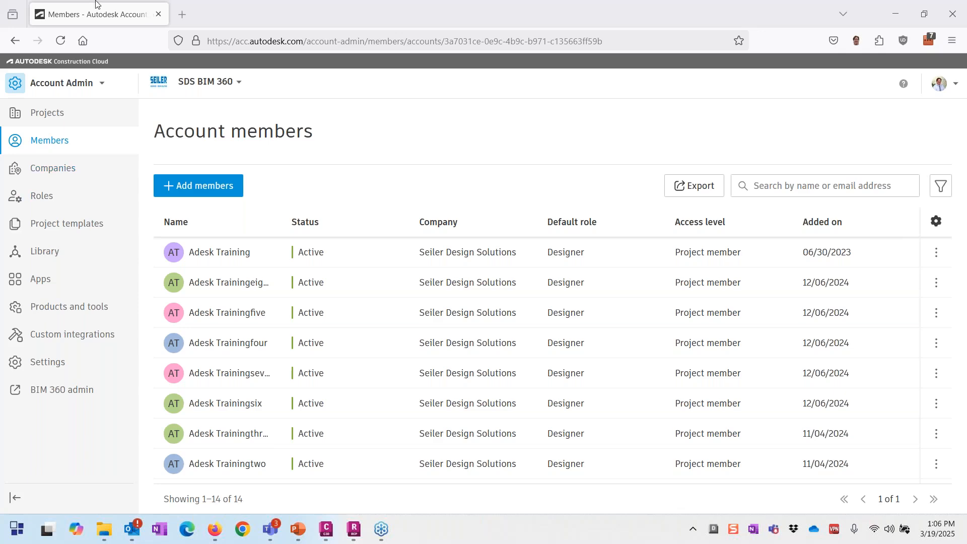
Step: Minimize Firefox to bring the Seiler Franklin Complete drawing in Civil 3D back
{"action": "left_click", "coordinate": [896, 14]}
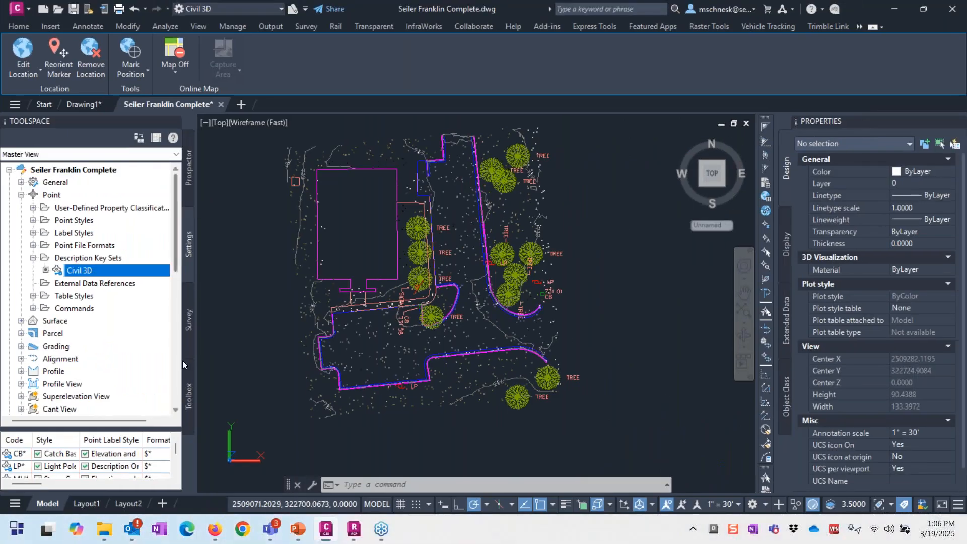
Step: Show the Toolspace Survey tab listing the WSLS Survey DB Demo database
{"action": "left_click", "coordinate": [366, 468]}
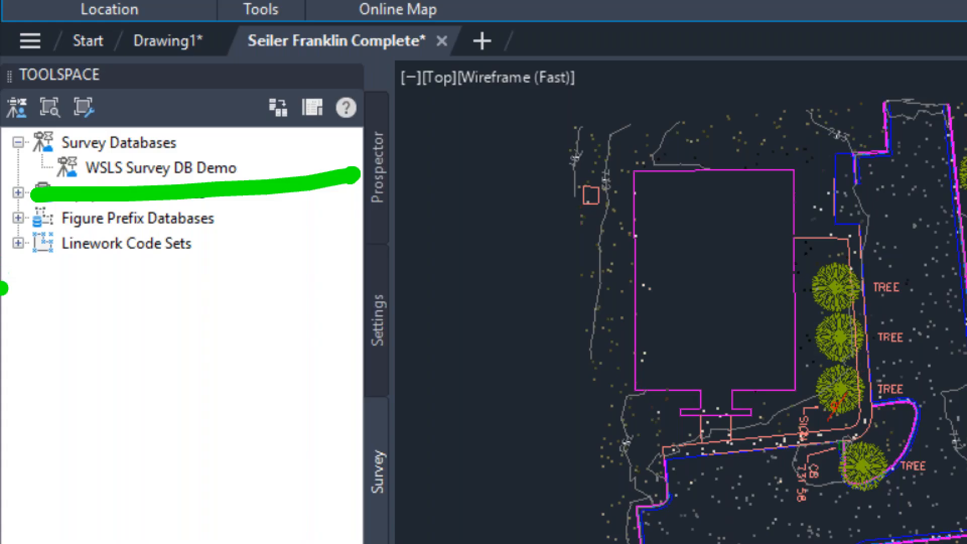
{"action": "key", "text": "Escape"}
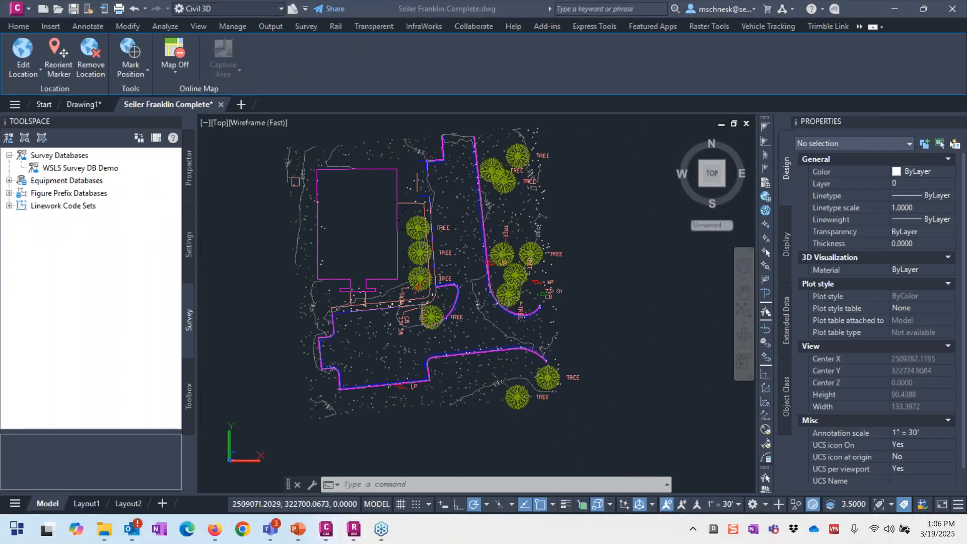